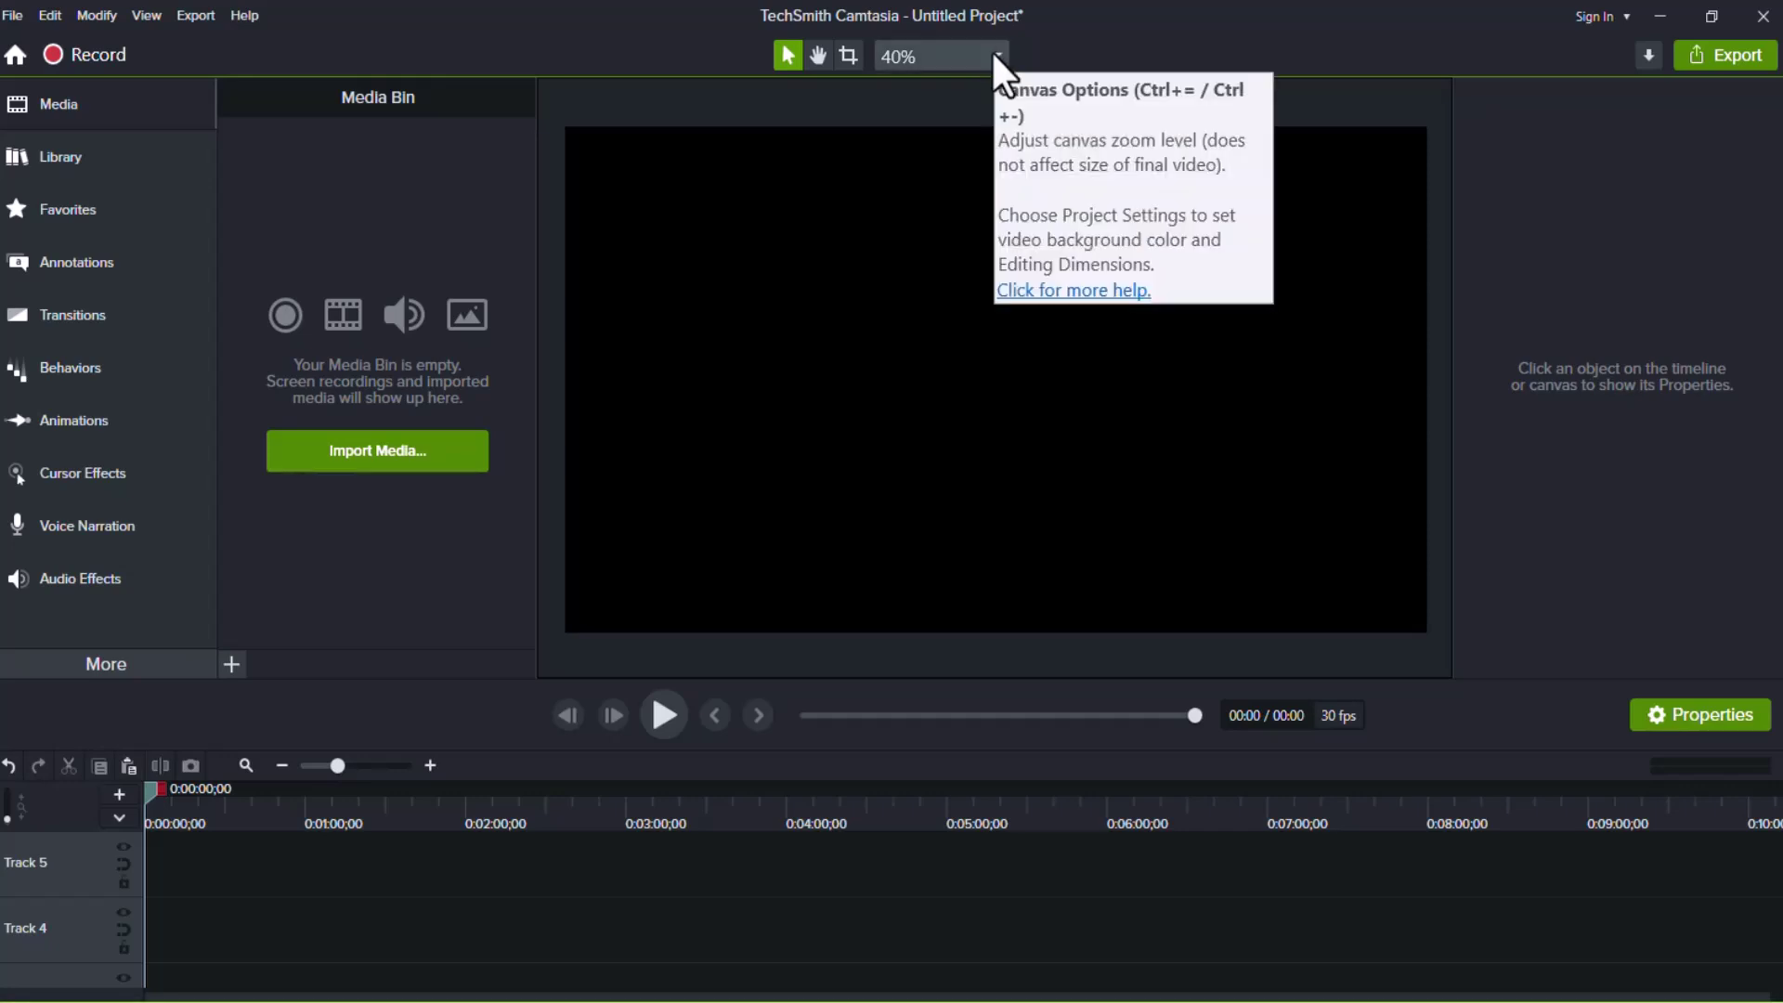
Step: Apply project settings with the canvas dimensions at 1080p HD (1920x1080) and a 30 fps frame rate
left_click(997, 56)
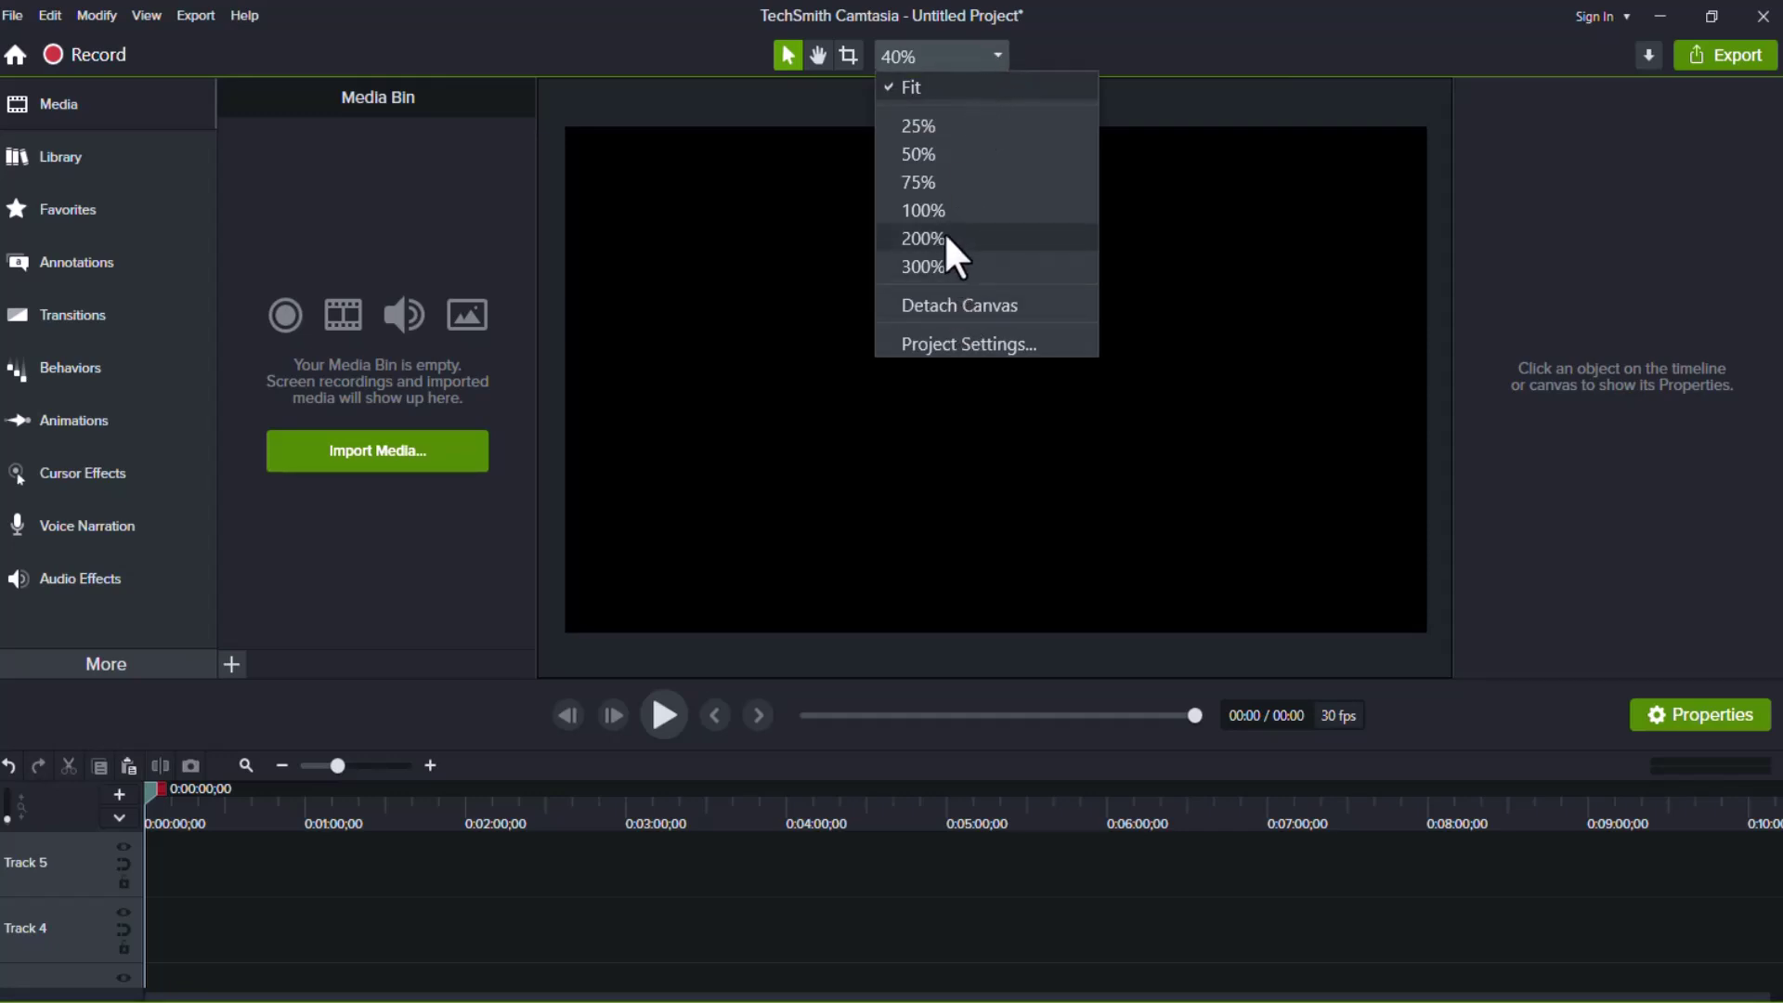
left_click(951, 336)
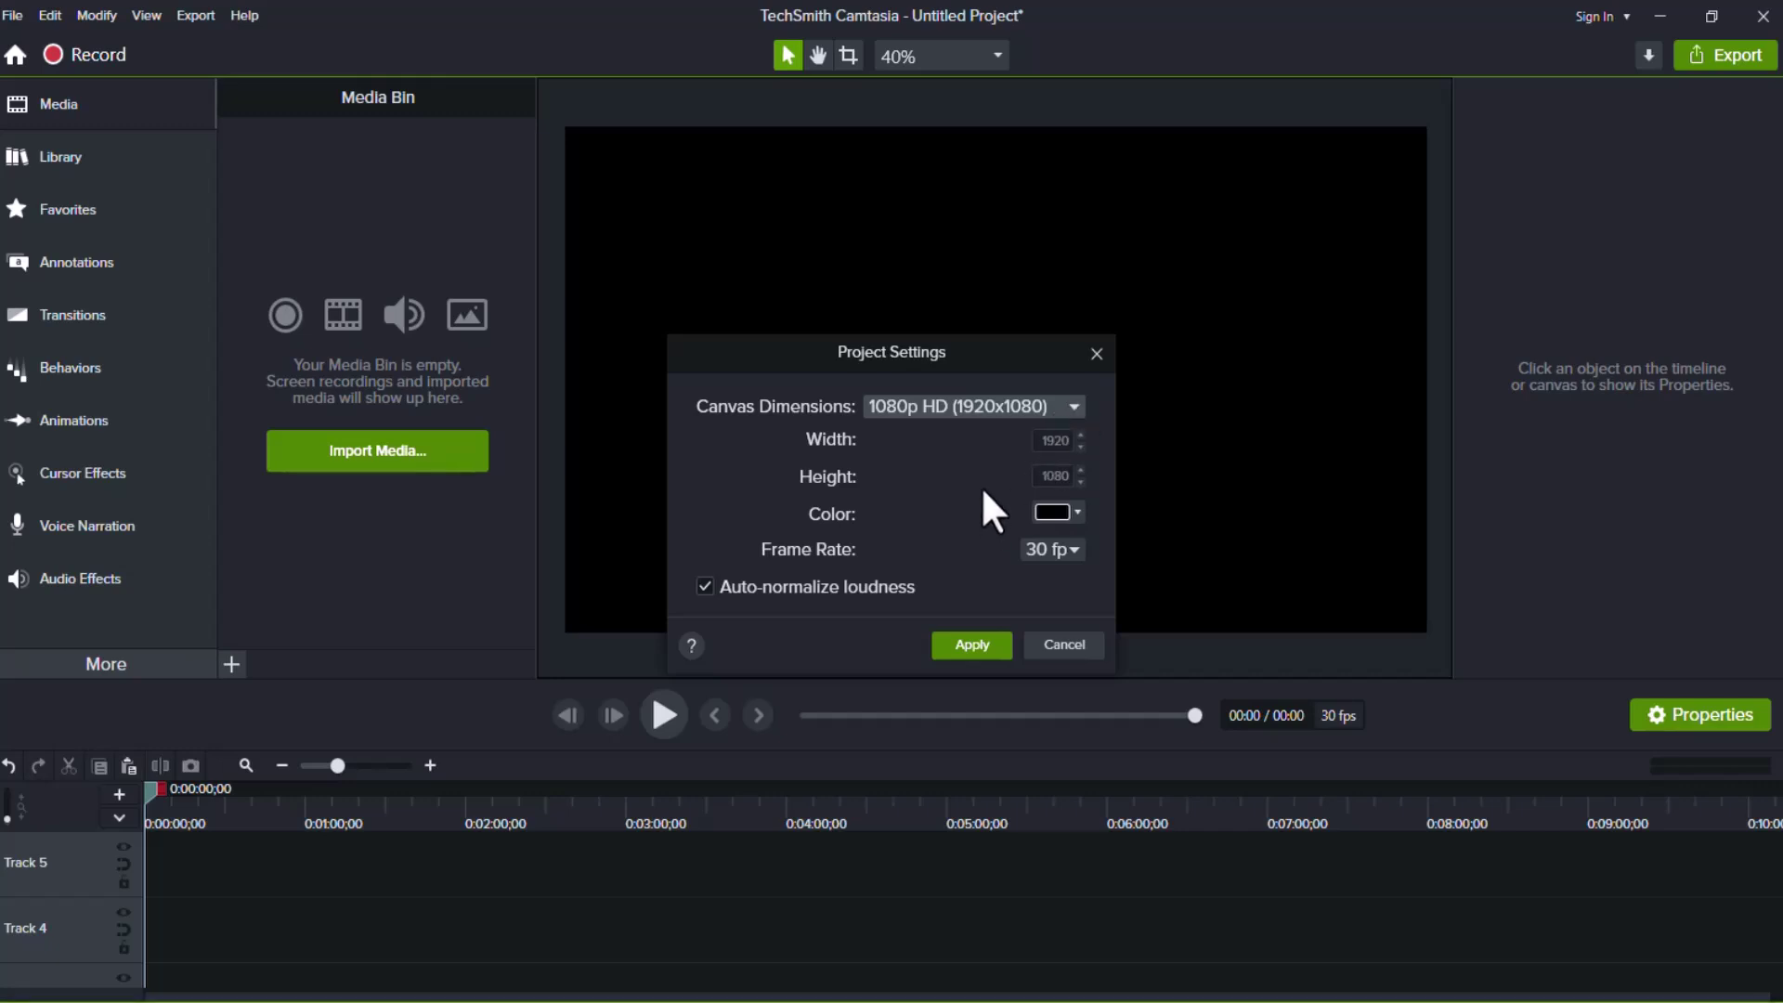
left_click(1055, 409)
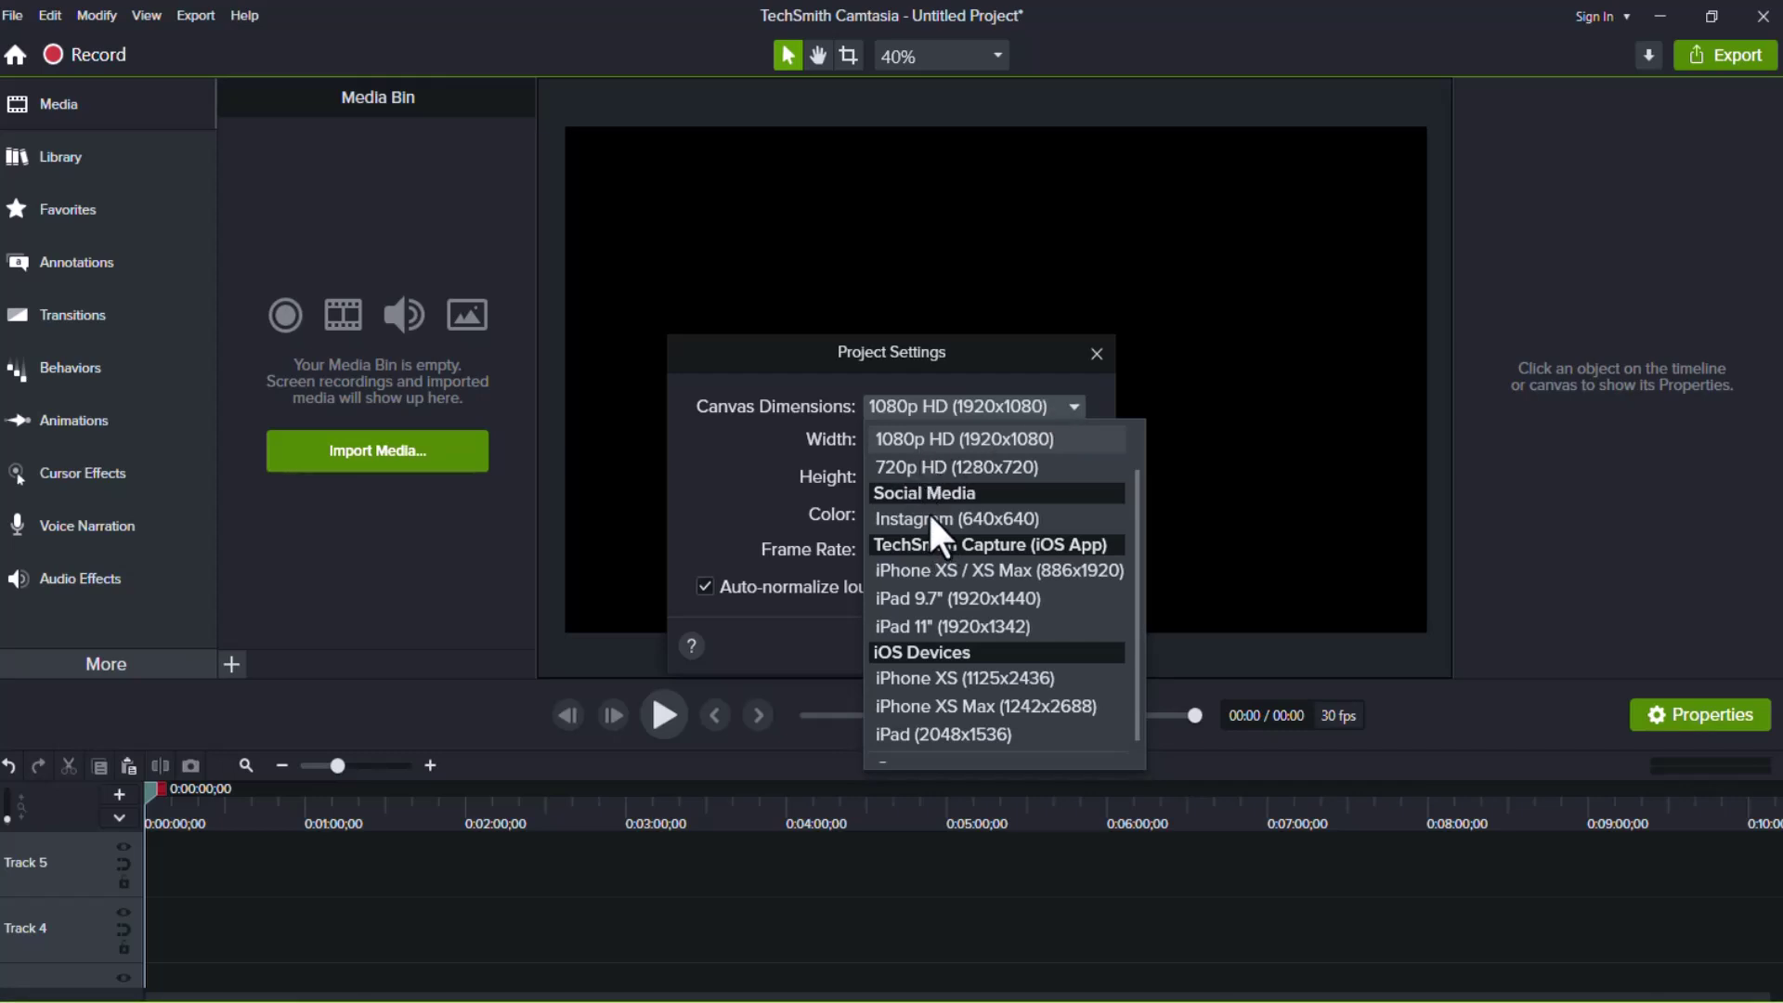
left_click(1074, 397)
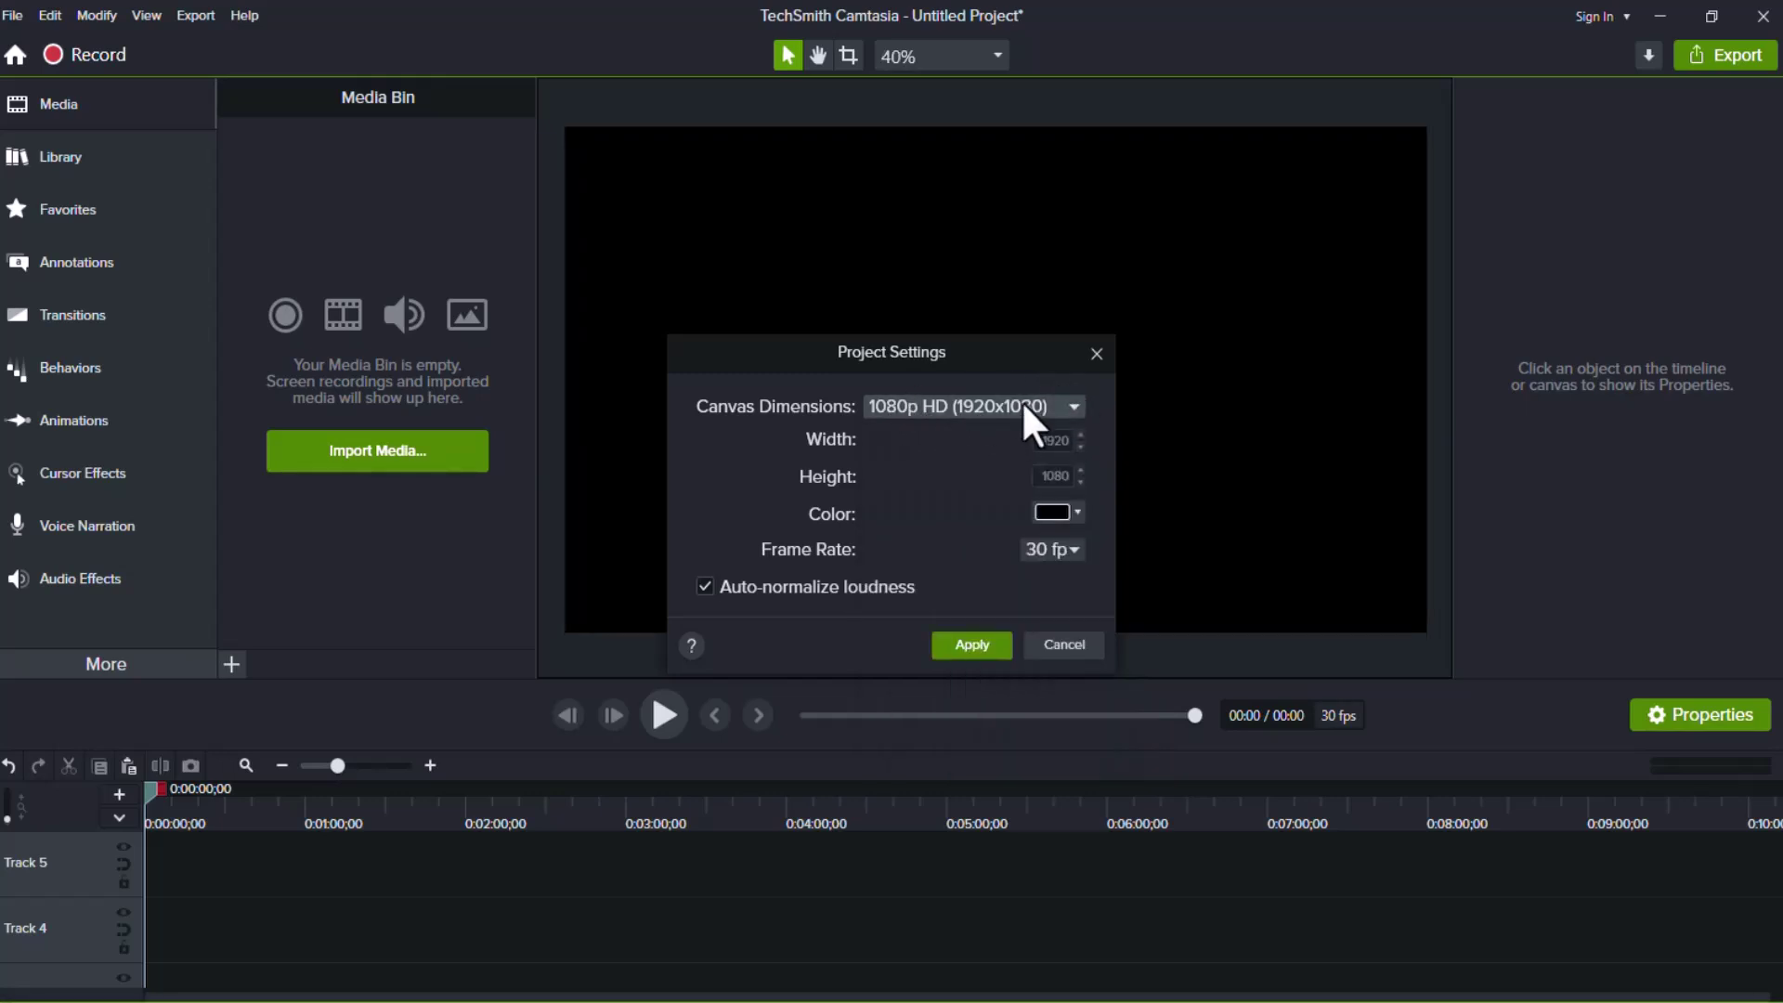
left_click(967, 651)
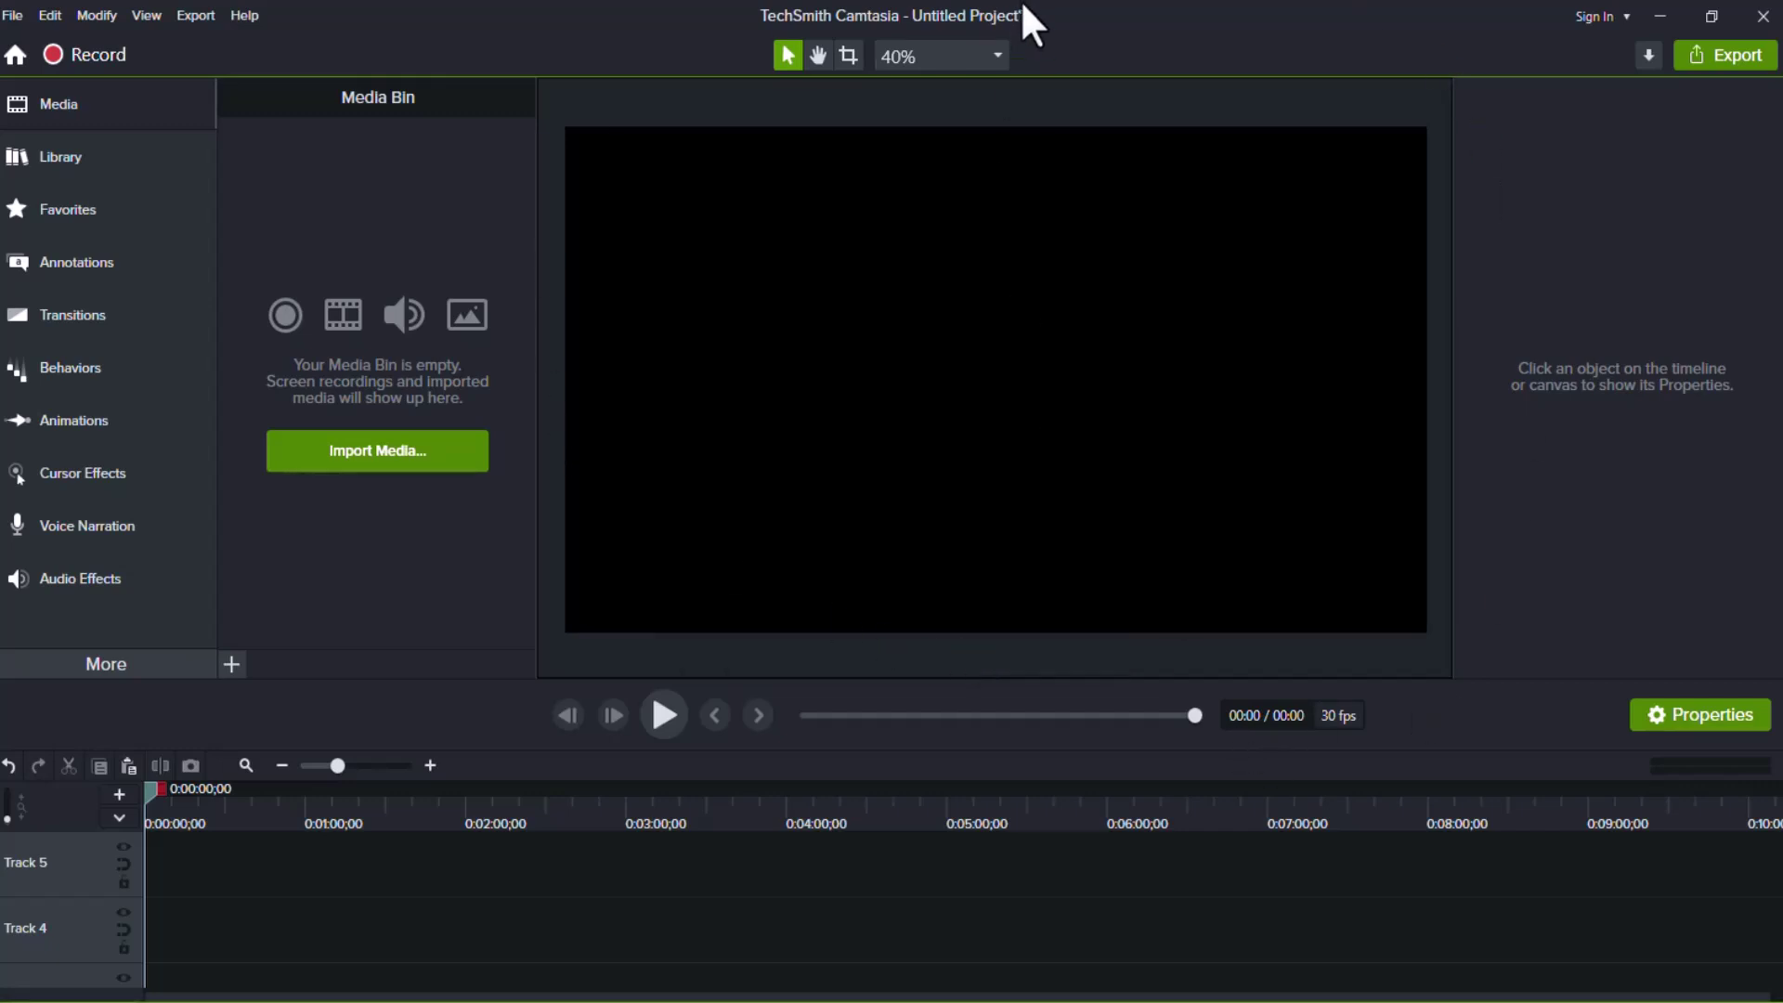
Step: Import images 1 to 10 from the wwe folder on the Desktop into the media bin
left_click(233, 665)
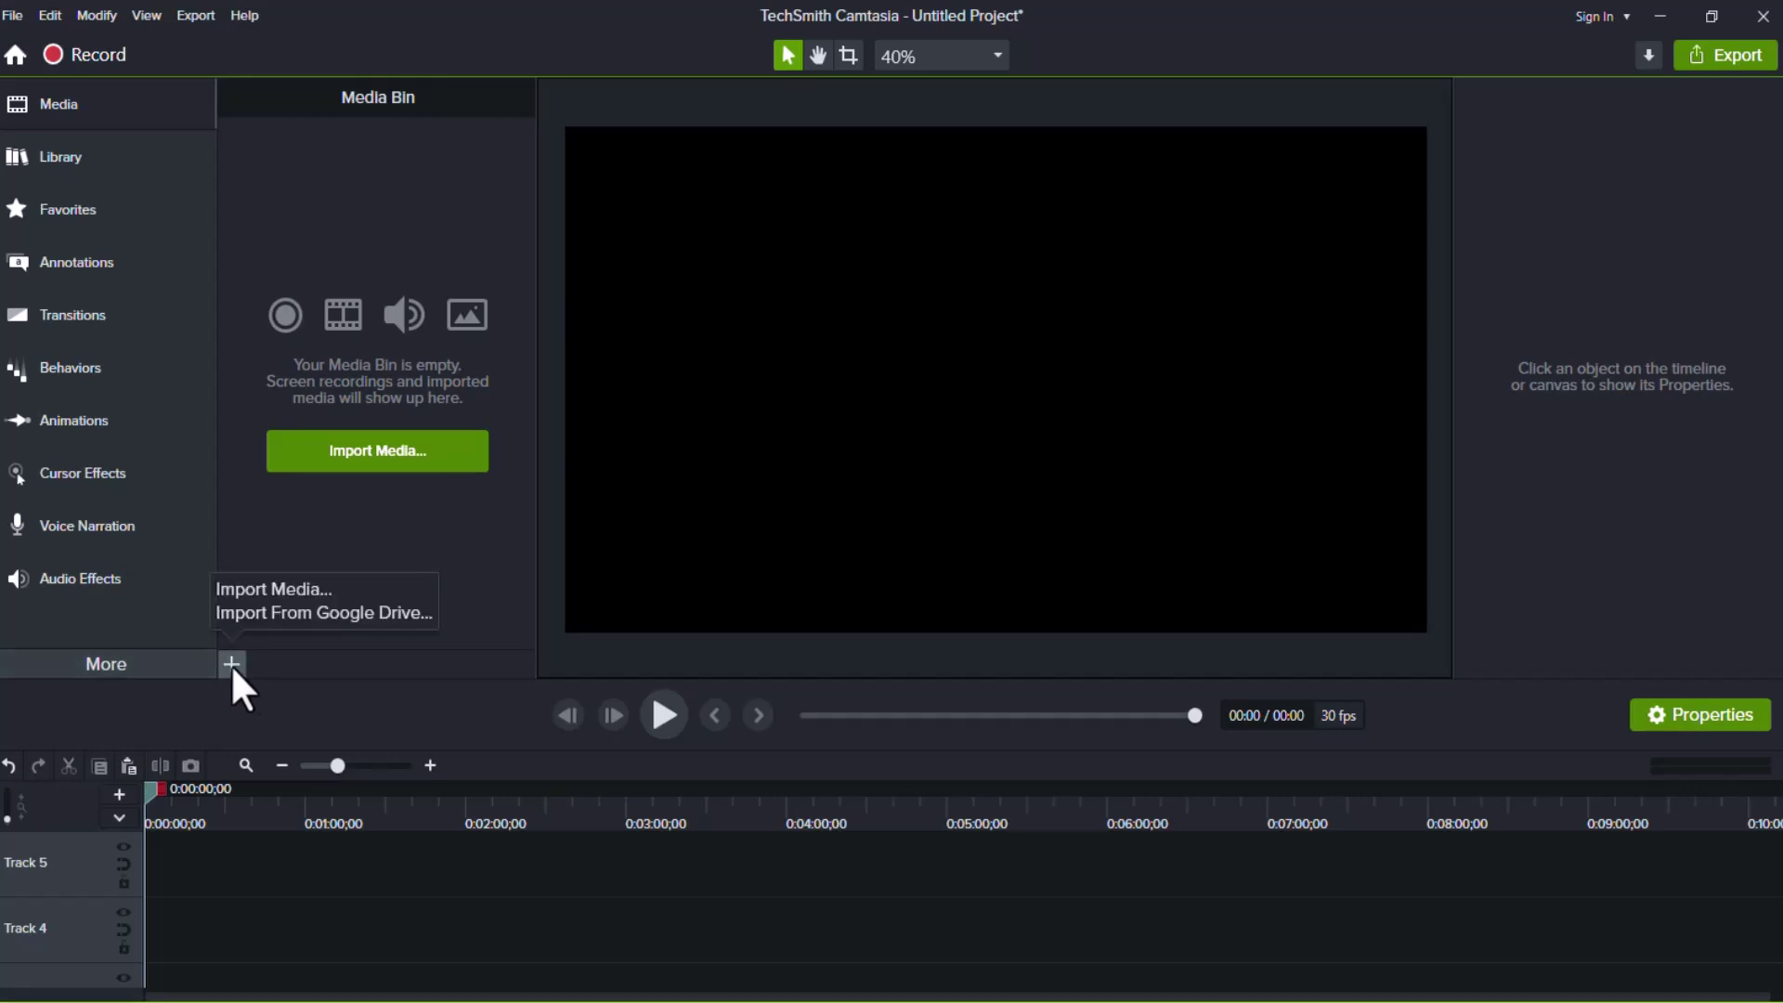
left_click(271, 589)
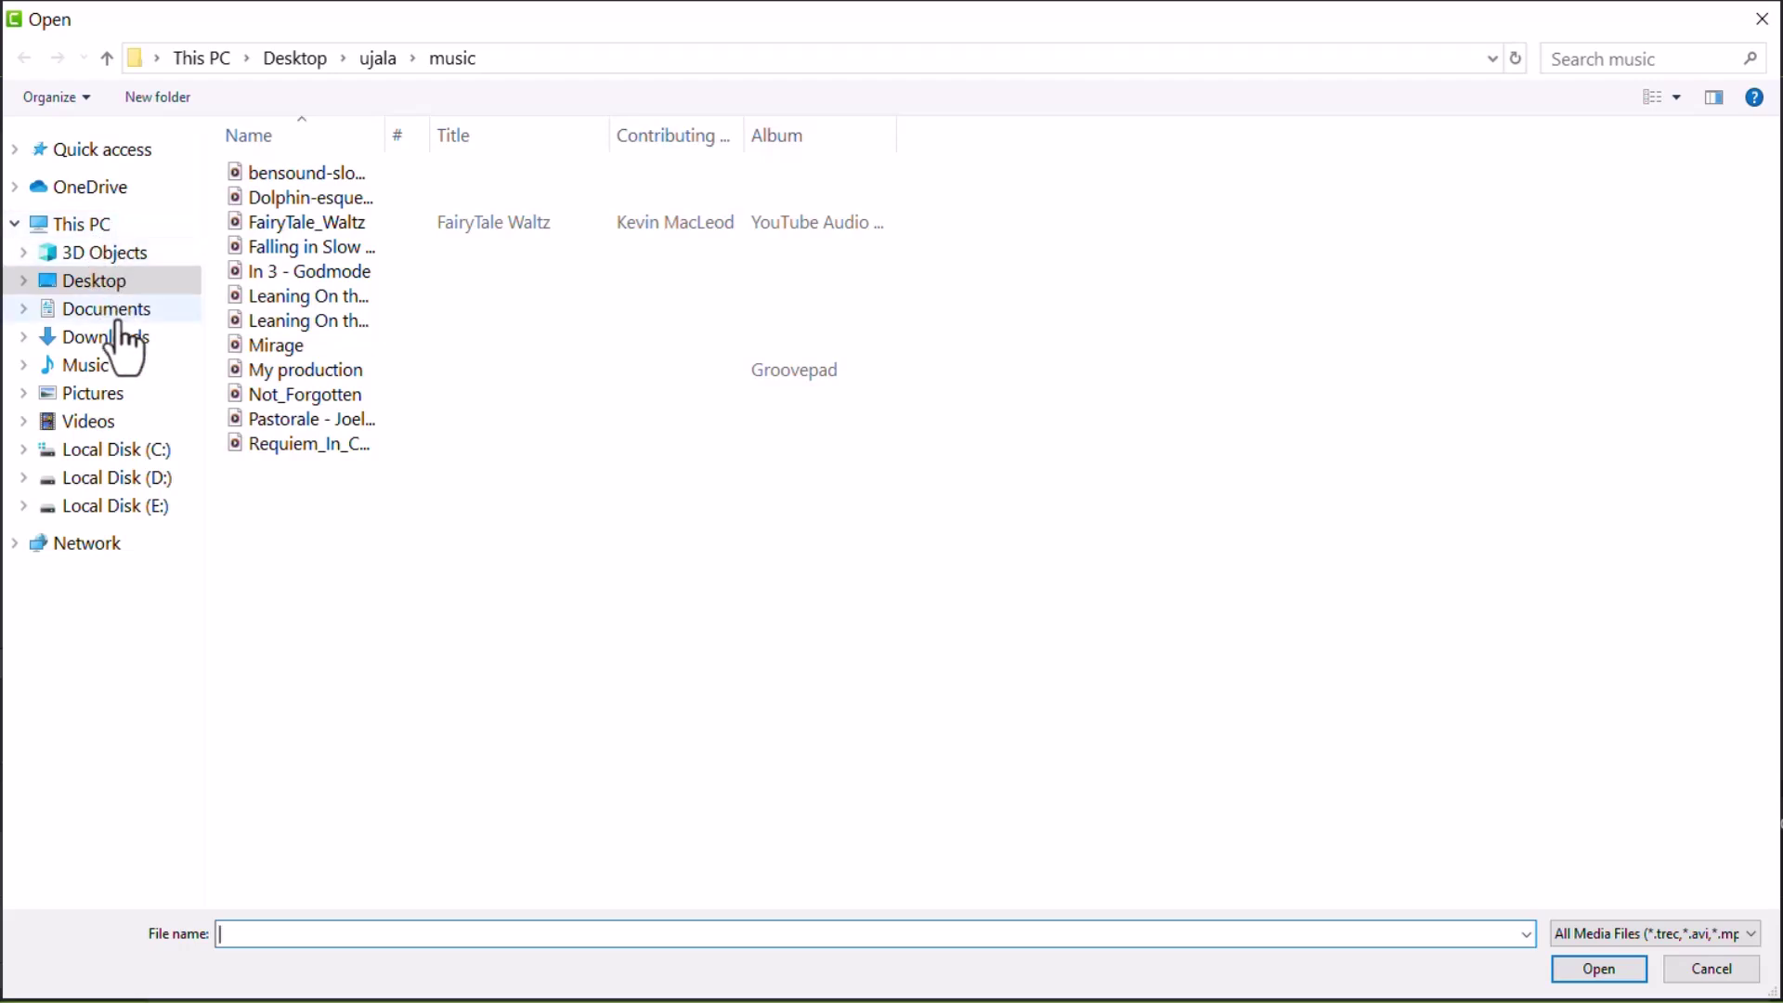
left_click(110, 282)
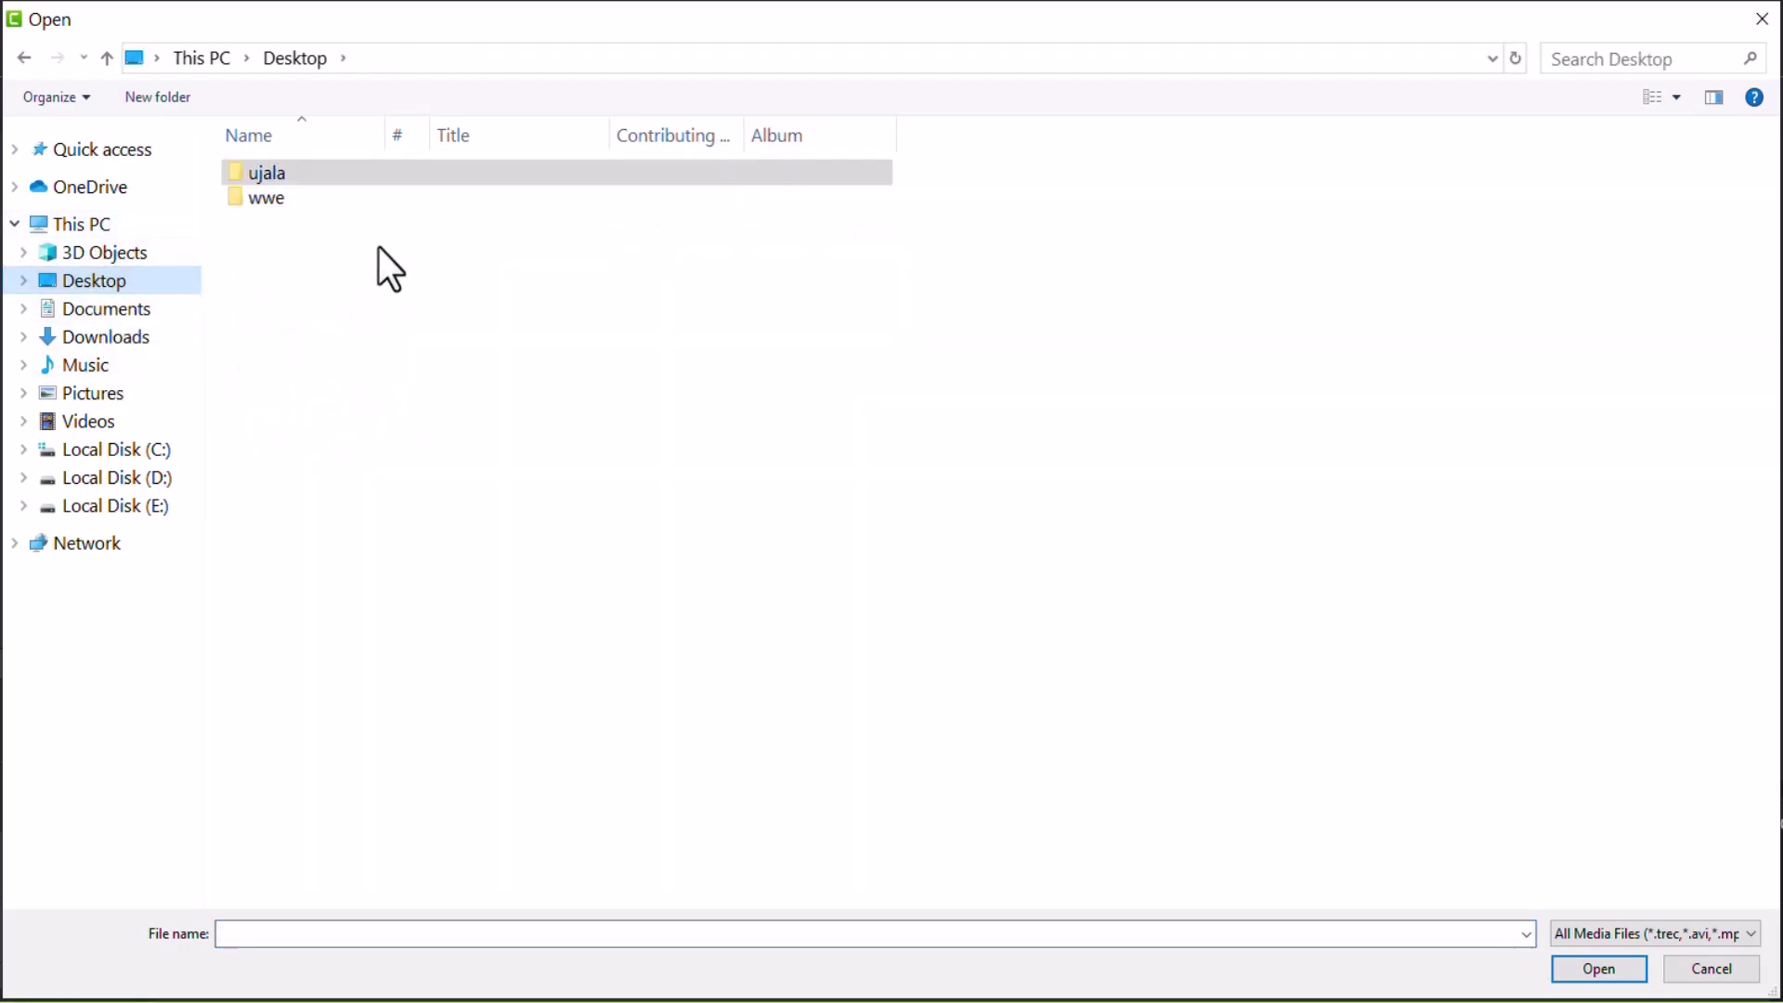
left_click(297, 199)
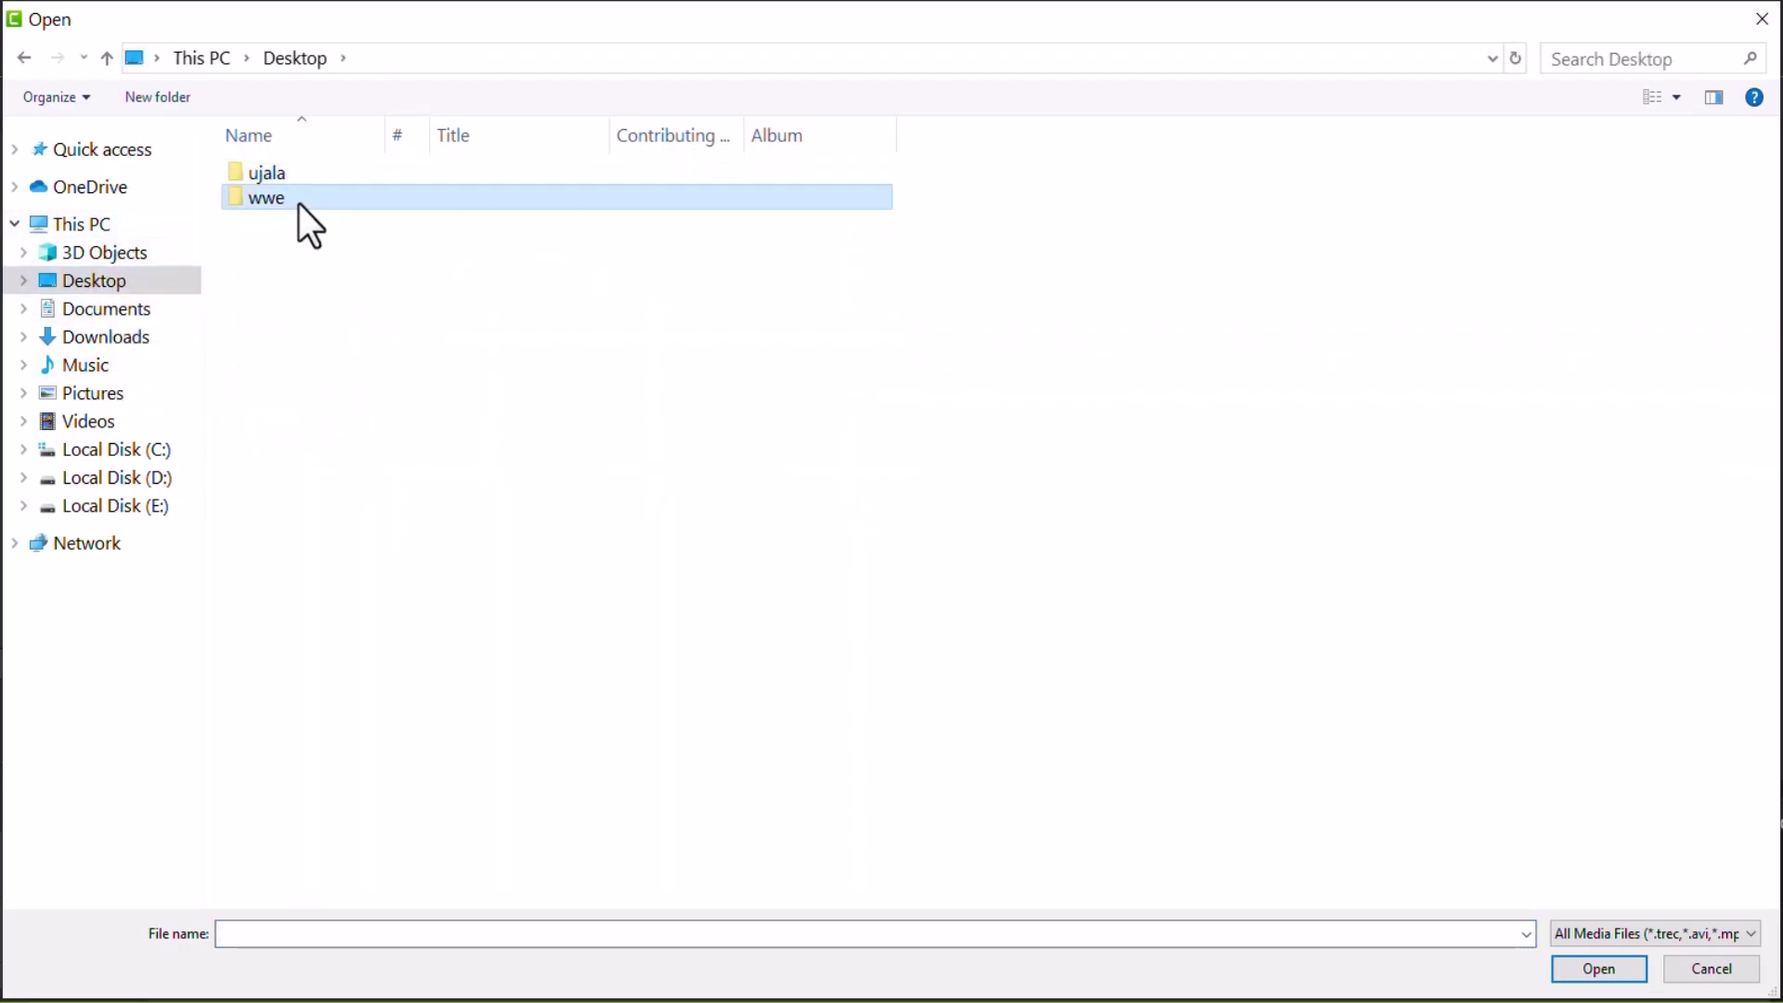
double_click(299, 204)
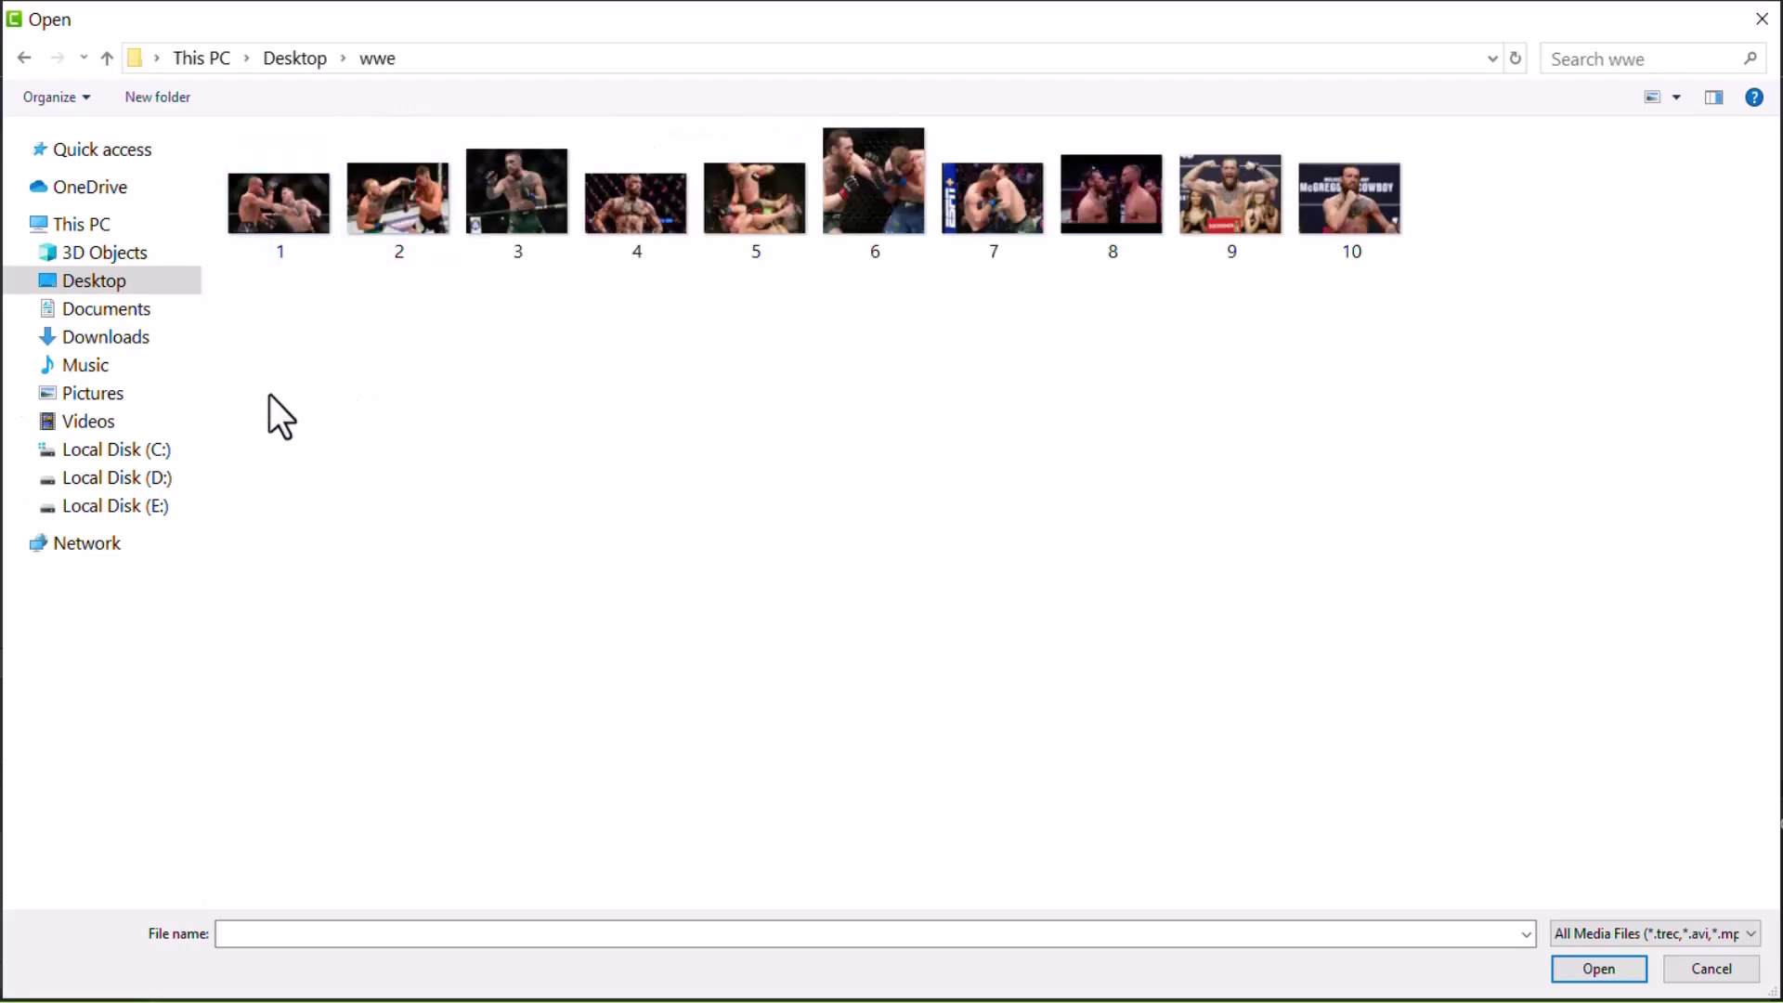
left_click_drag(293, 398, 1366, 210)
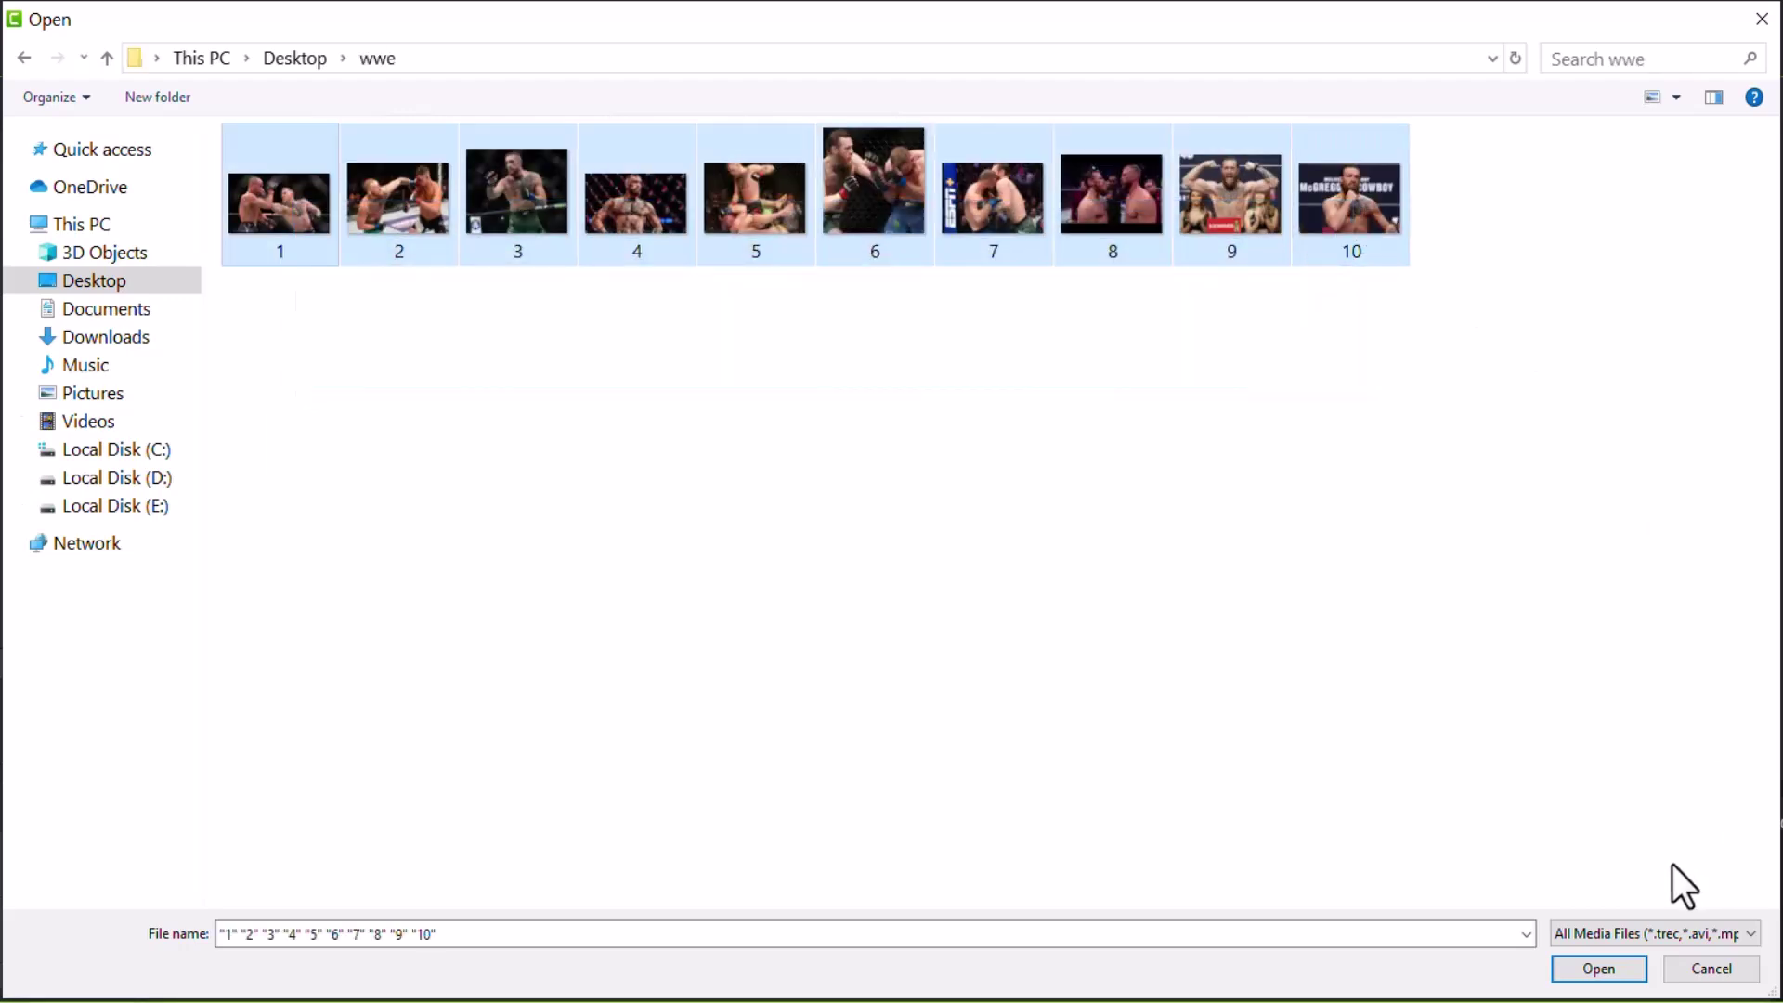
left_click(1620, 971)
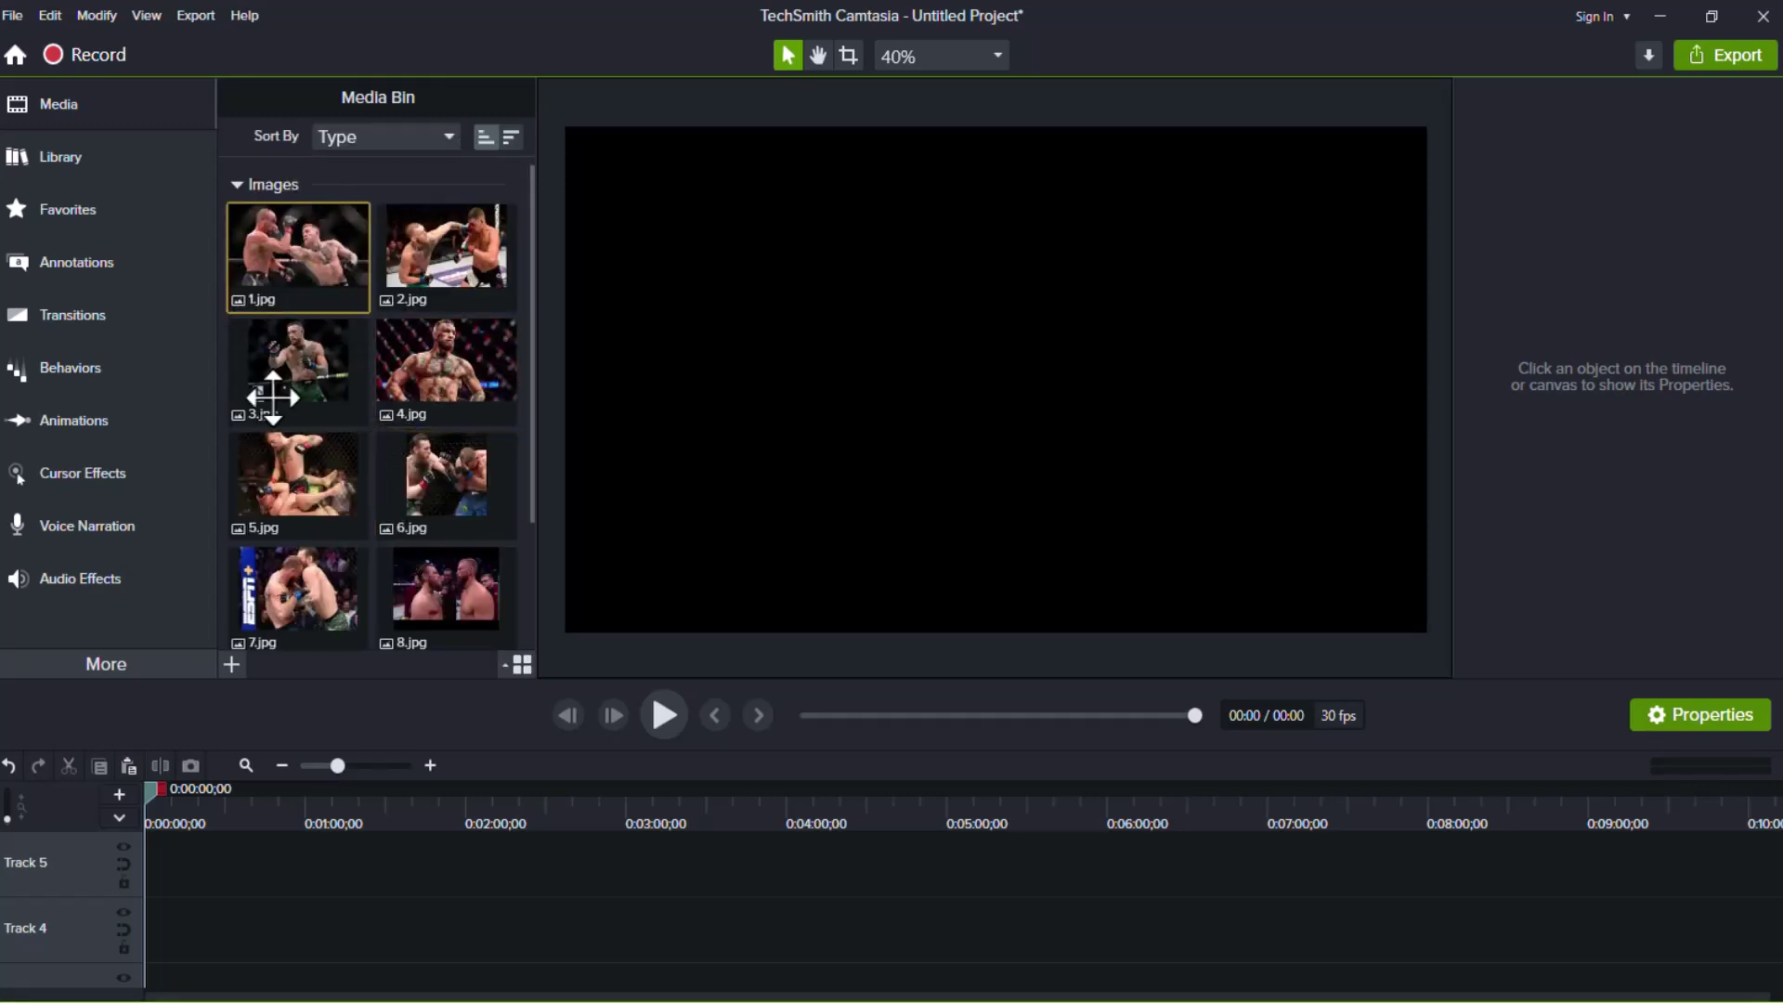
Step: Select all ten images in the media bin and add them to the timeline at the playhead
left_click(455, 548)
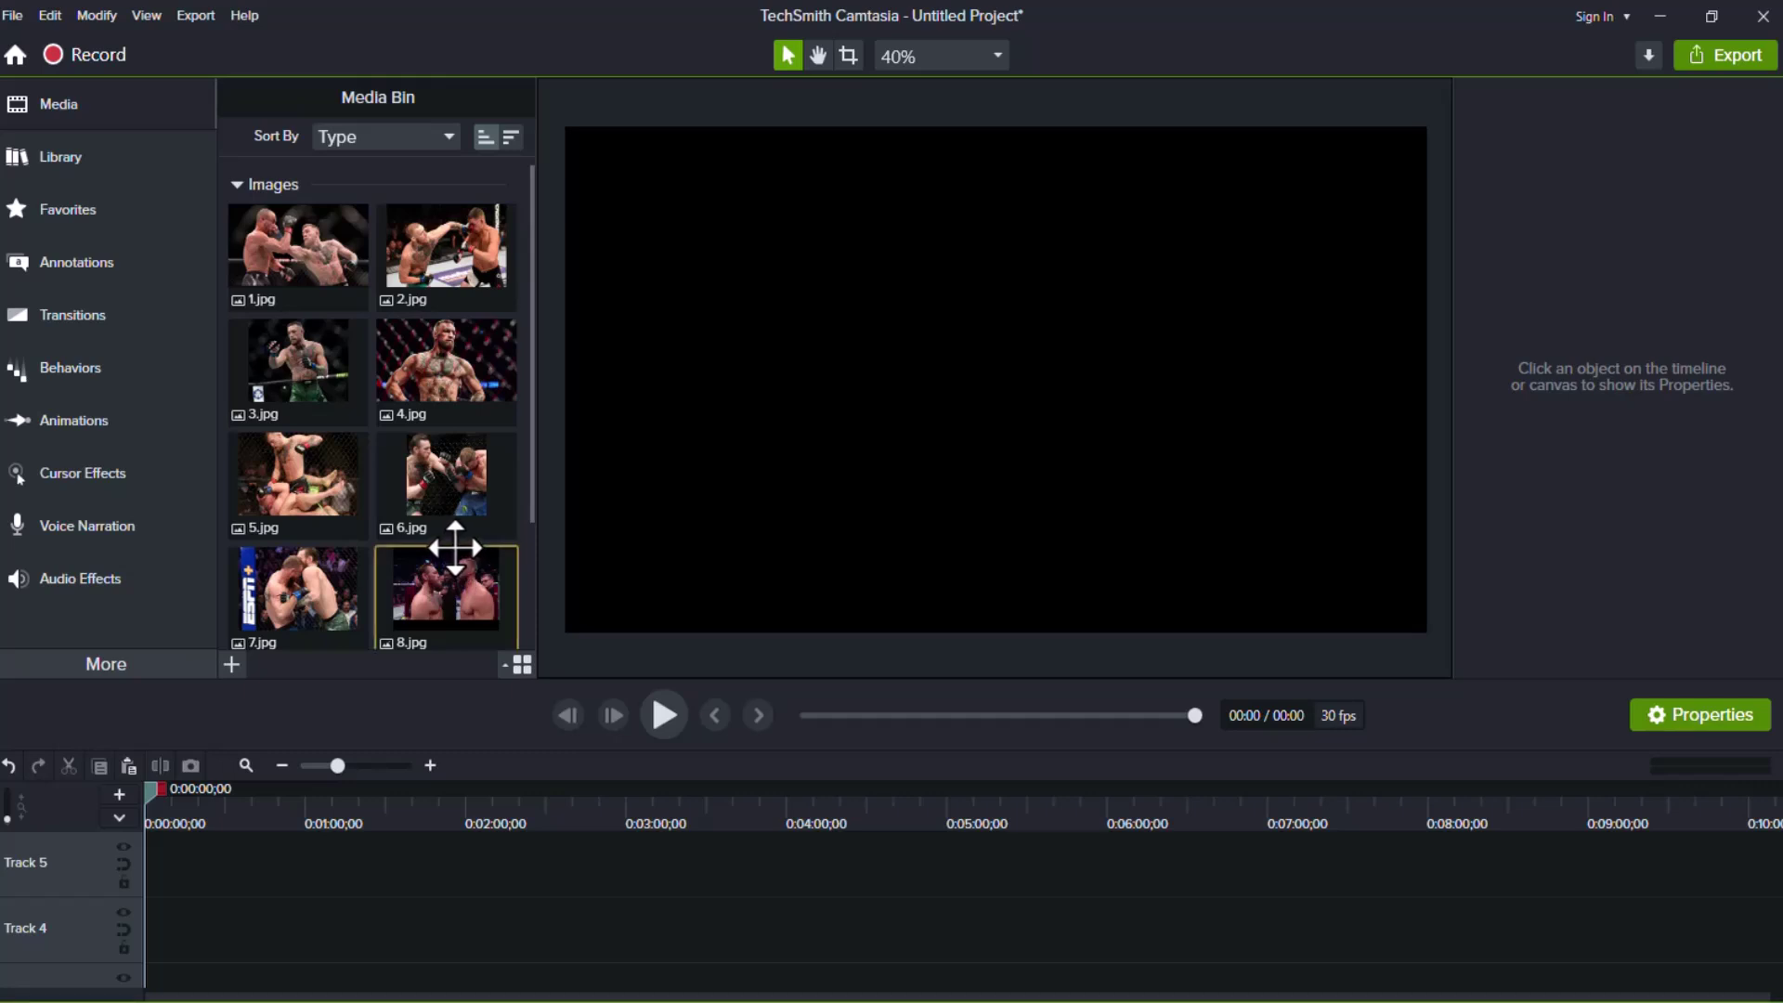
left_click(444, 385)
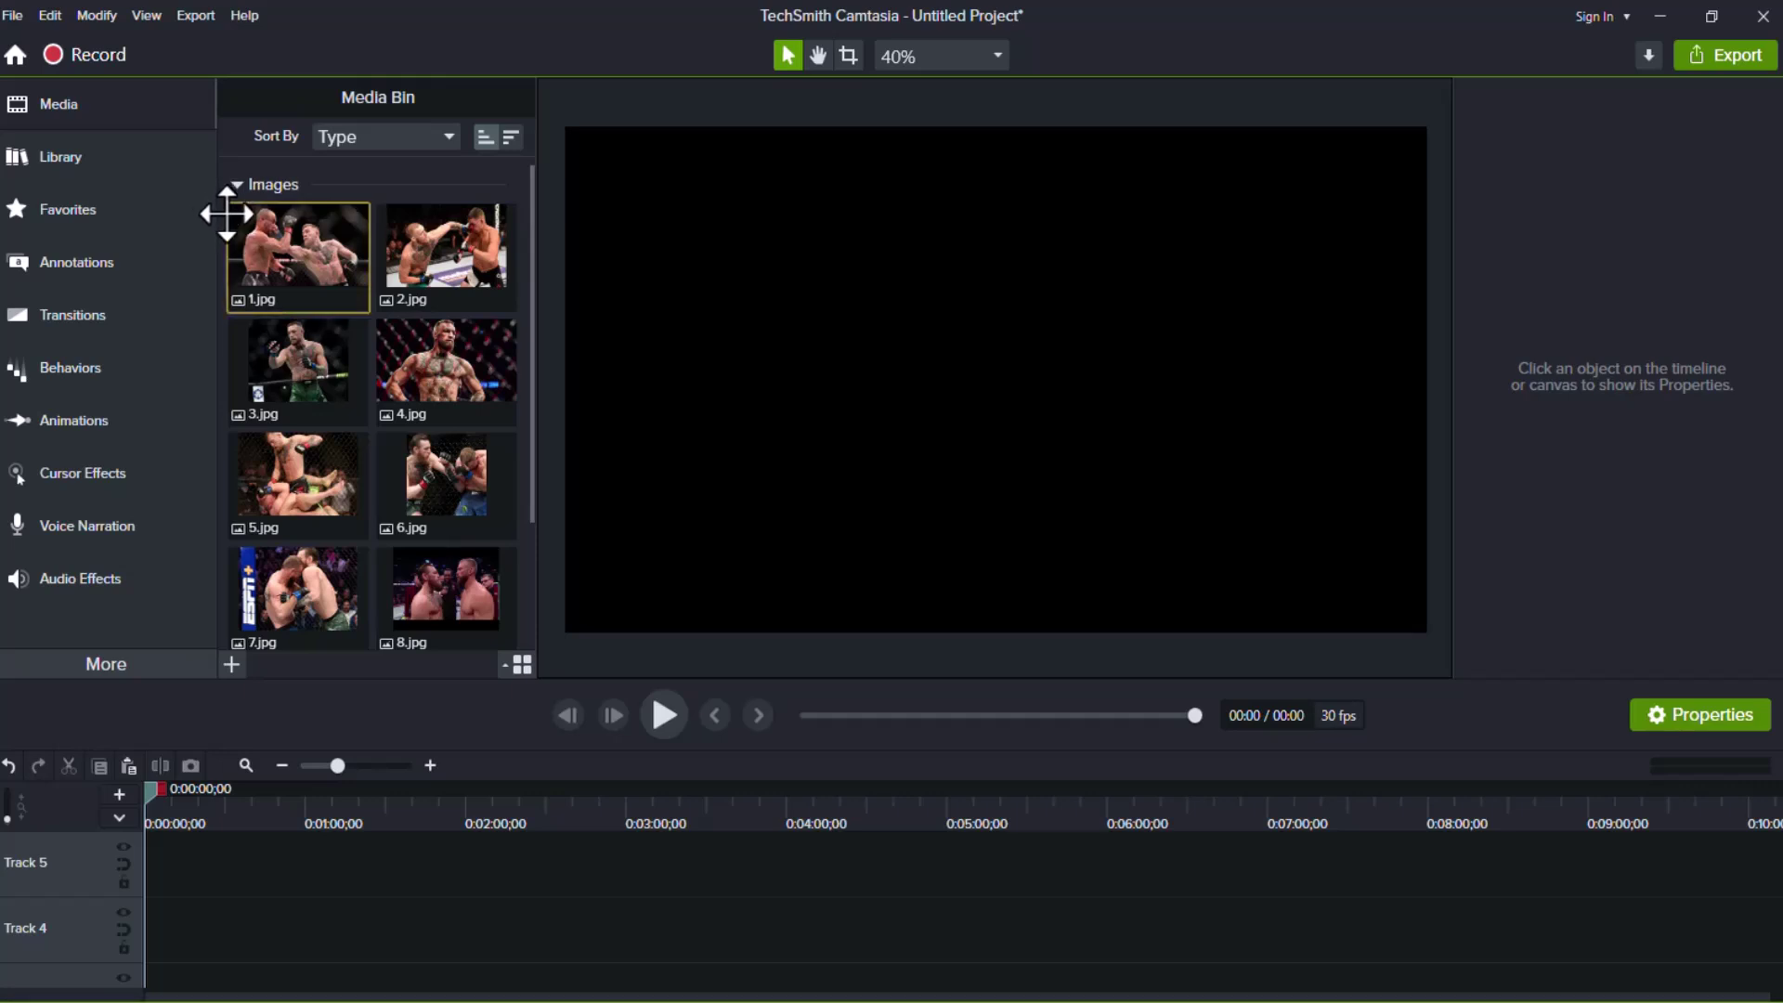
left_click_drag(223, 208, 521, 871)
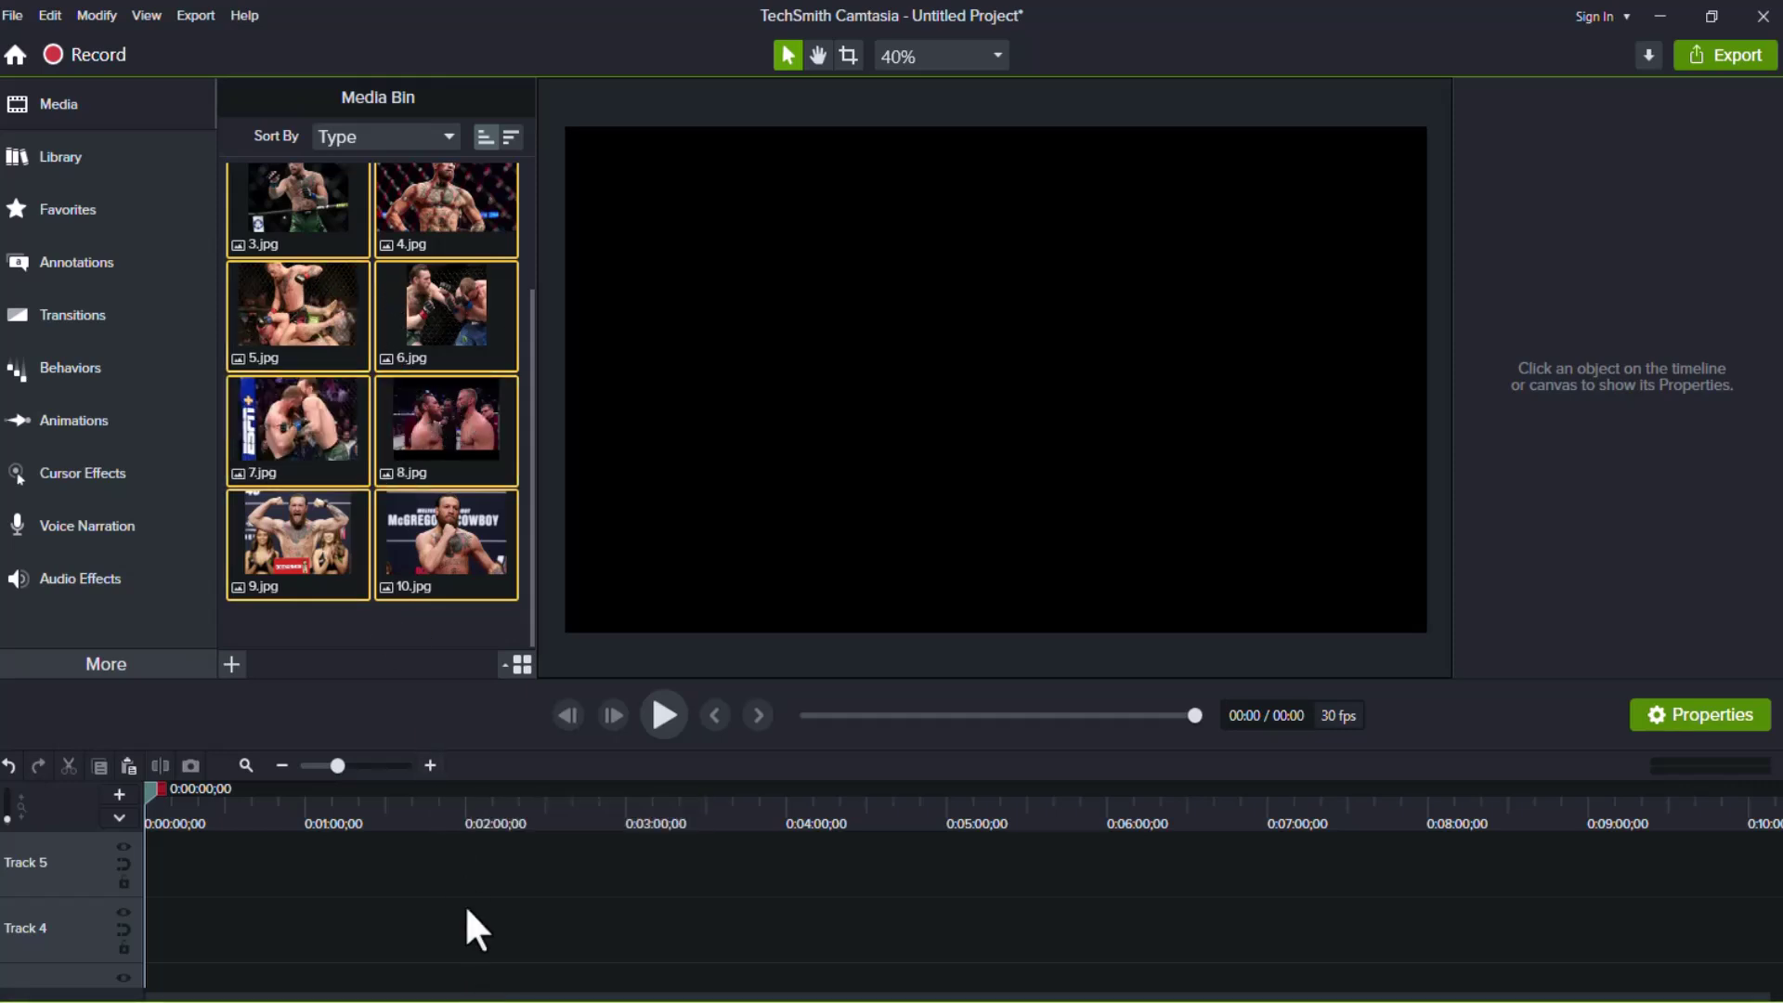
right_click(425, 301)
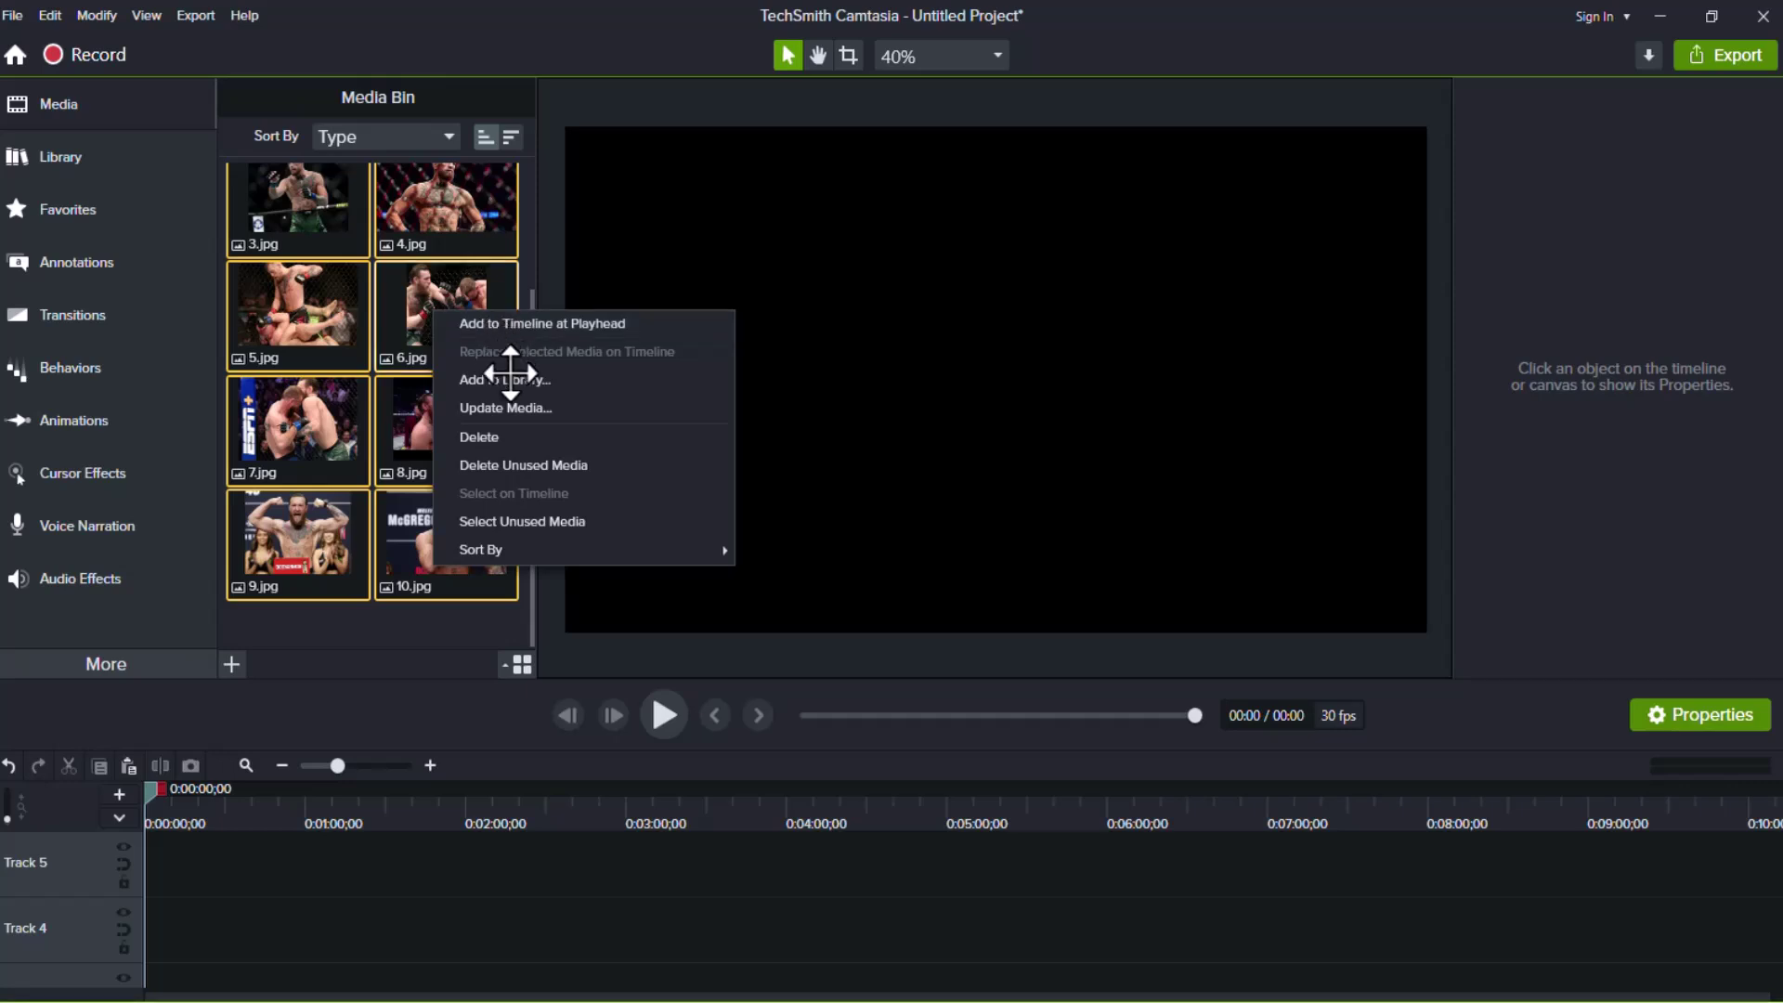
left_click(506, 325)
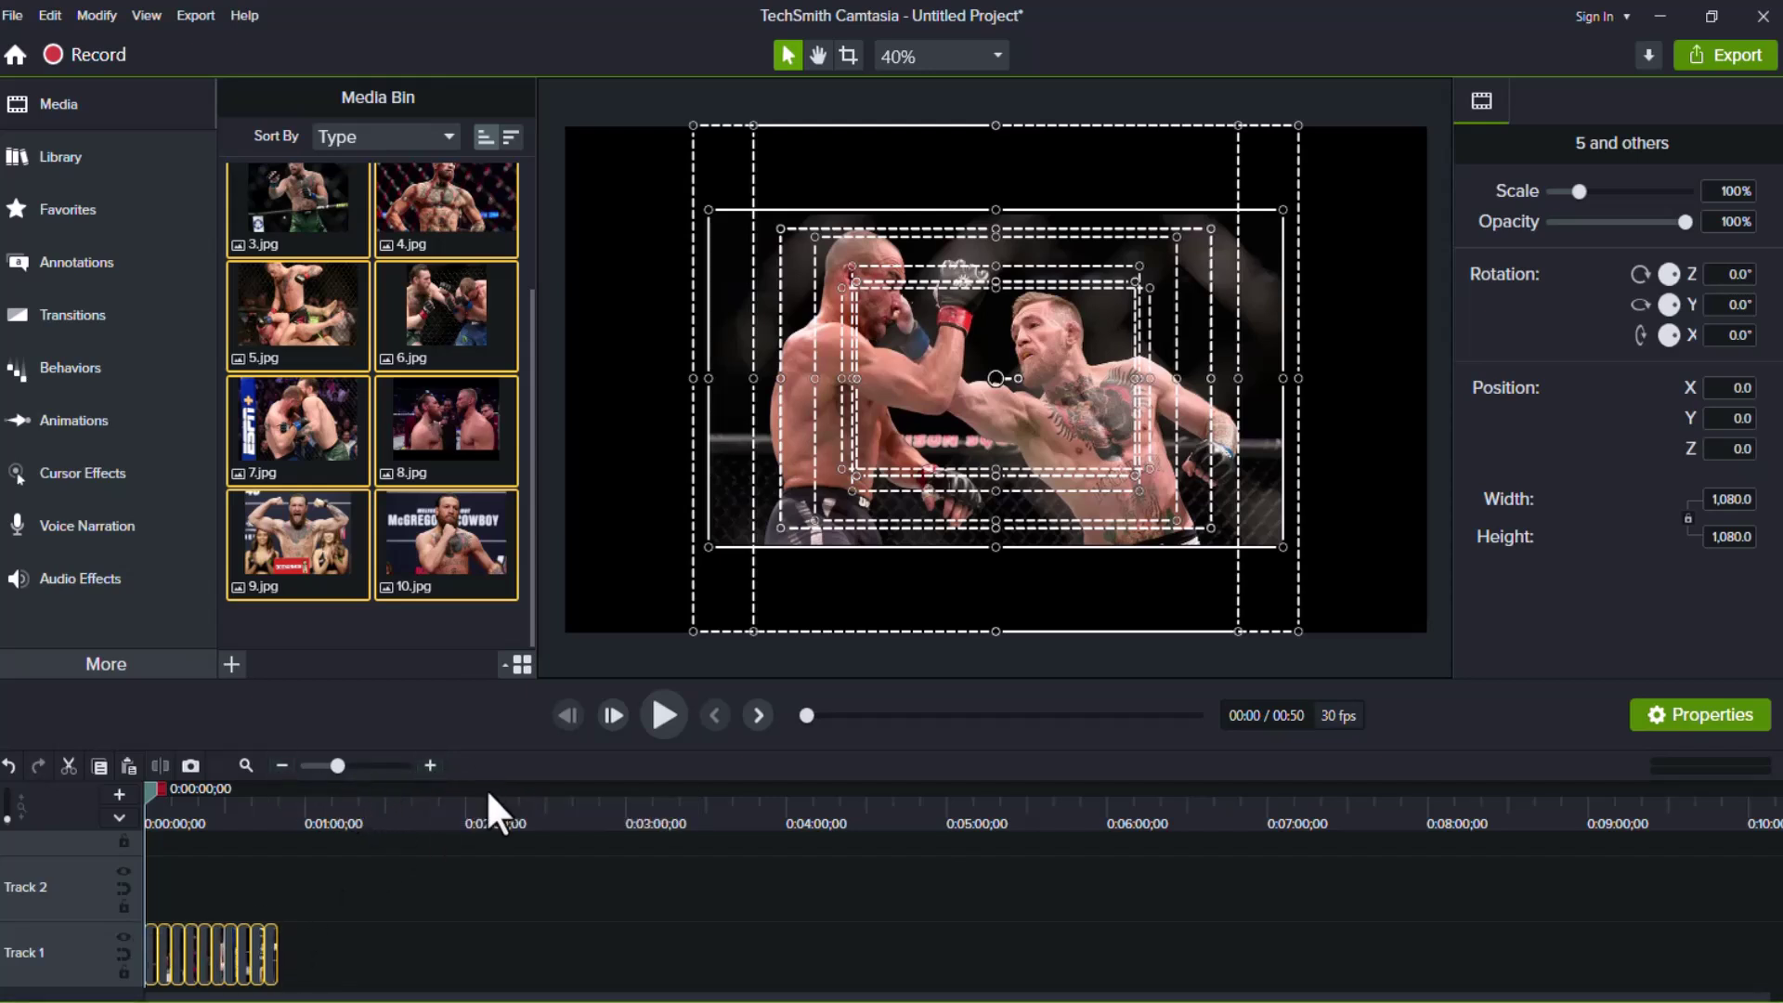
Step: Scale image 1, the first clip on Track 1, to about 159% so it fills the canvas
left_click(431, 767)
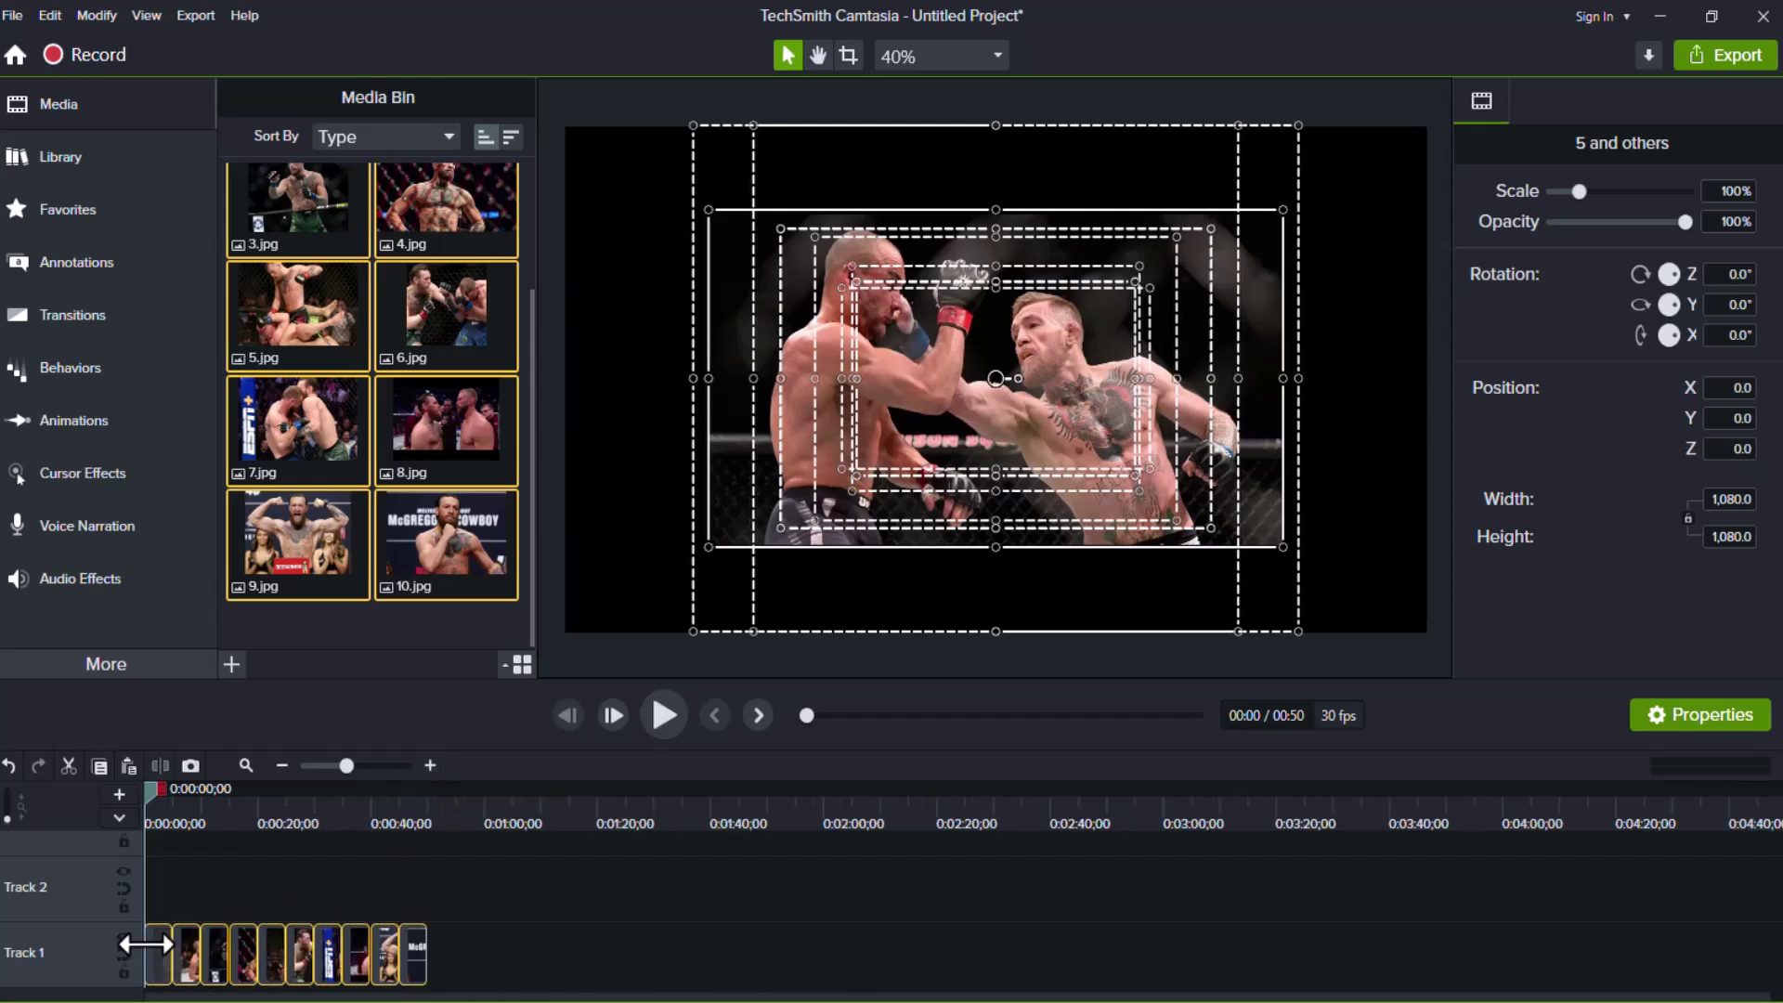
left_click_drag(147, 795, 154, 794)
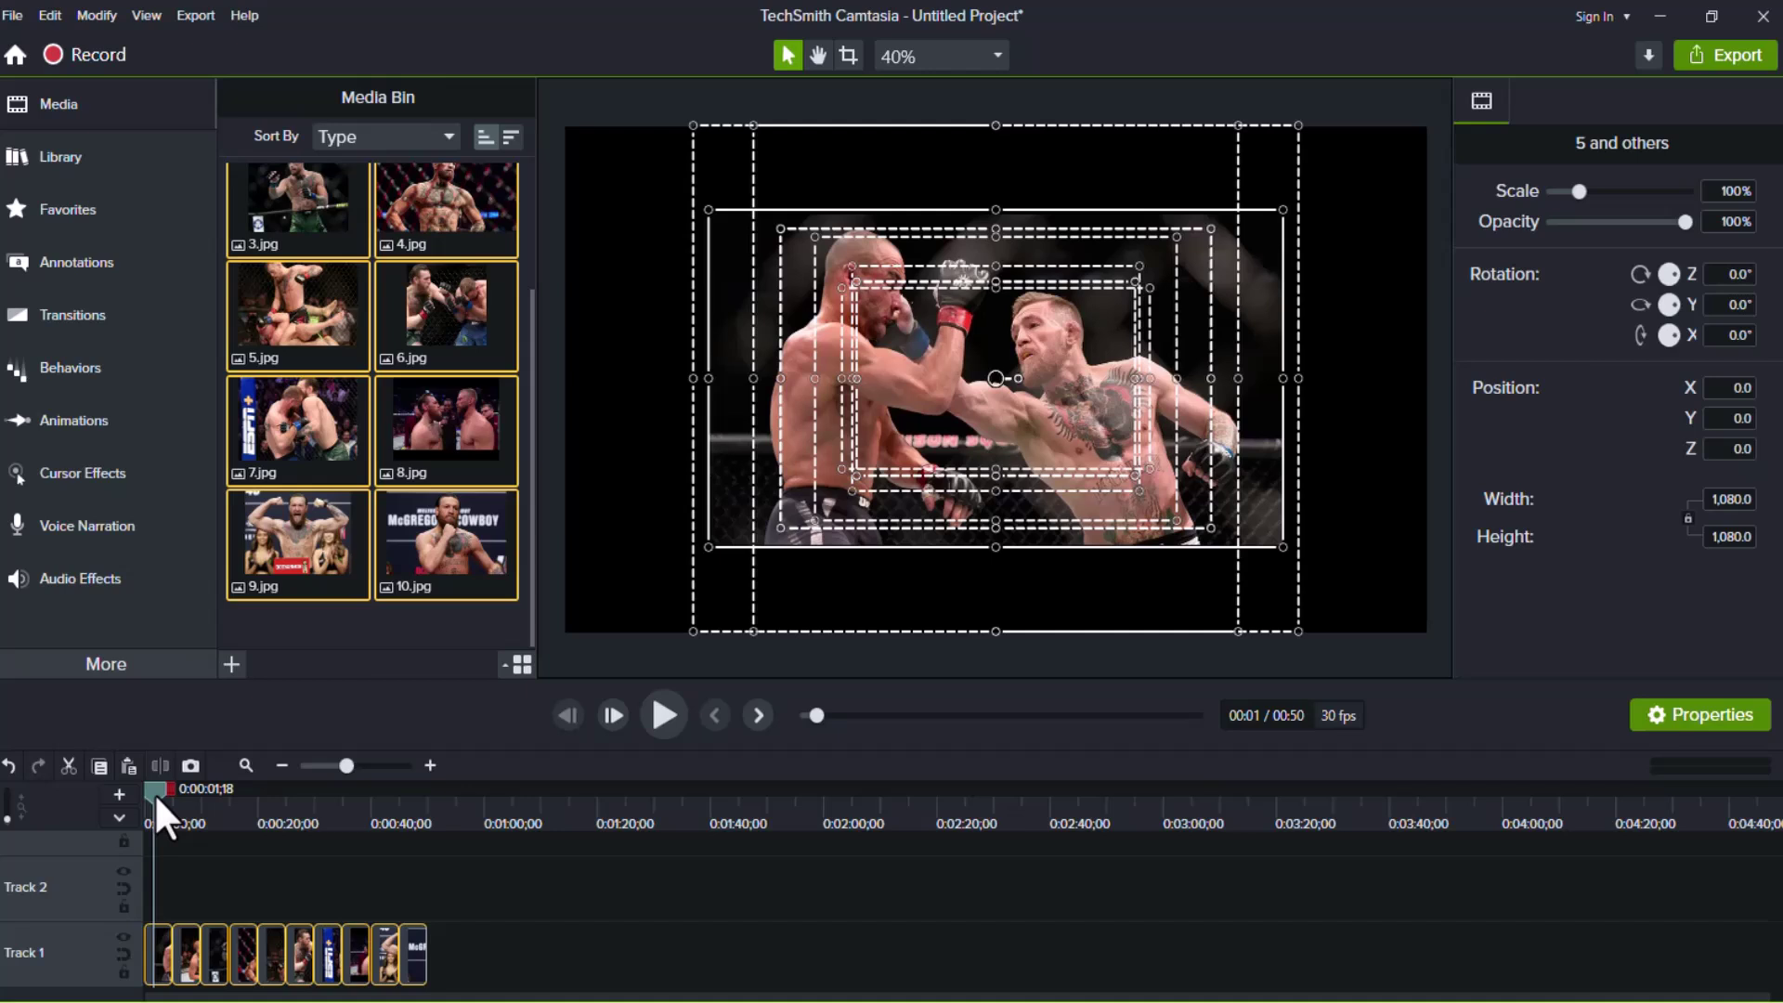
left_click(162, 968)
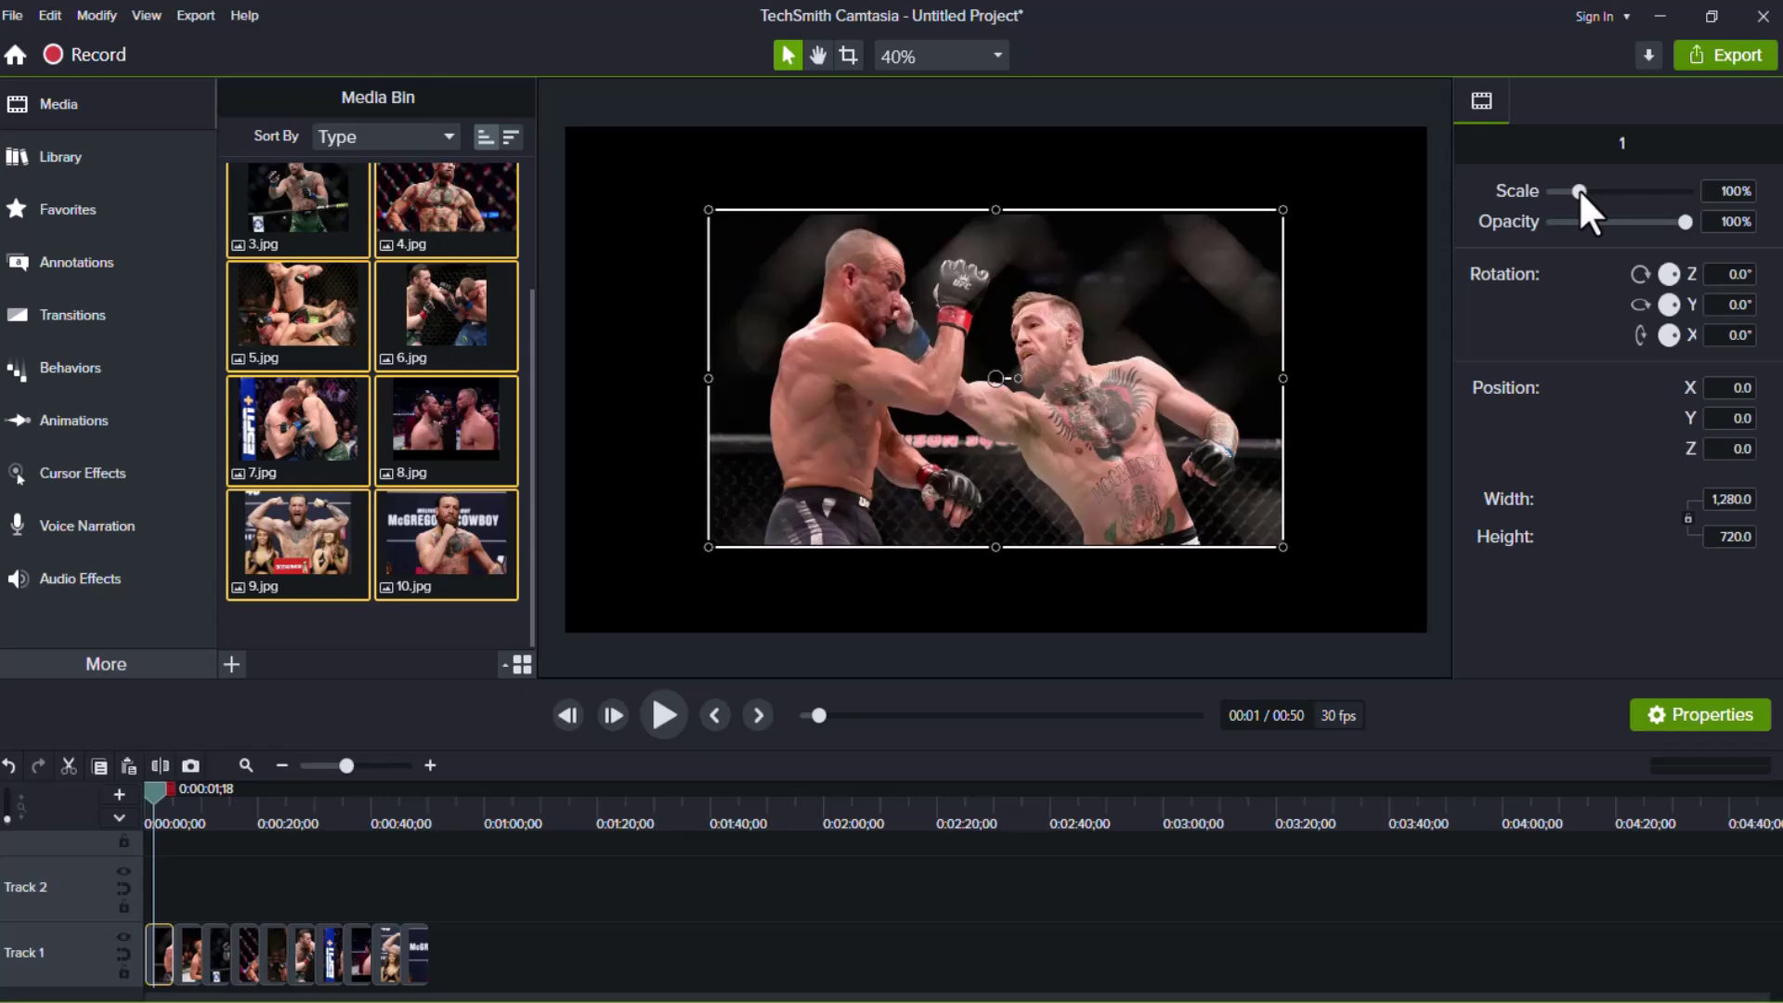
mouse_move(1579, 187)
left_mouse_down()
mouse_move(1612, 192)
mouse_move(1596, 193)
left_mouse_up()
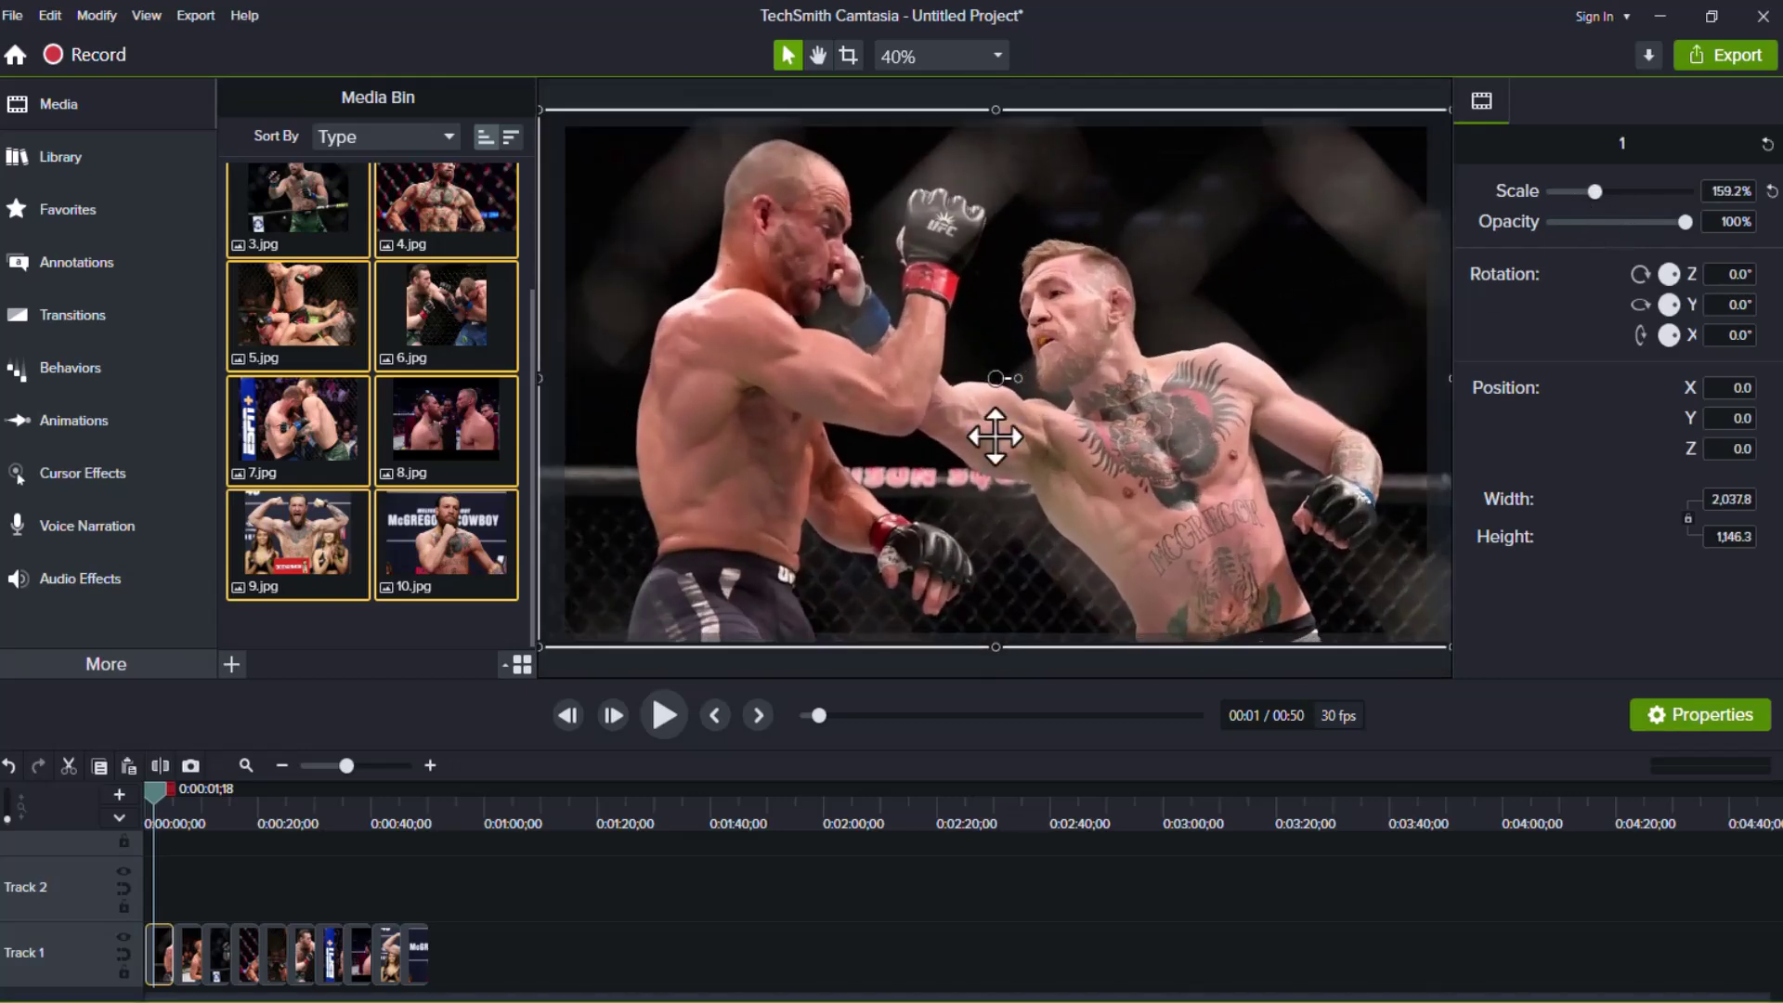
Step: Enlarge image 2 to about 200% scale so its side edges meet the canvas edges at 1920 width
left_click_drag(154, 787, 186, 790)
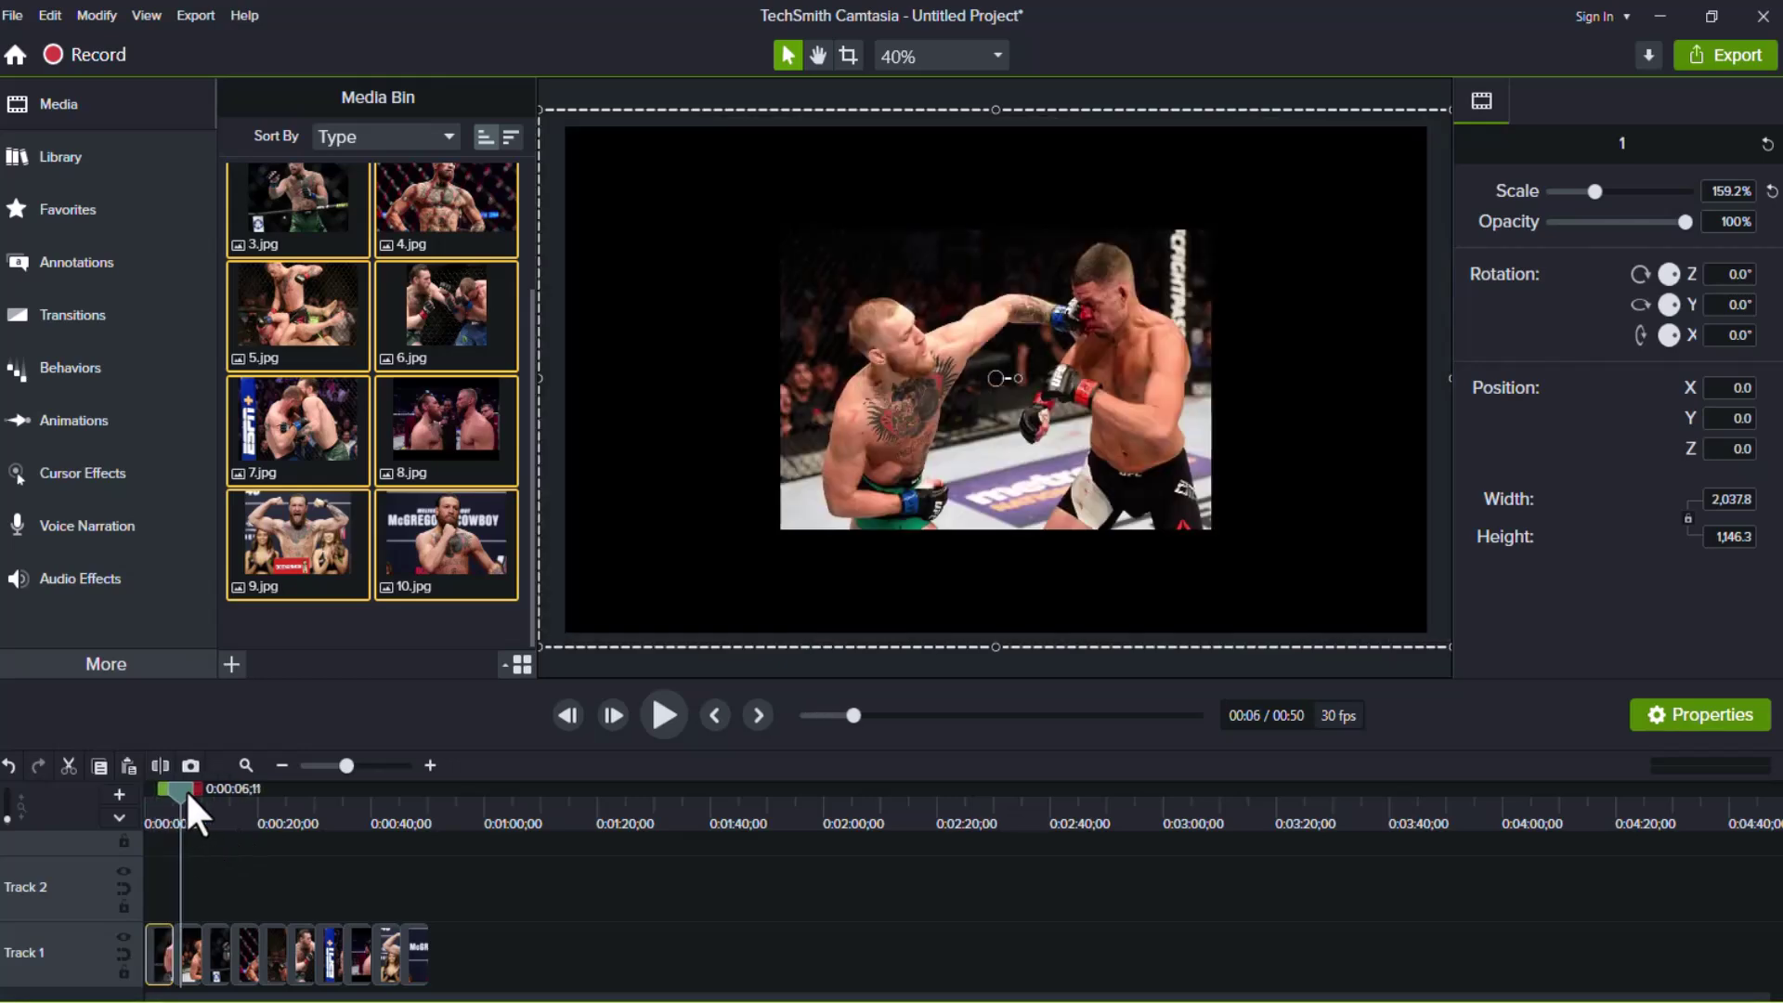
left_click(1000, 401)
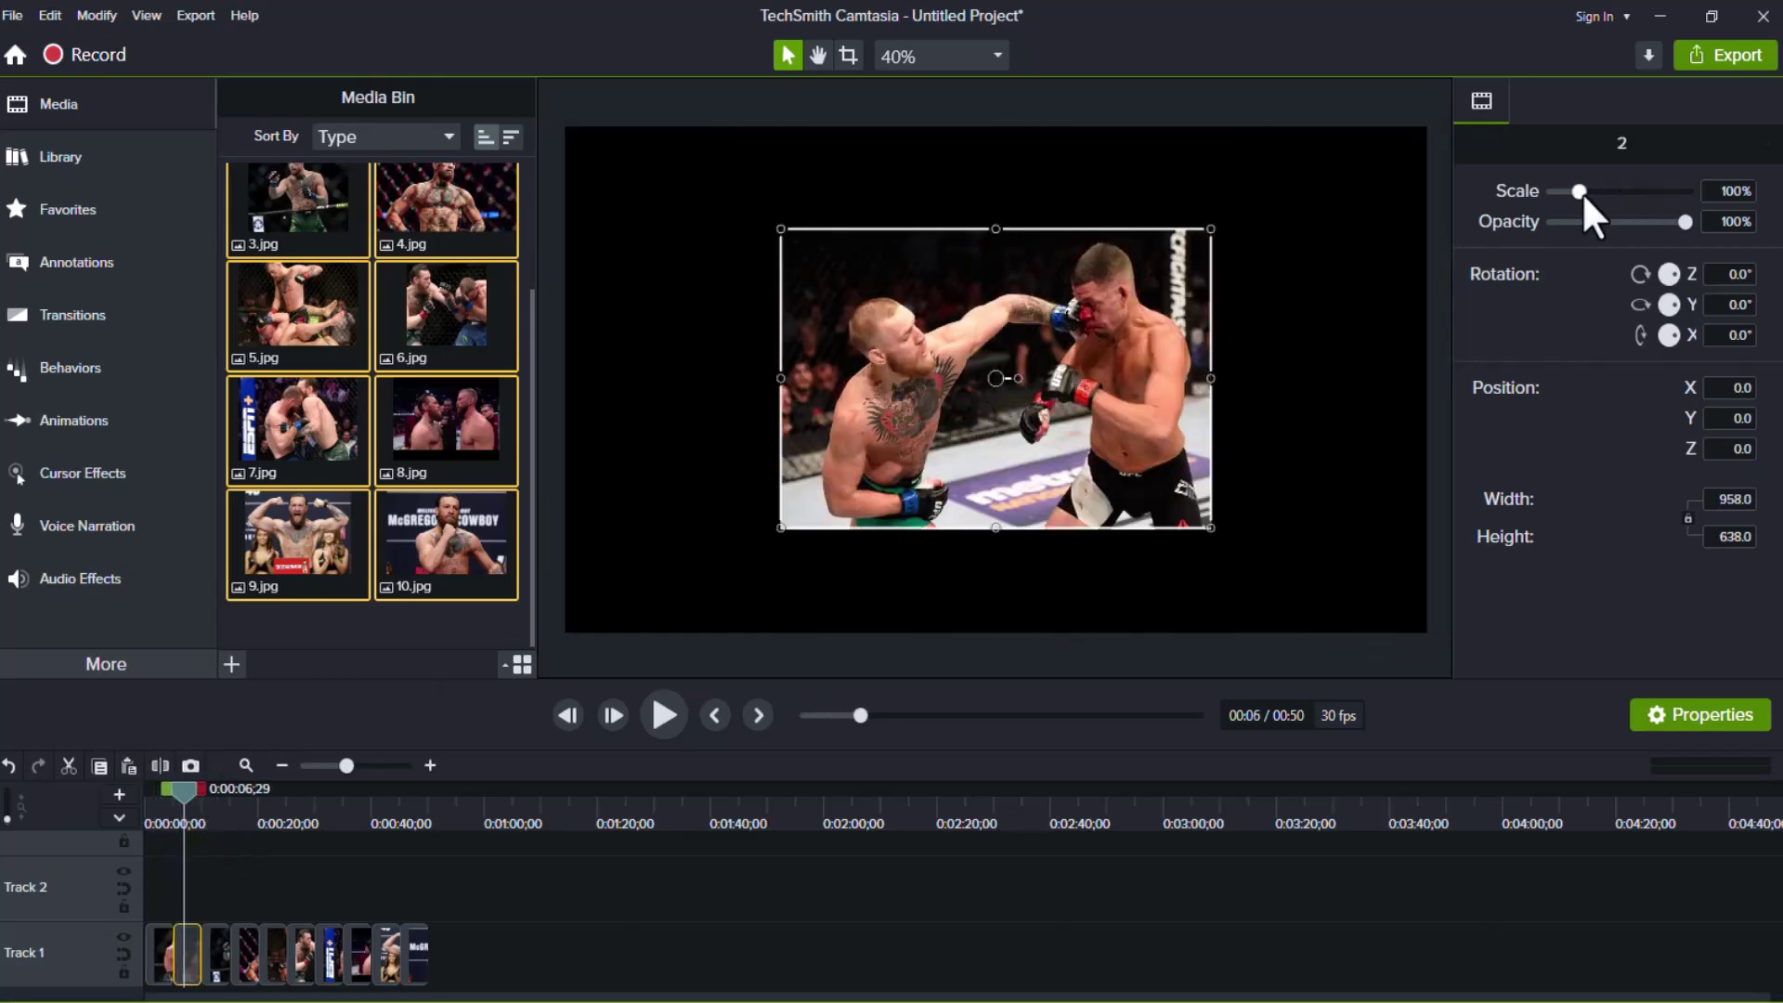
left_click_drag(1581, 191, 1608, 197)
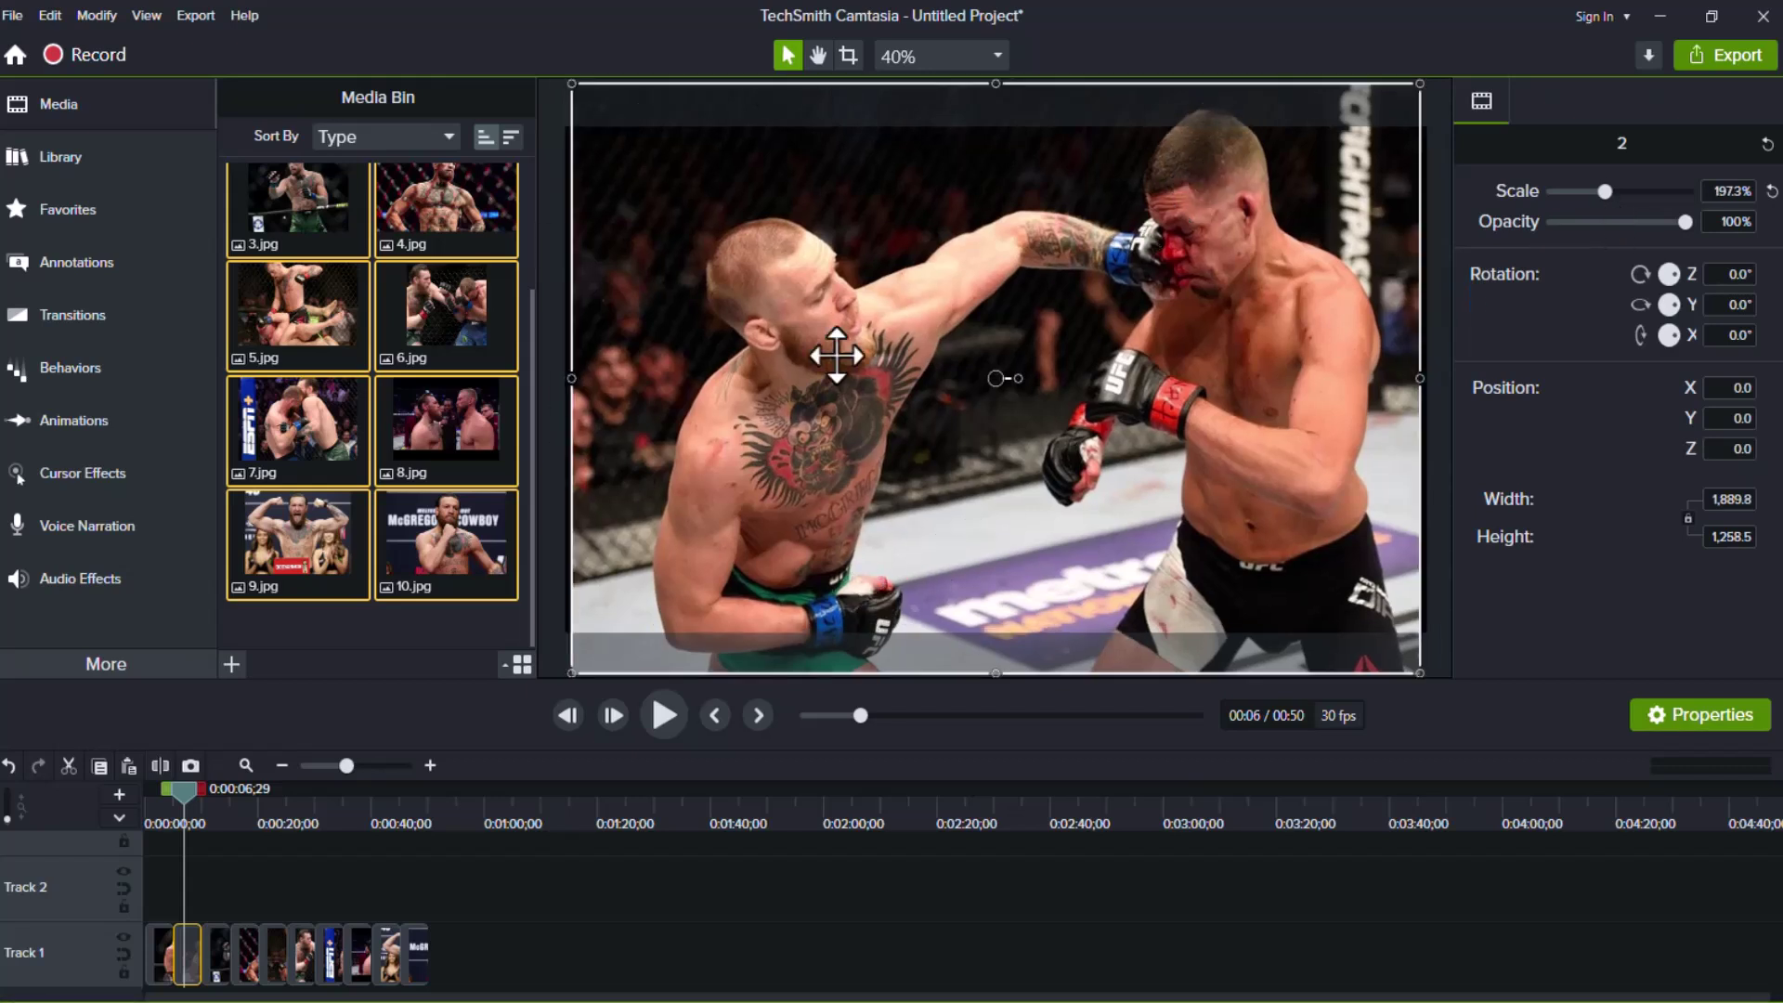
left_click_drag(576, 374, 530, 374)
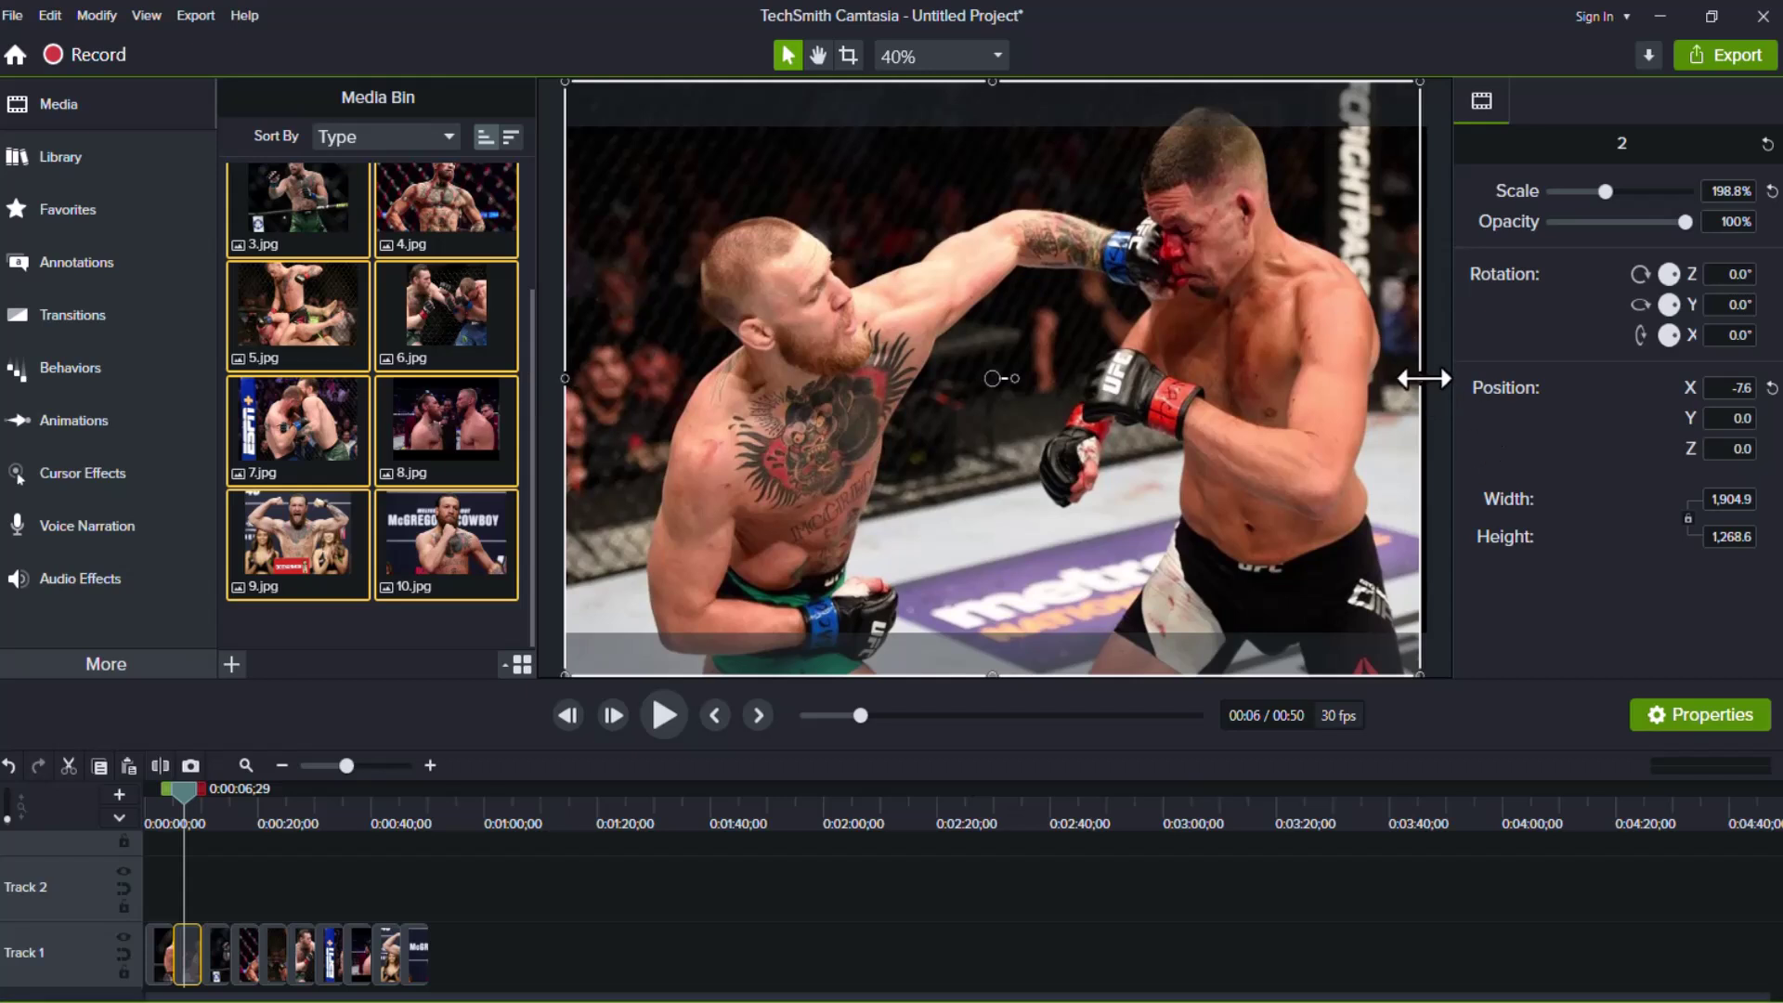
left_click_drag(1422, 378, 1429, 378)
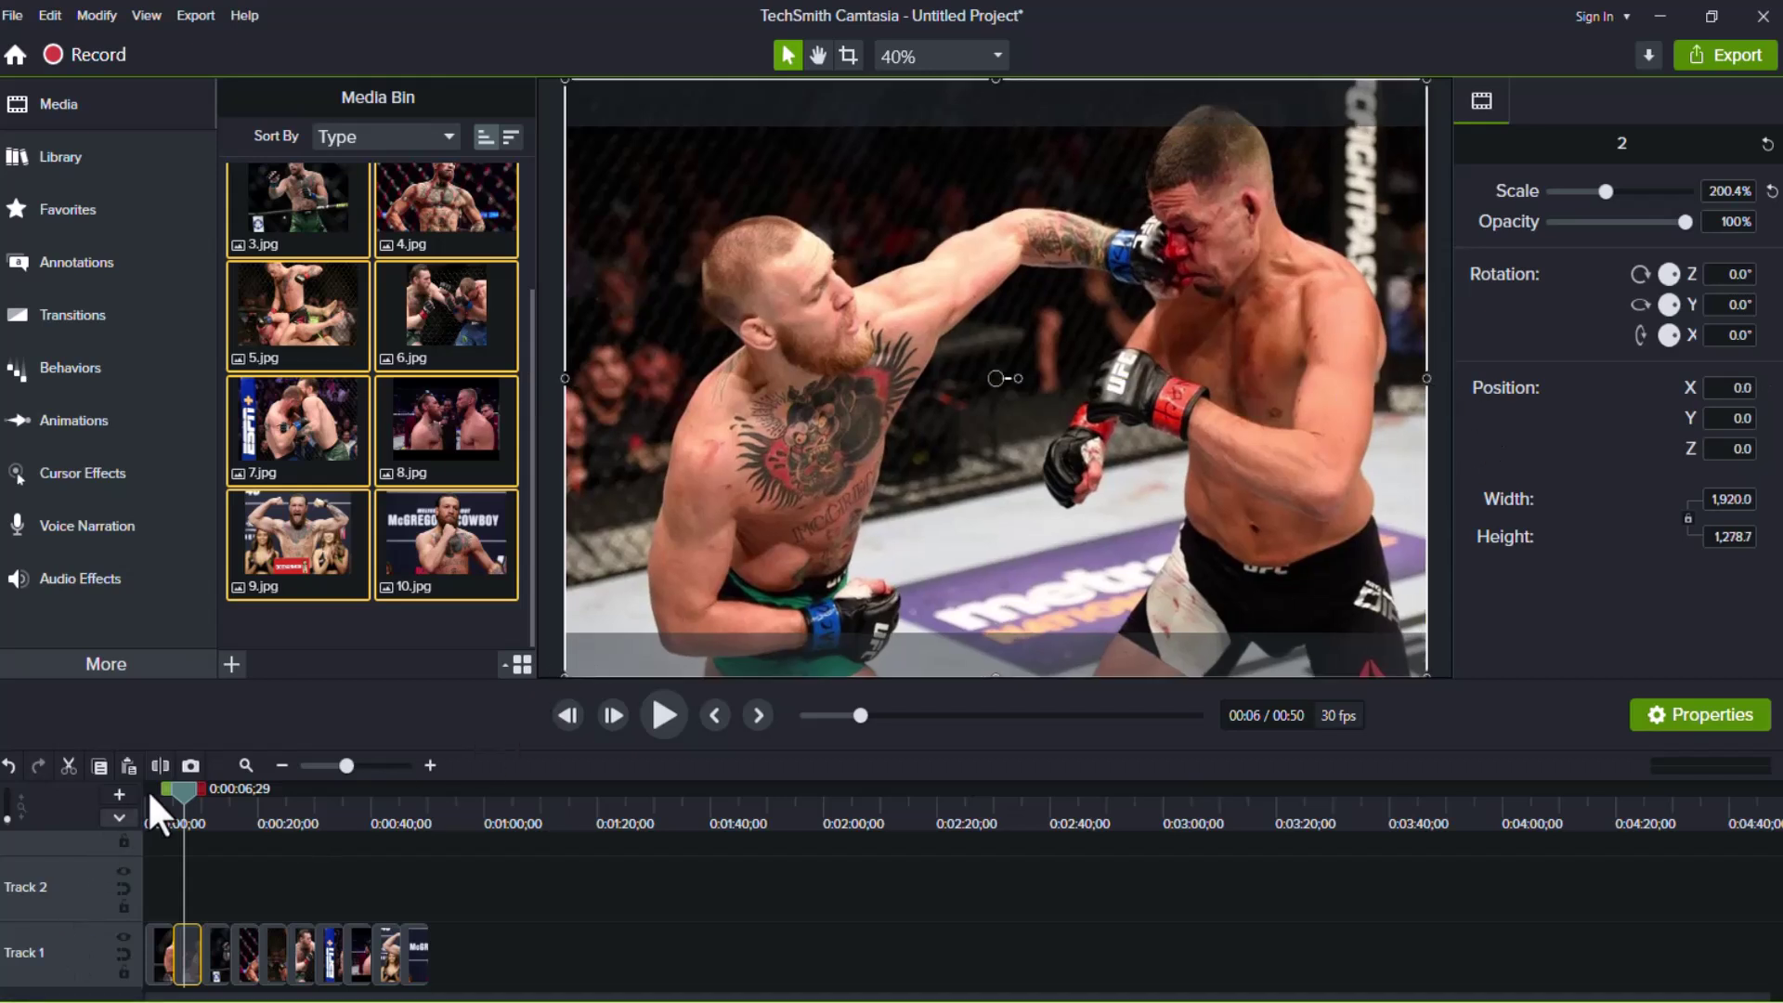
Step: Scale image 3 to about 116% and shift it down to a Y position of about -199
left_click_drag(177, 788, 206, 793)
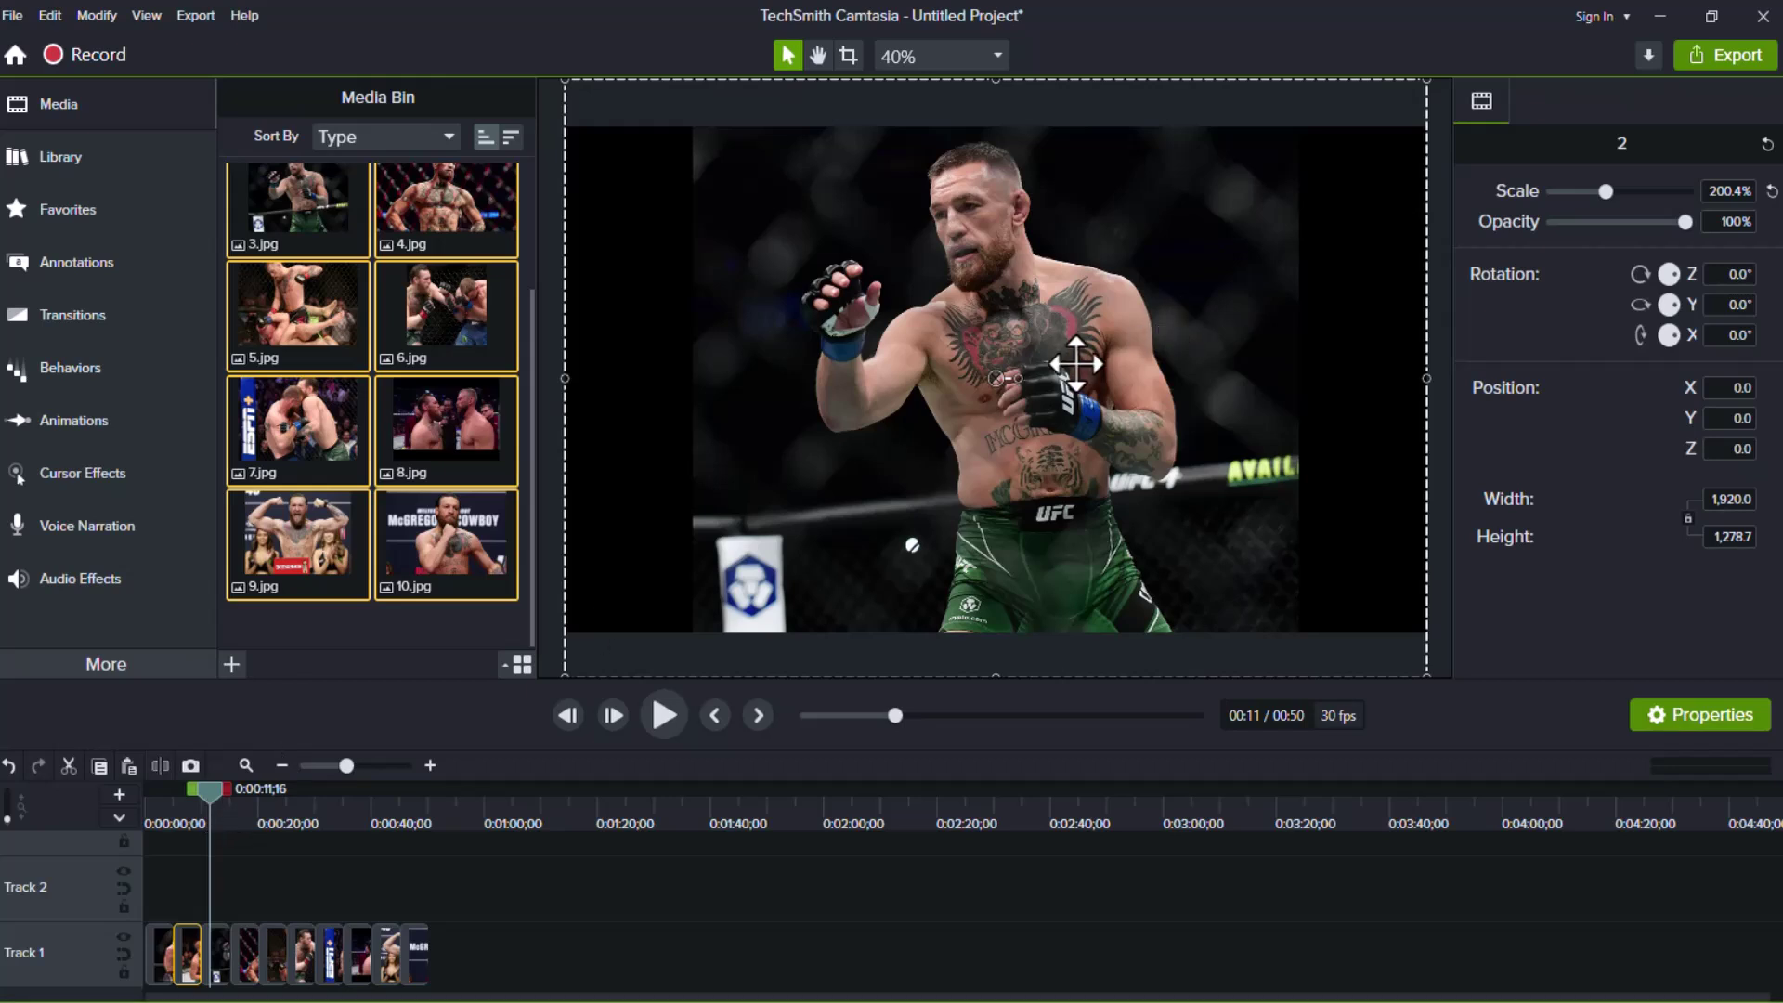
left_click_drag(1574, 189, 1586, 192)
left_click_drag(1174, 390, 1161, 468)
left_click_drag(832, 524, 843, 490)
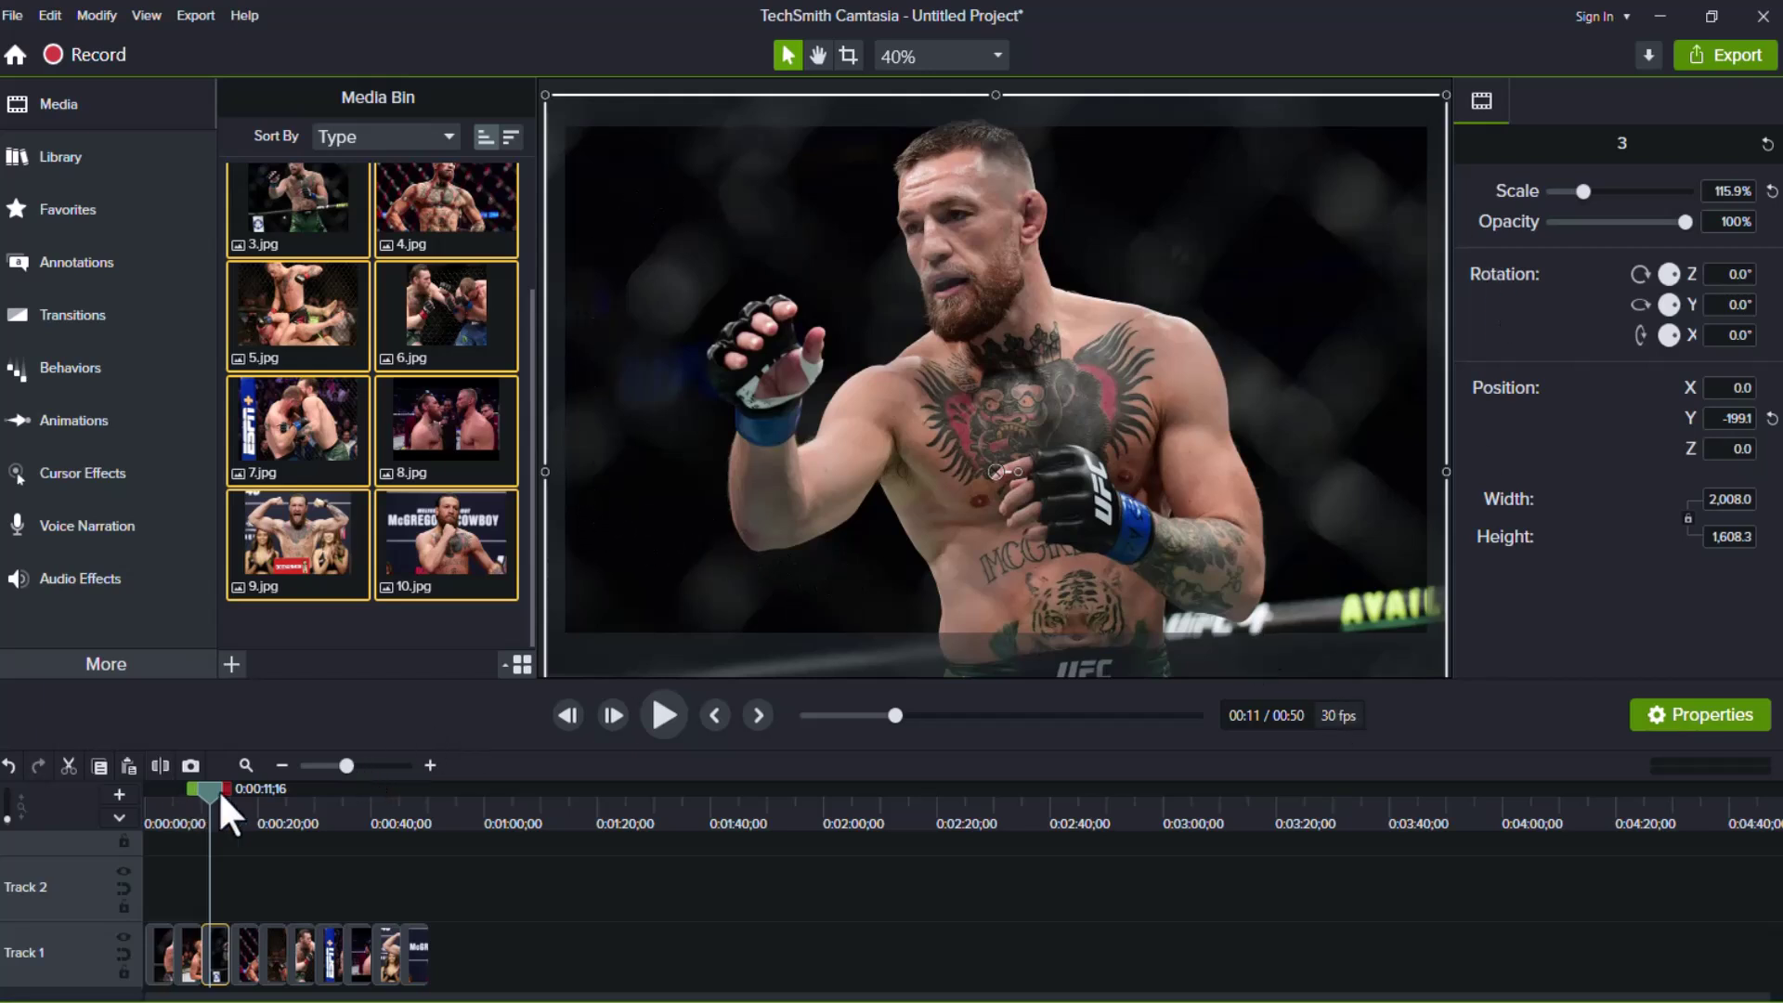
Step: Scale image 4 to about 282% so it fills the canvas
left_click_drag(205, 790, 231, 793)
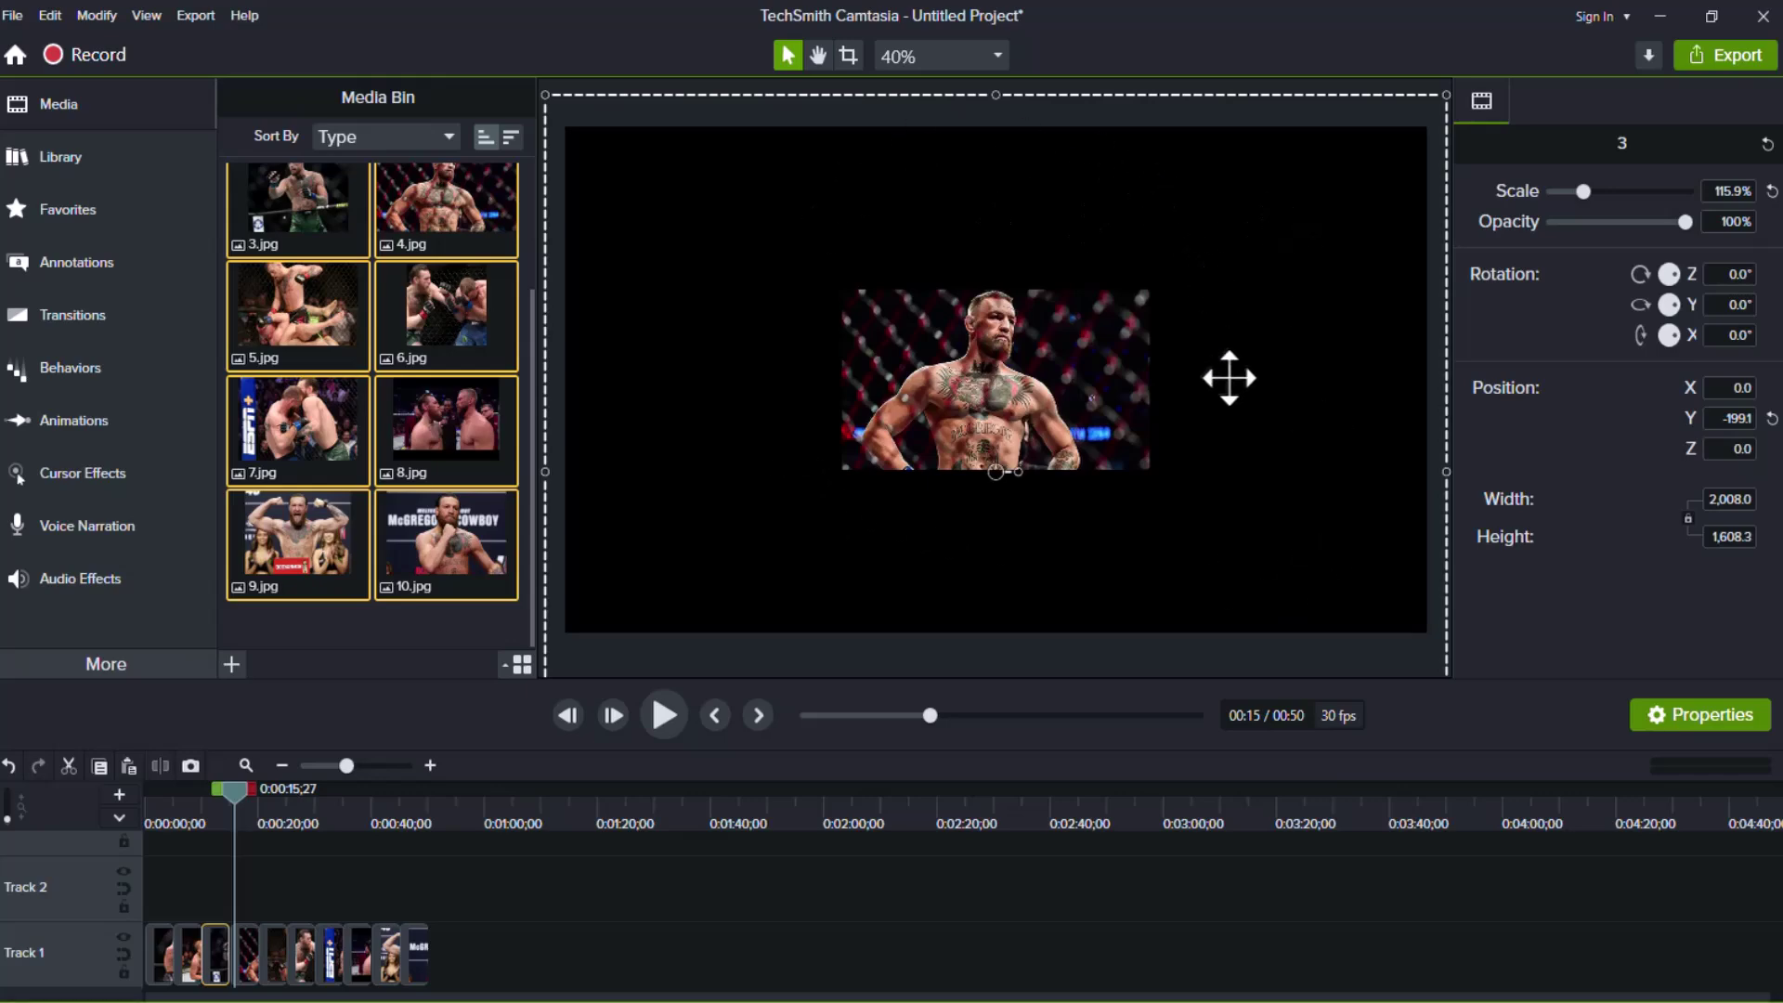
left_click(1032, 399)
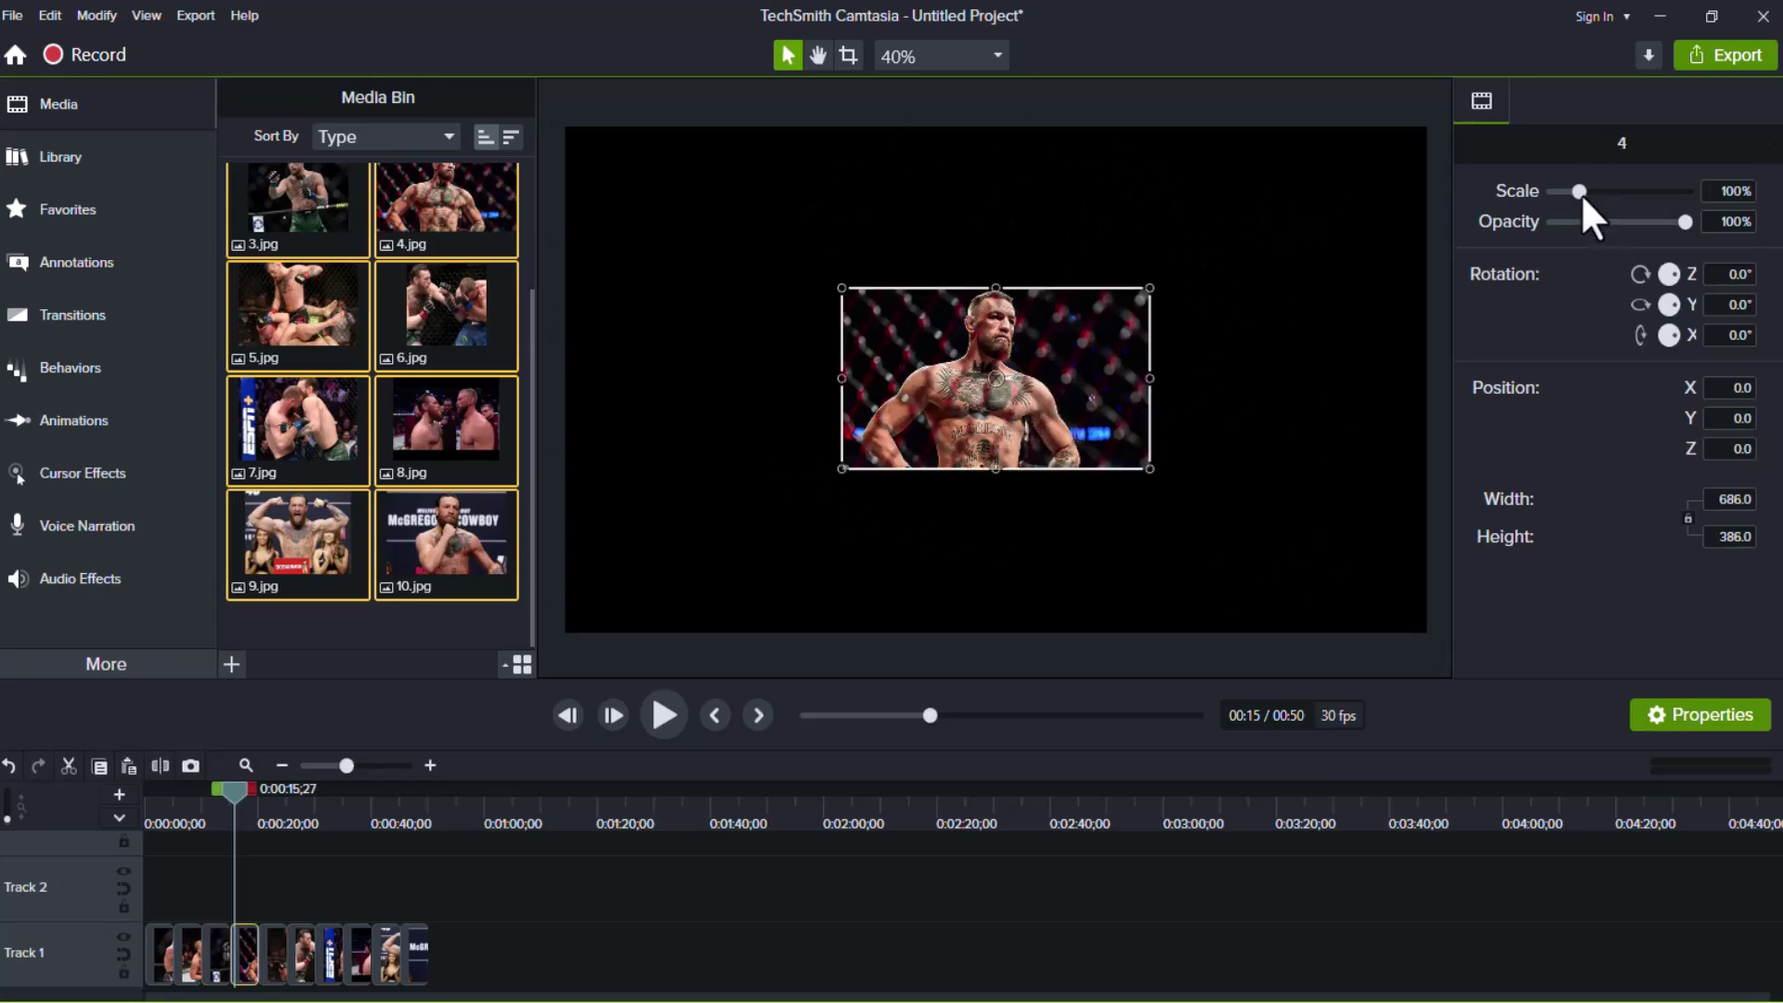
left_click_drag(1581, 193, 1629, 193)
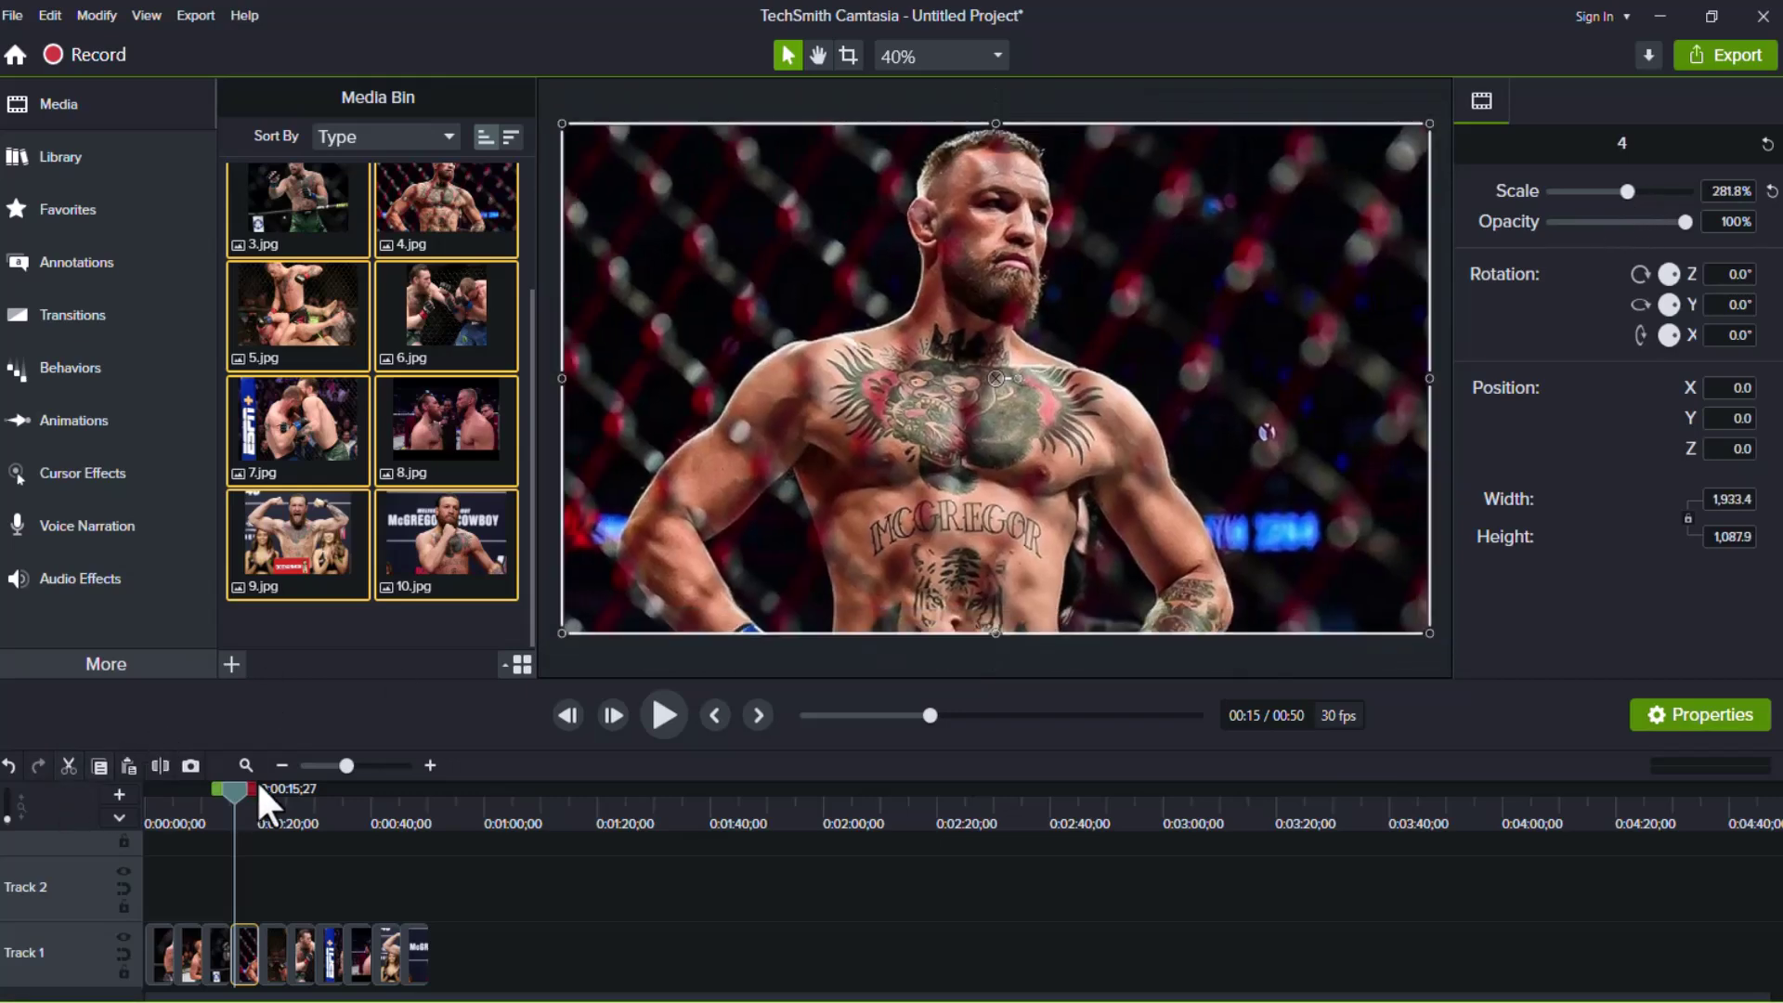
Step: Scale image 5 to about 201.5% and move it to about X 7, Y -105 on the canvas
left_click_drag(238, 788, 264, 790)
left_click(954, 349)
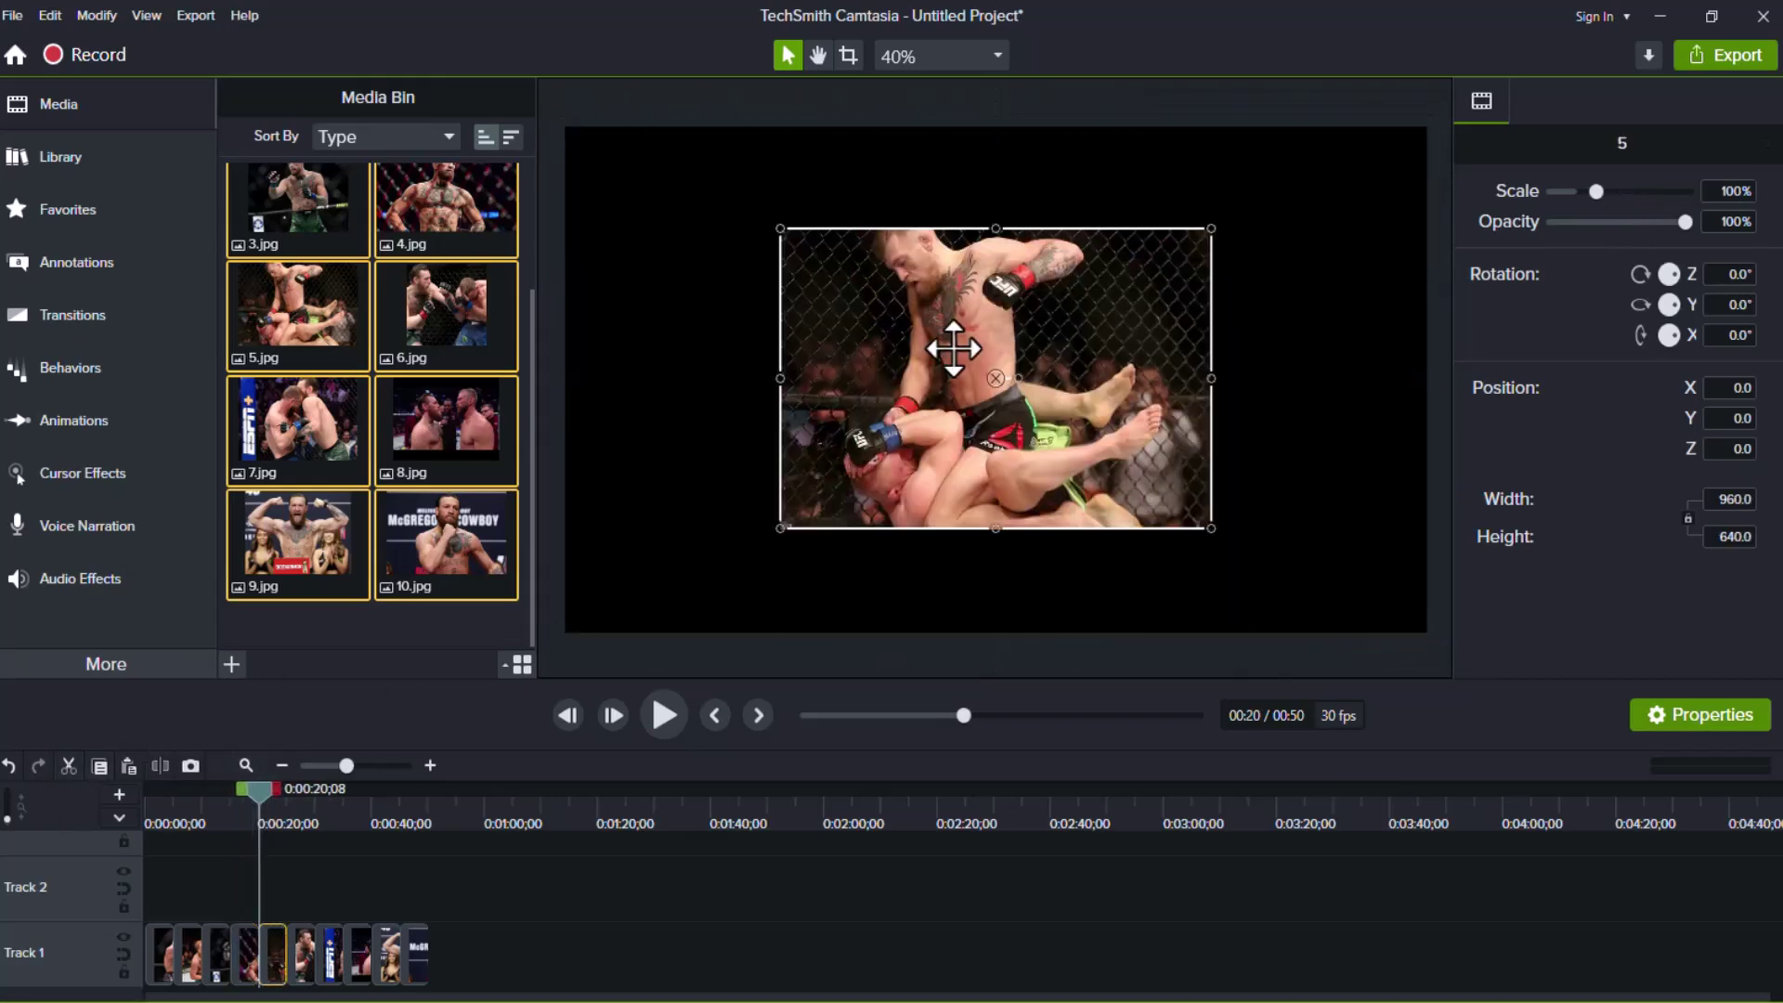
left_click_drag(1581, 191, 1609, 195)
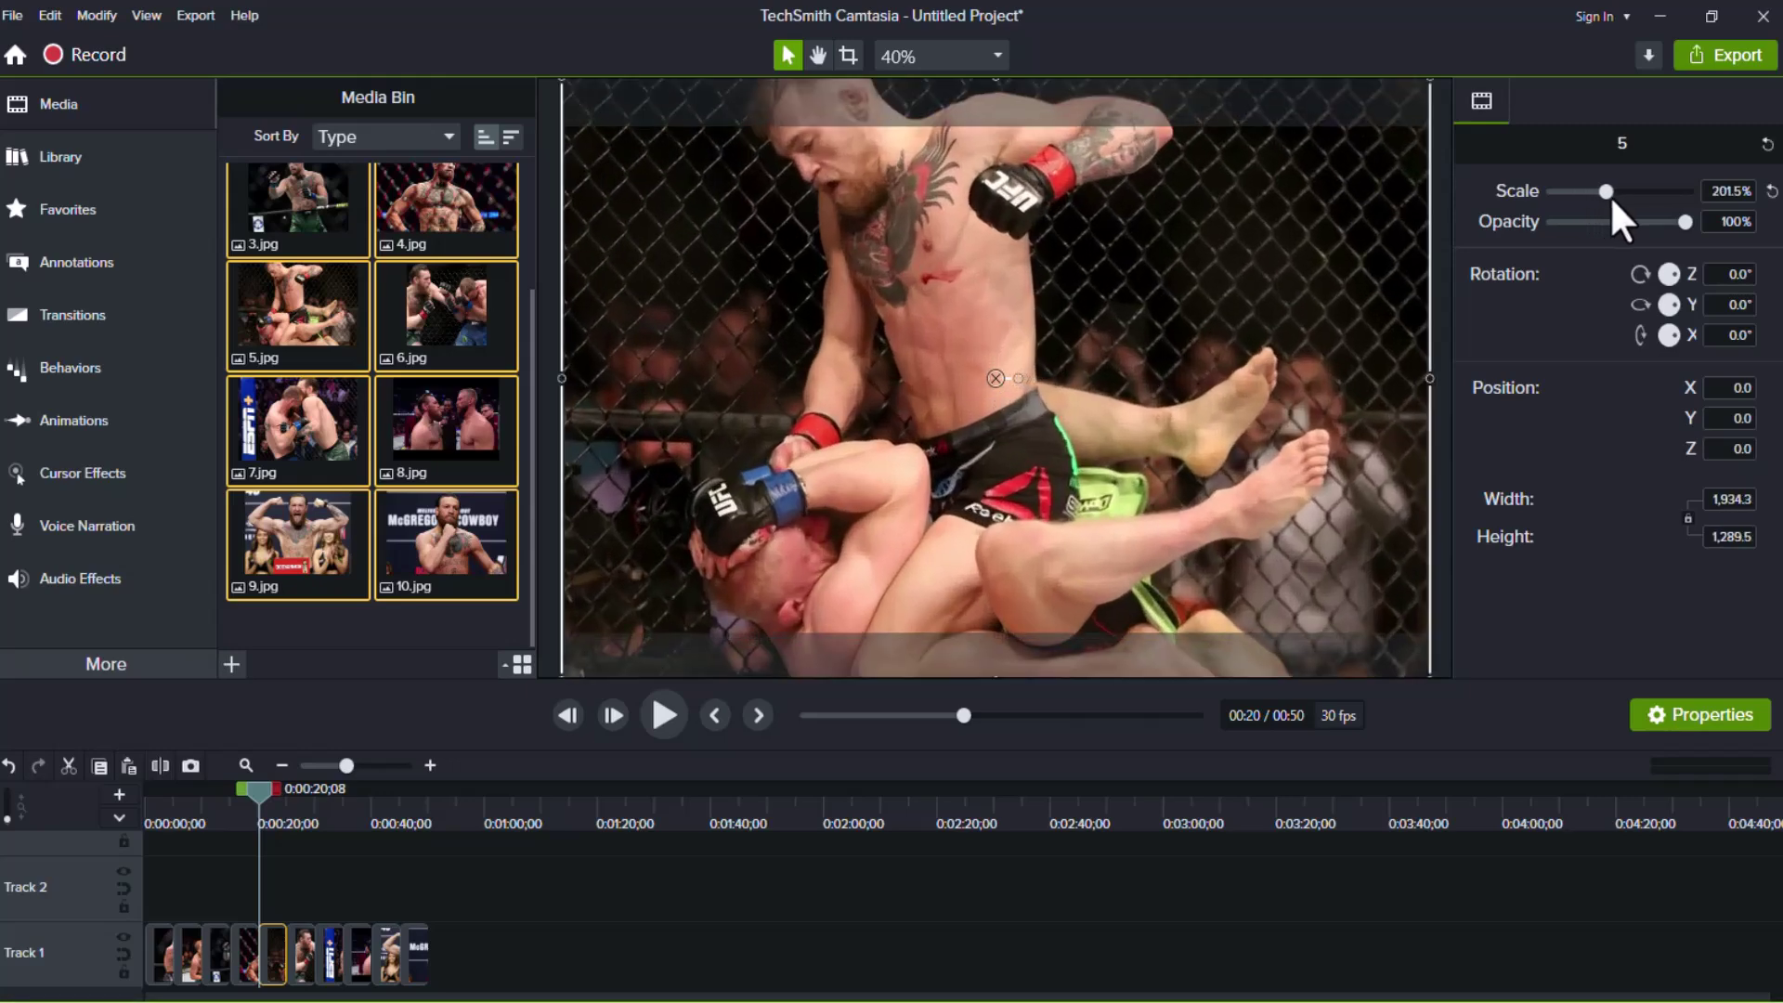
mouse_move(899, 399)
left_mouse_down()
mouse_move(899, 460)
mouse_move(912, 424)
left_mouse_up()
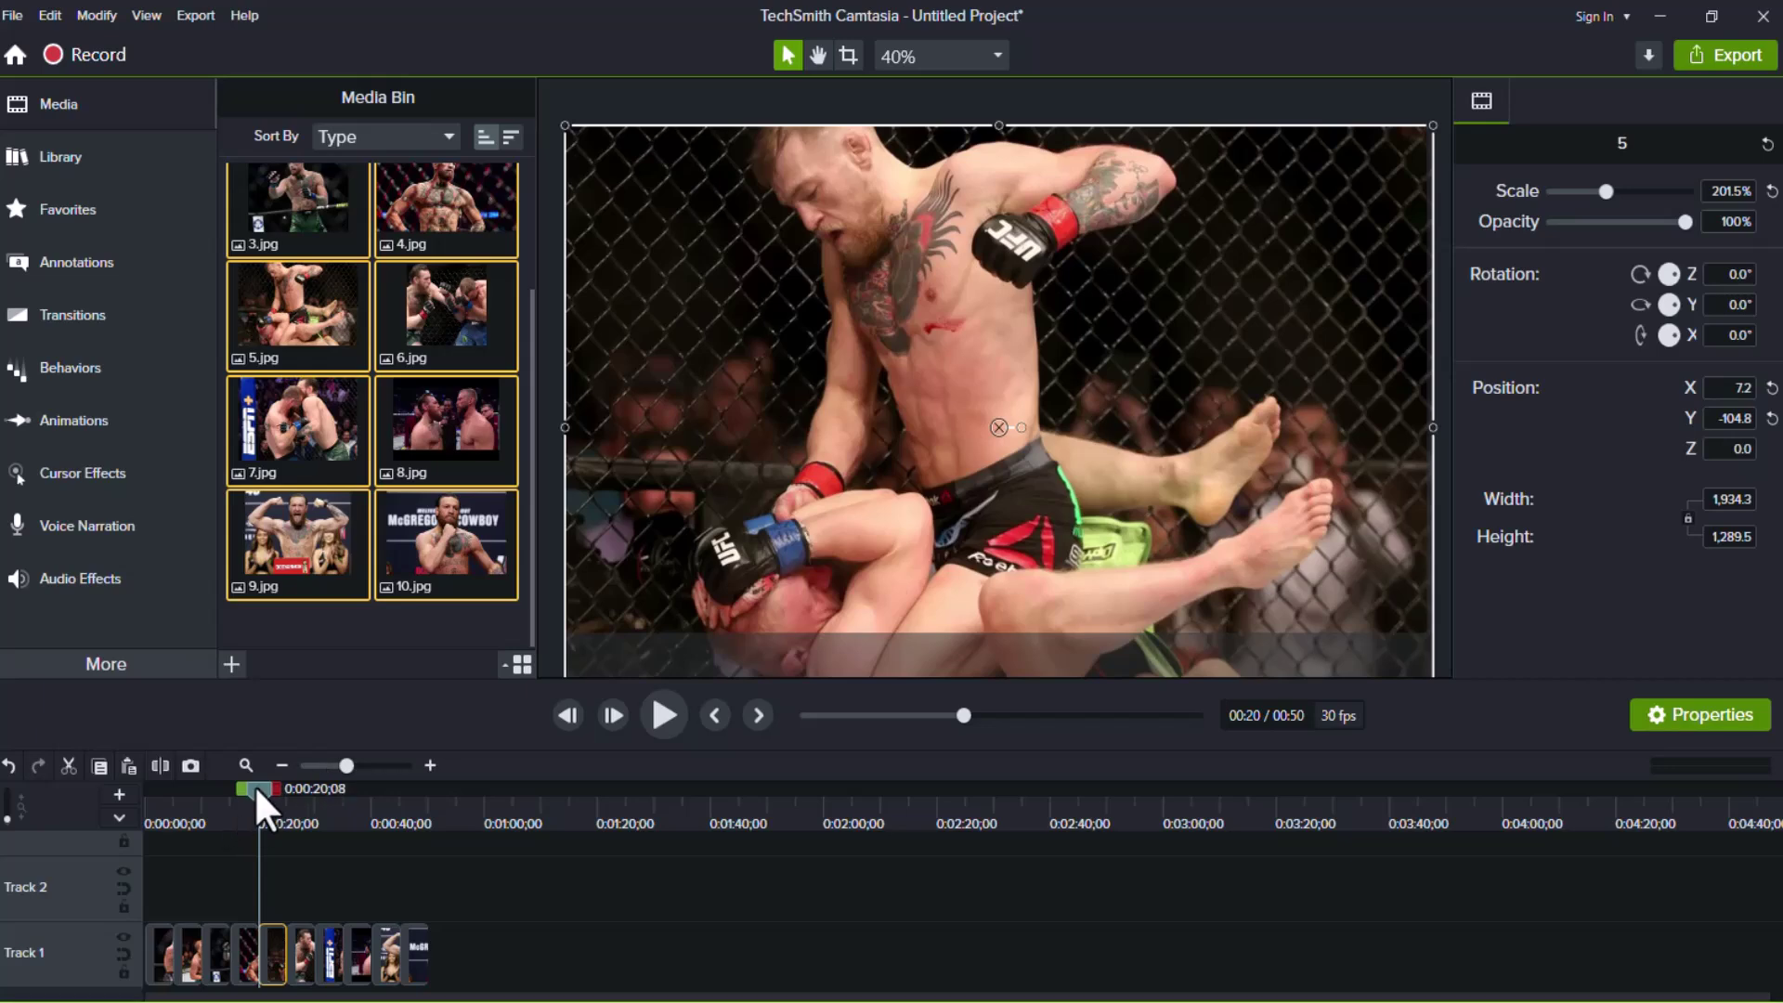
Step: Scale image 6 to about 162% and move it to about X 11, Y -312 on the canvas
left_click_drag(257, 788, 292, 795)
left_click(1082, 369)
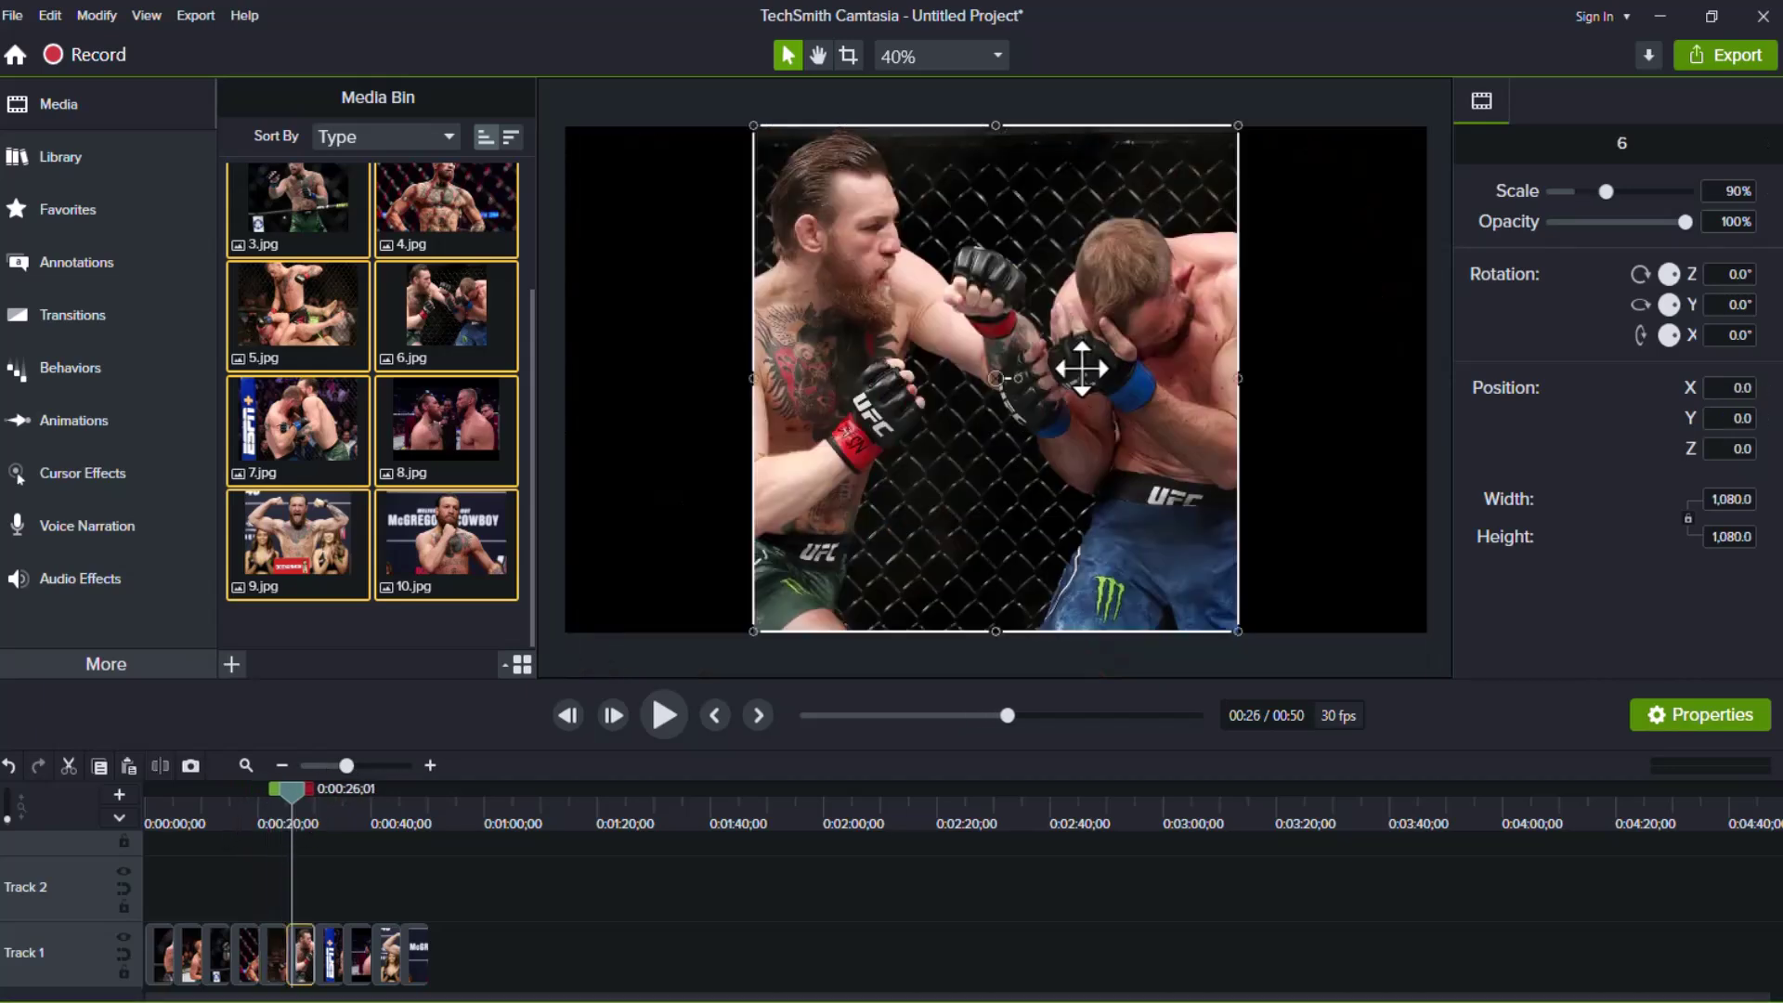
left_click_drag(1579, 187, 1598, 188)
left_click_drag(1033, 425, 1036, 482)
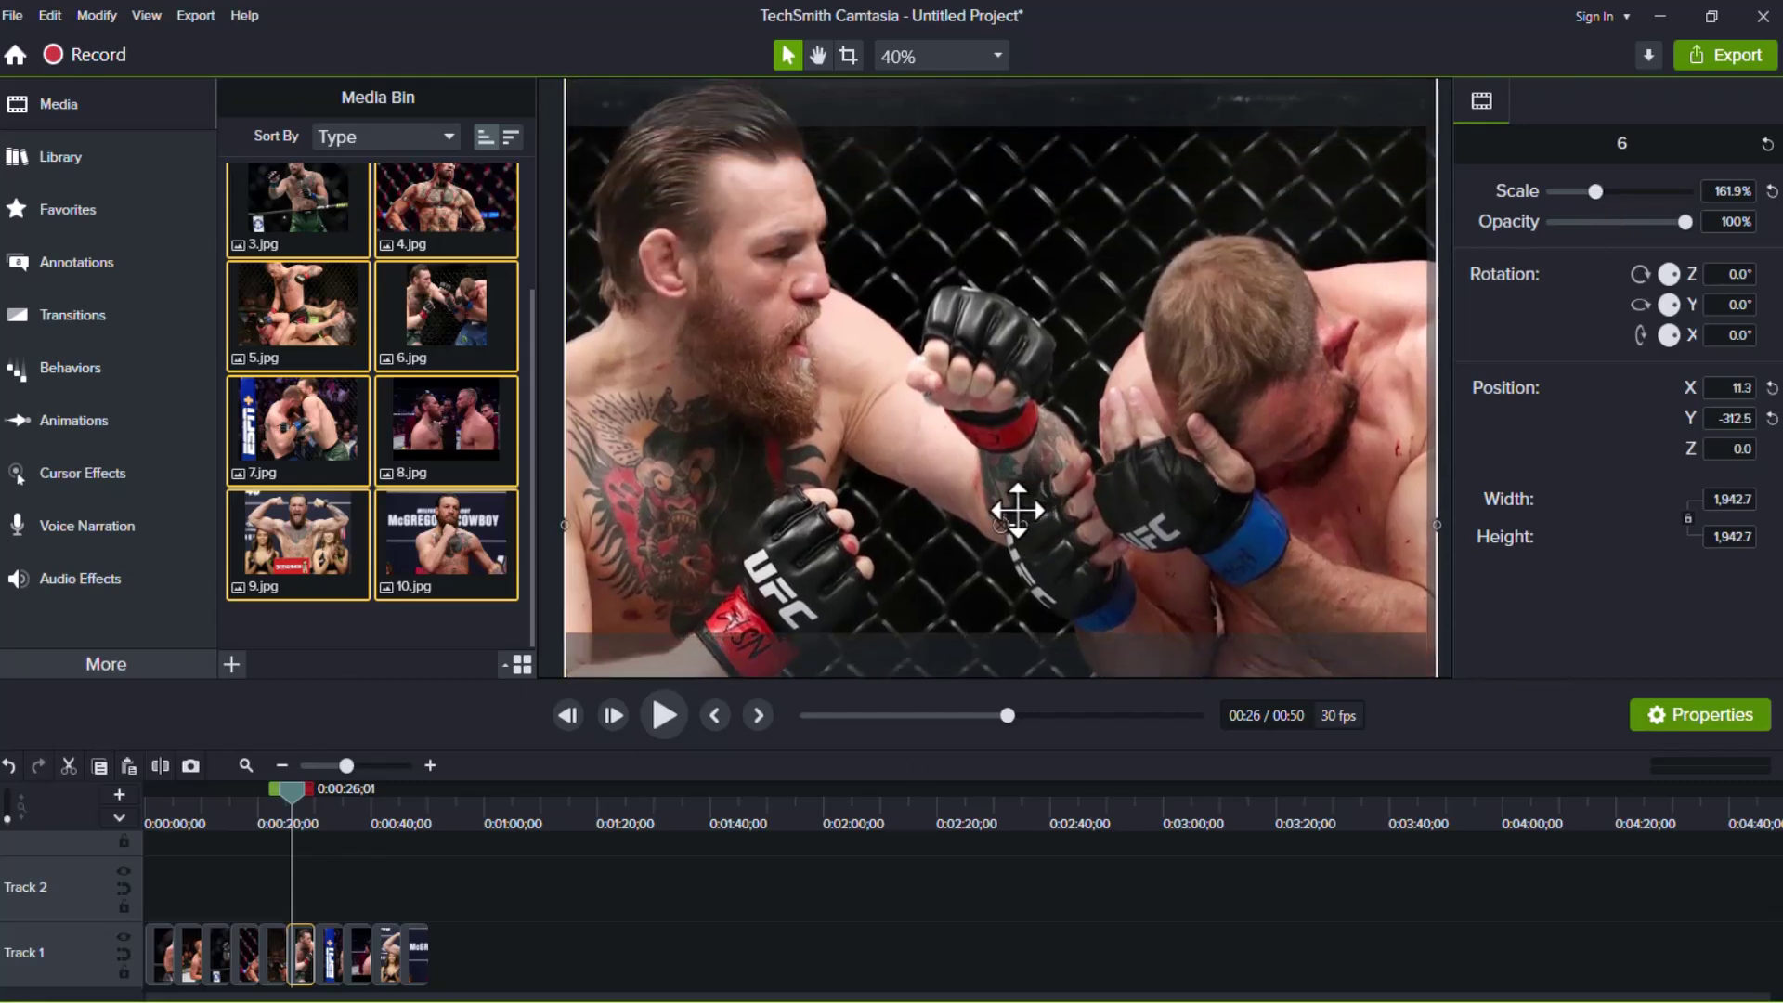
Step: Scale image 7 to about 341% and move it to about X -97, Y -168 so it fills the canvas
left_click_drag(290, 792, 325, 804)
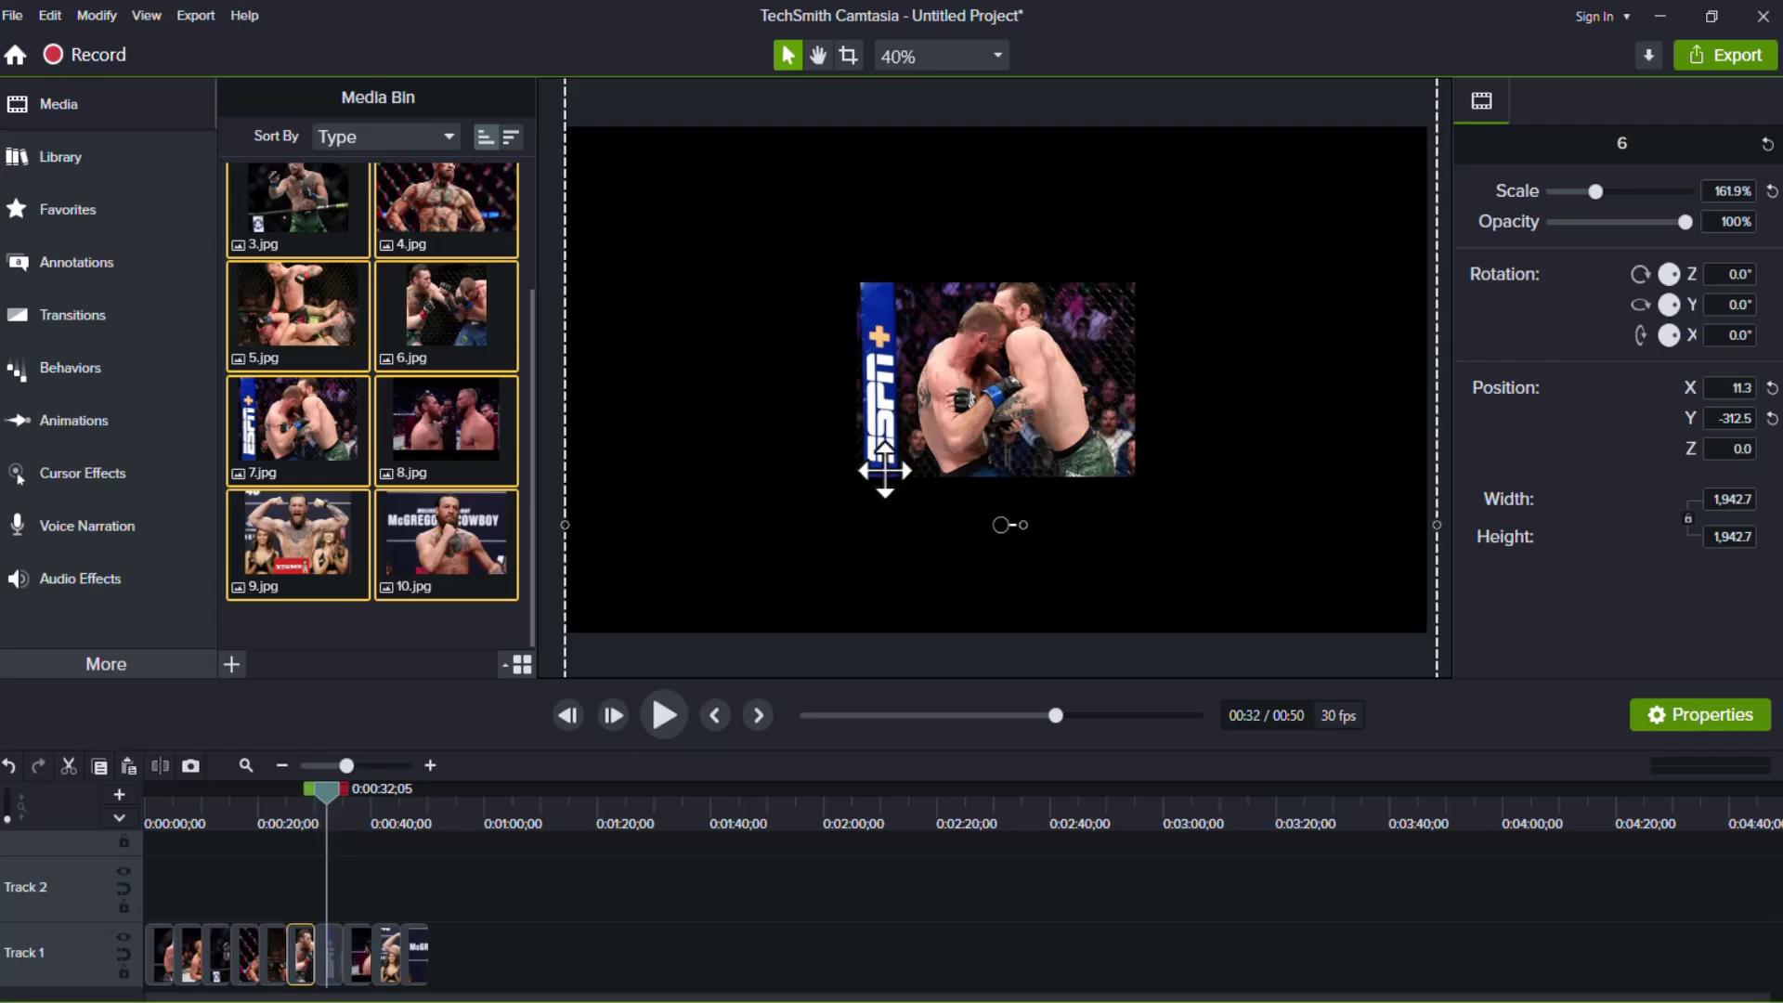
left_click(990, 379)
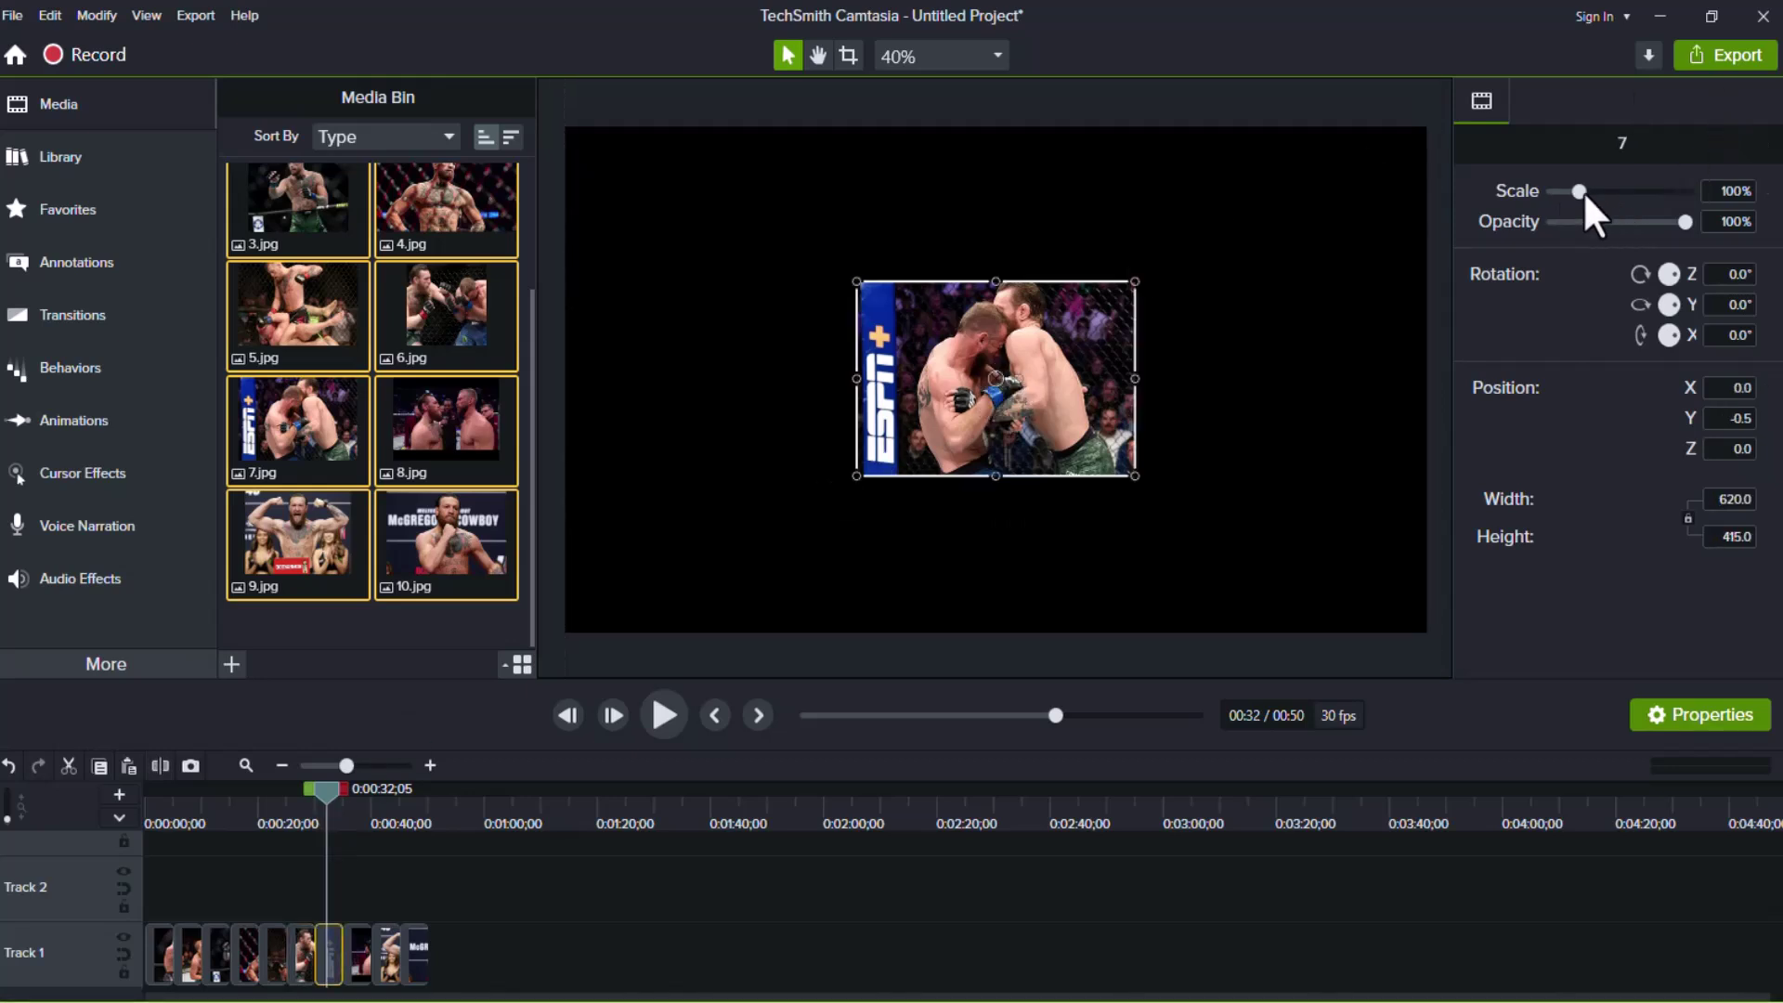
left_click_drag(1580, 193, 1644, 195)
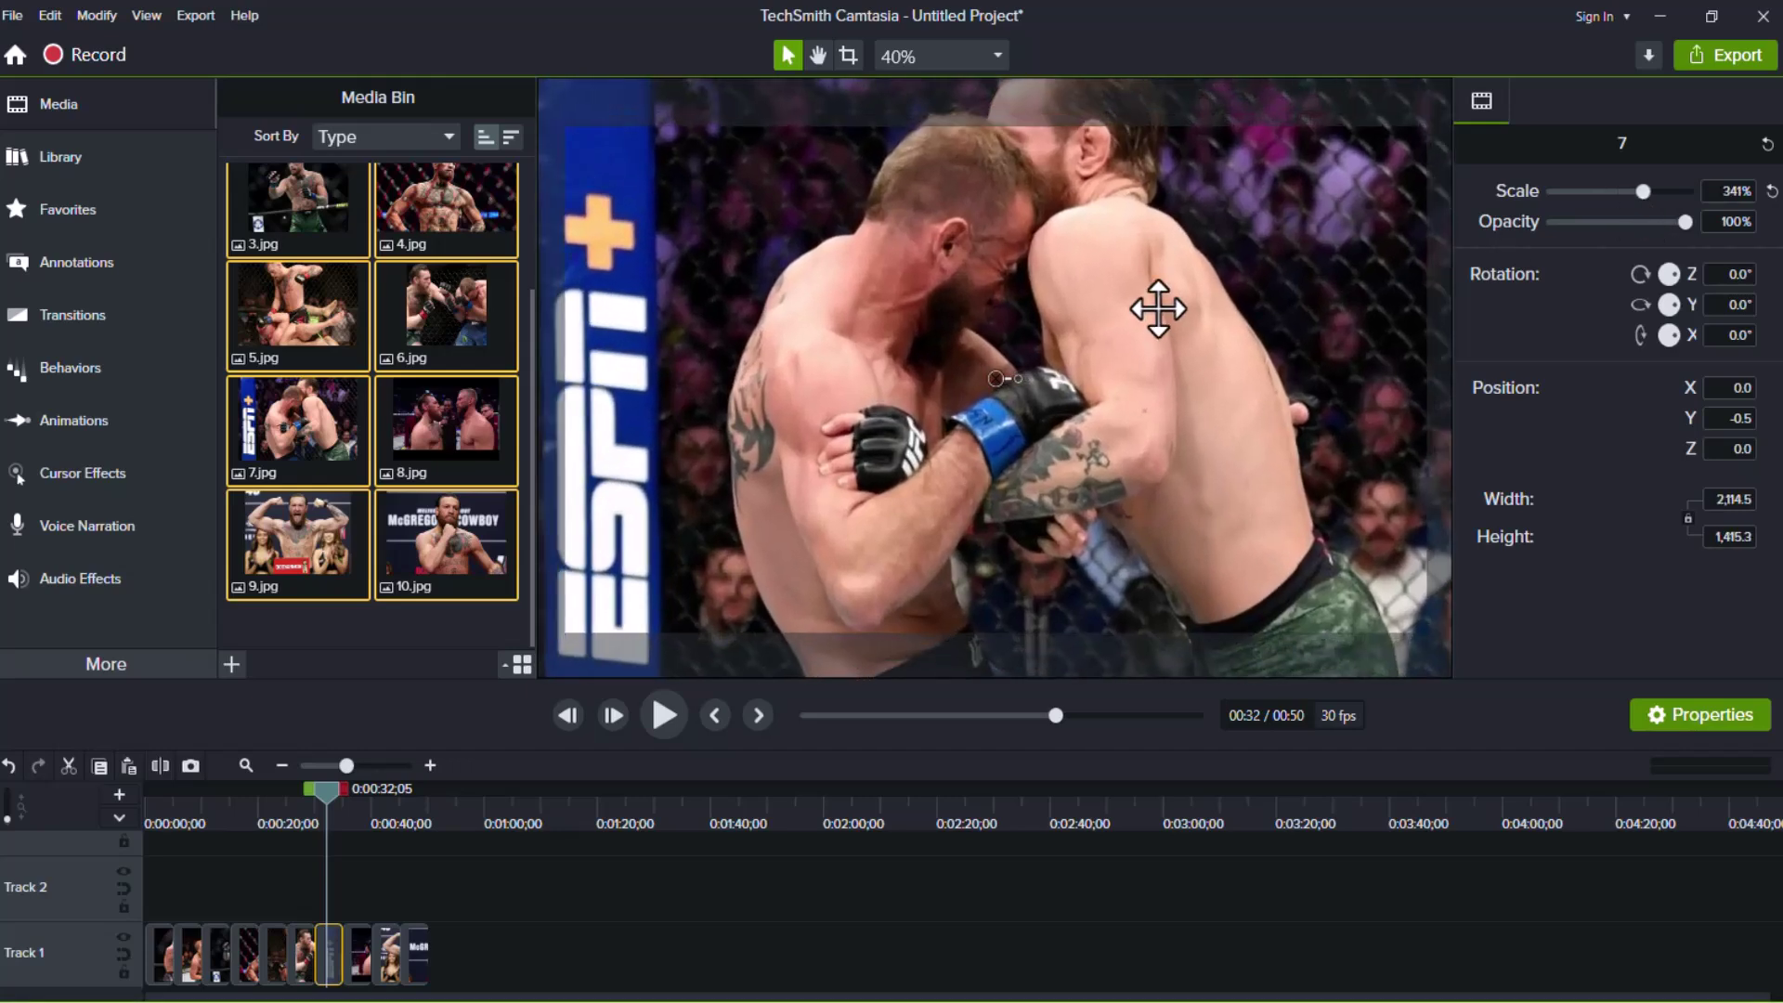
left_click_drag(1157, 297, 1128, 374)
Step: Scale image 8 to about 307% so it fills the canvas
left_click_drag(316, 789, 339, 795)
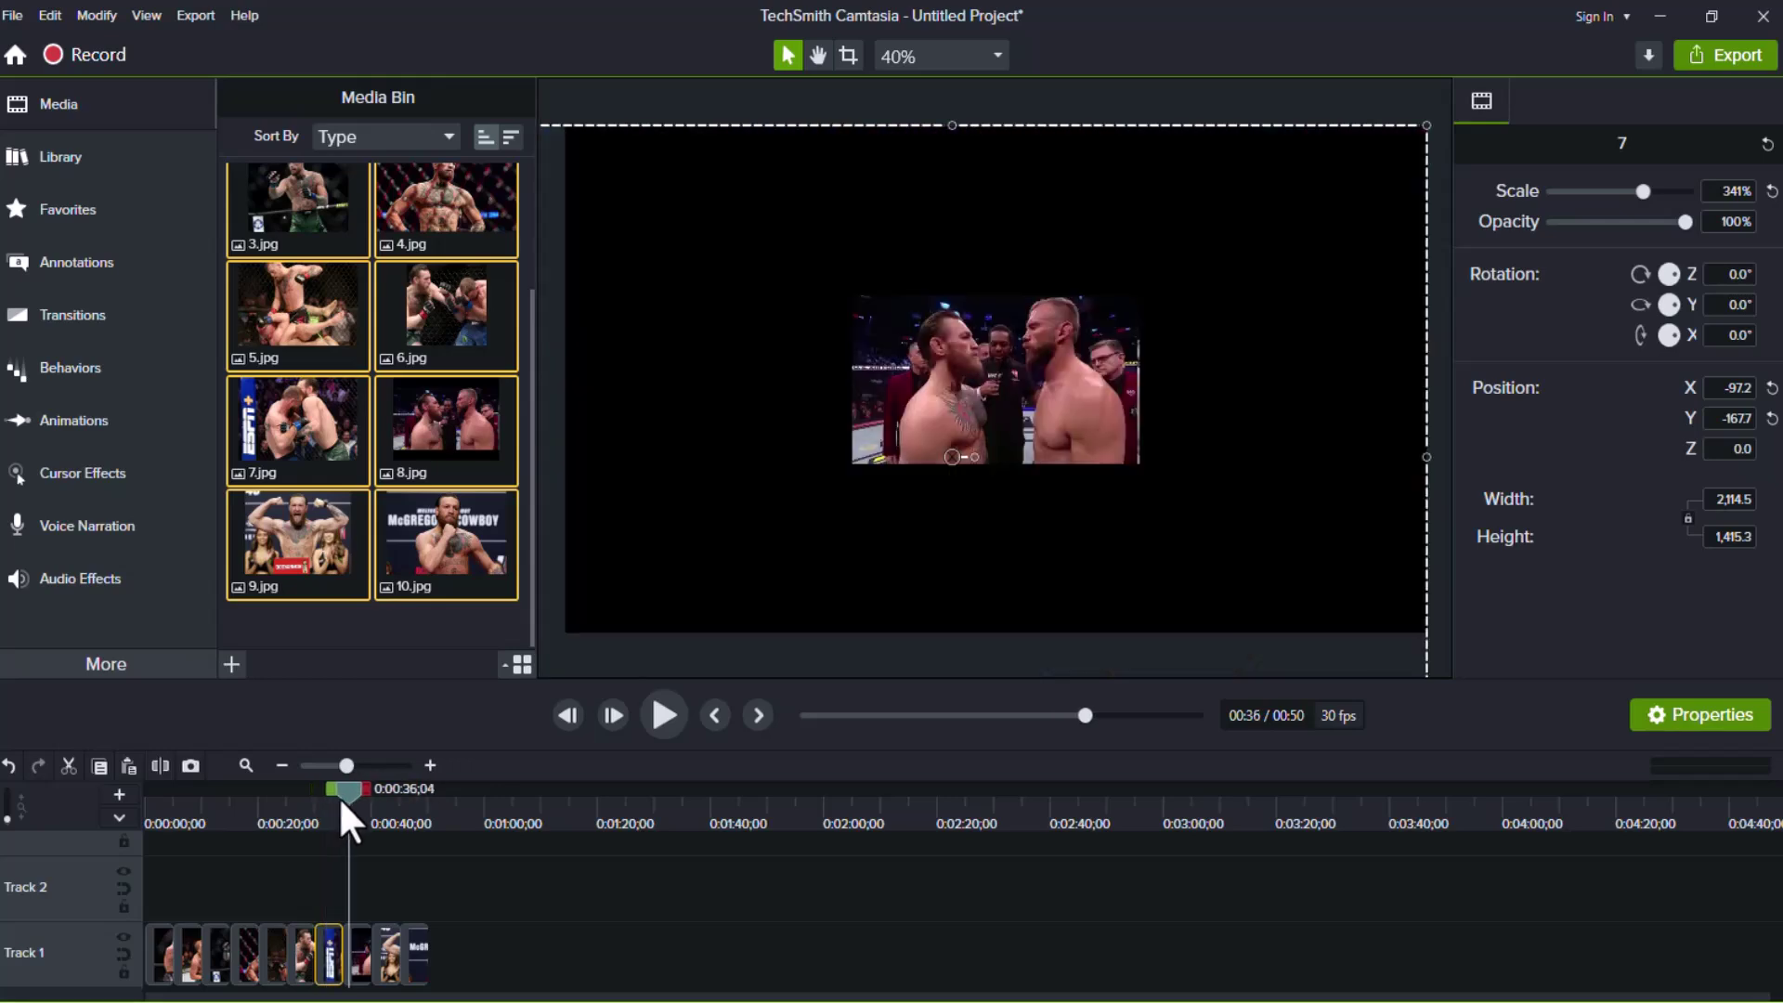
left_click(1085, 409)
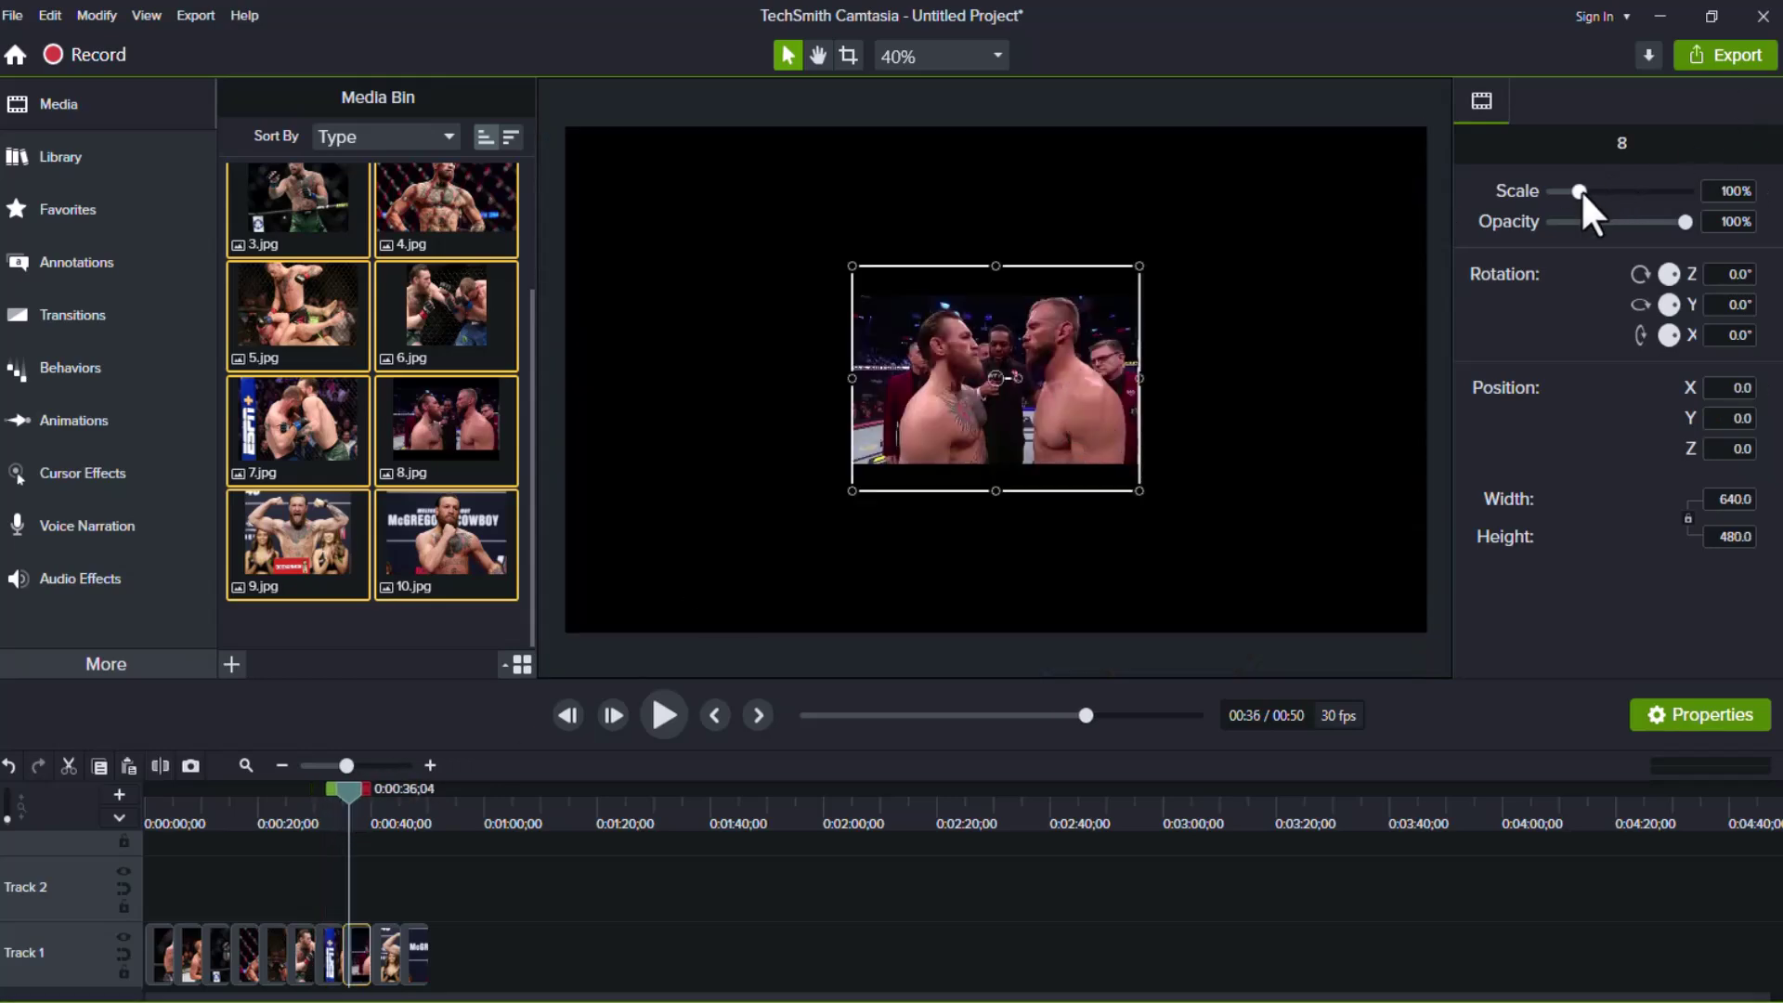
left_click_drag(1581, 190, 1638, 200)
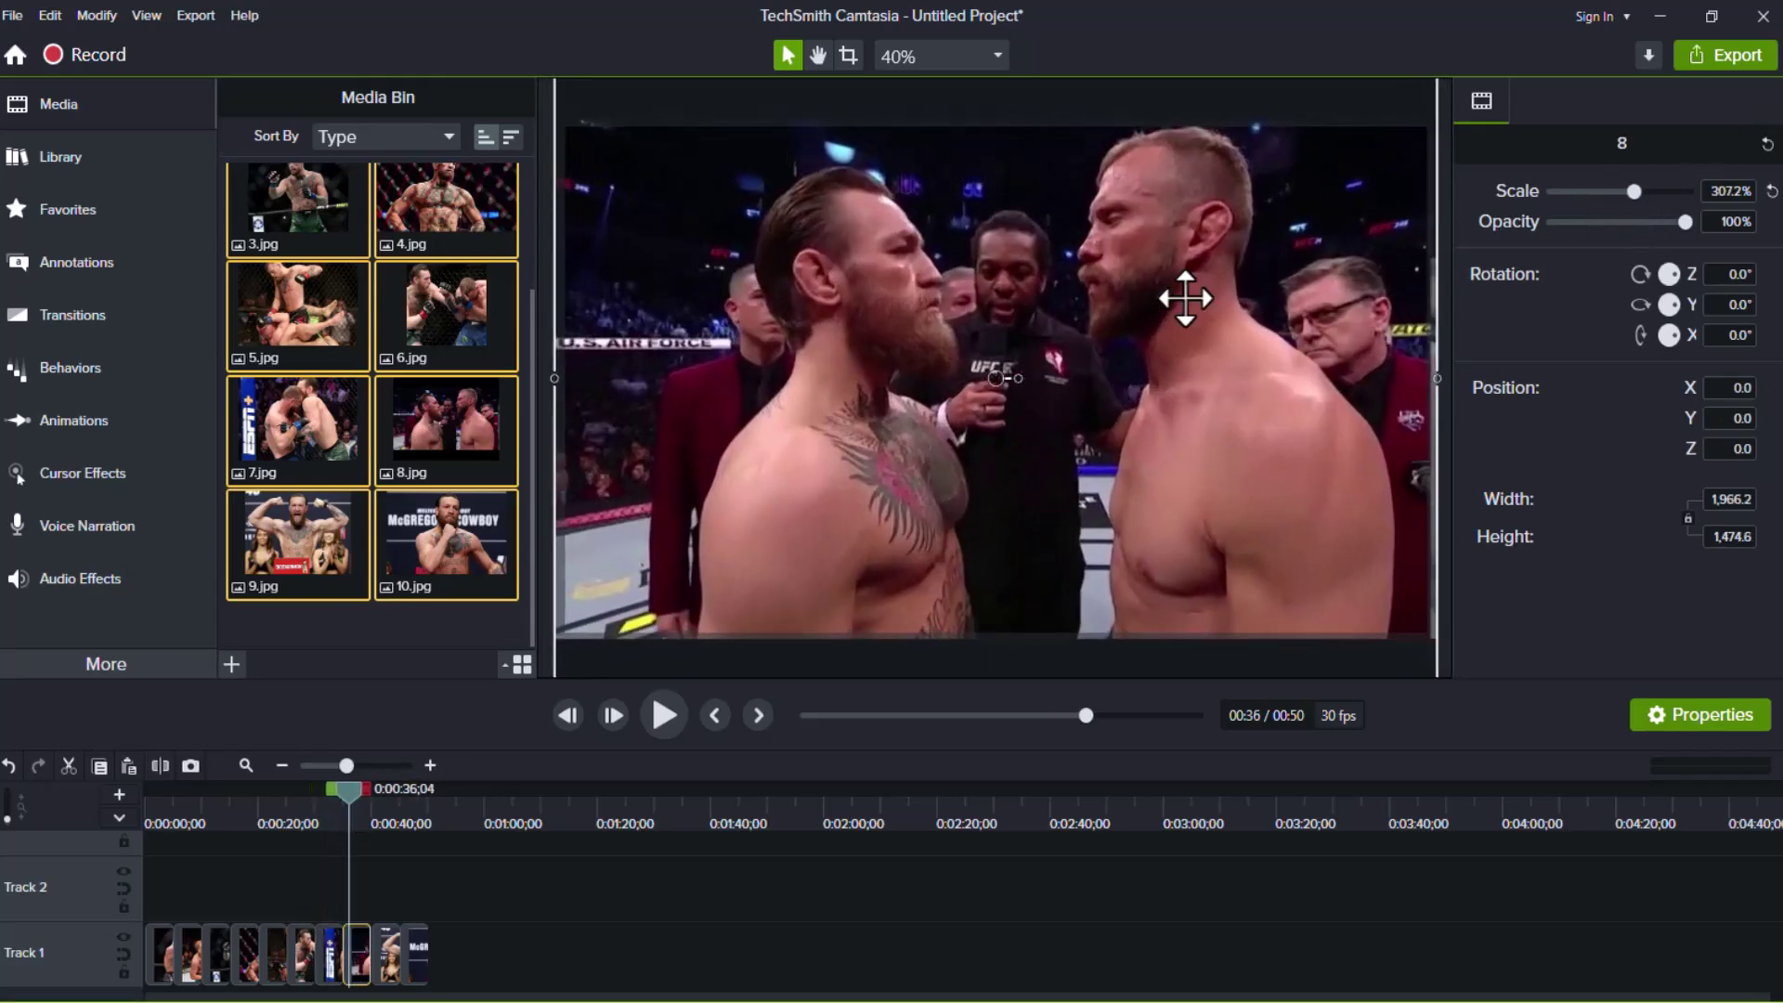
Step: Scale image 9 to about 240% and move it to about X 5, Y -103 on the canvas
left_click_drag(349, 786, 375, 789)
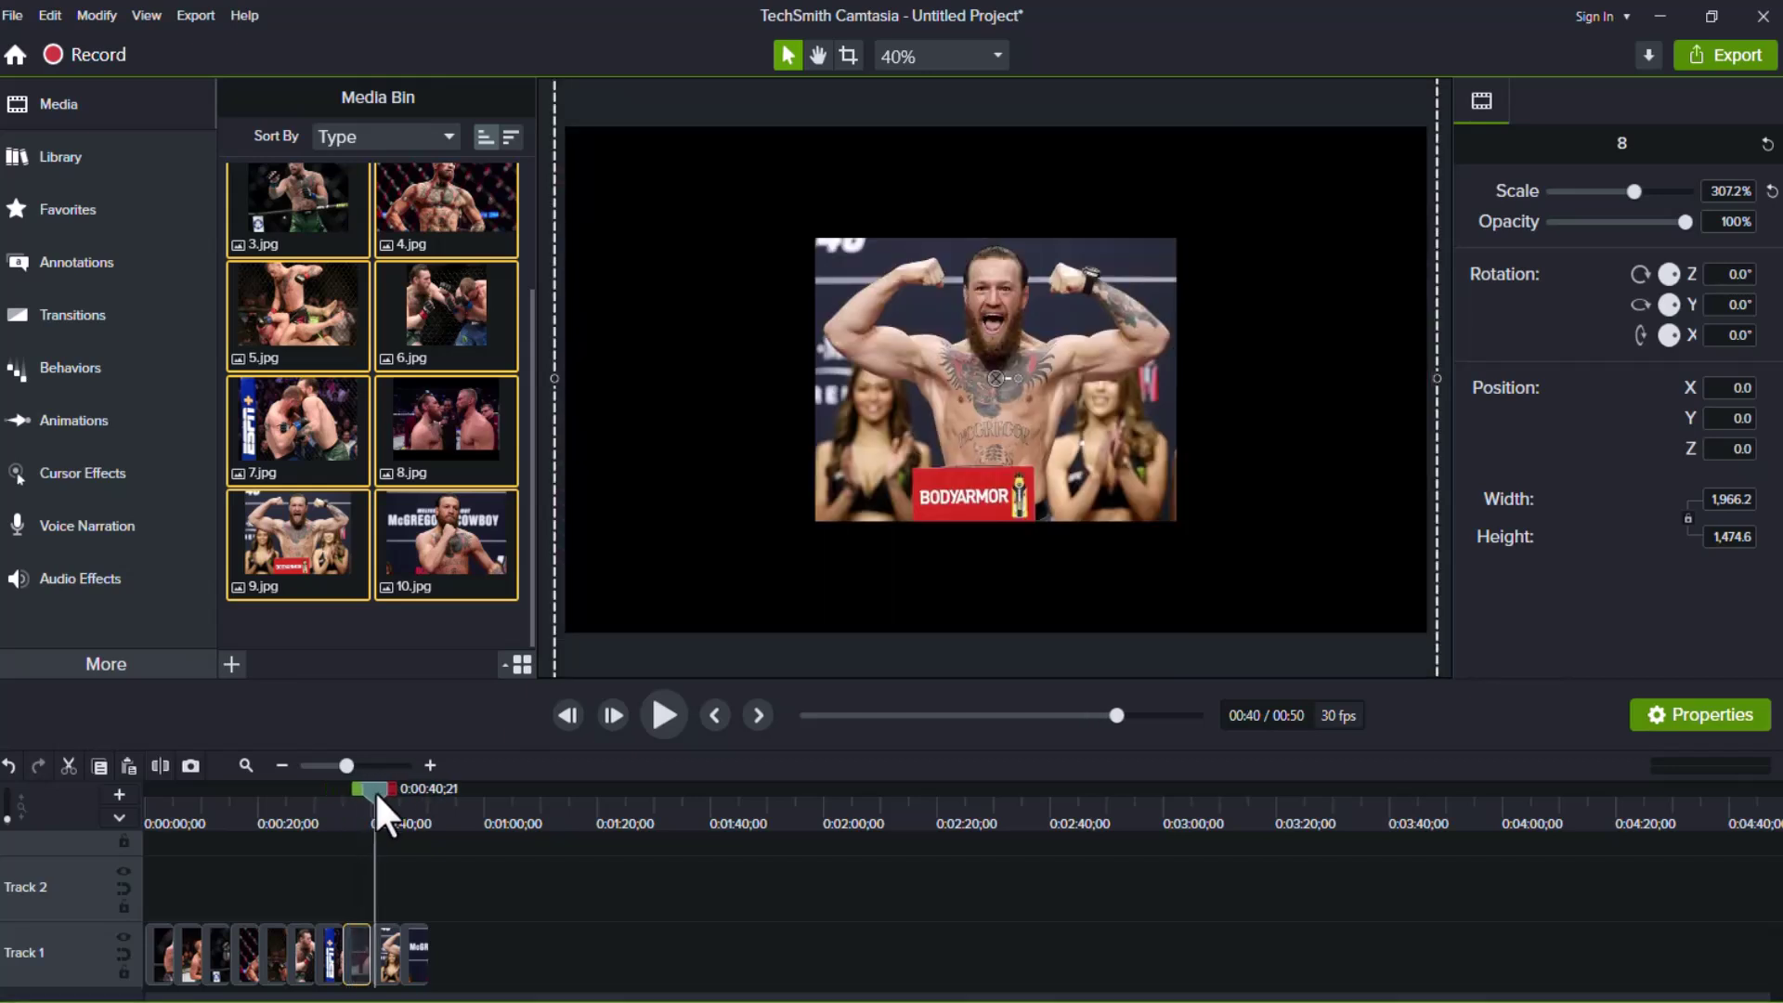
left_click(934, 395)
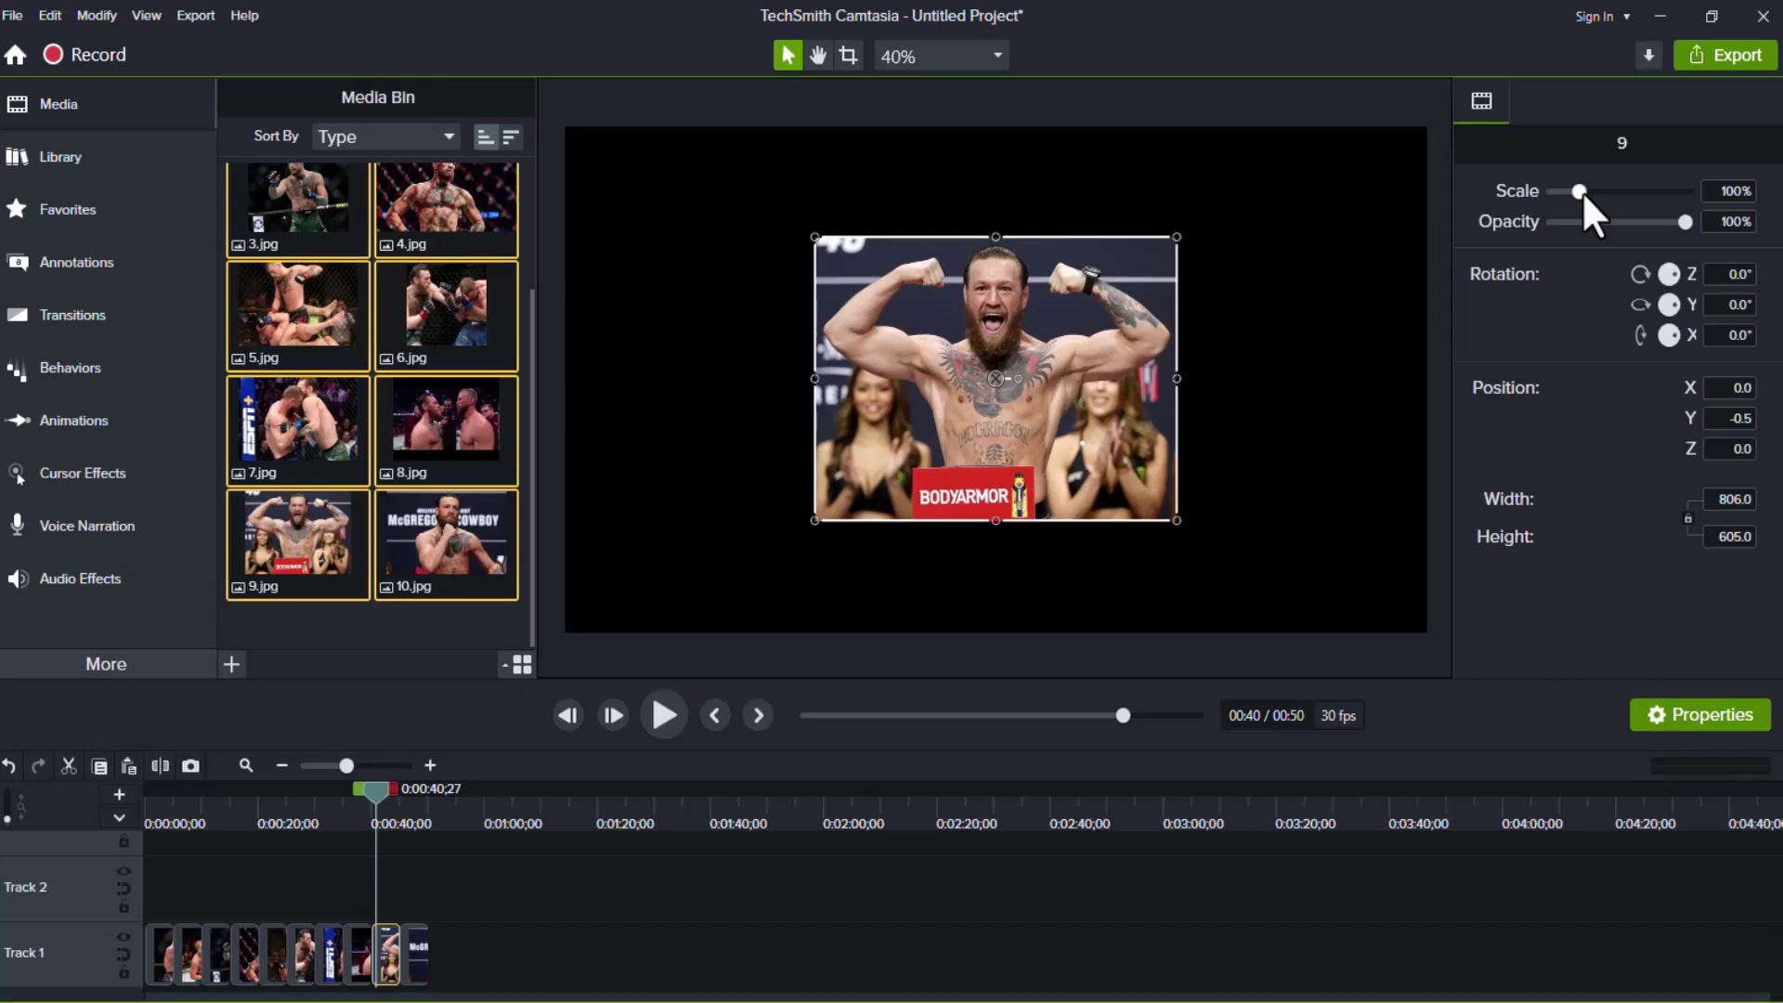
left_click_drag(1581, 191, 1619, 198)
left_click_drag(1238, 319, 1238, 366)
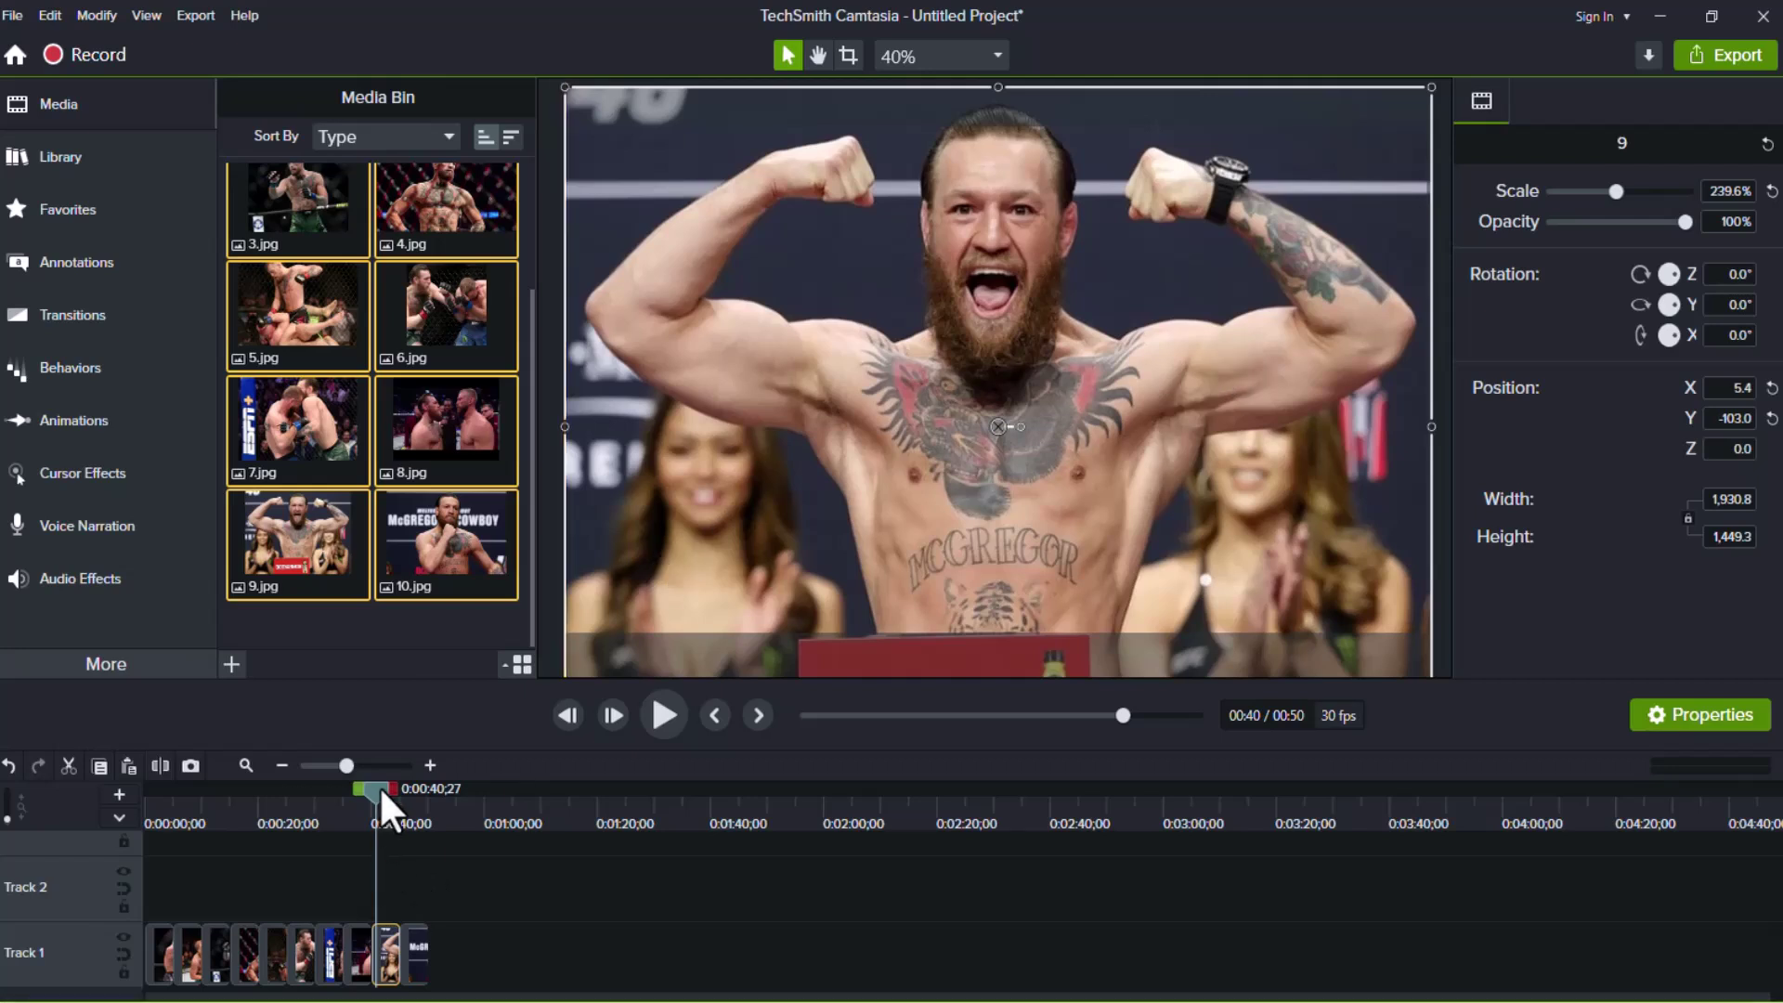
Step: Scale image 10 to about 316% and shift it down to a Y position of about -112
left_click_drag(379, 785, 411, 801)
left_click(1041, 403)
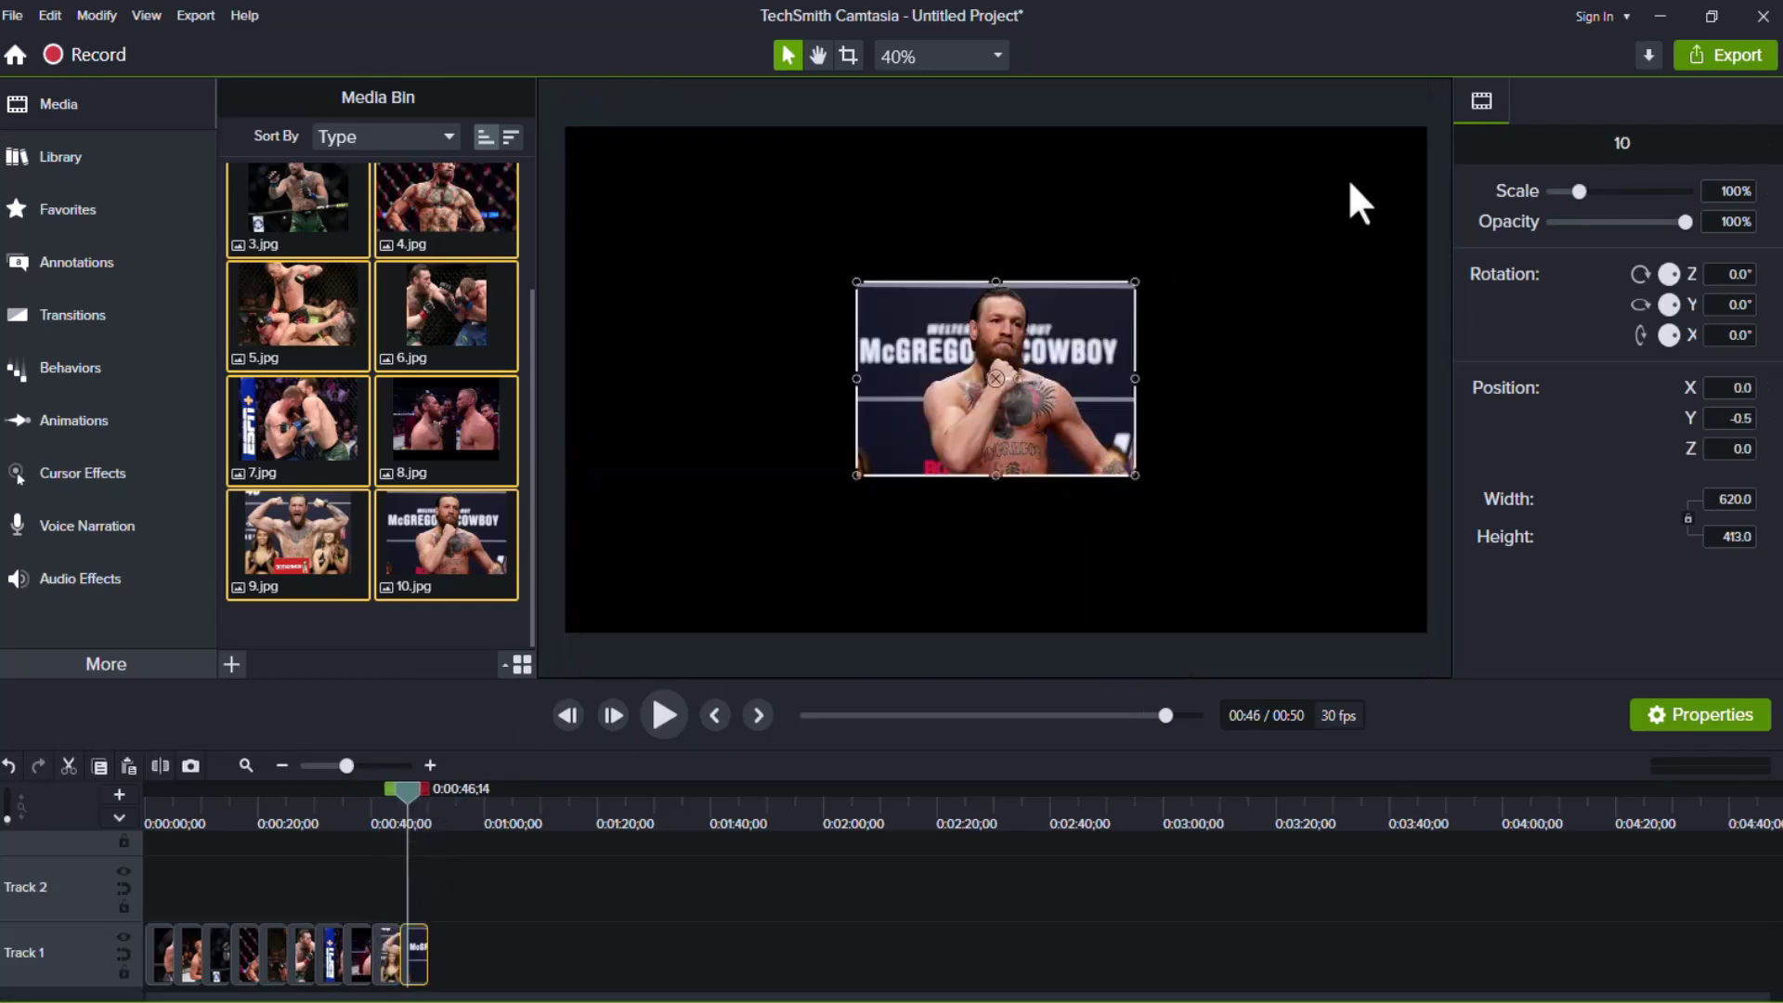
left_click_drag(1579, 189, 1637, 197)
left_click_drag(1338, 249, 1340, 277)
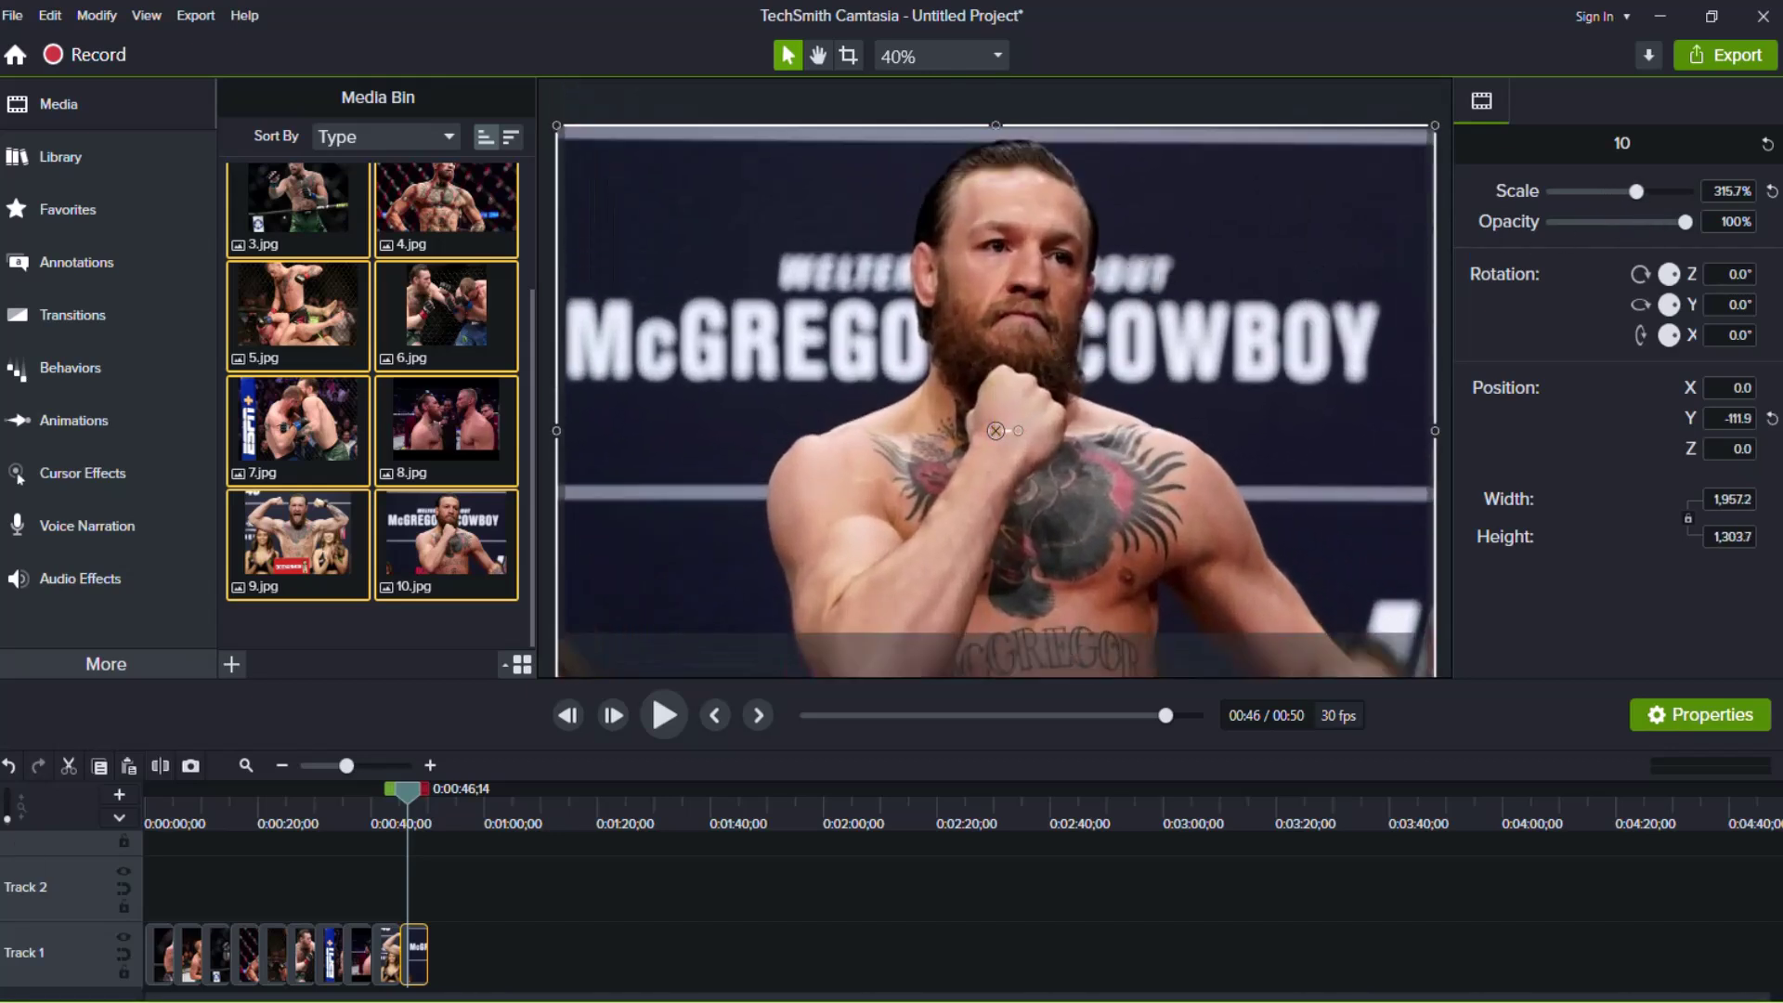
Step: Import the Requiem_In_Cello audio file from the music folder inside the desktop folder ujala
left_click(231, 663)
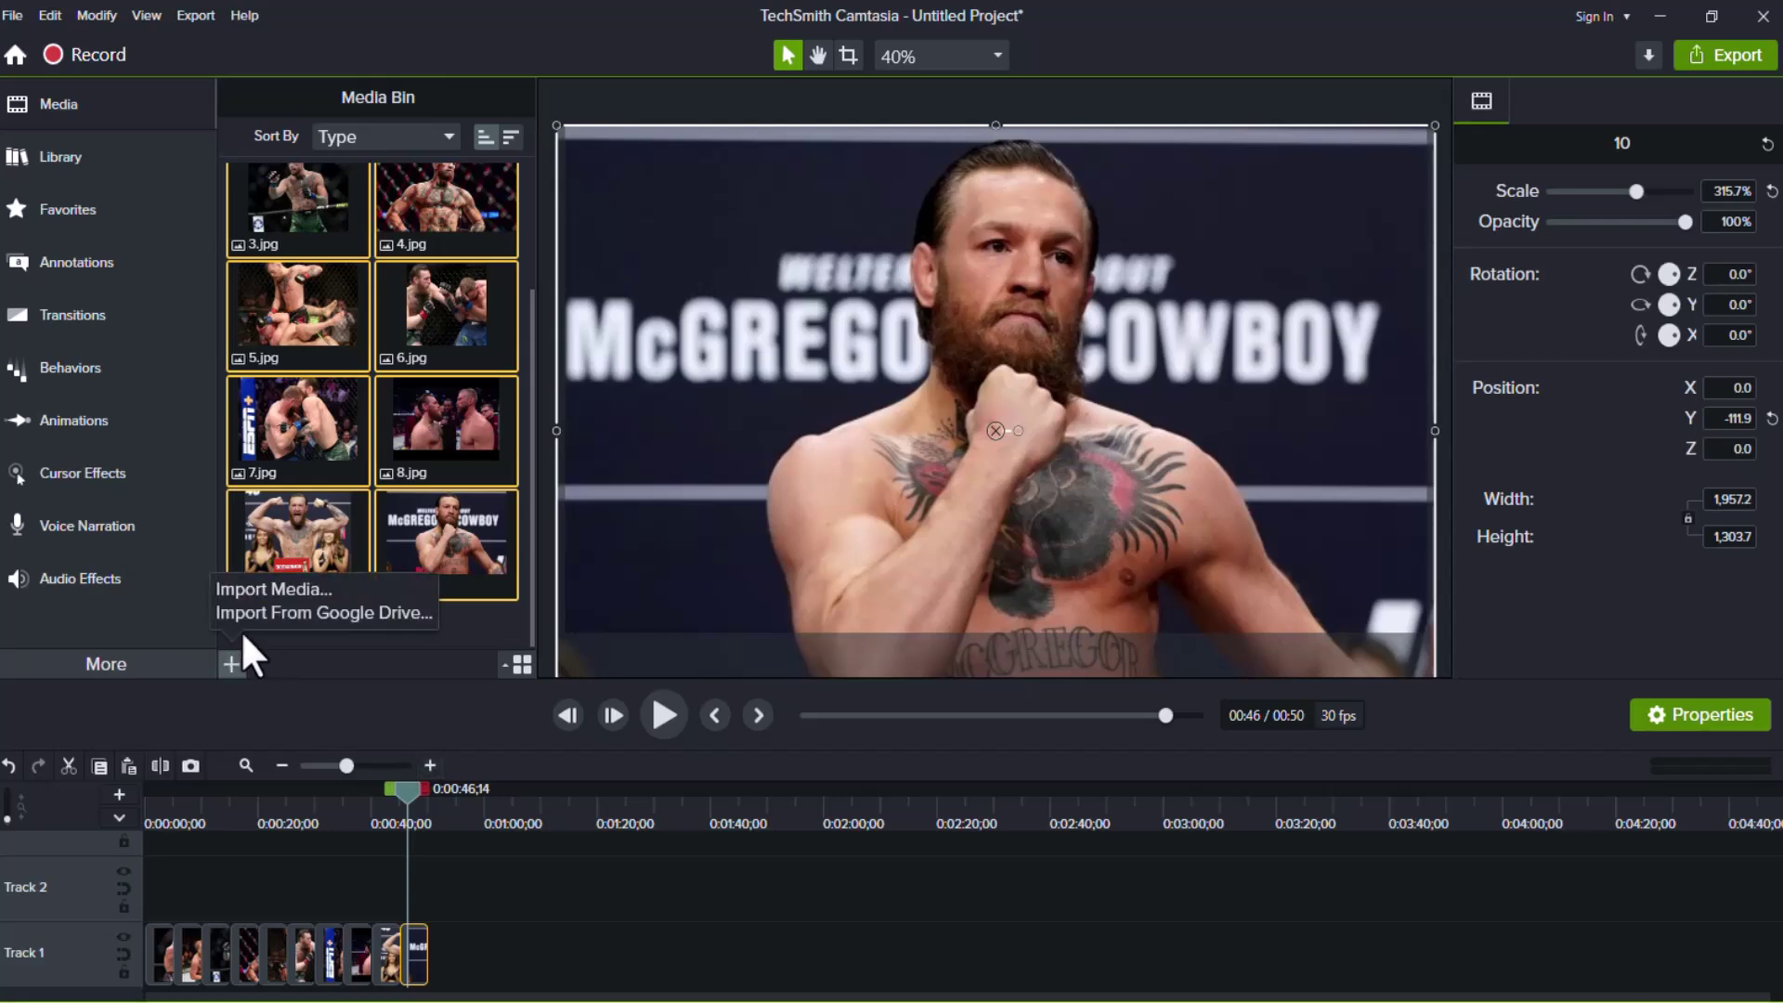
left_click(264, 587)
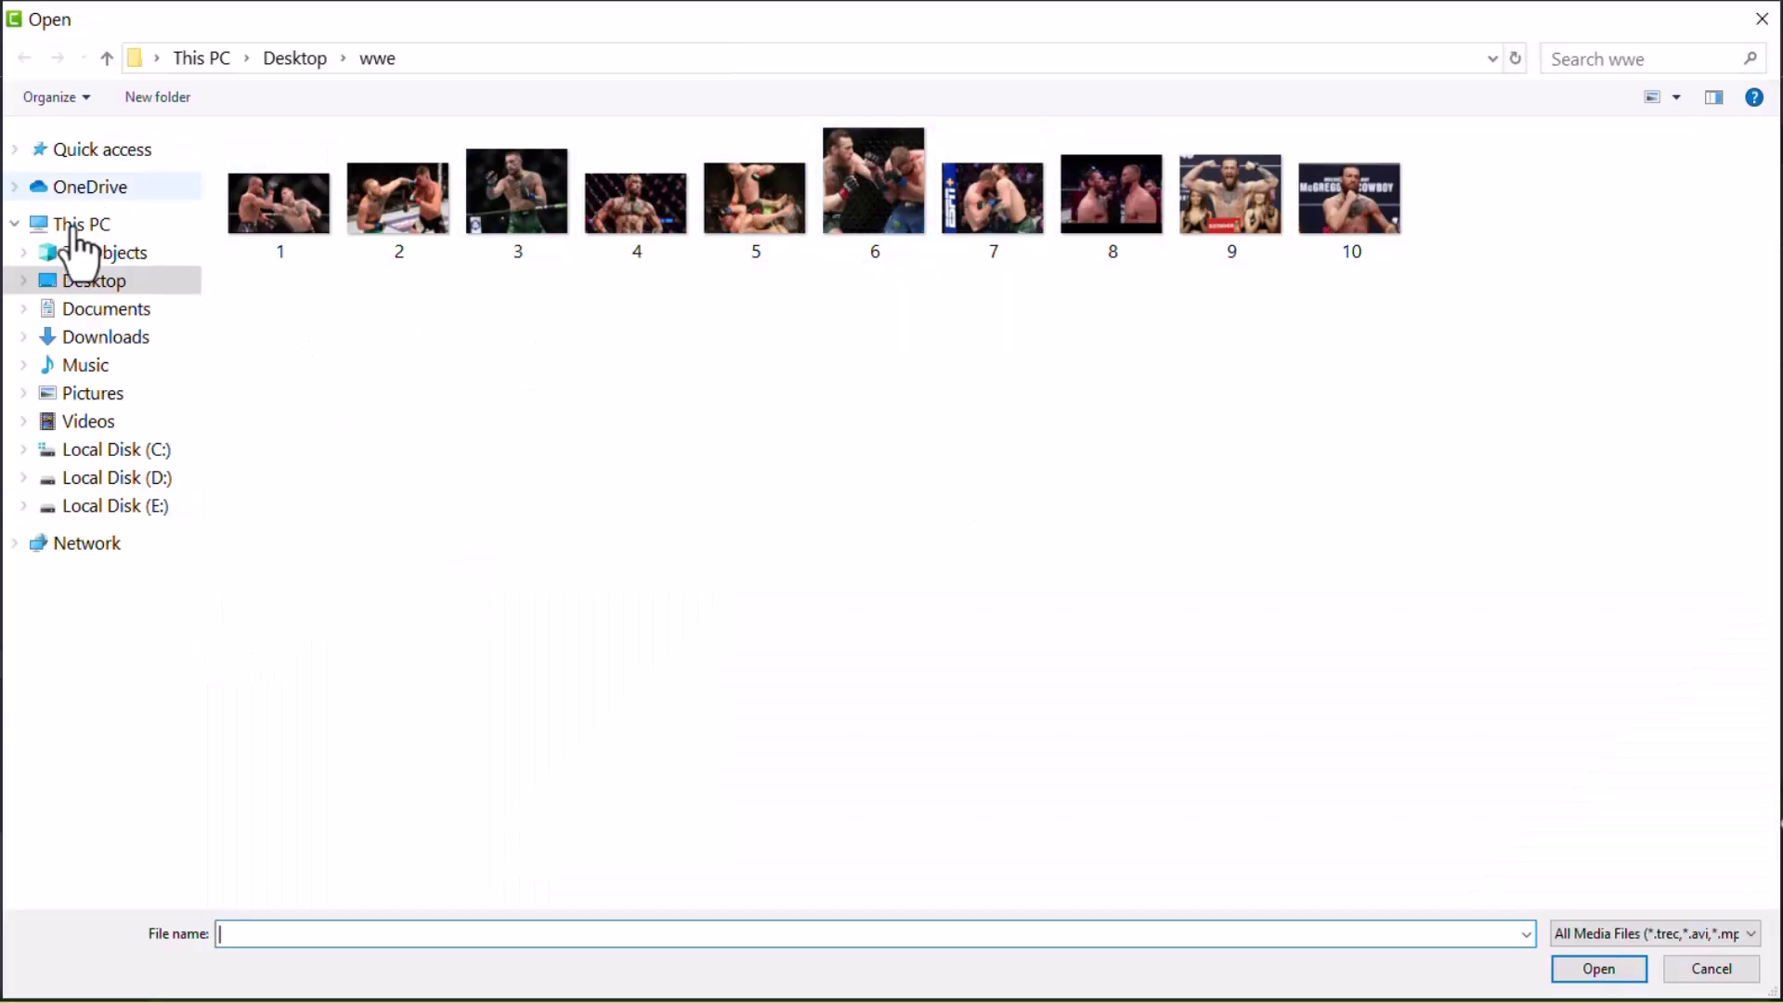
left_click(96, 283)
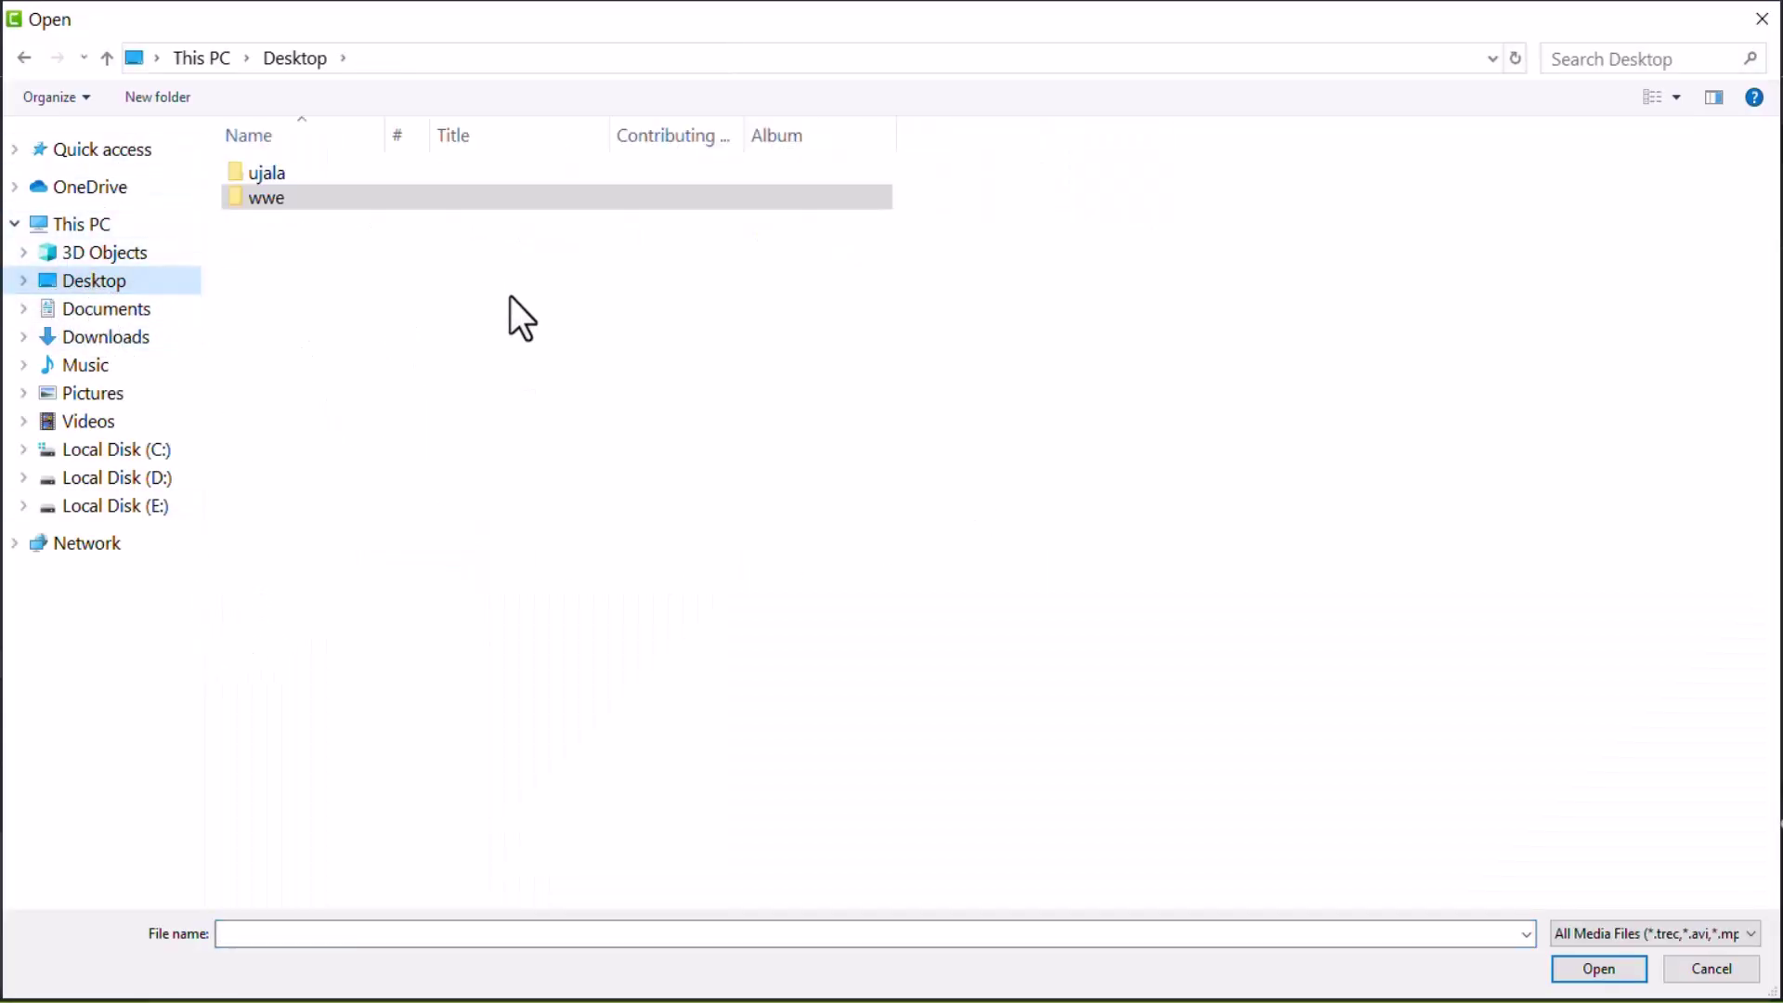
left_click(306, 167)
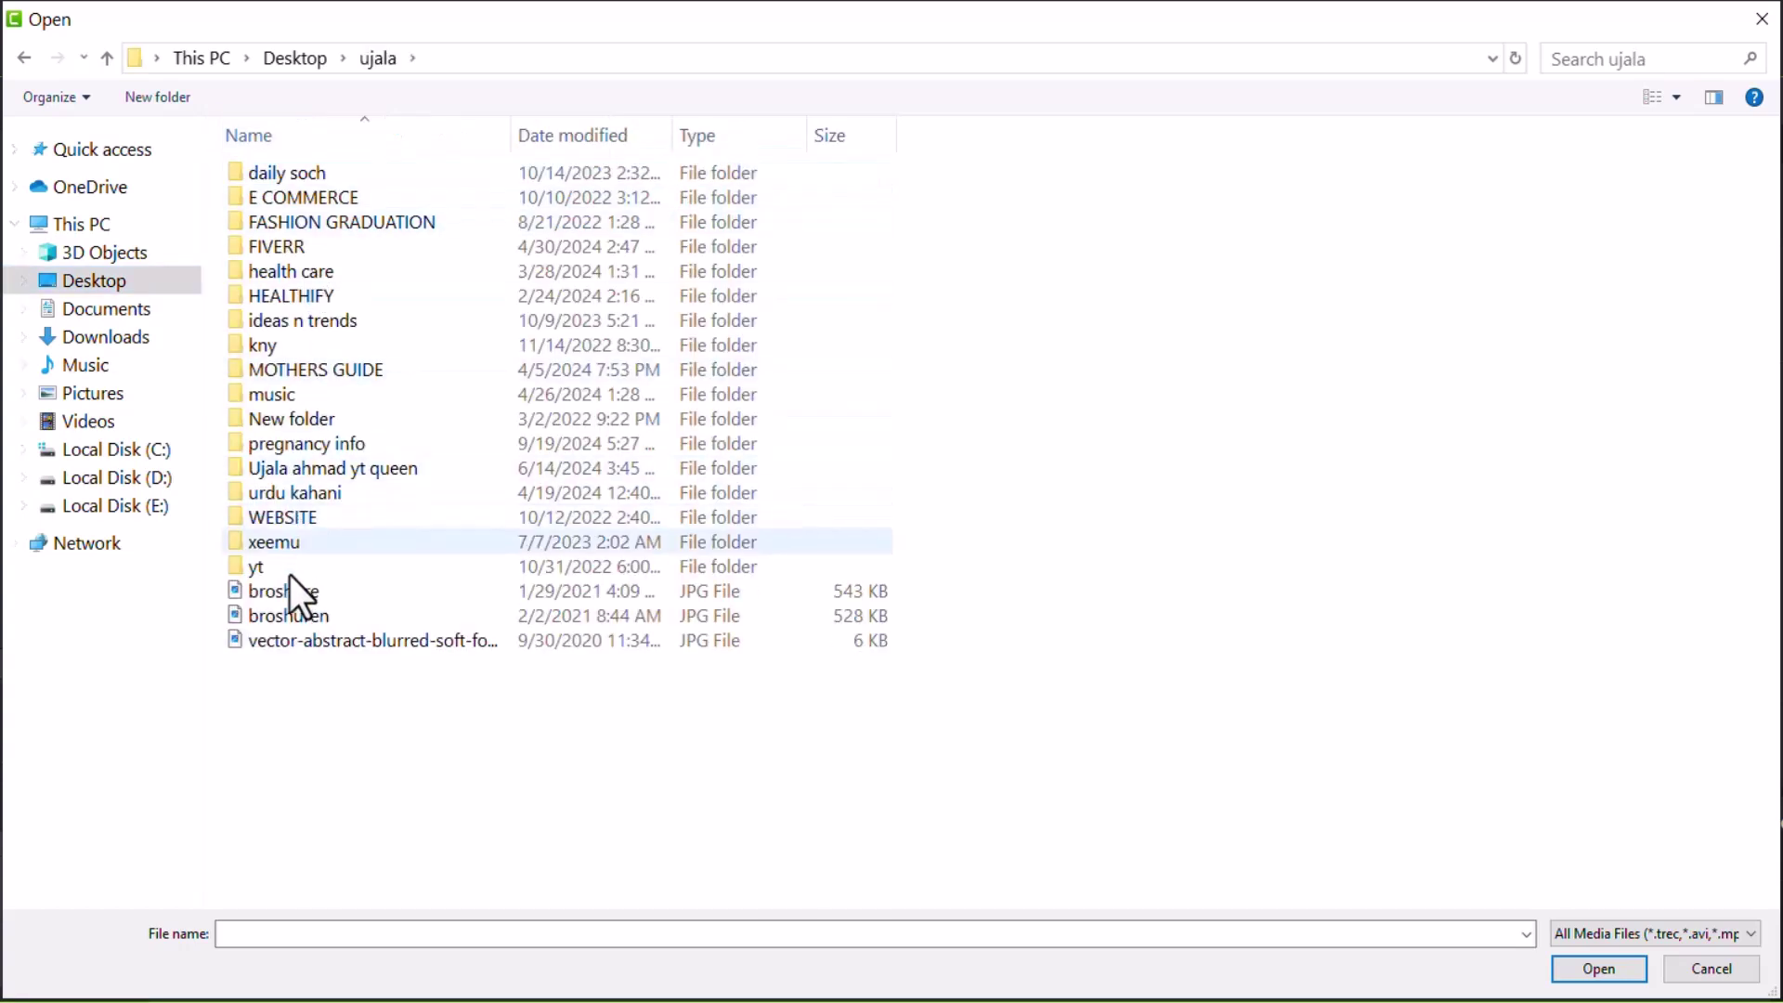
double_click(300, 398)
double_click(325, 441)
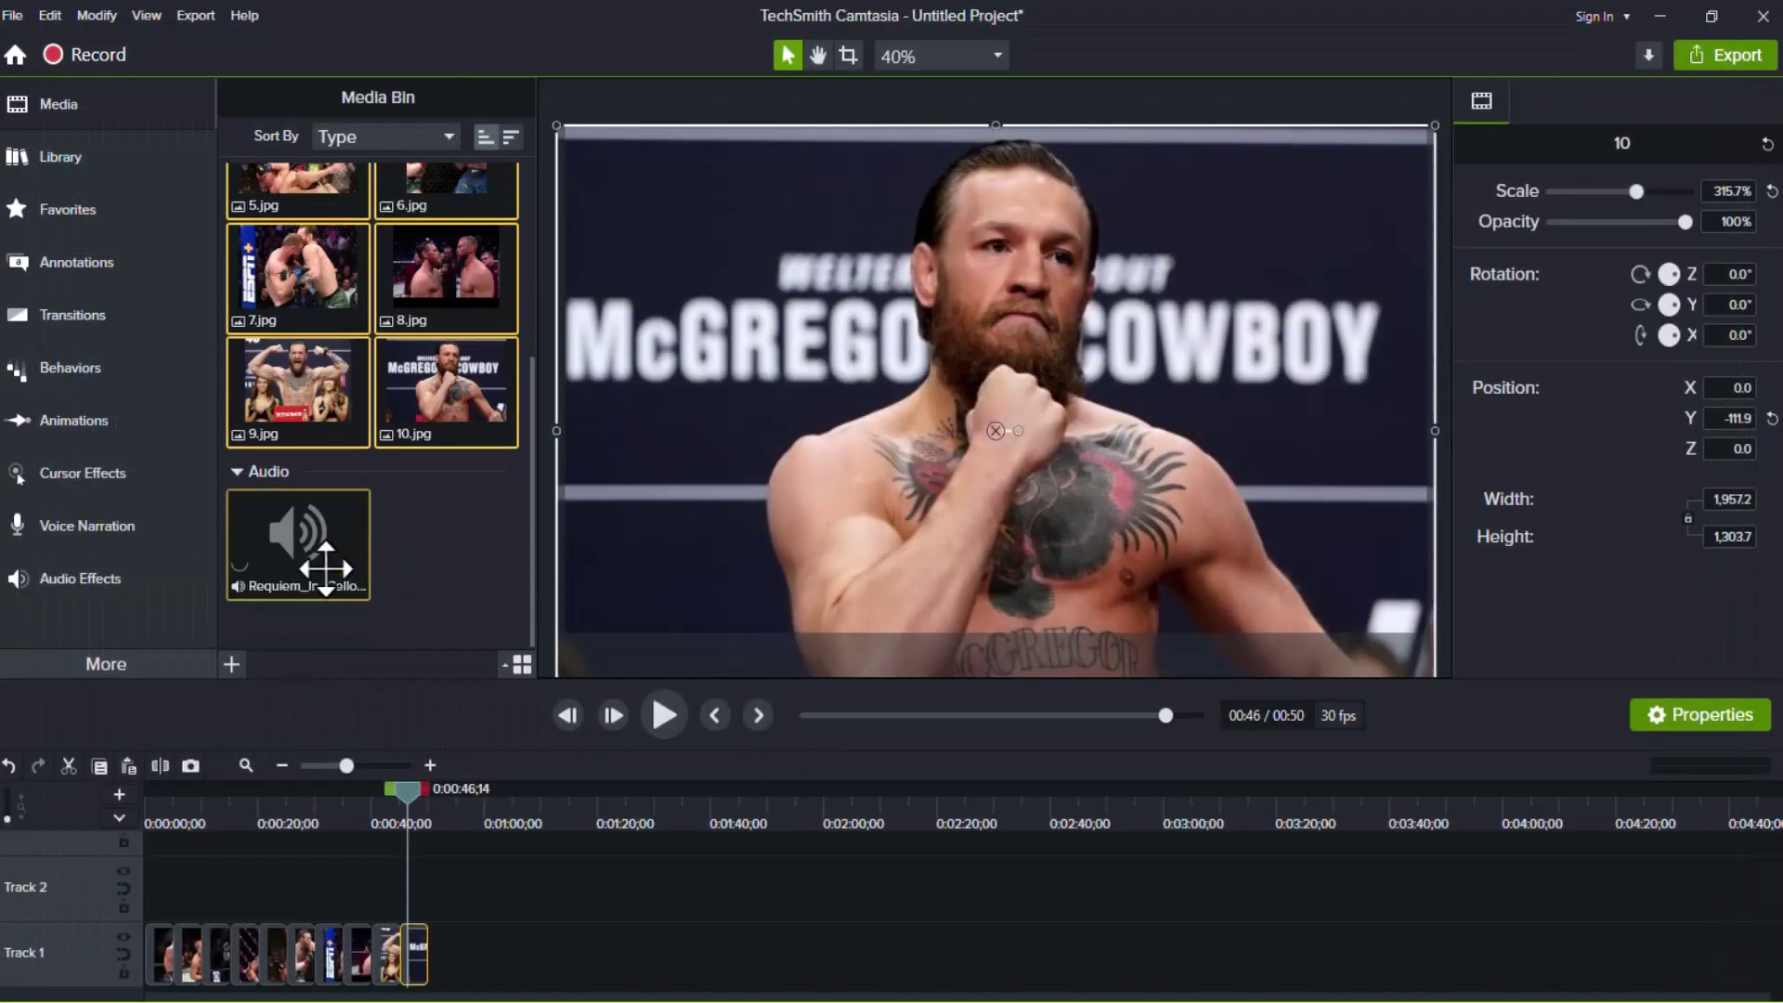
Step: Place the Requiem_In_Cello audio on Track 2 and align its start with the beginning of the timeline
left_click(303, 550)
right_click(307, 546)
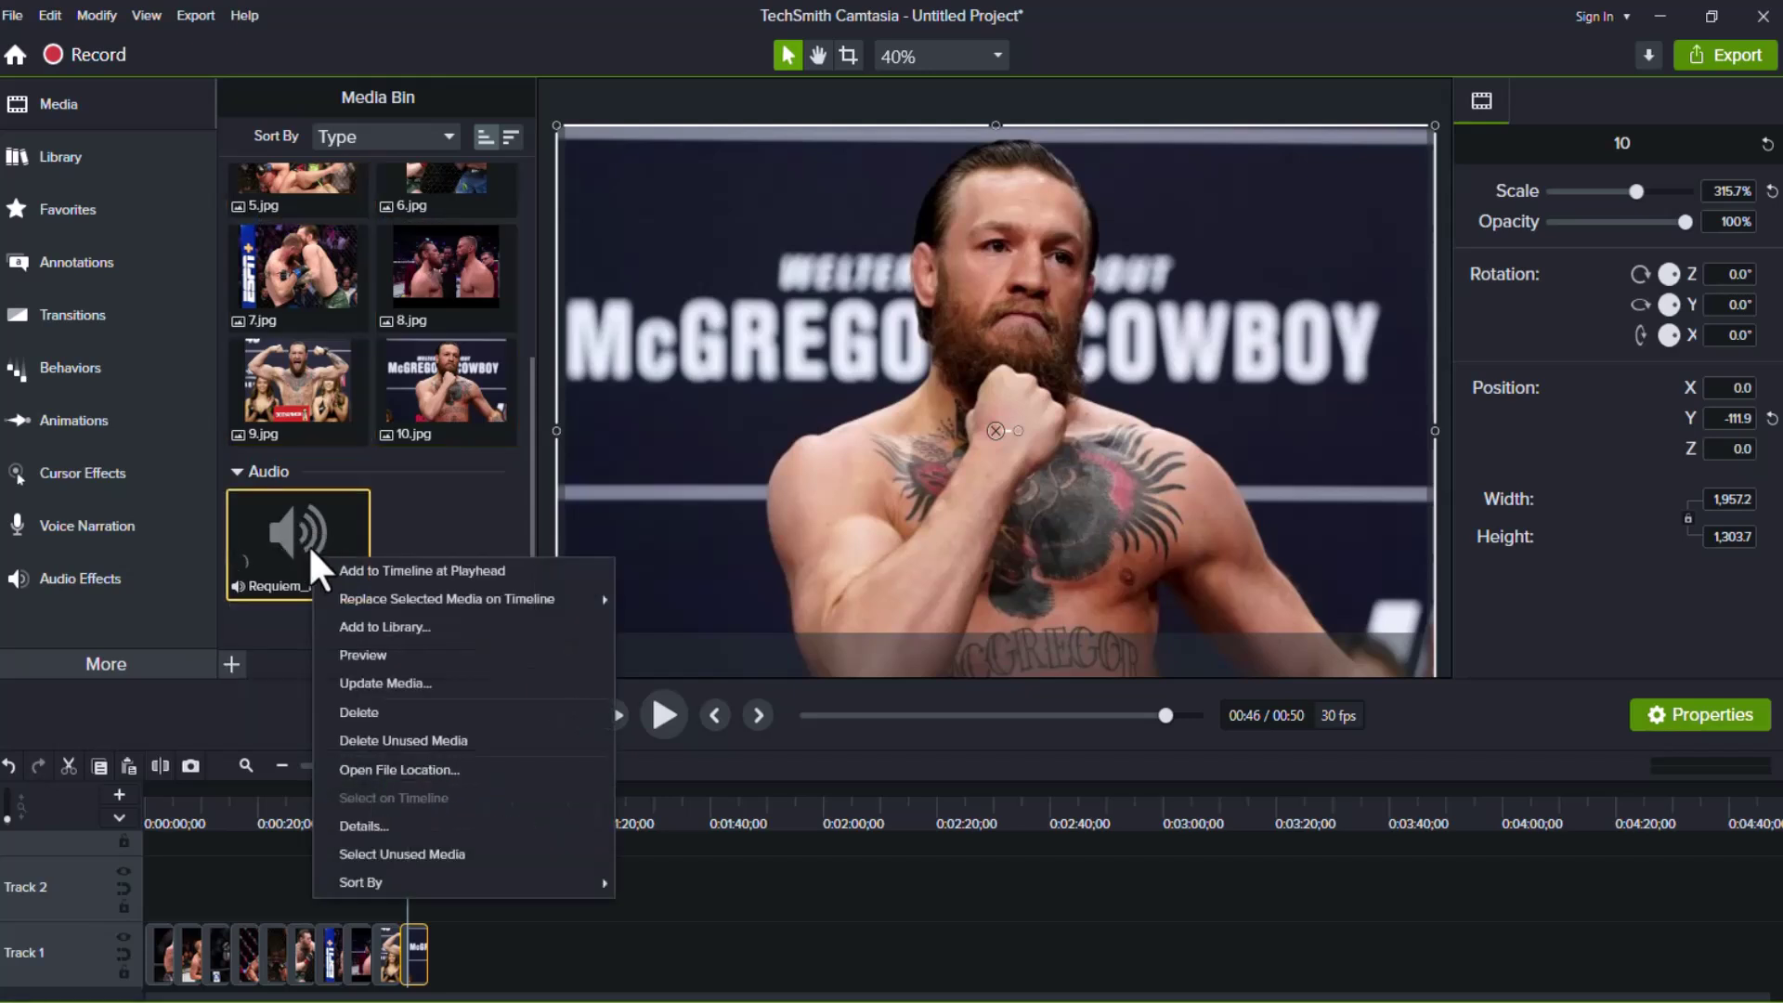
key("Escape")
left_click_drag(308, 544, 286, 893)
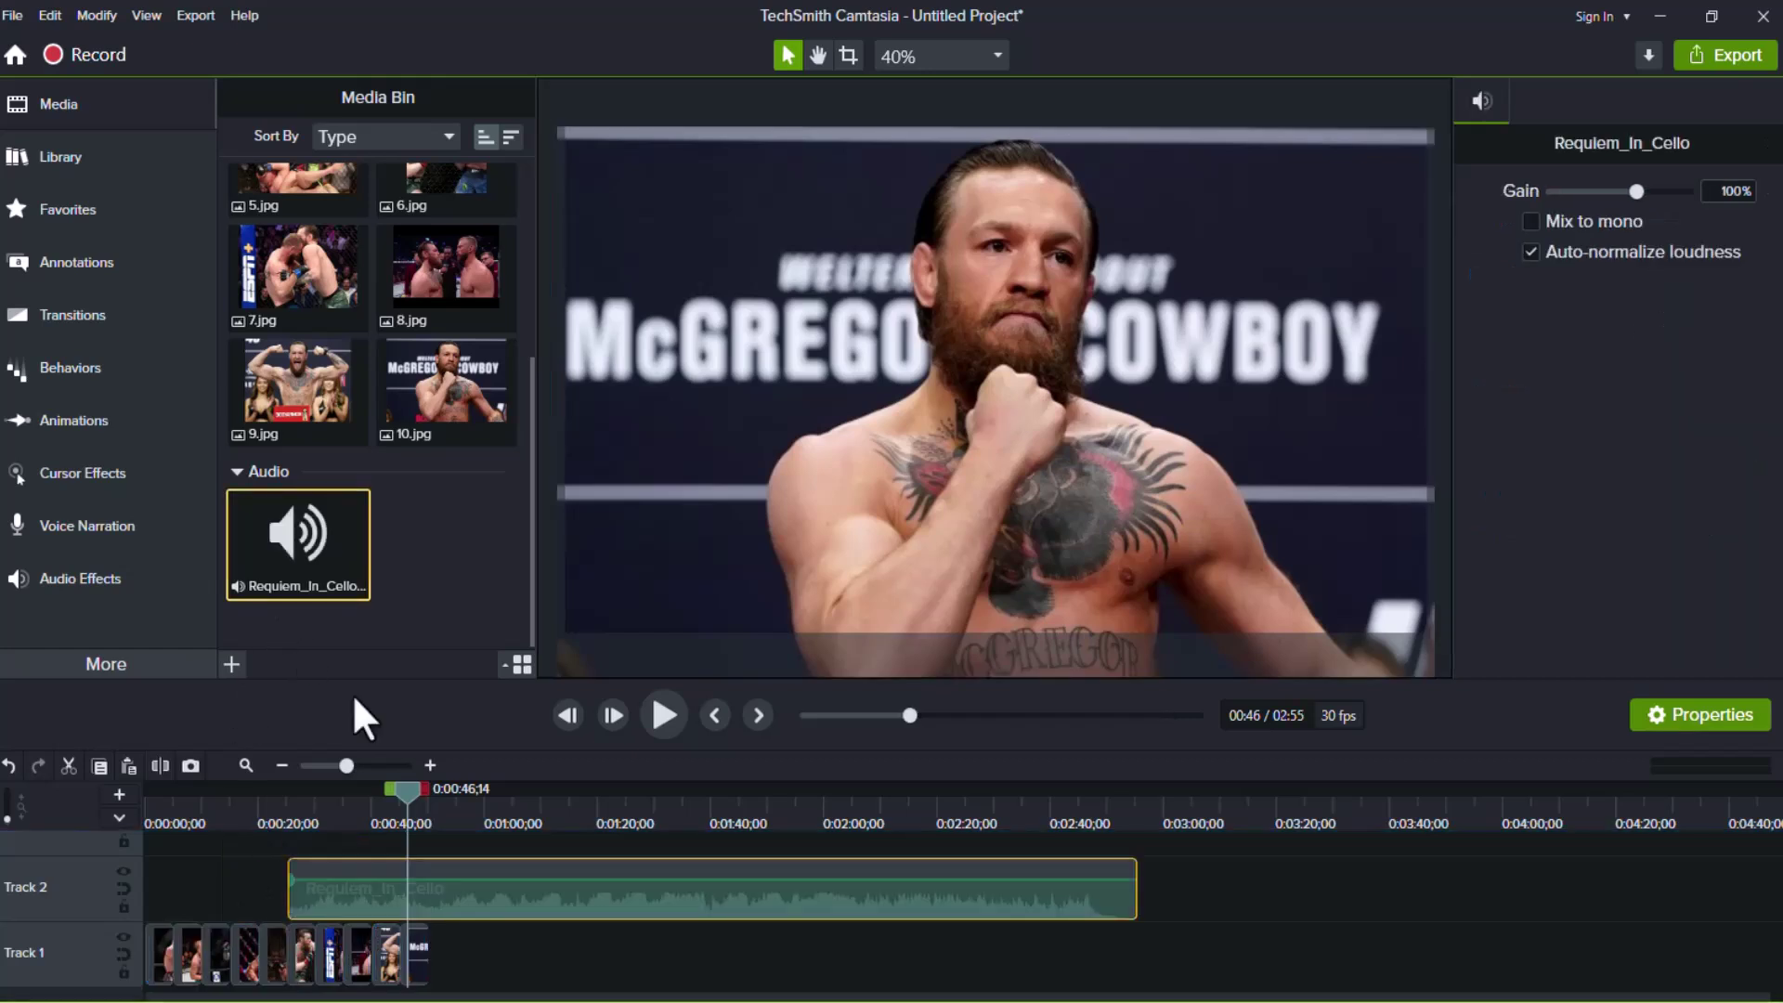
left_click_drag(536, 903, 316, 912)
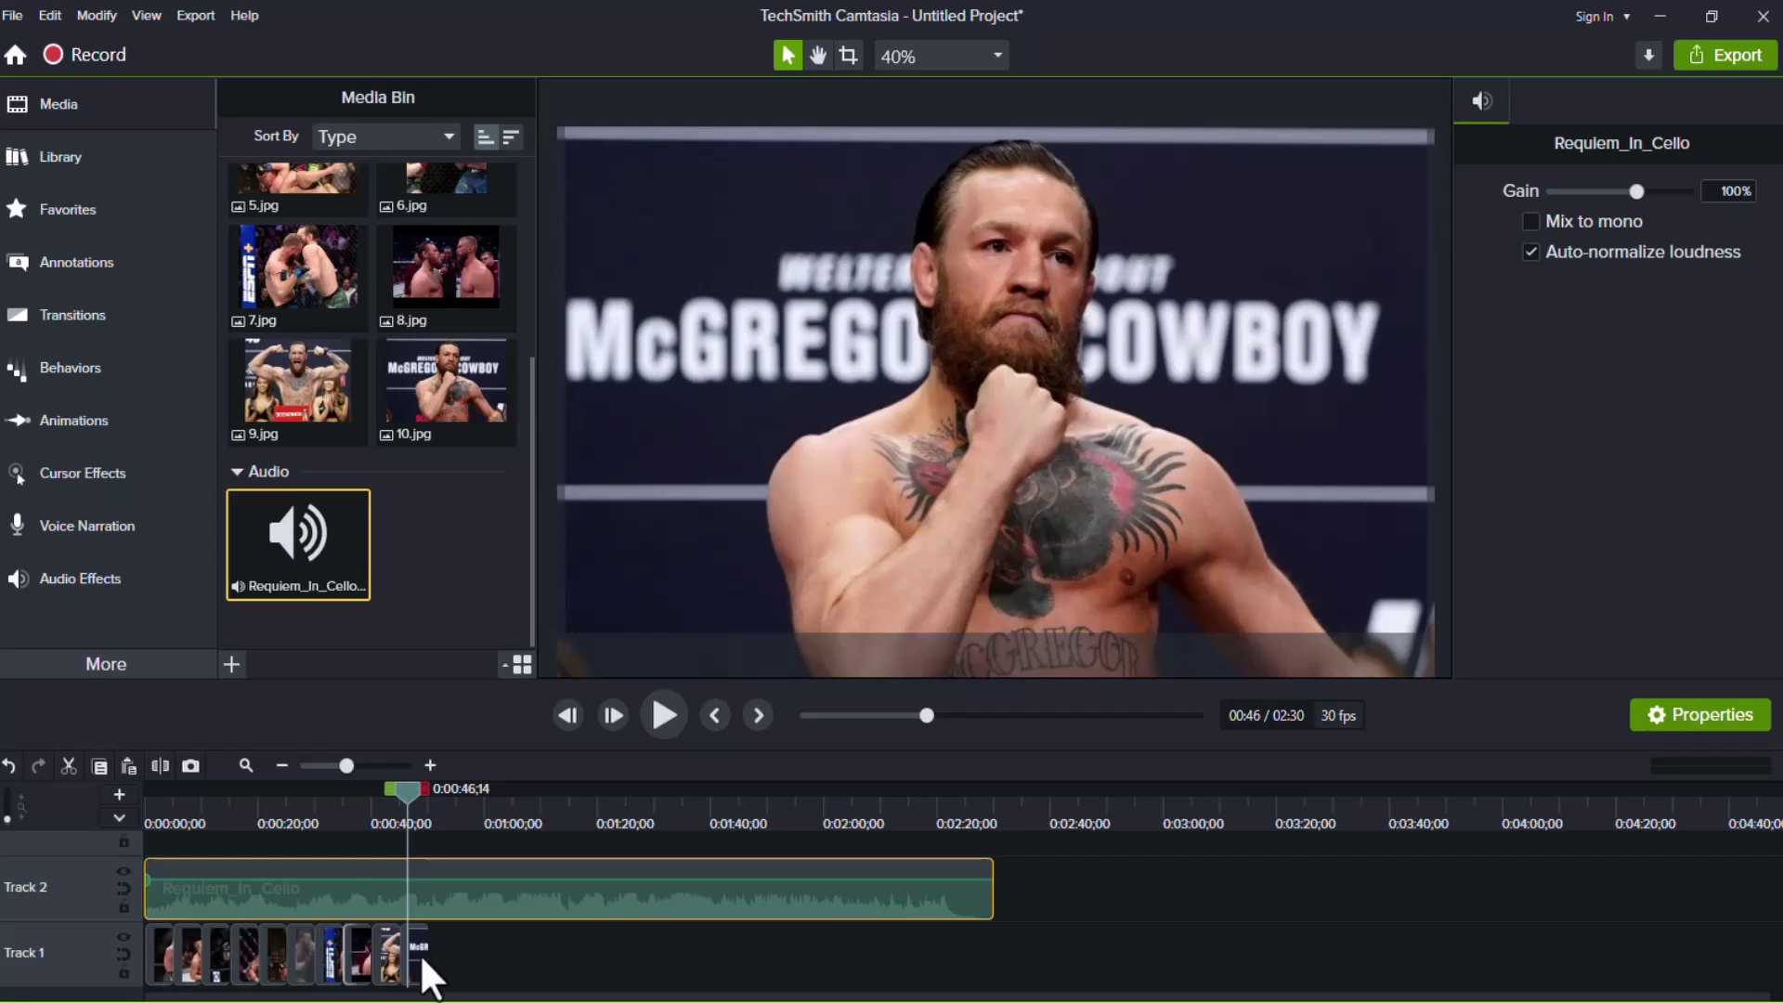
Step: Try to lengthen image 10's clip on Track 1 by extending its end to about 0:00:55
left_click(481, 956)
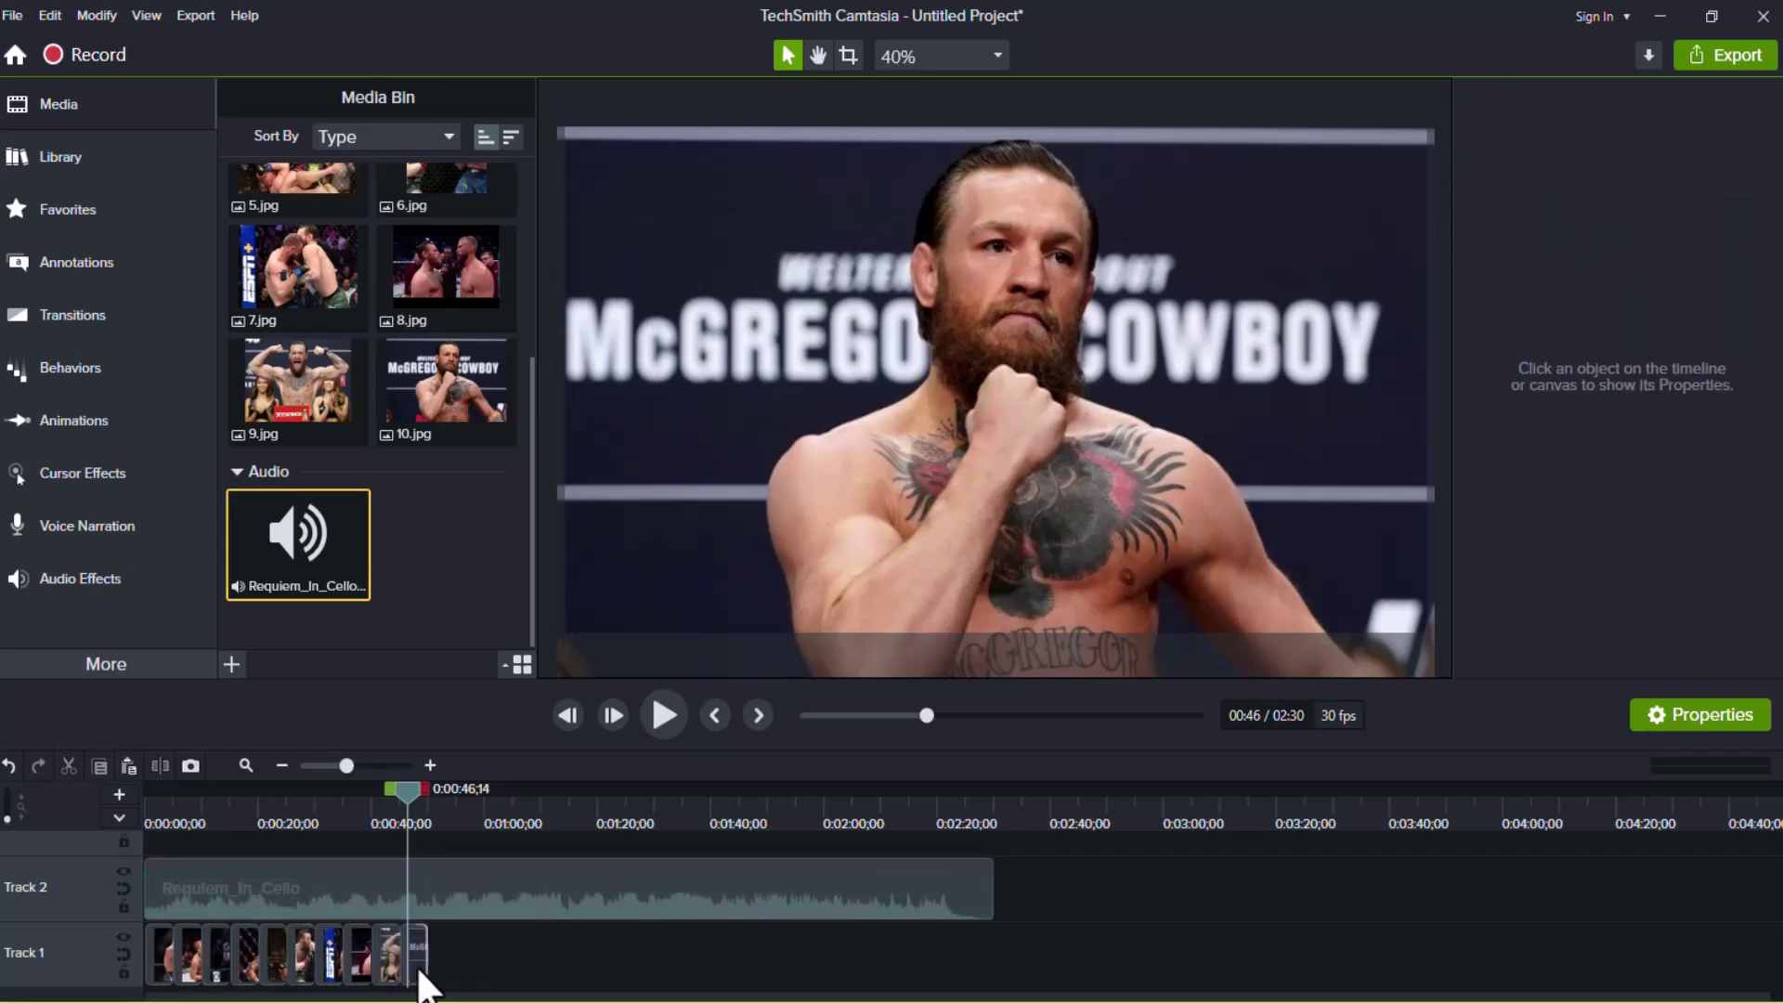
mouse_move(432, 959)
left_mouse_down()
mouse_move(471, 967)
mouse_move(454, 969)
left_mouse_up()
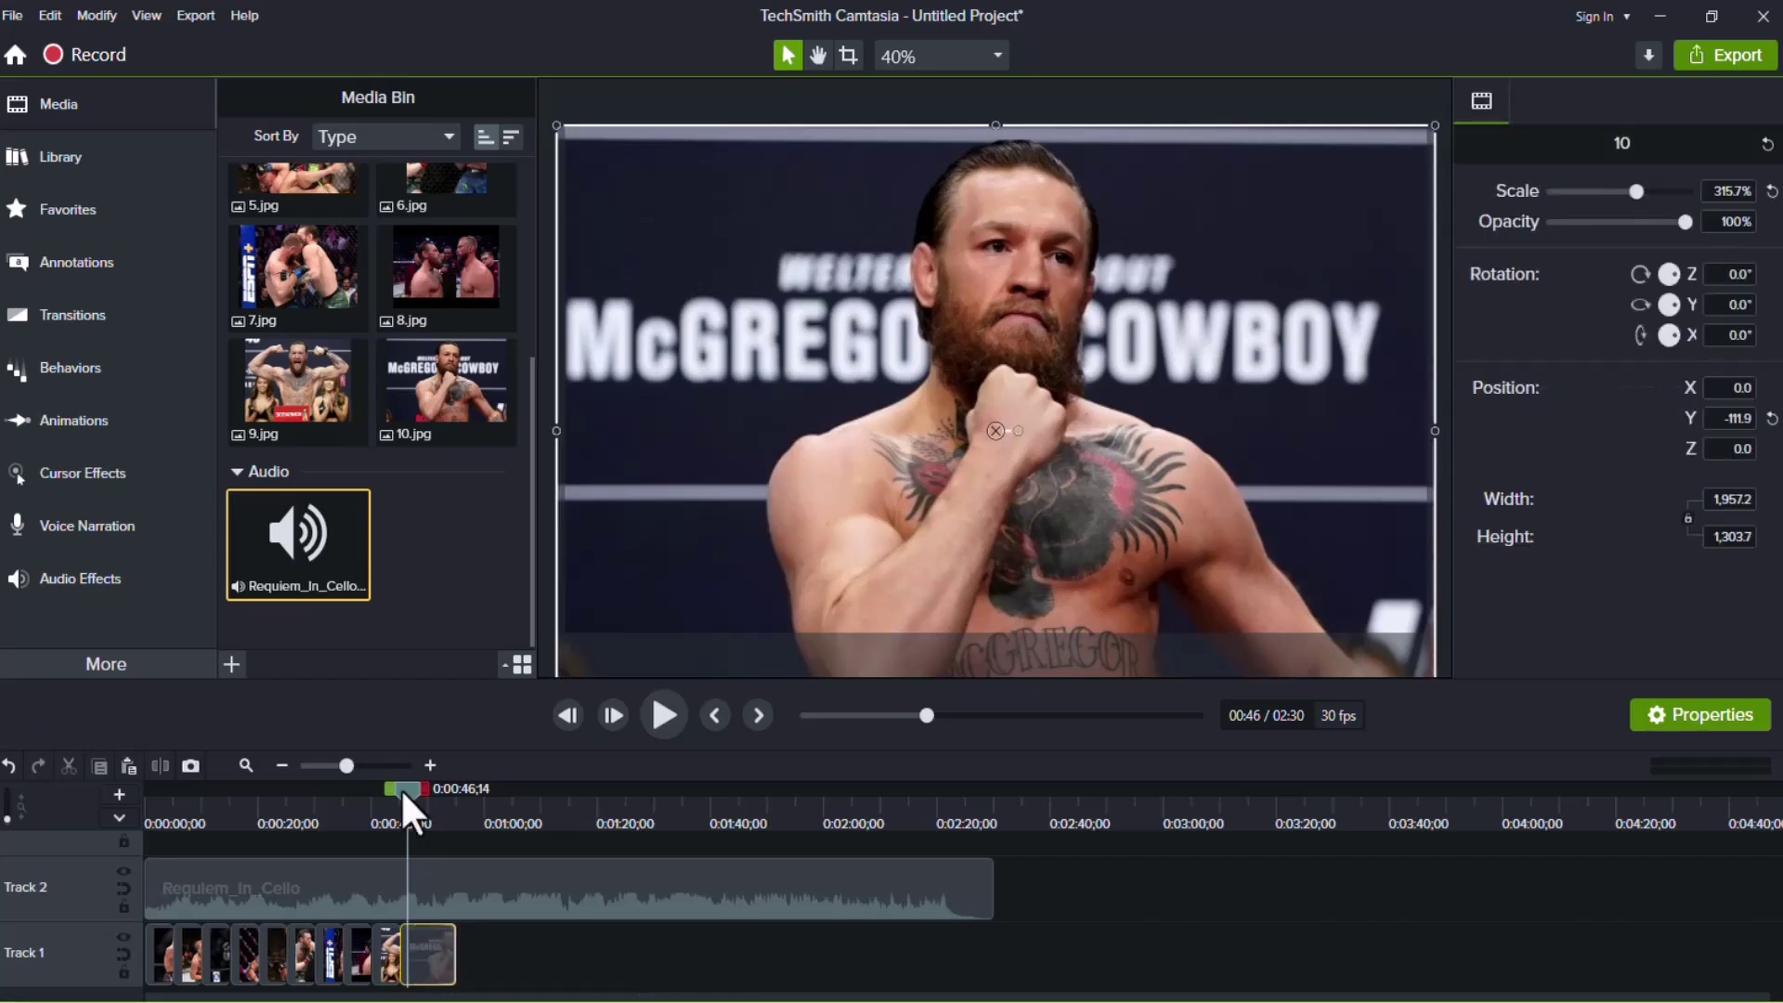
mouse_move(407, 788)
left_mouse_down()
mouse_move(451, 792)
mouse_move(401, 801)
mouse_move(435, 797)
left_mouse_up()
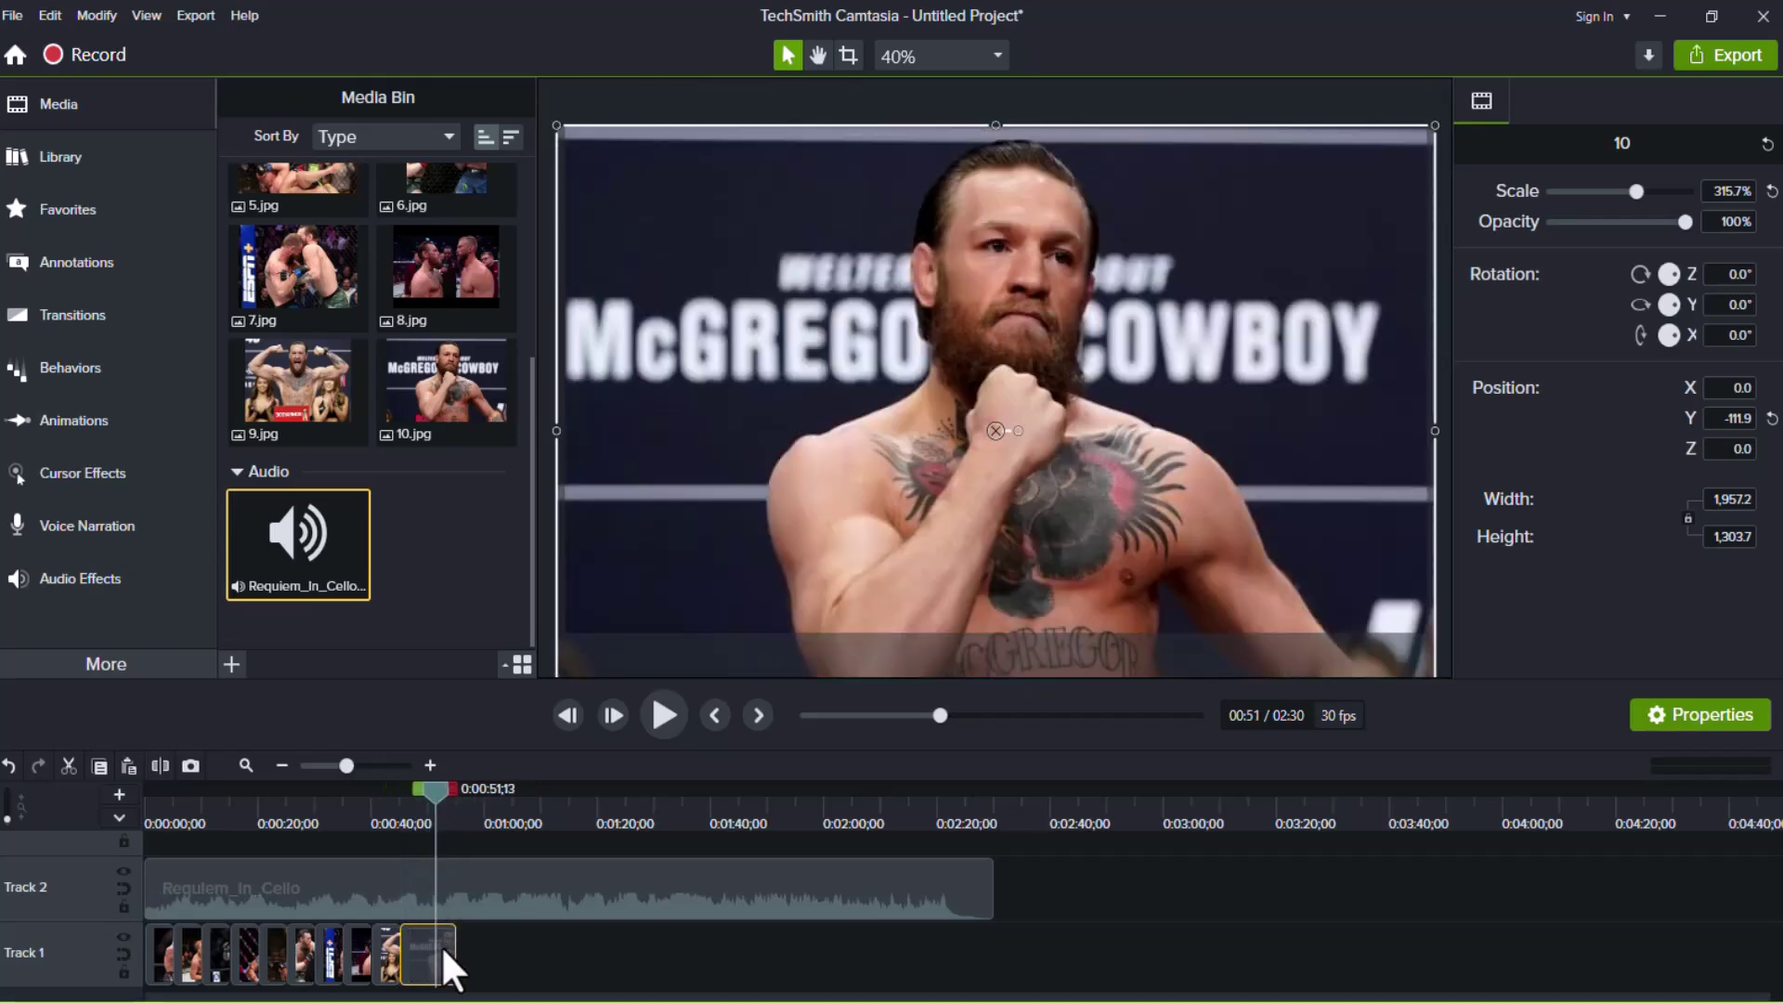
Step: Add Clip Speed to all ten image clips on Track 1 and set their speed to 0.35x
left_click_drag(456, 957, 186, 967)
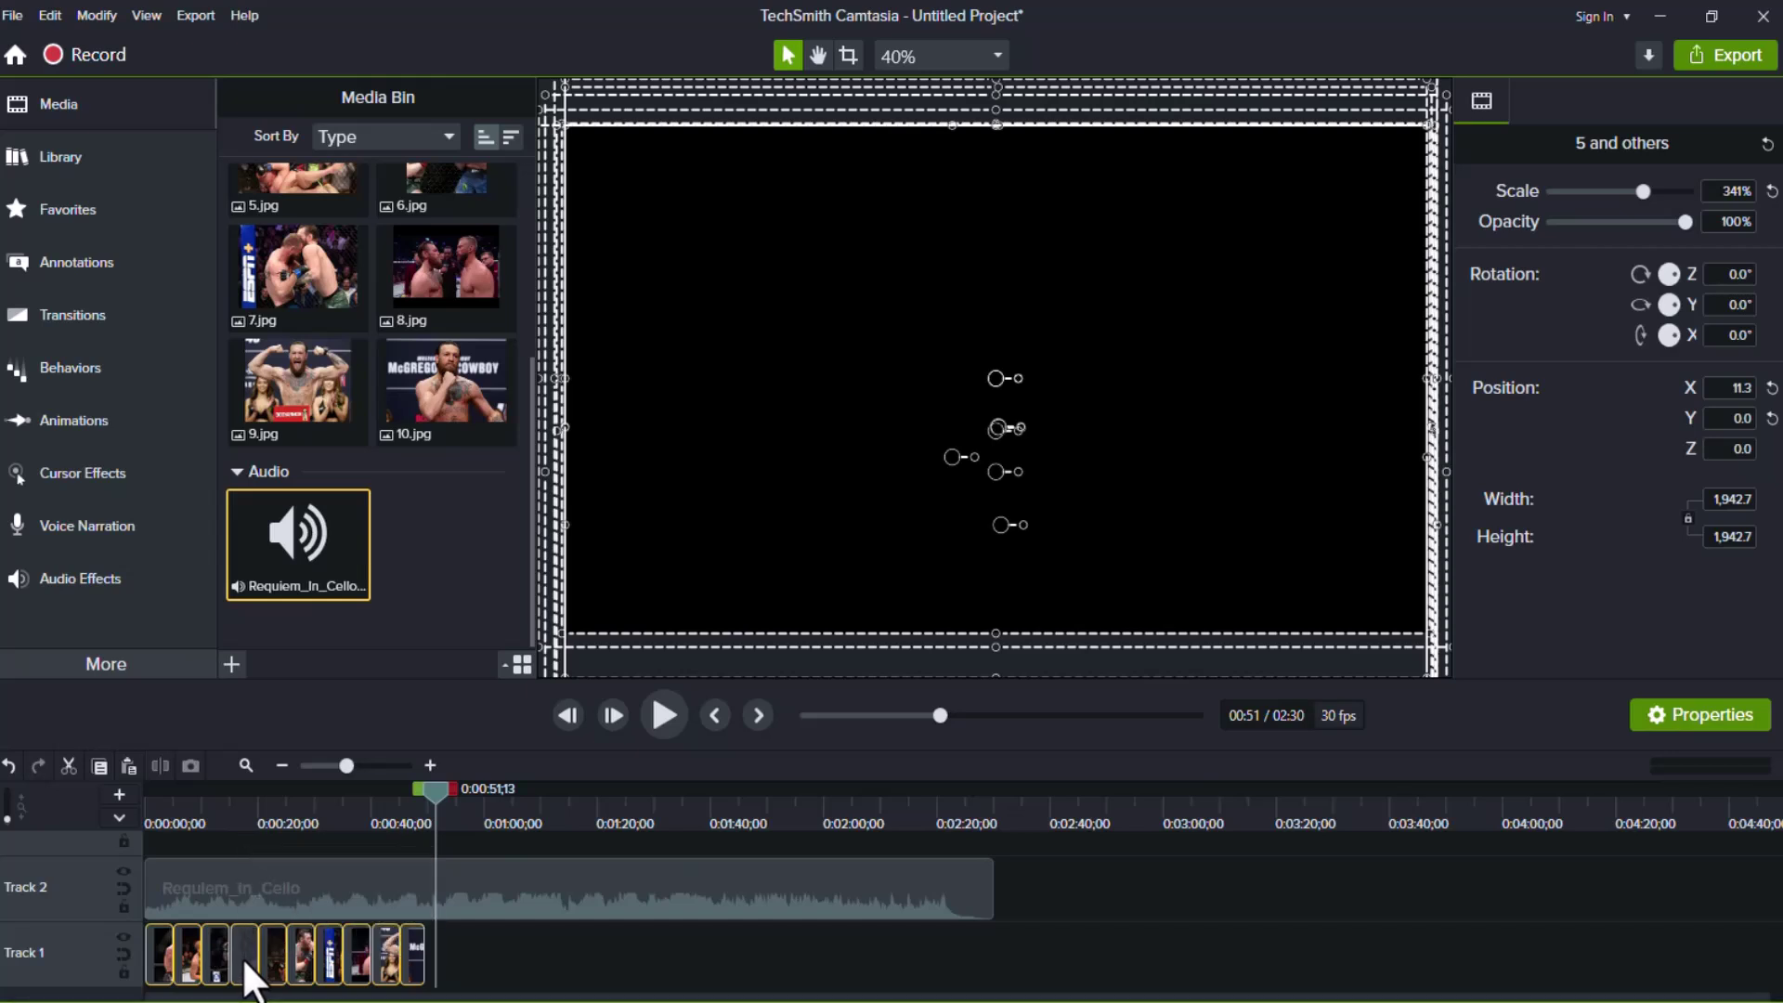
right_click(244, 961)
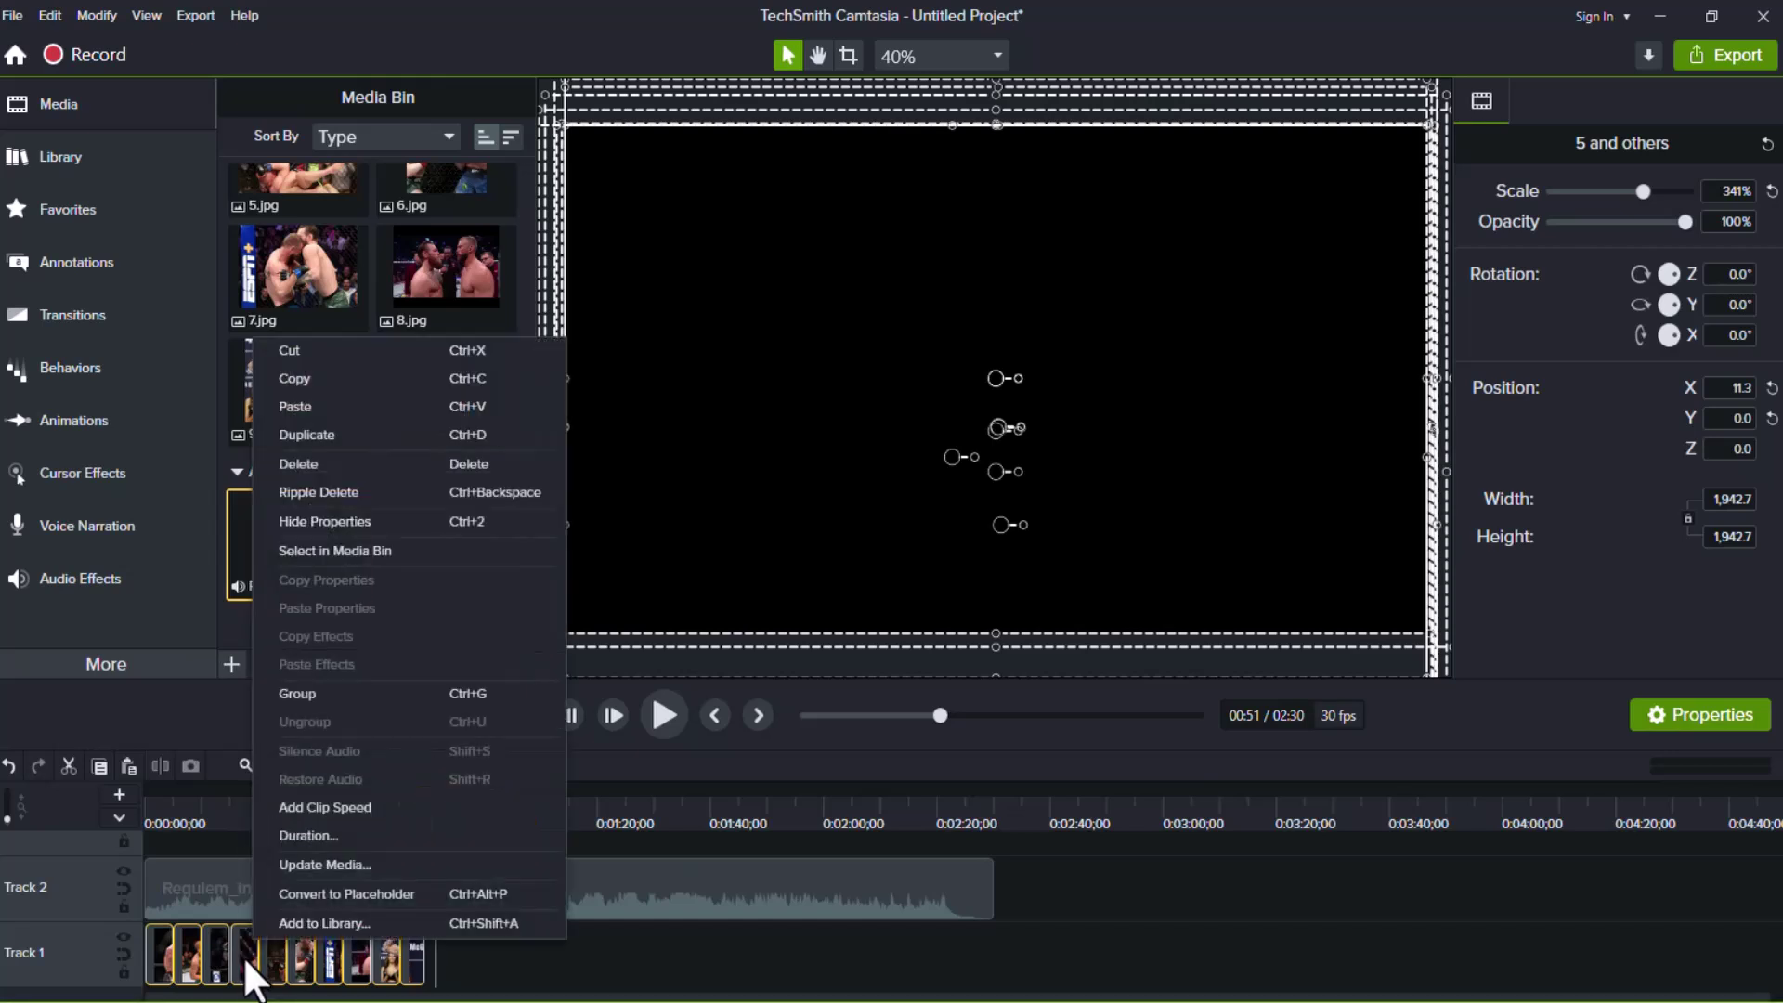
left_click(312, 808)
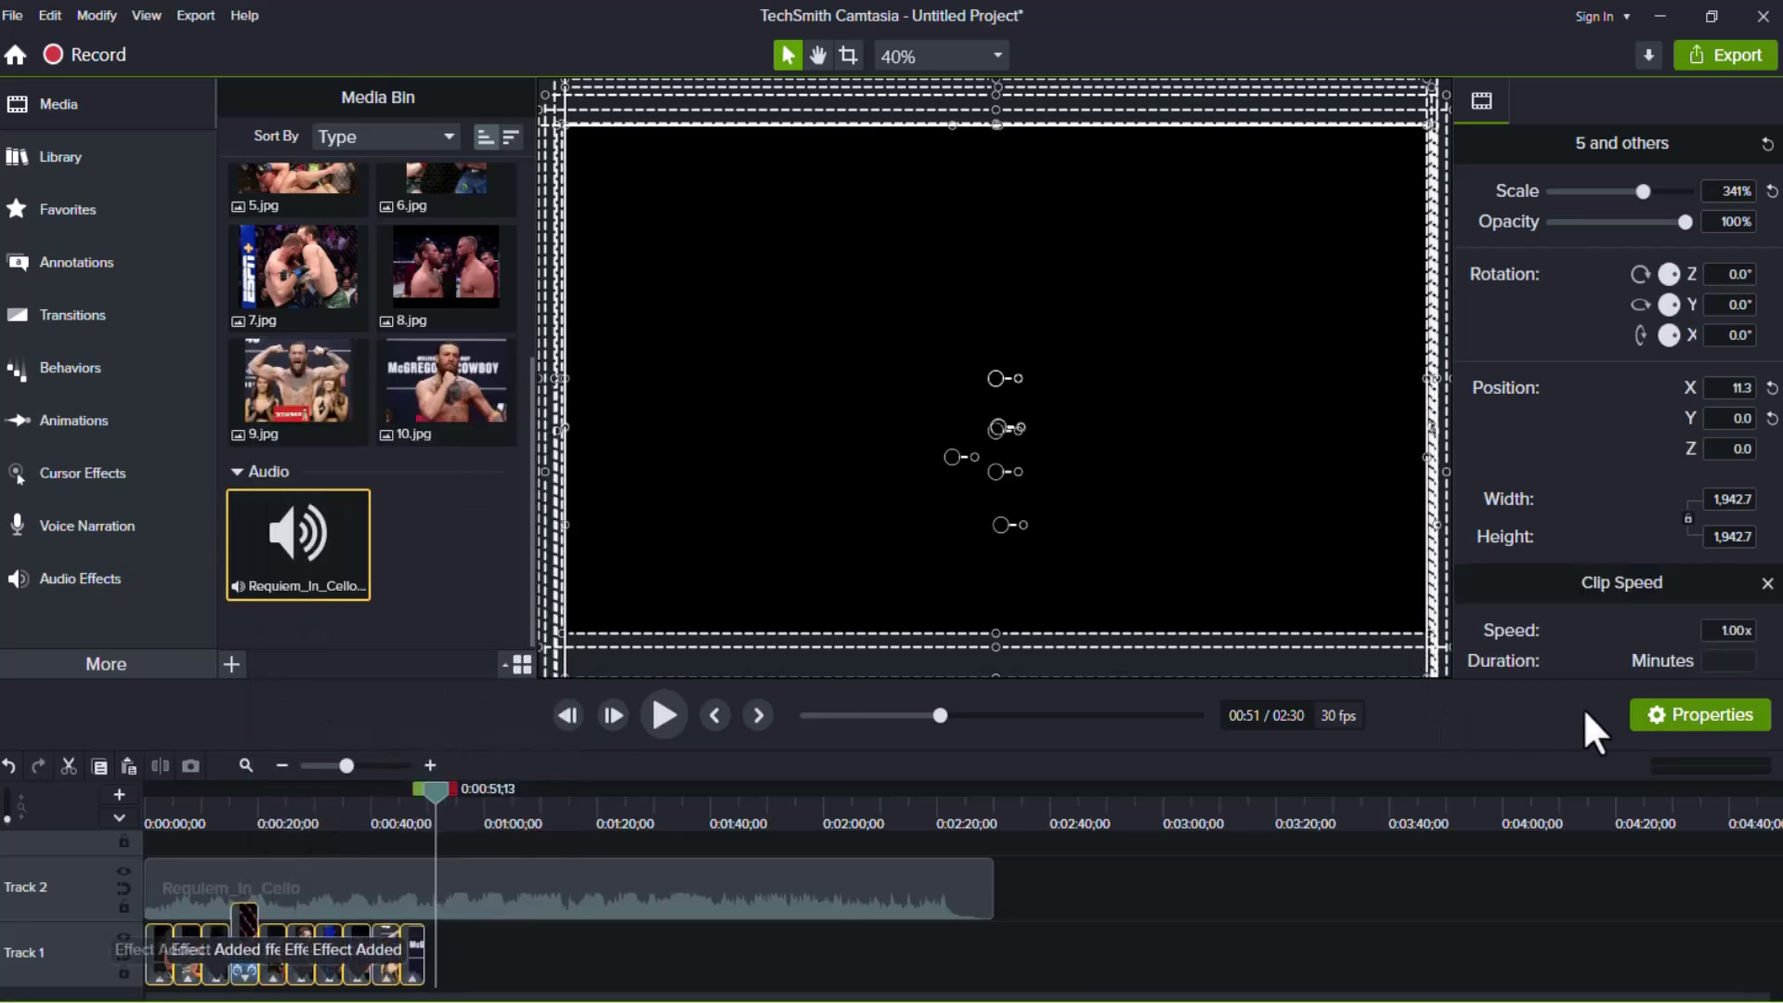
left_click(1719, 633)
left_click(1208, 919)
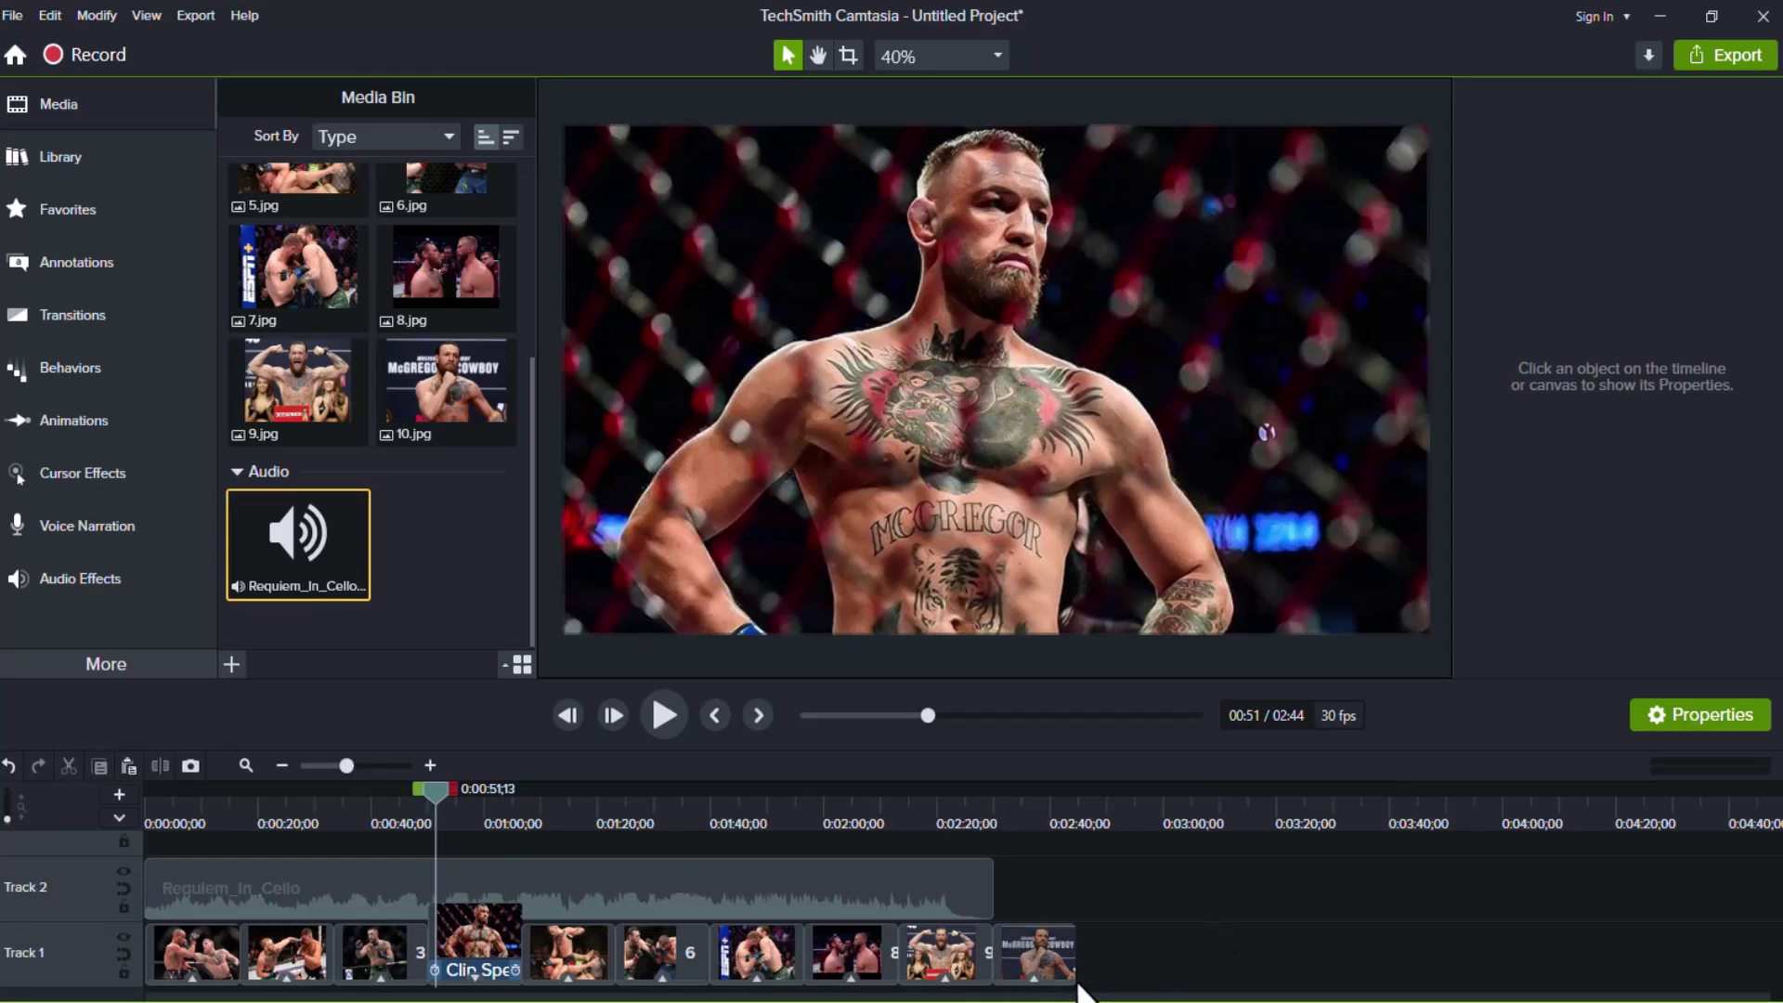
left_click_drag(1112, 973, 186, 971)
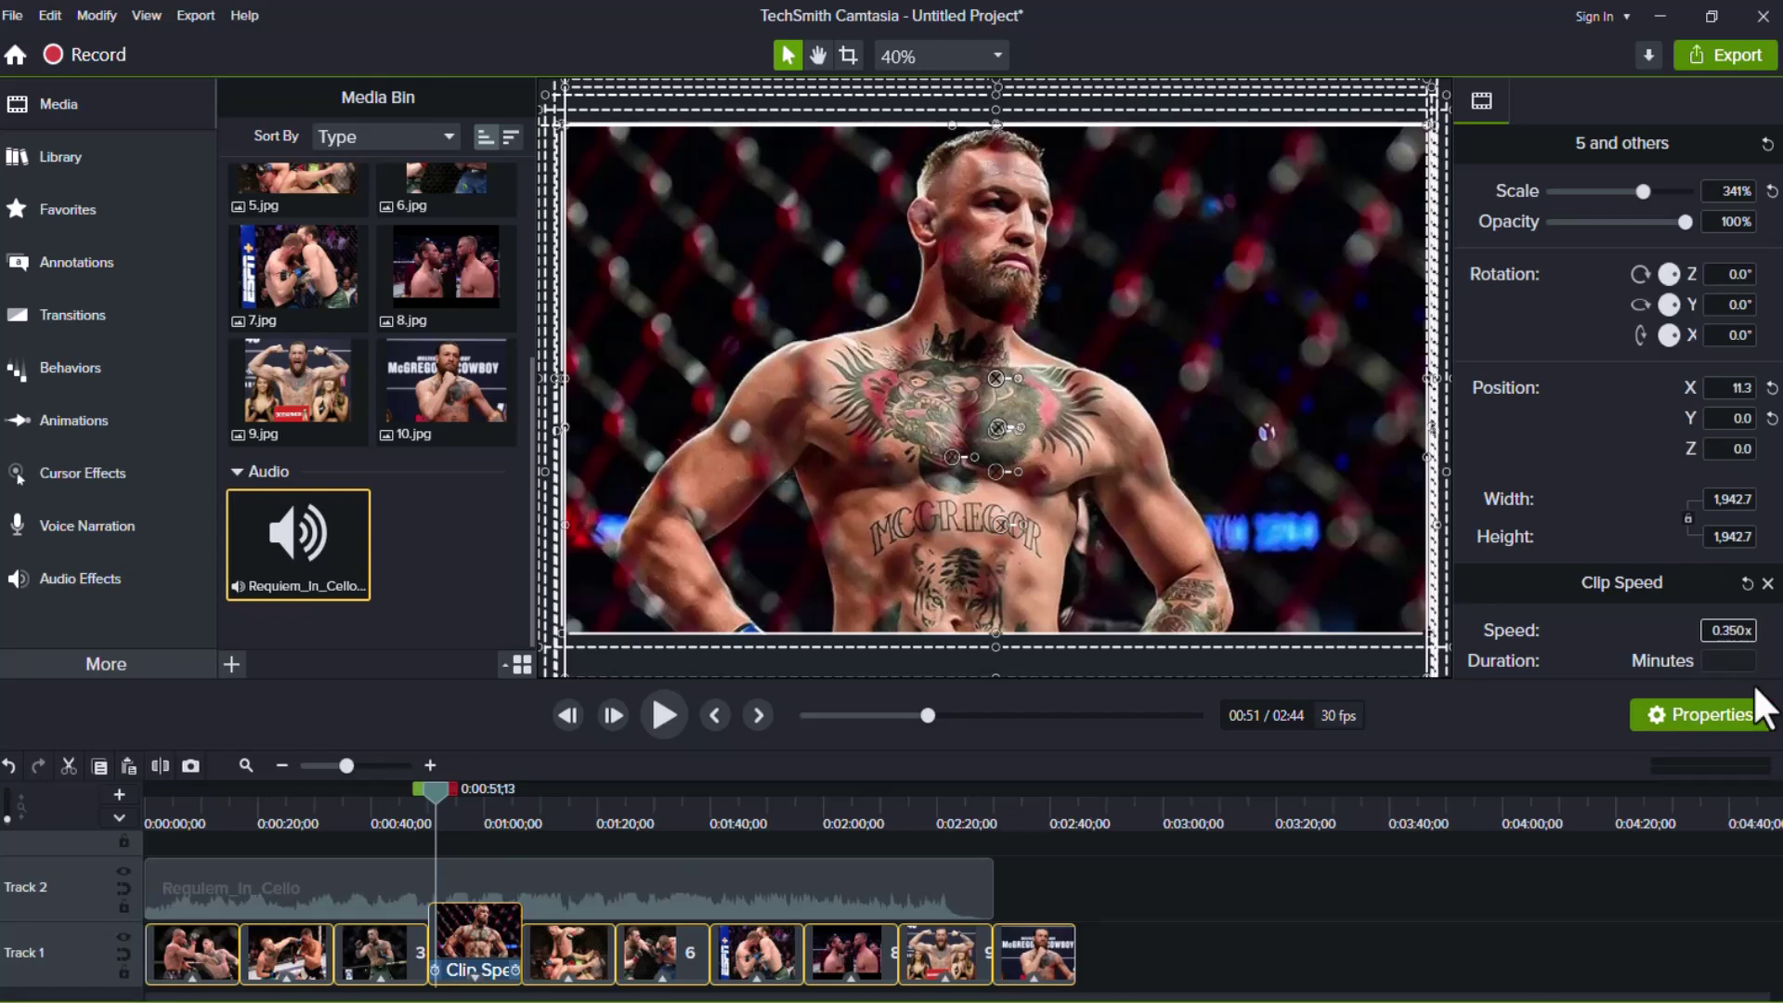
left_click(1380, 894)
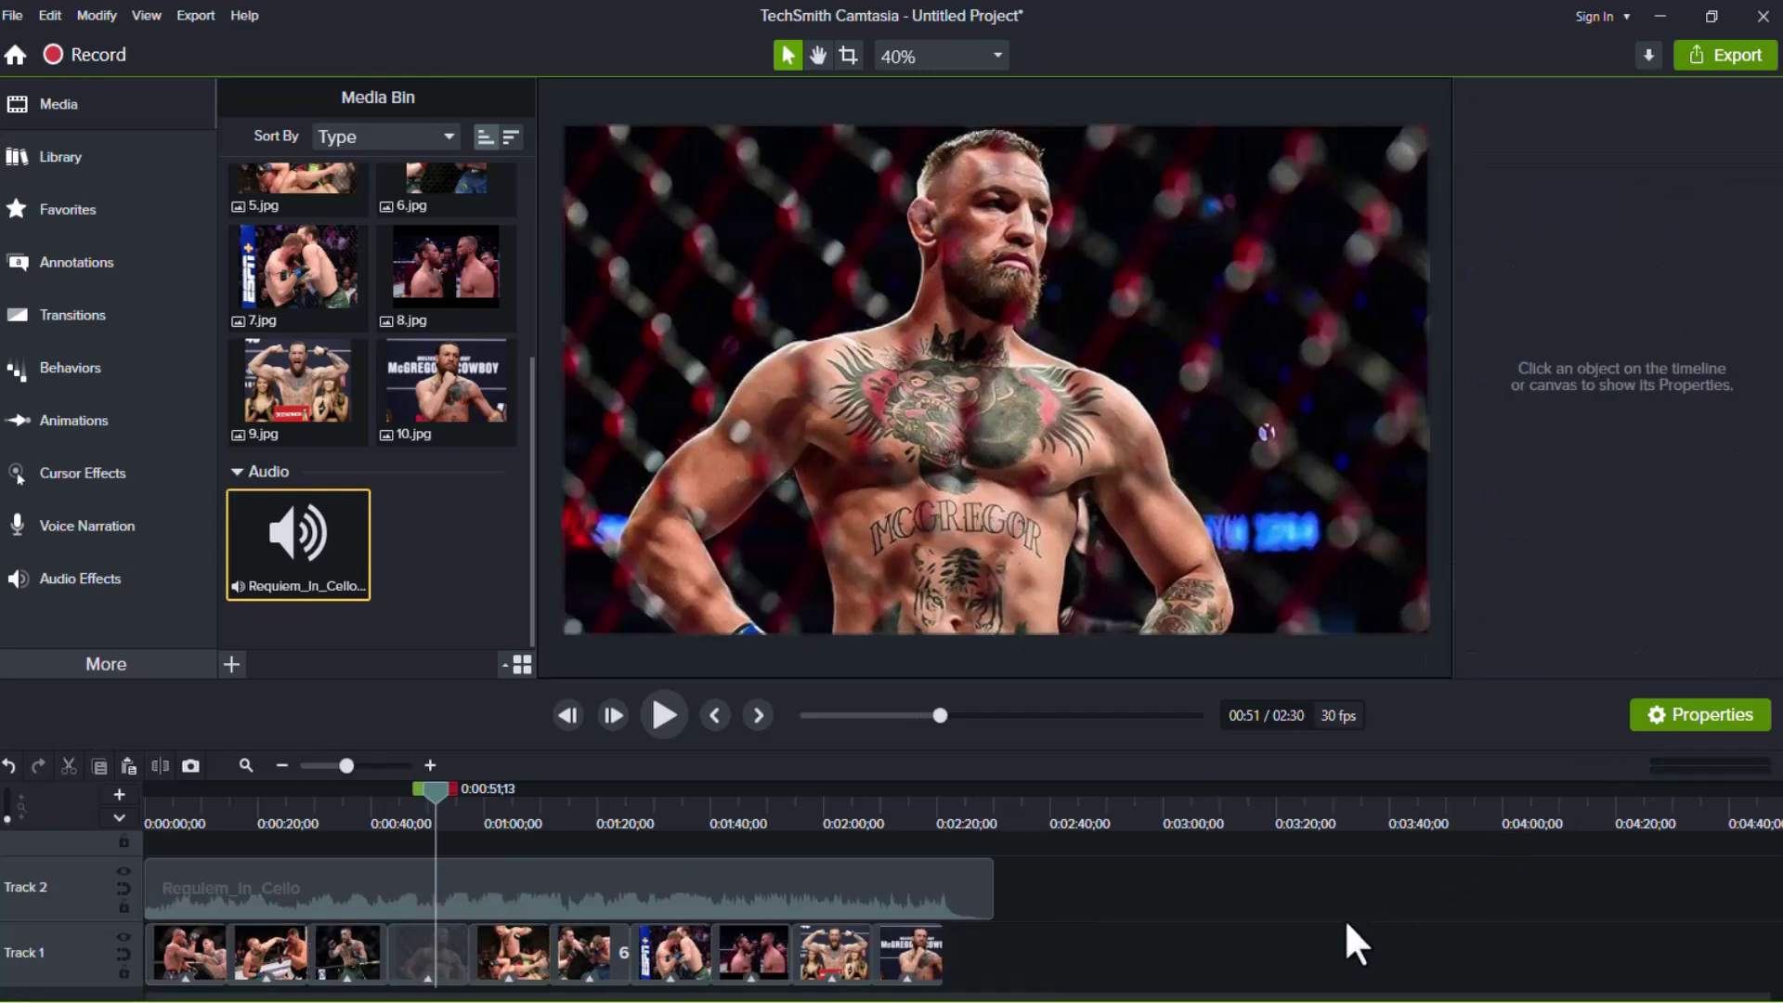
Step: Split the Requiem_In_Cello audio at the end of image 10's clip, 0:02:21;08, and delete the excess piece after it
left_click_drag(431, 788, 434, 788)
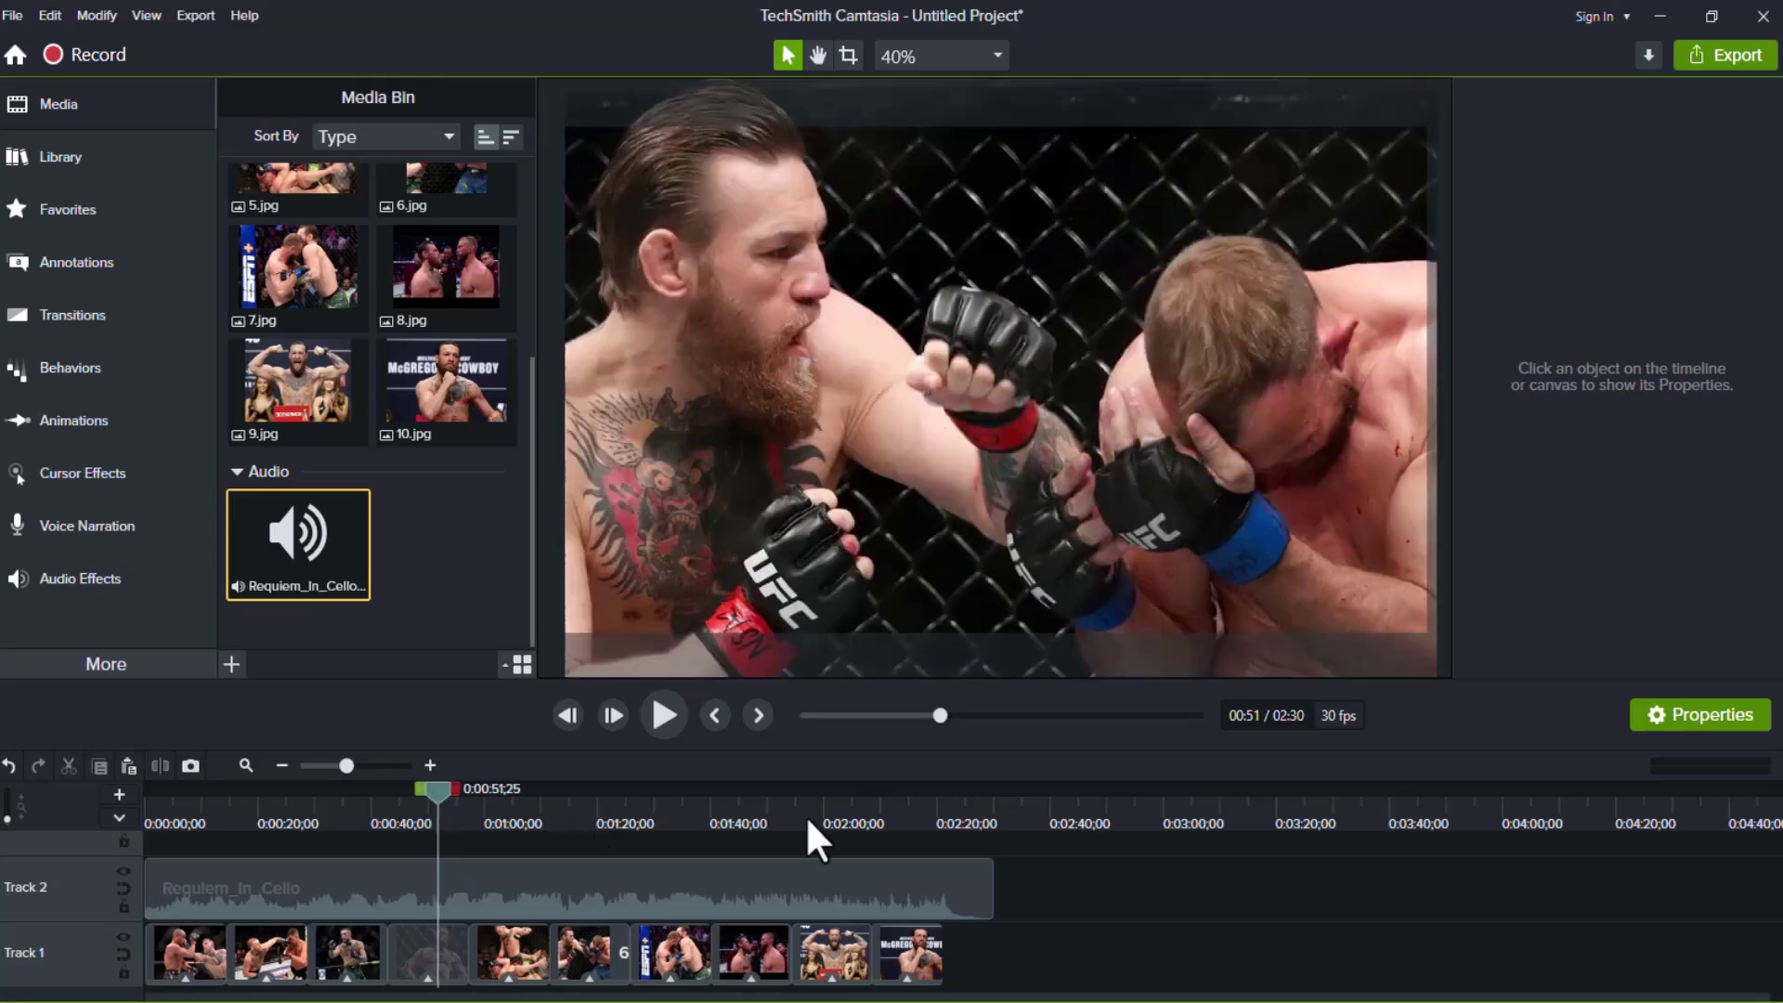
left_click_drag(807, 821, 940, 843)
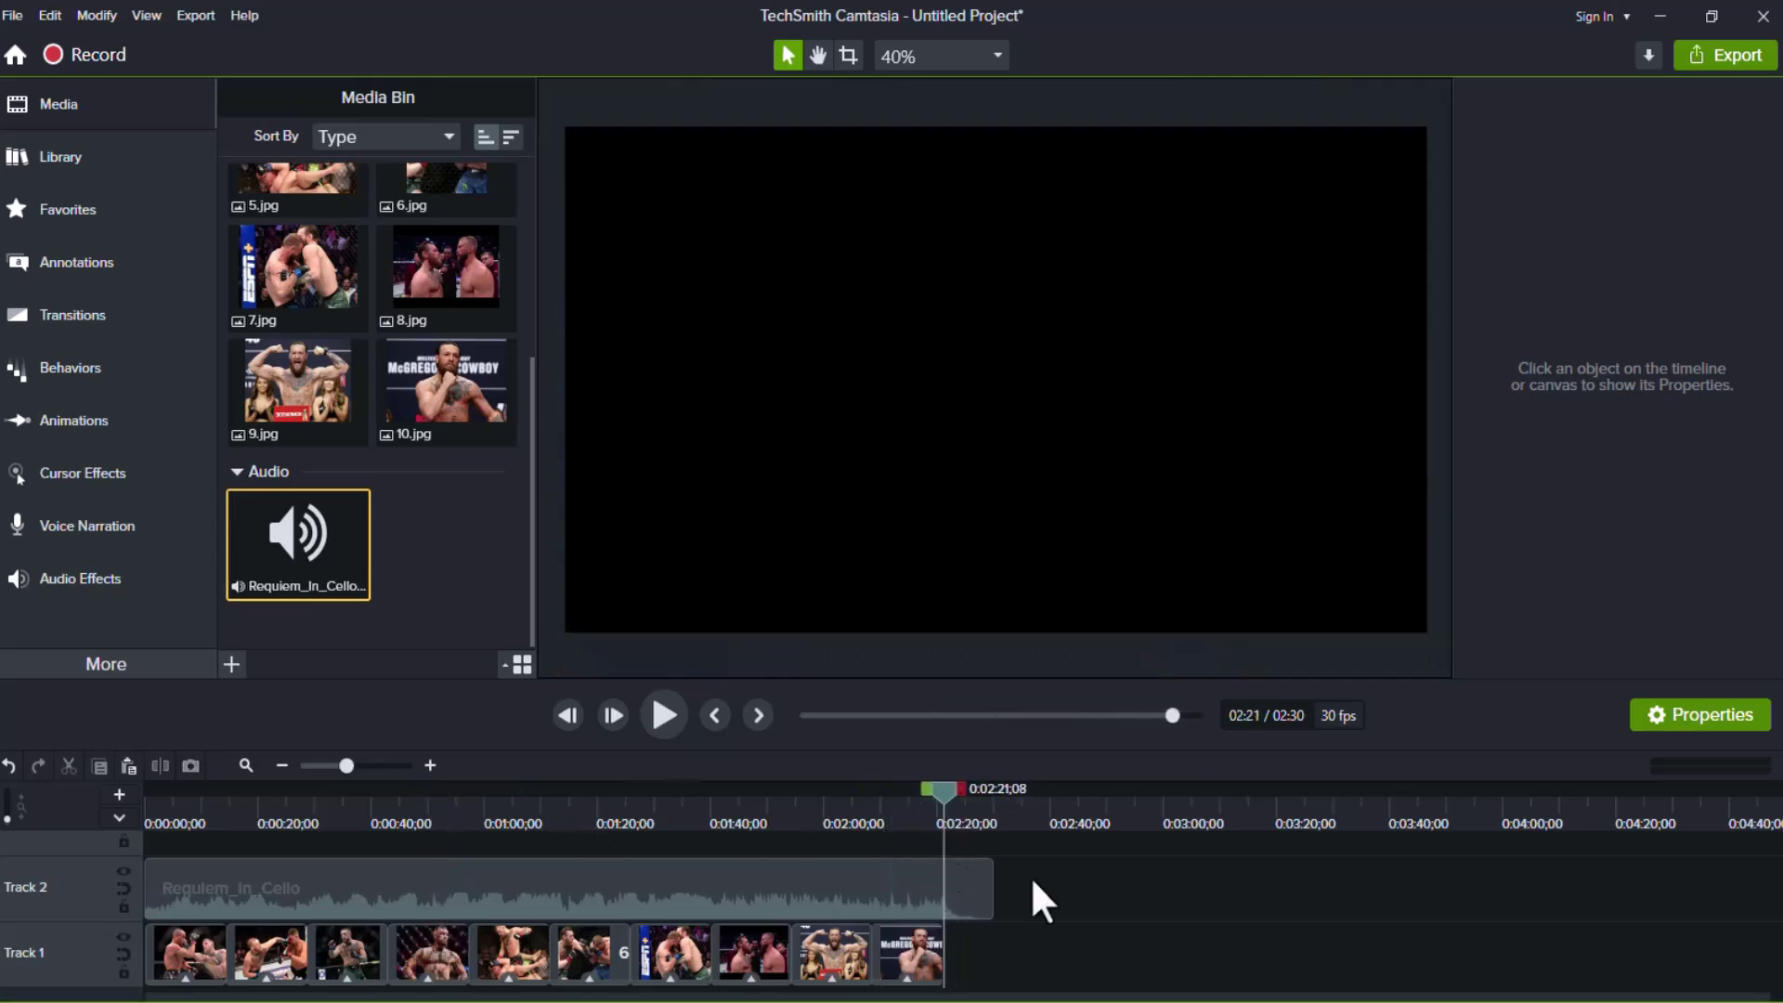
right_click(944, 789)
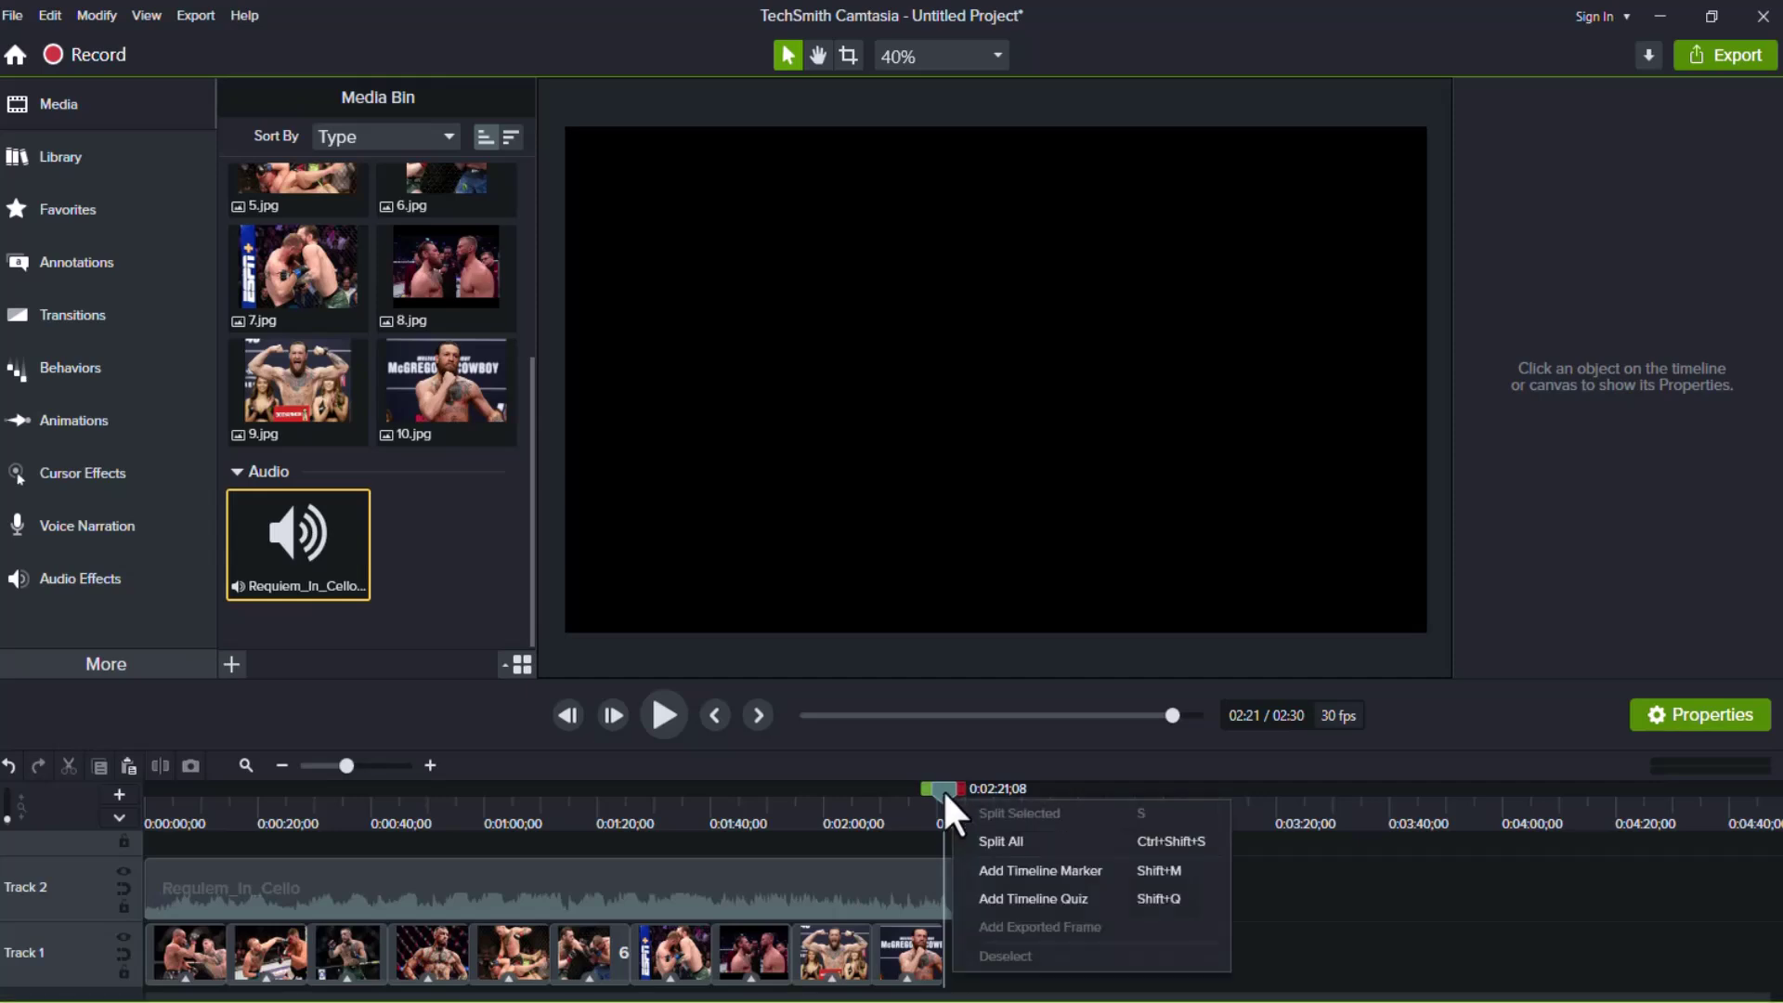
left_click(1003, 841)
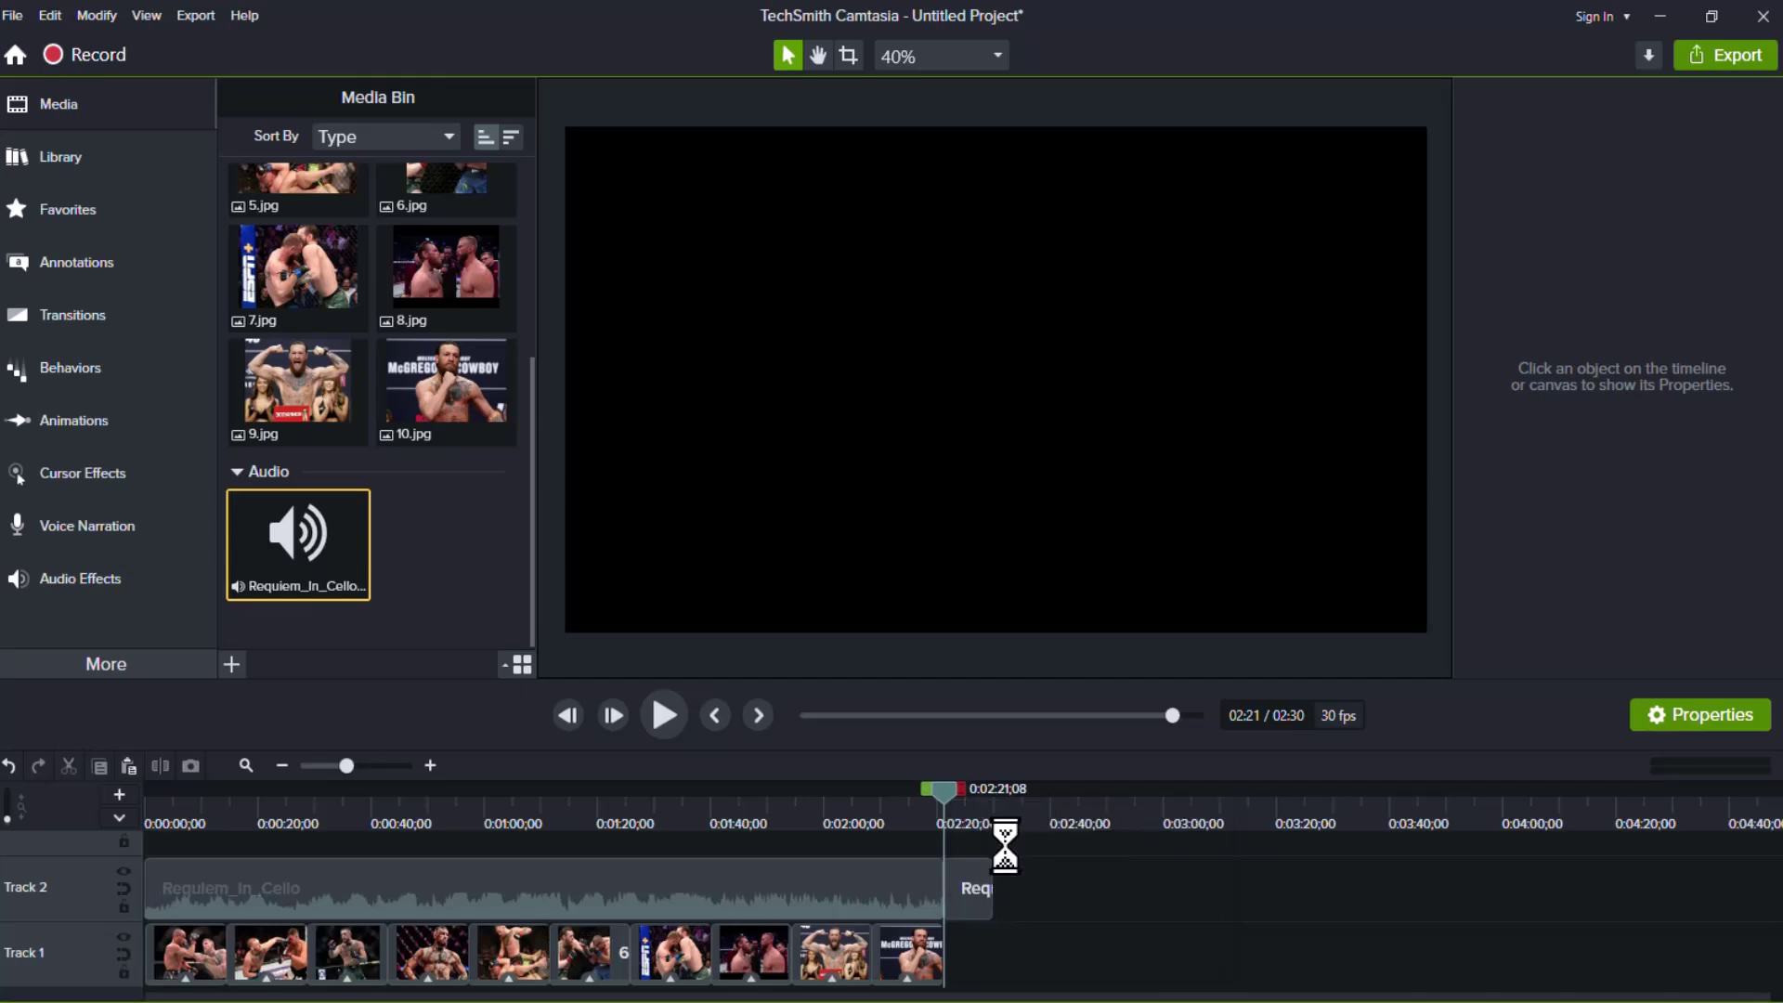
left_click(973, 901)
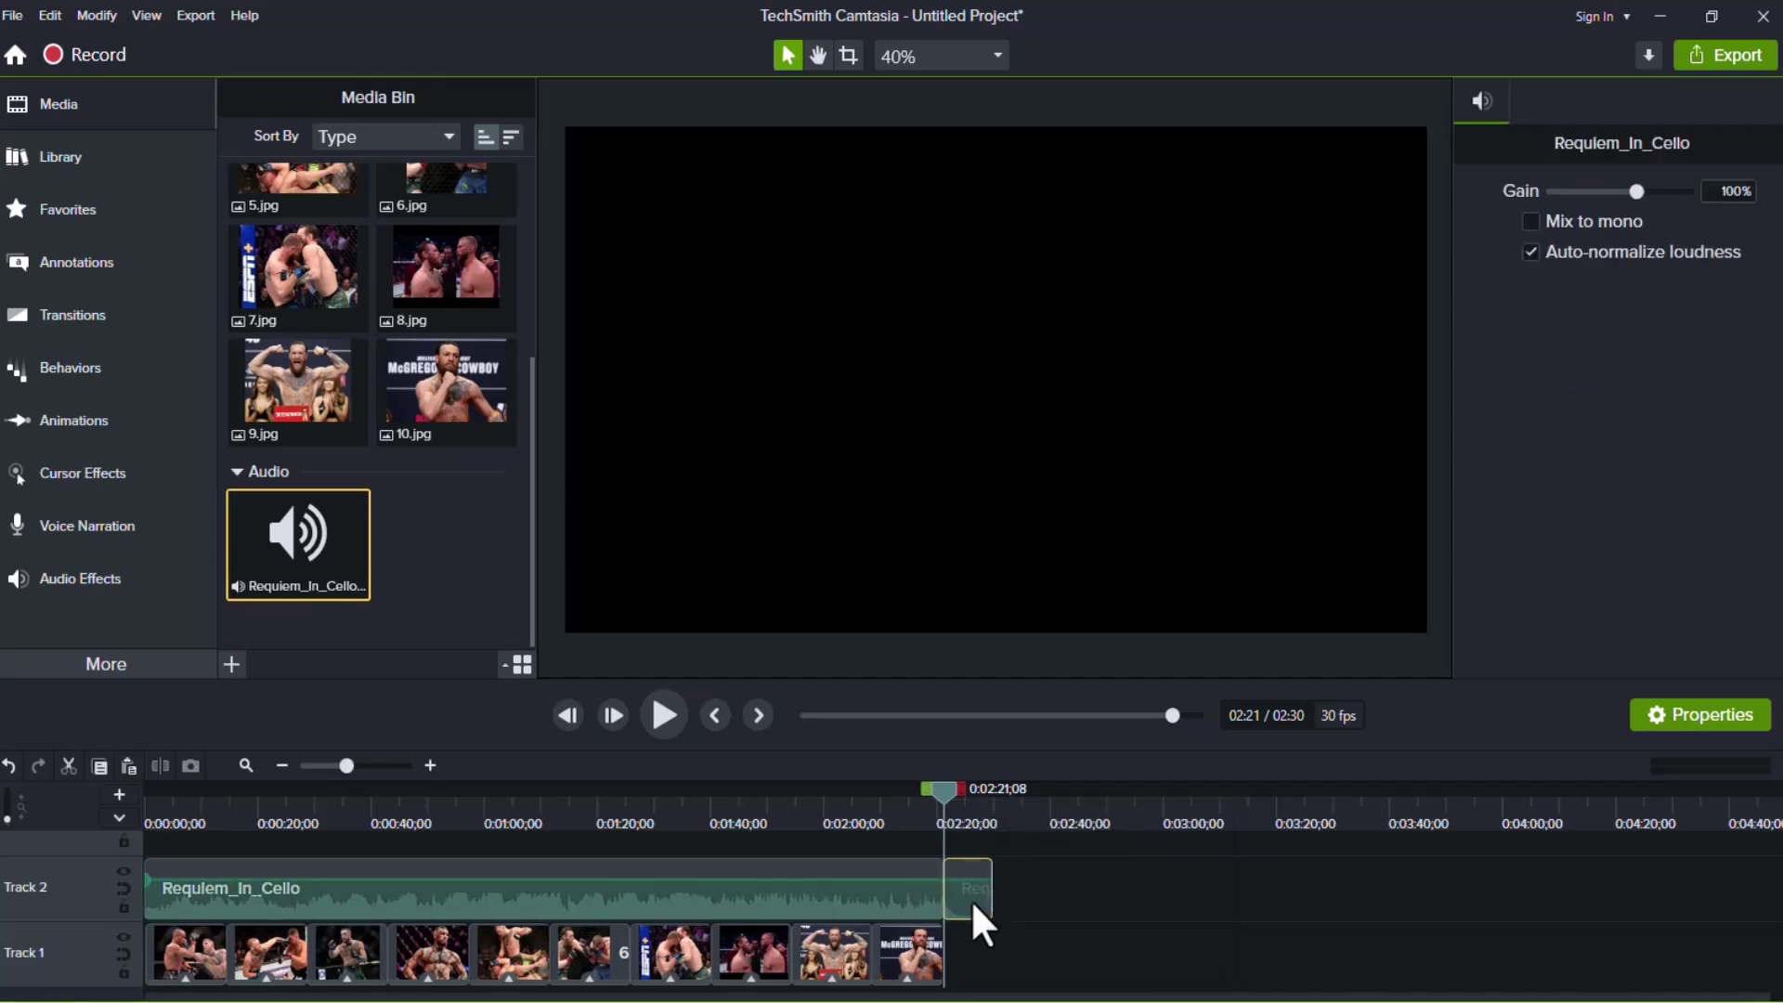
key("Delete")
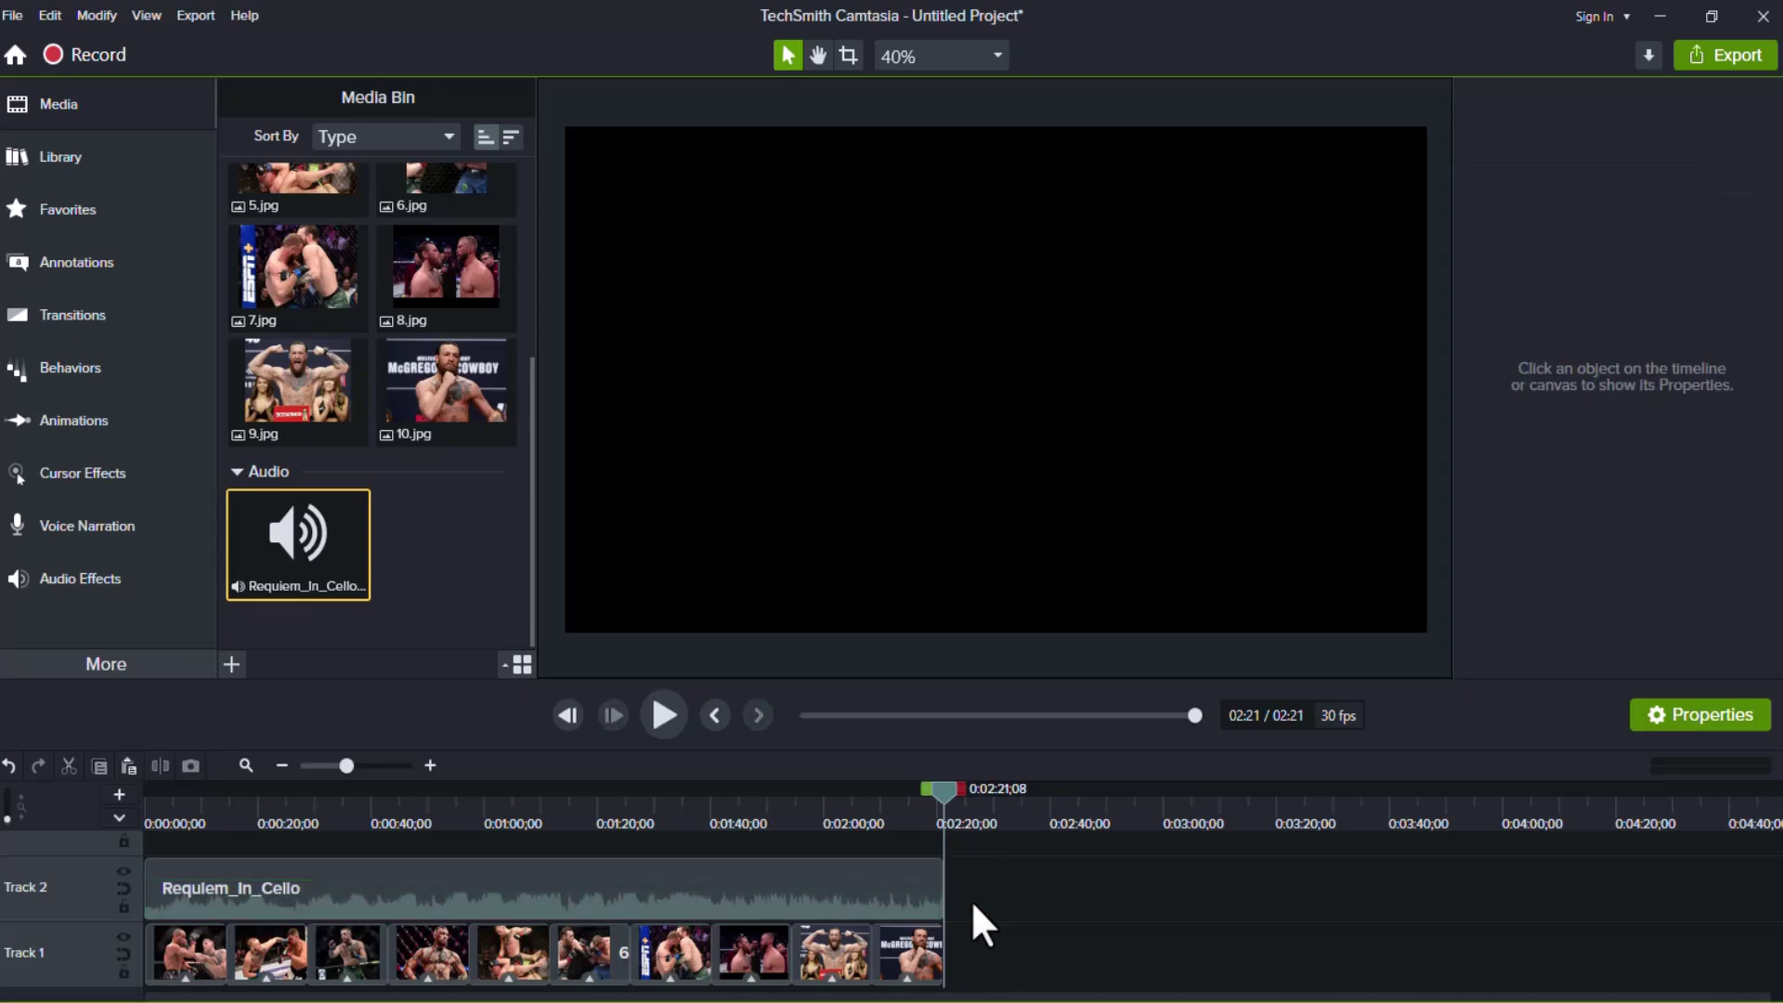
left_click(912, 901)
right_click(912, 901)
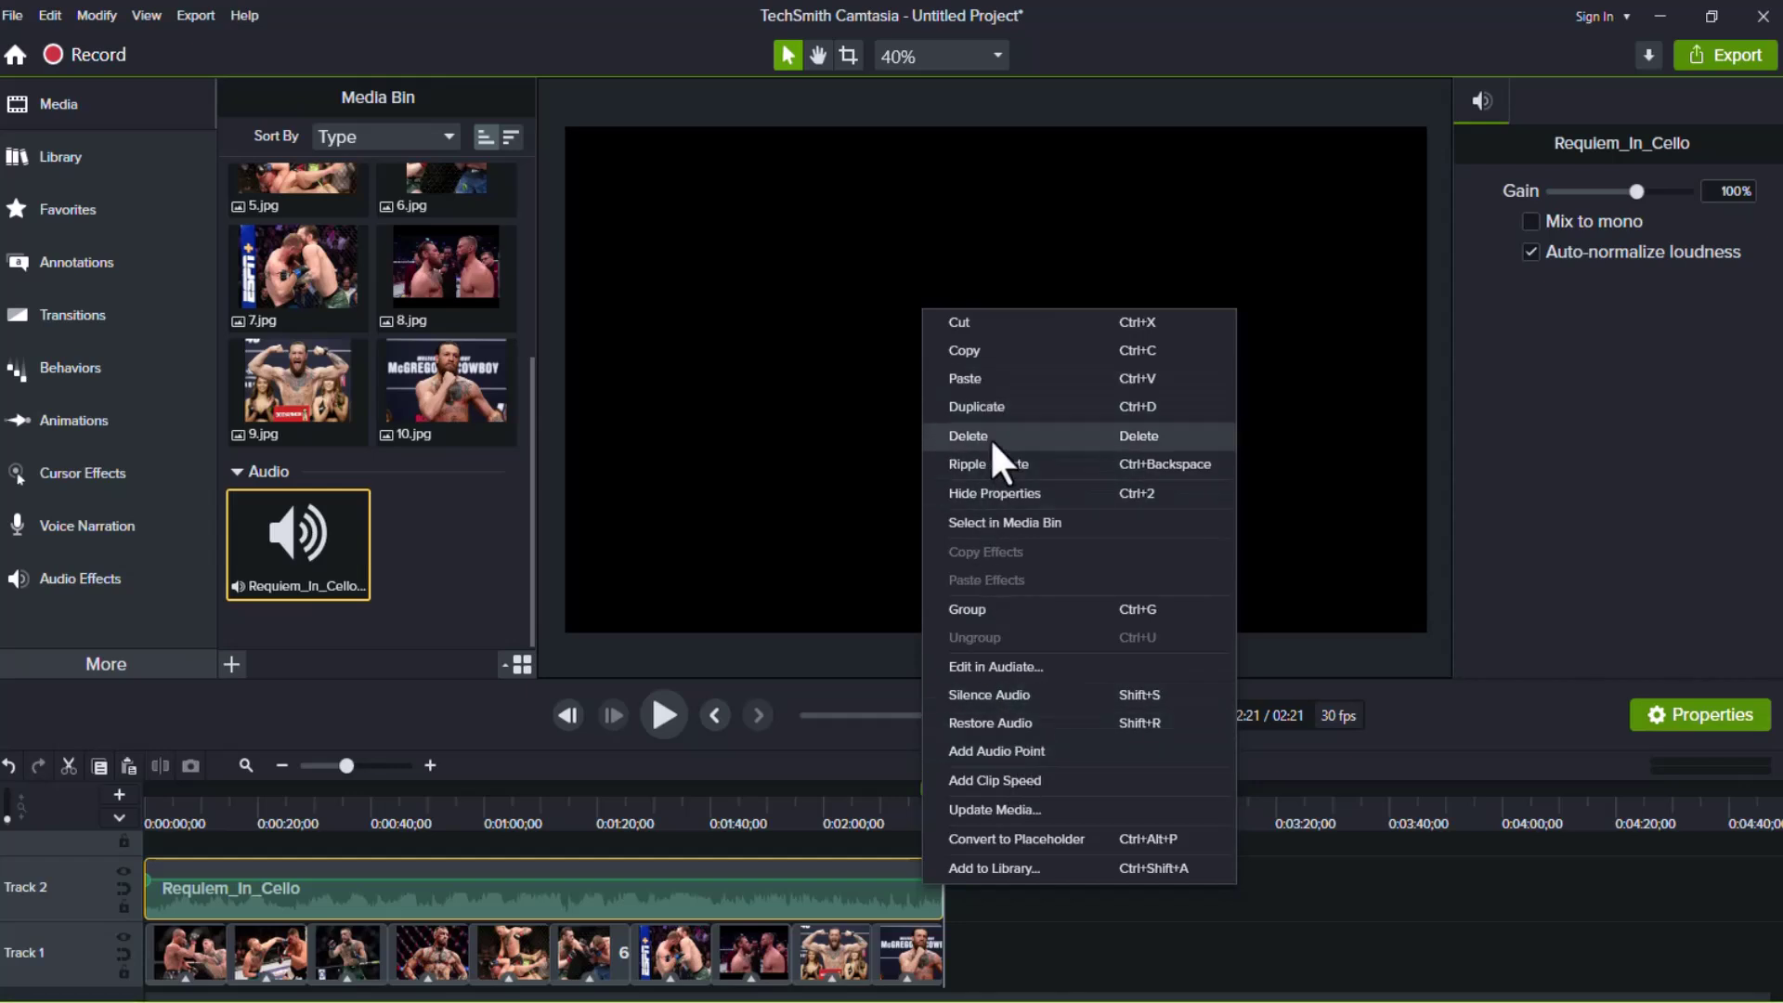
left_click(1046, 938)
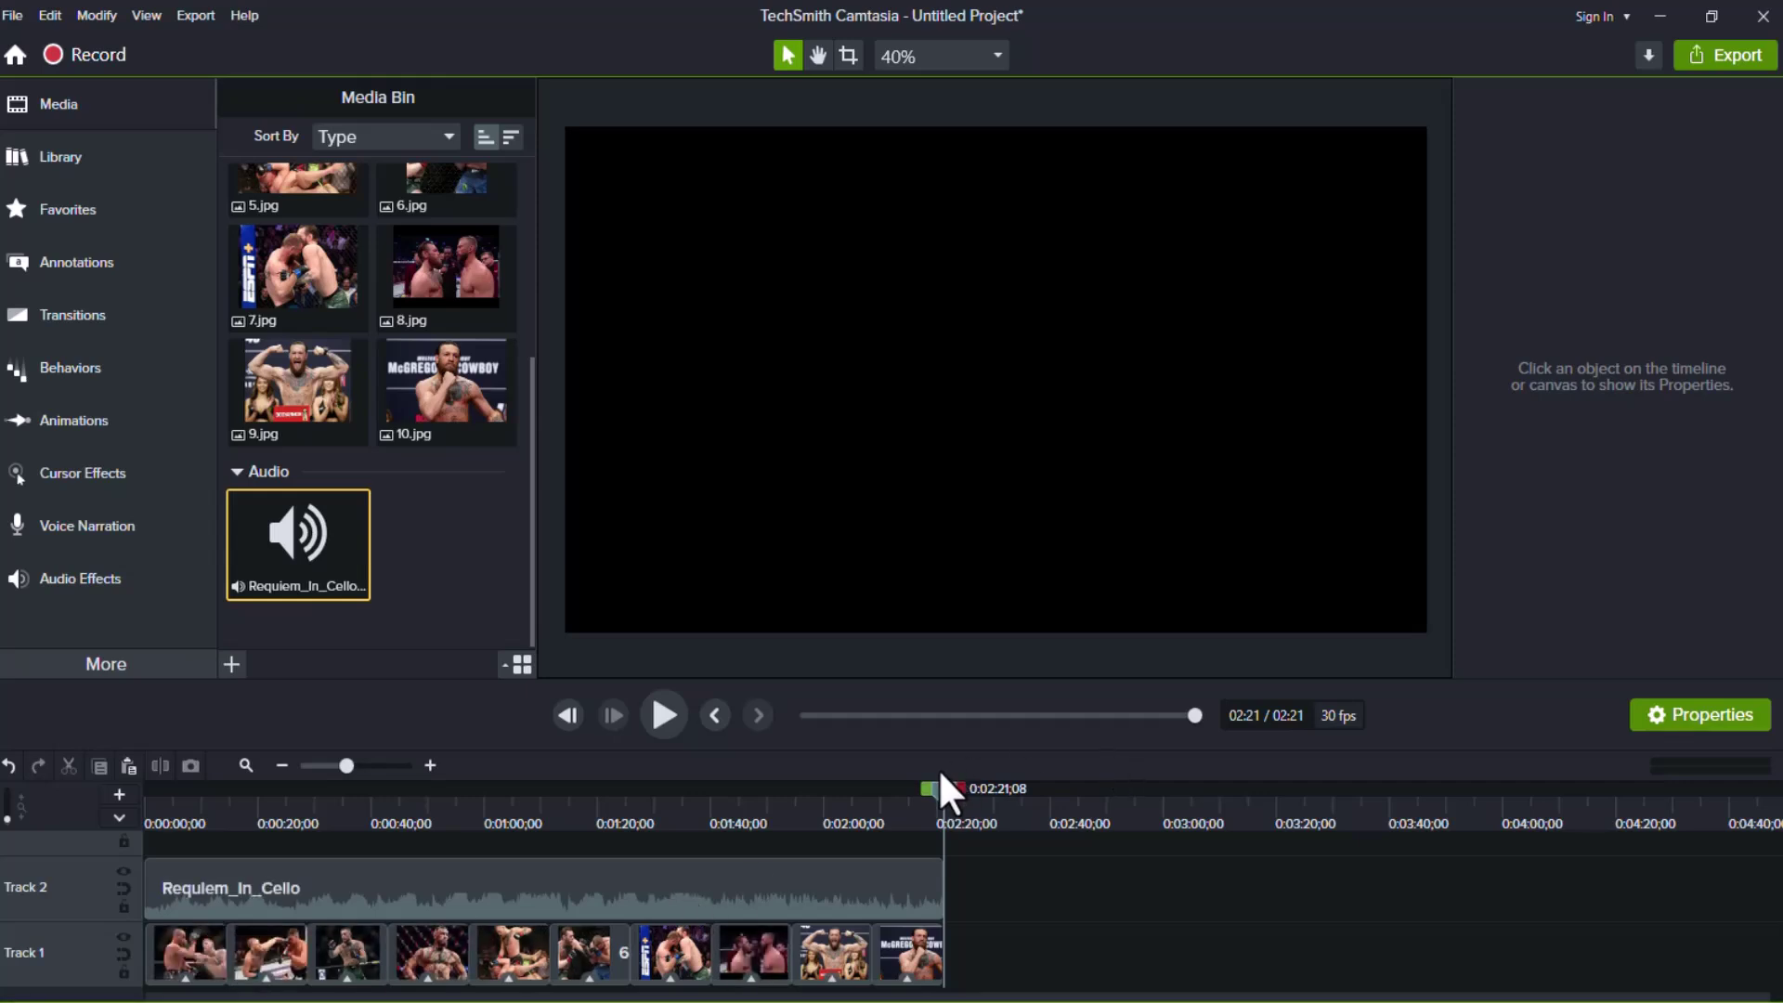
Step: Add a Zoom-n-Pan animation to image 1 that zooms to about 306% on the right-hand fighter, stretched across the whole clip
left_click_drag(946, 789, 147, 796)
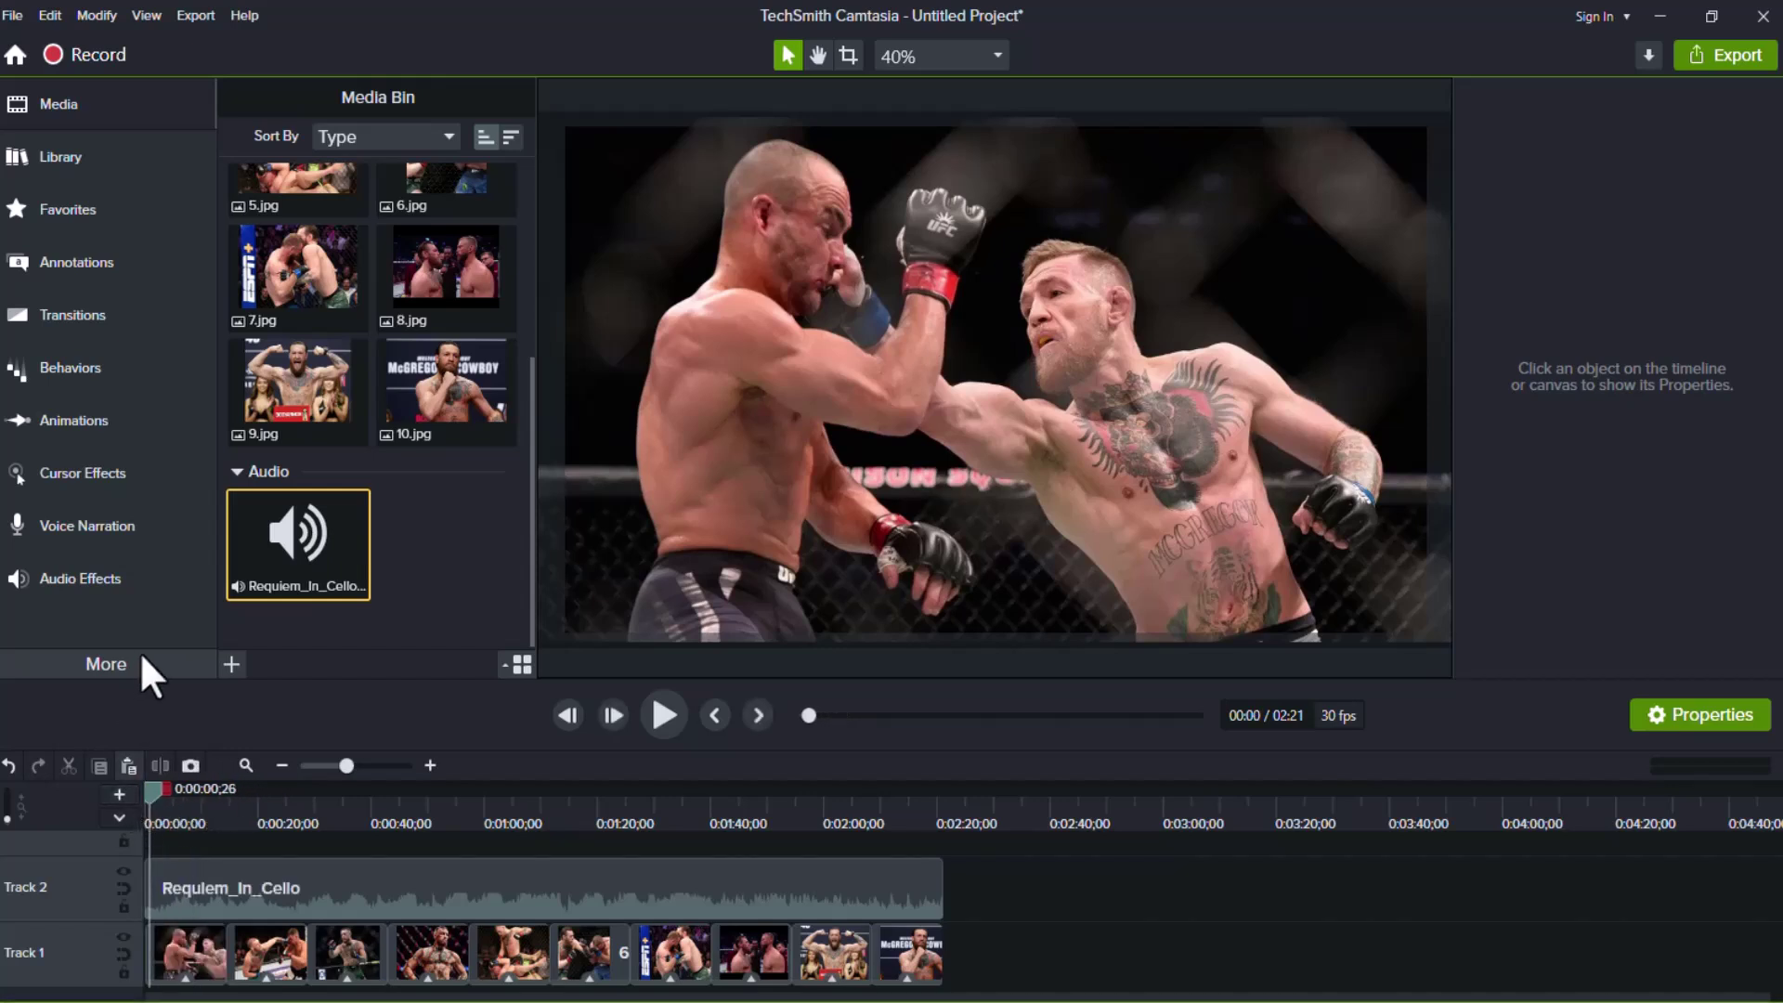
left_click(52, 420)
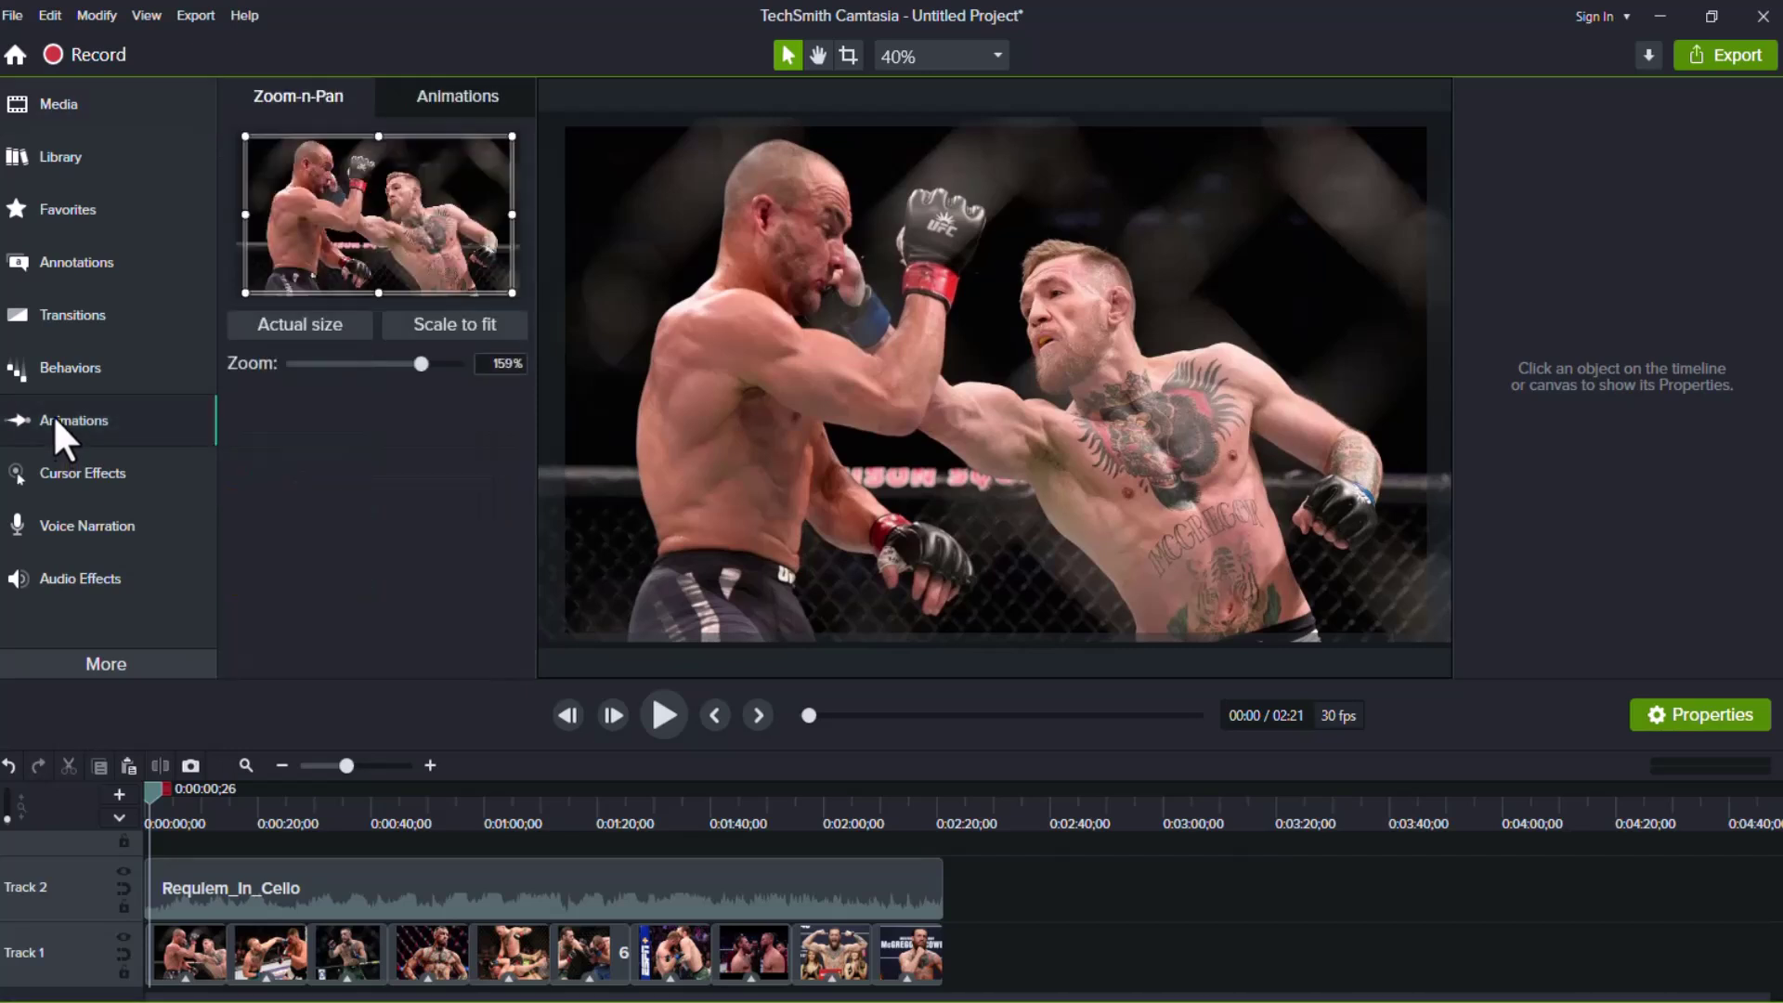
left_click(199, 957)
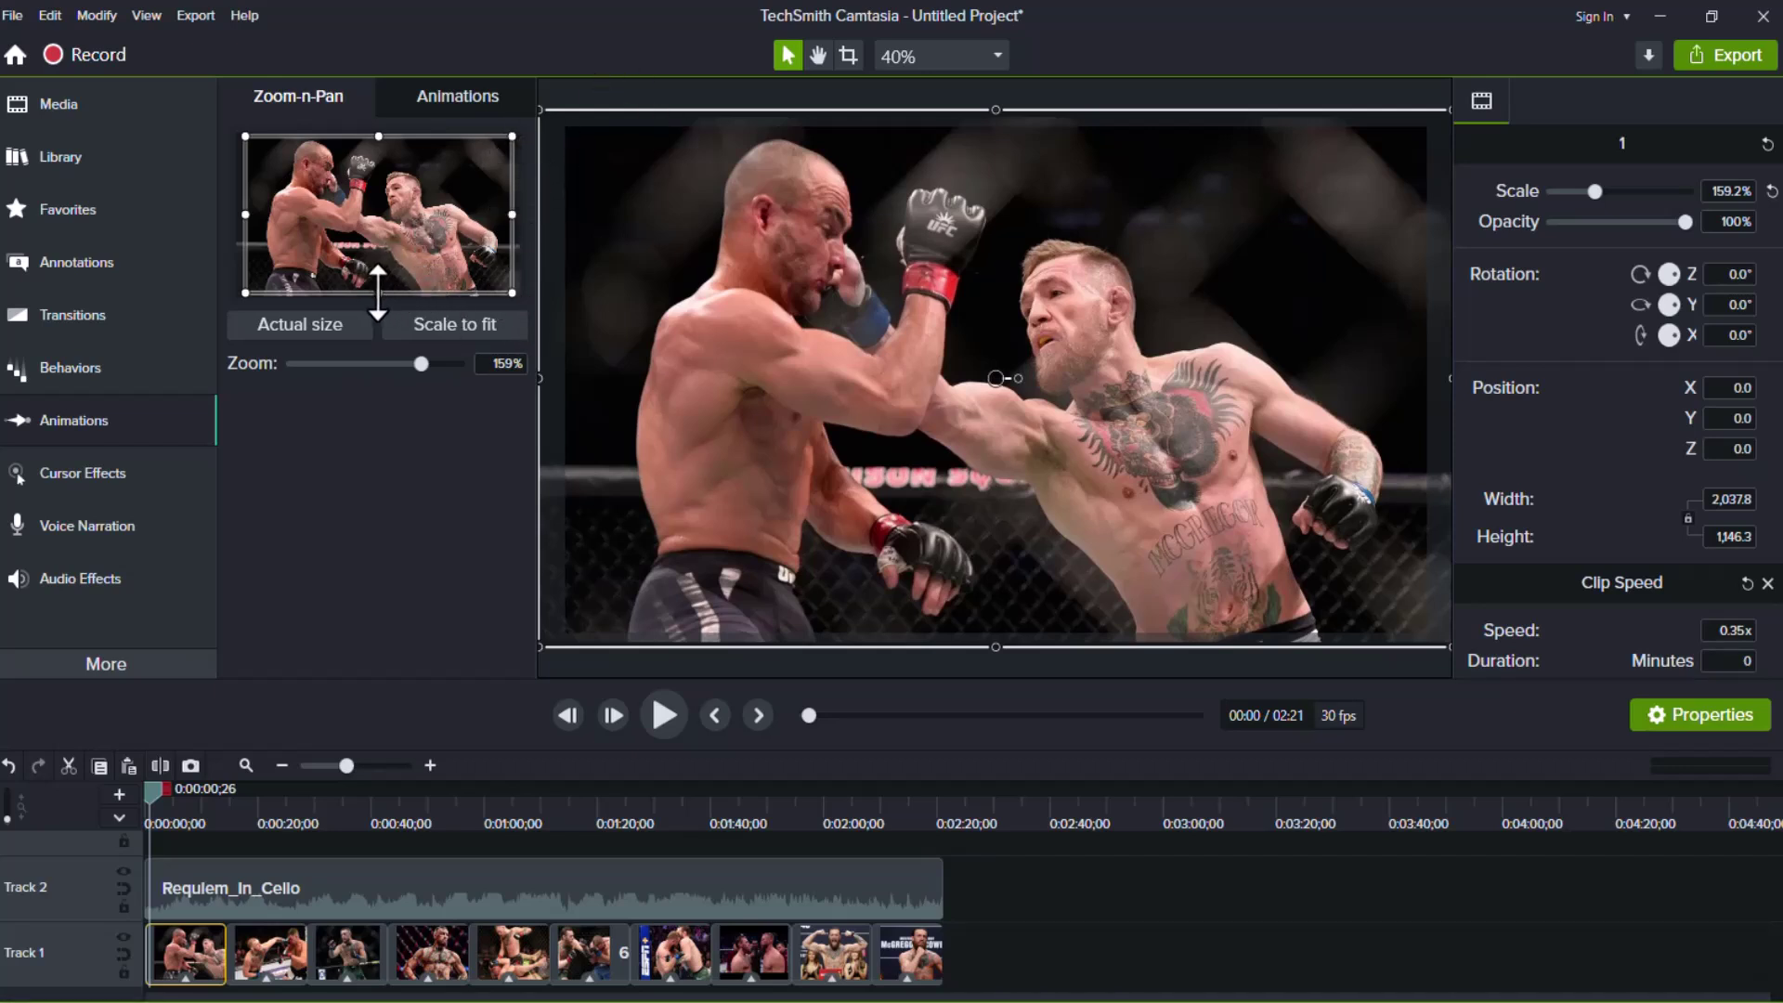
left_click_drag(246, 294, 405, 211)
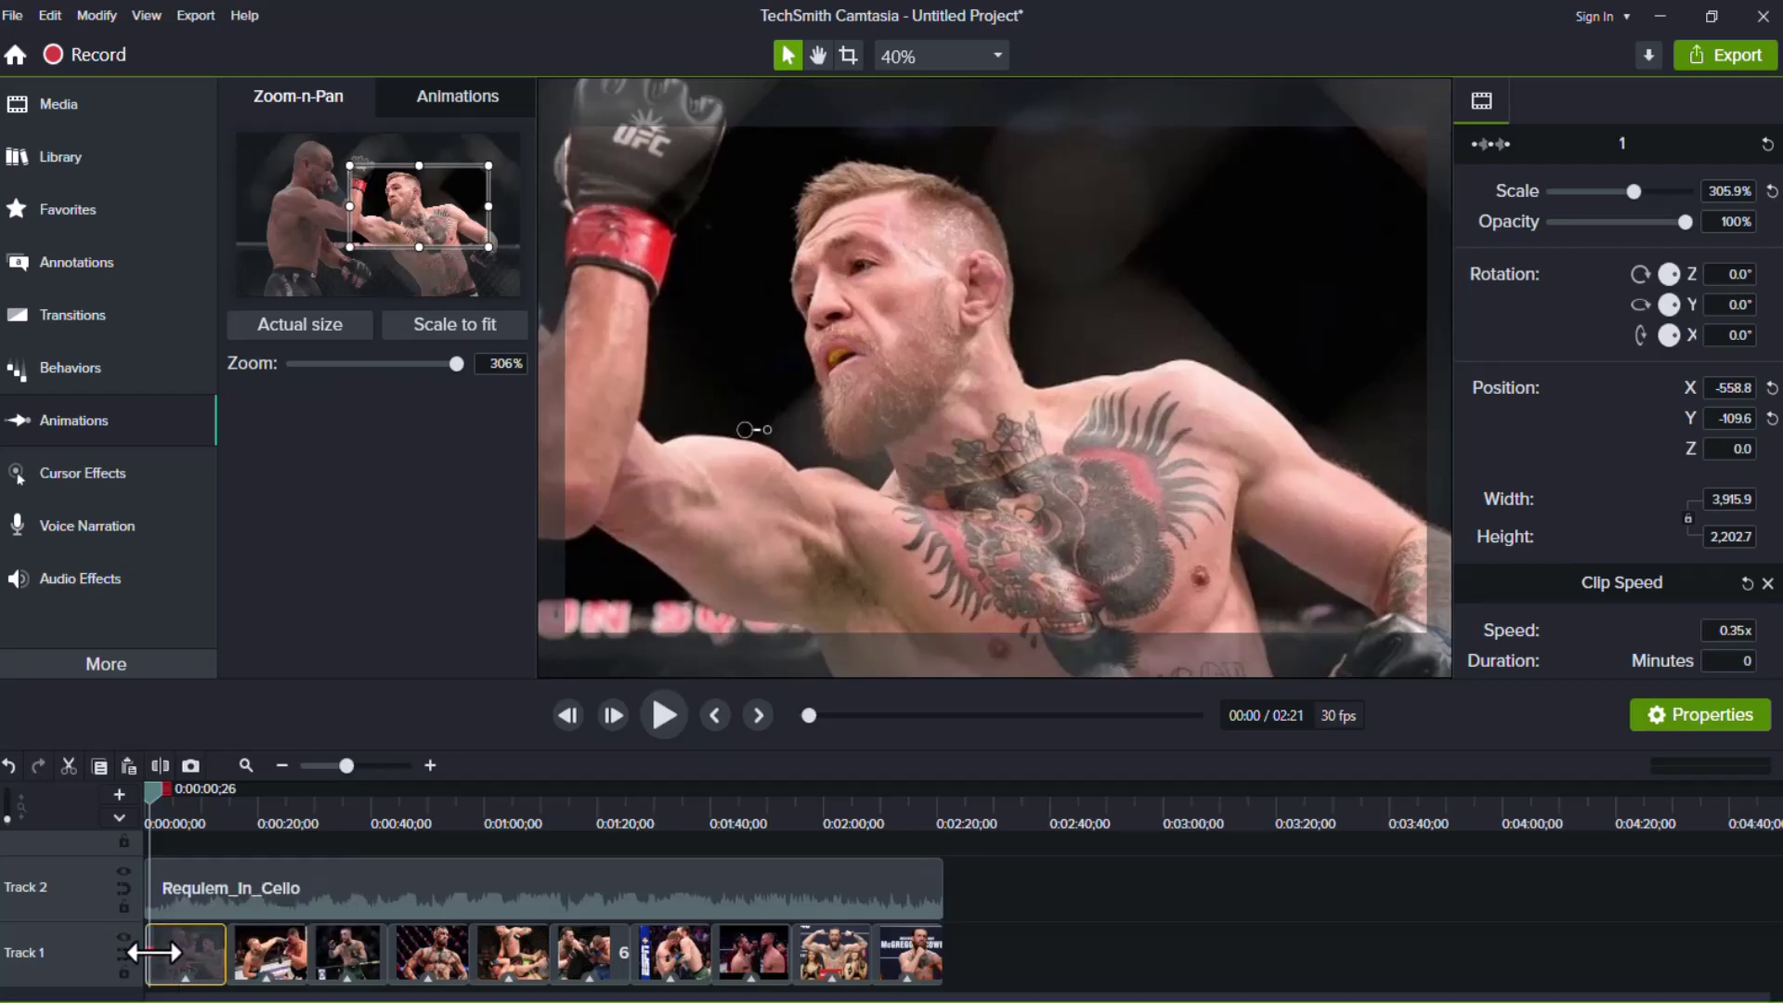
left_click_drag(154, 953, 226, 954)
left_click_drag(225, 792, 148, 799)
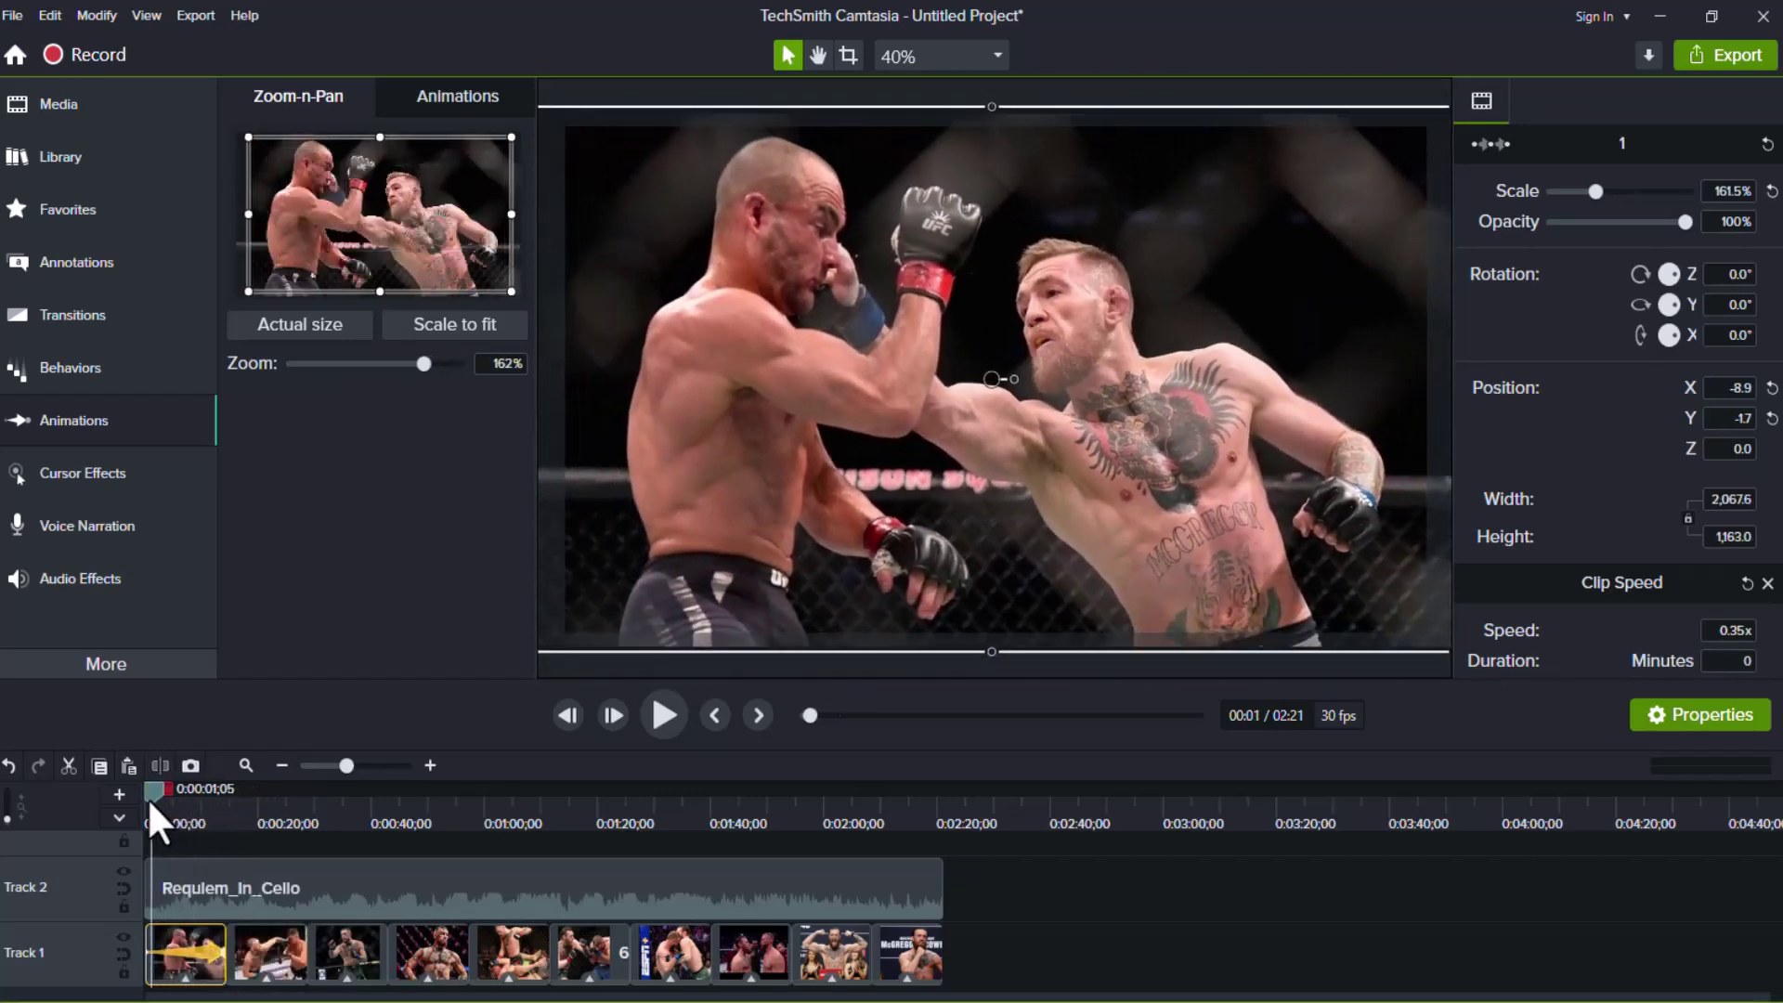
left_click(662, 716)
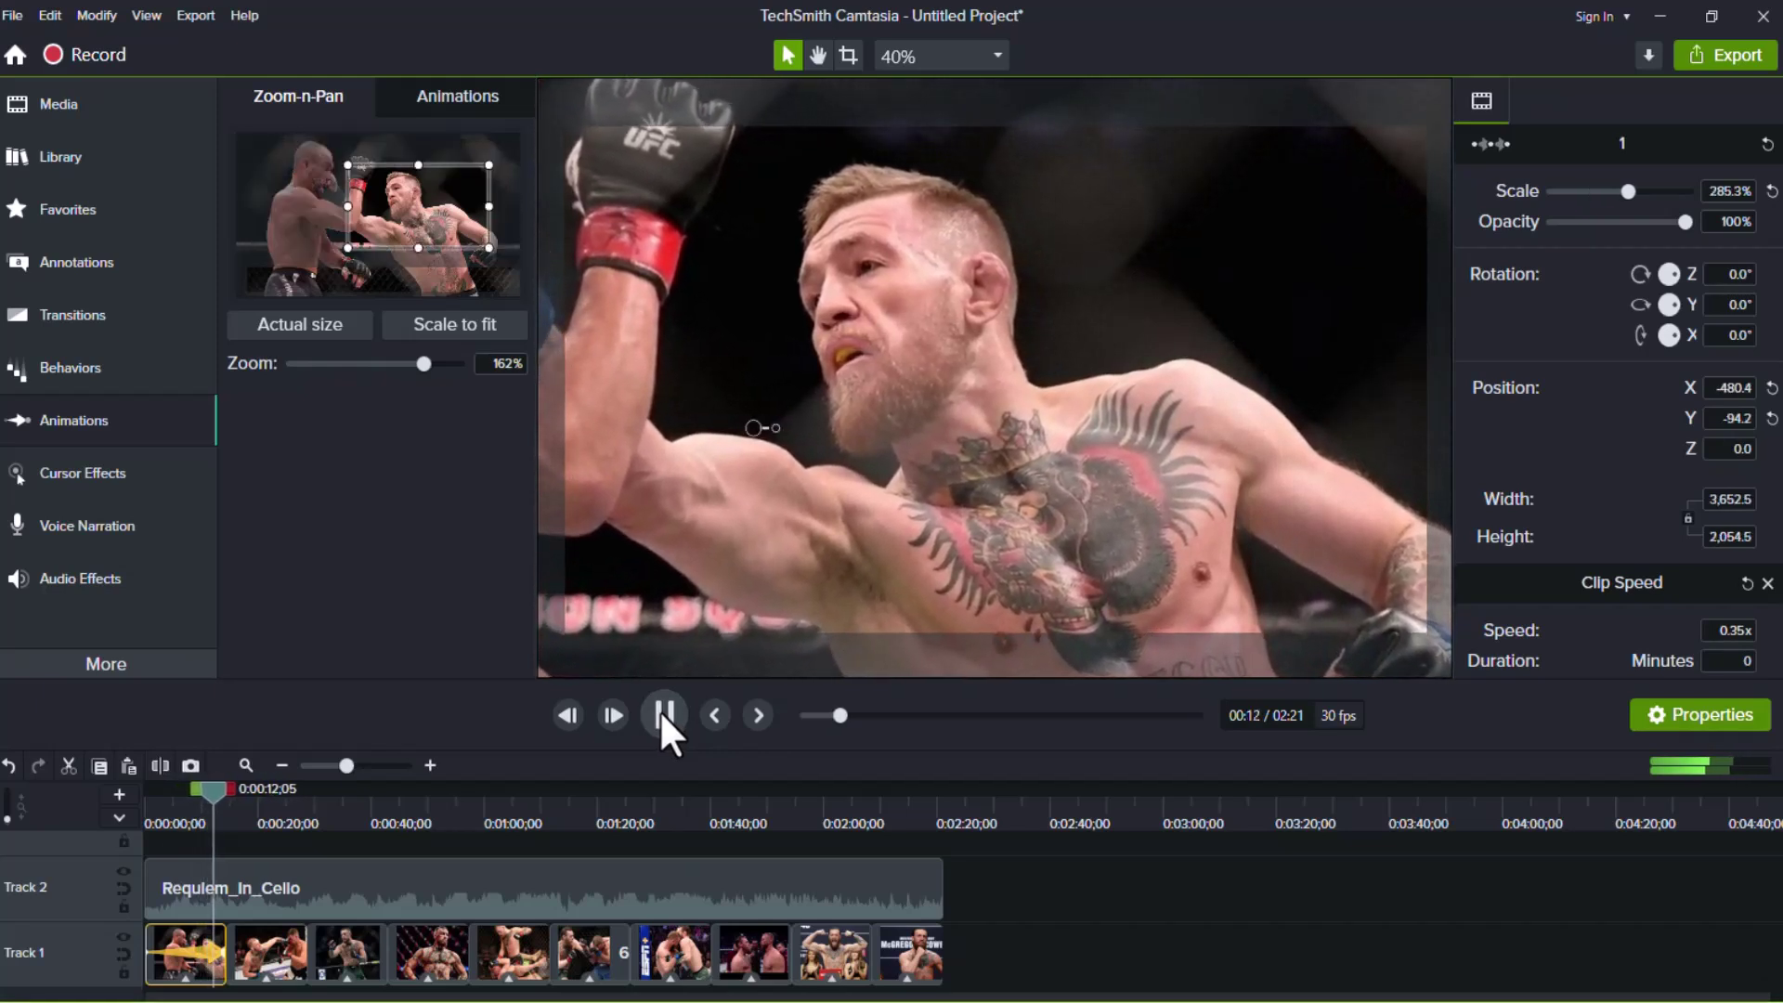
left_click(662, 716)
Step: Add a Zoom-n-Pan animation to image 2 that zooms to about 422% on the right-hand fighter, stretched across the whole clip
left_click_drag(230, 793, 232, 796)
left_click(258, 950)
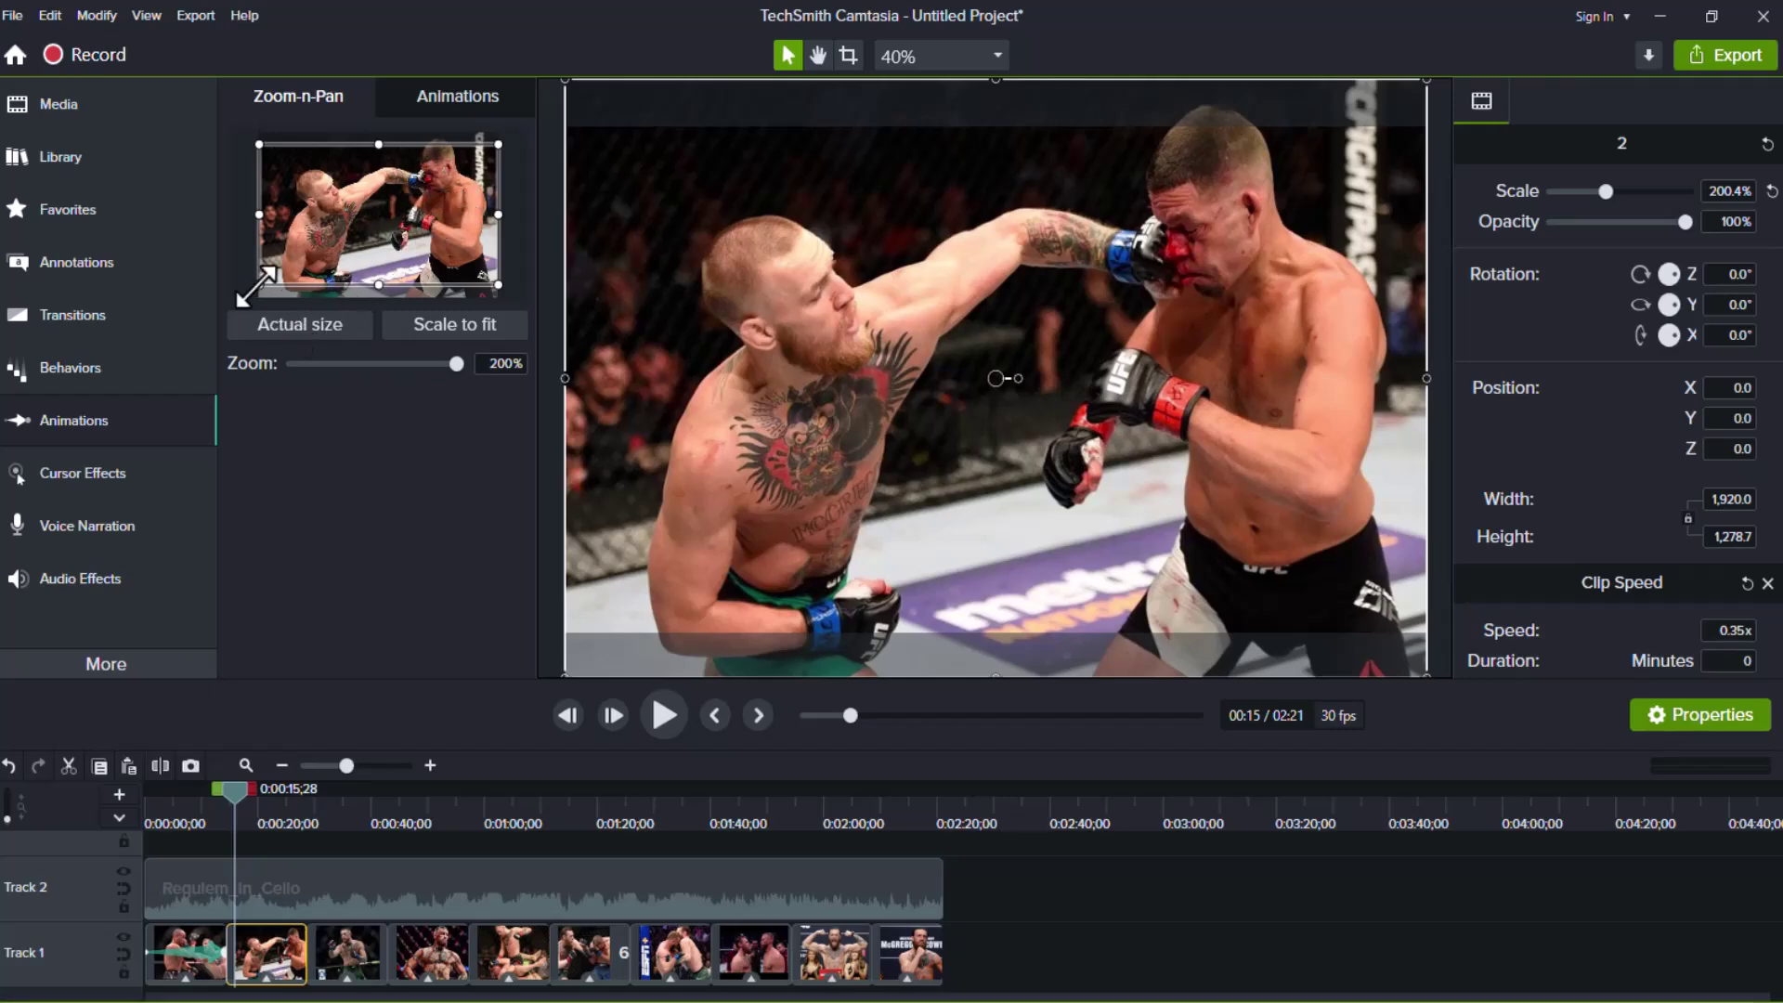
left_click_drag(258, 284, 389, 212)
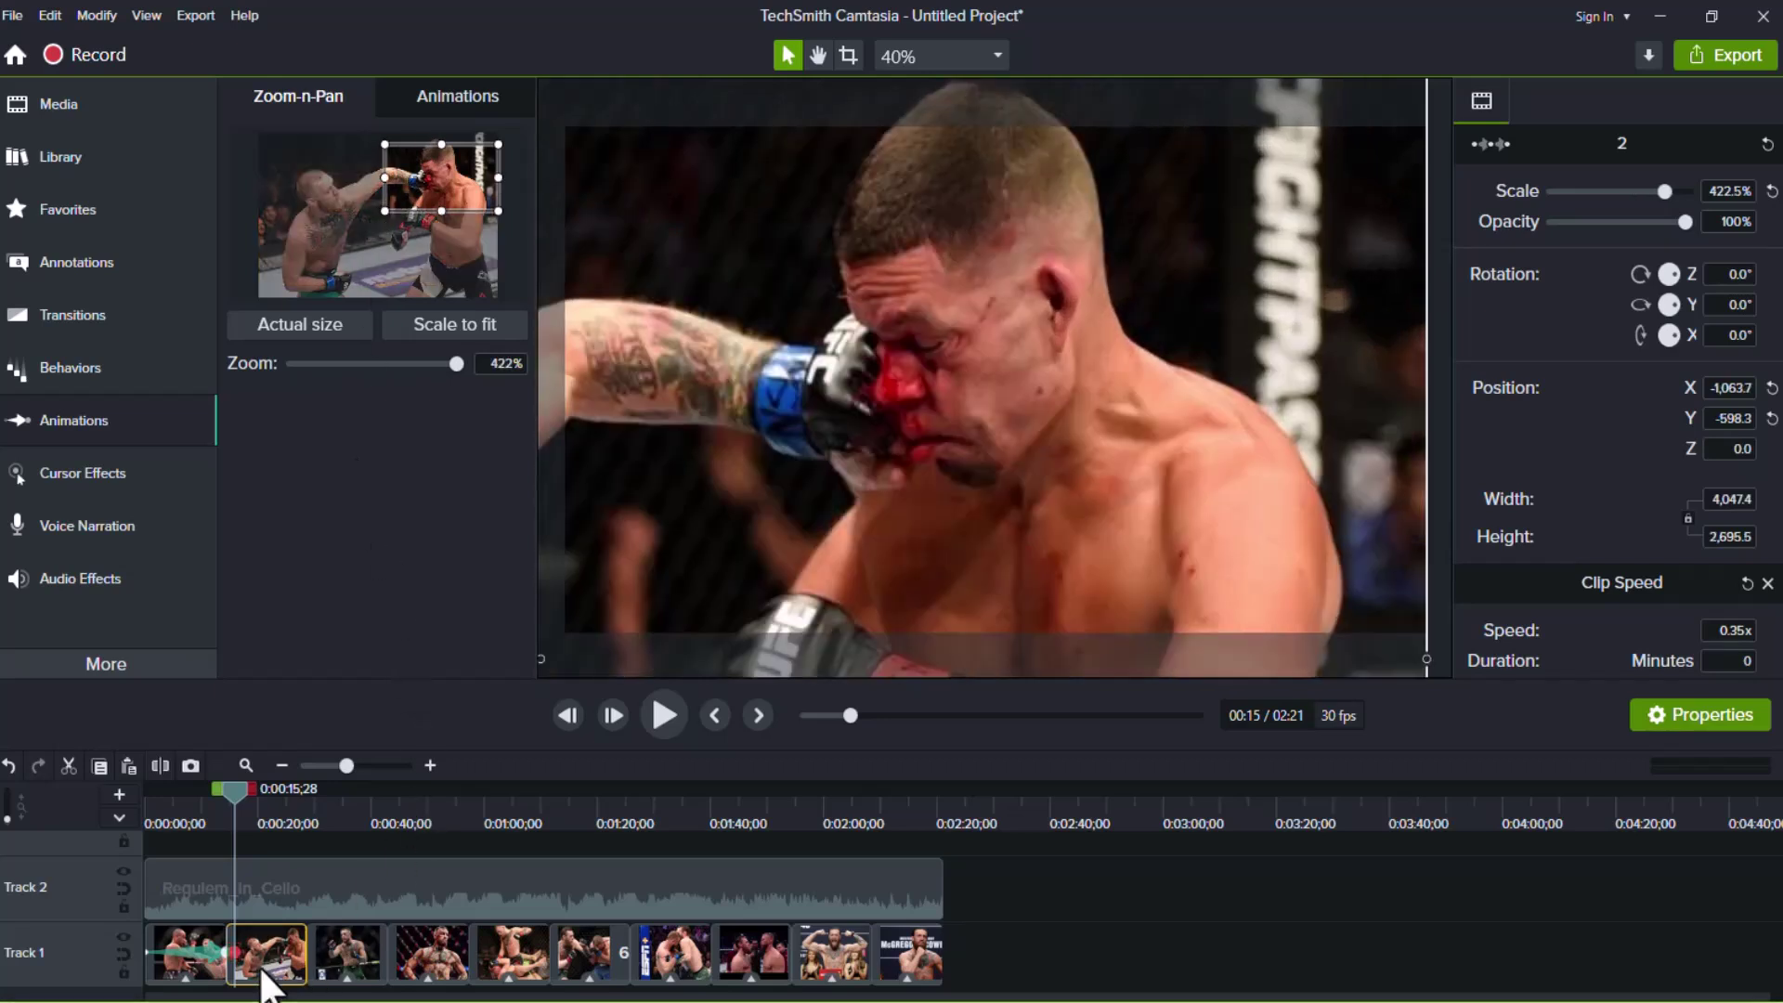
left_click_drag(235, 952, 316, 943)
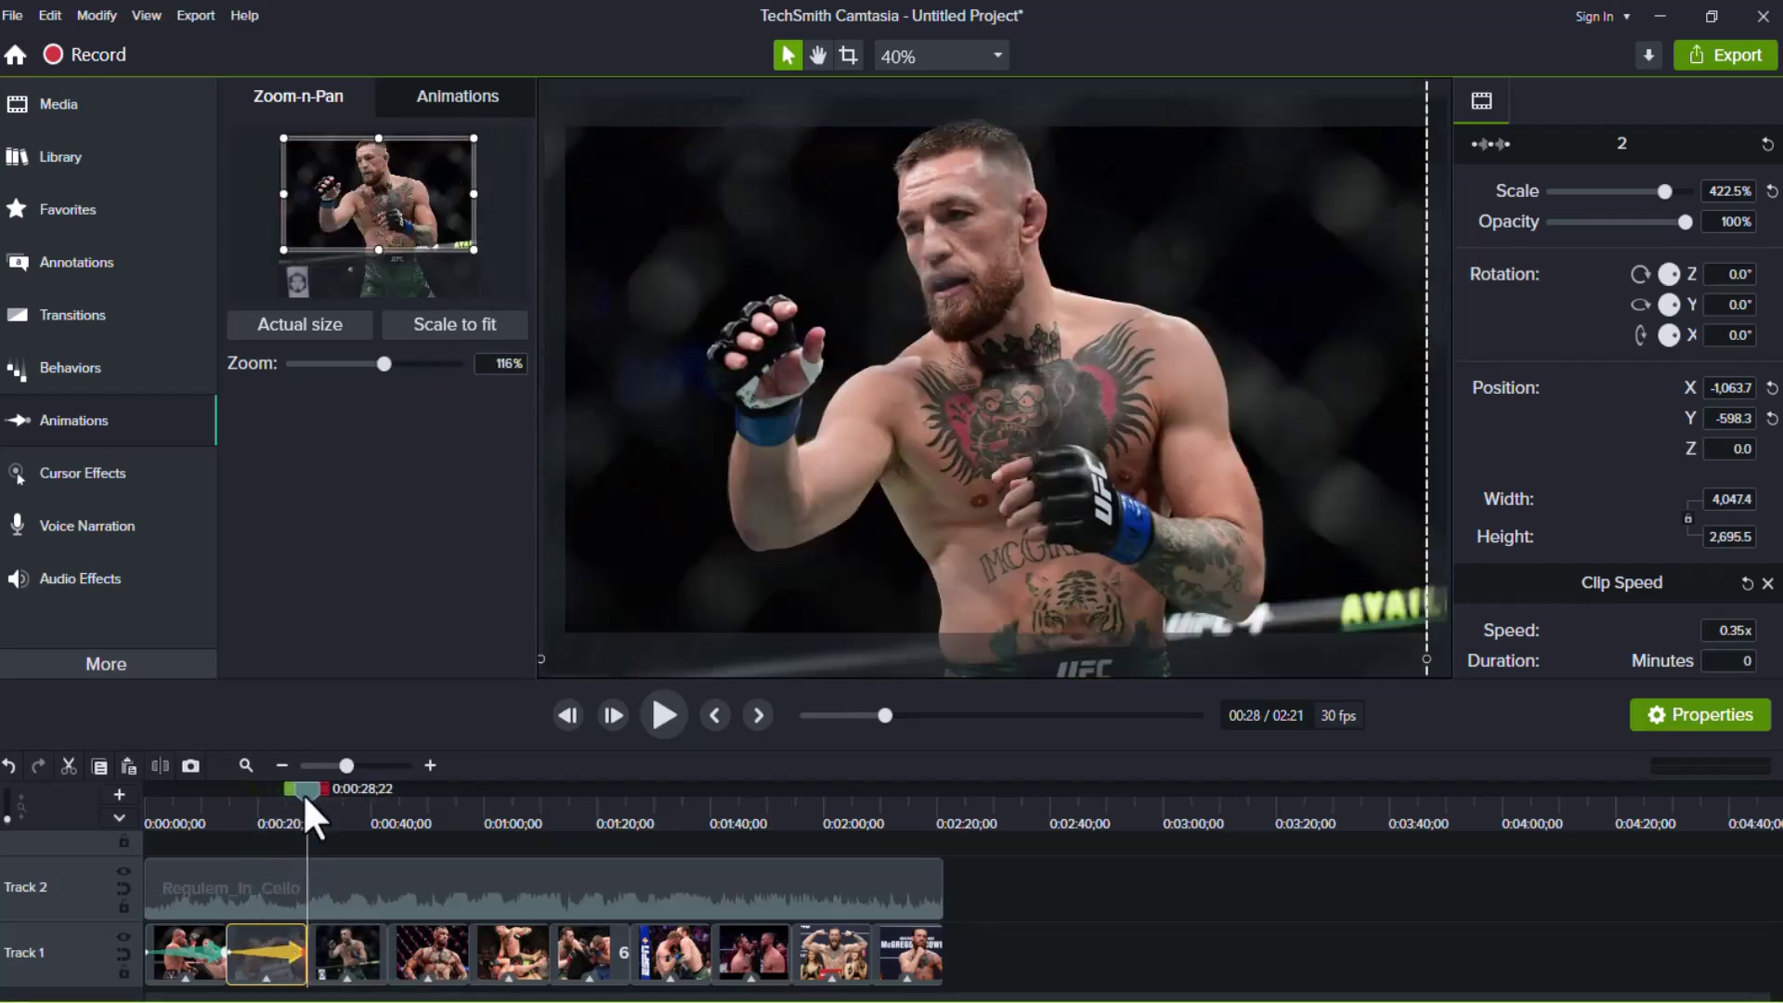
left_click_drag(304, 791, 149, 797)
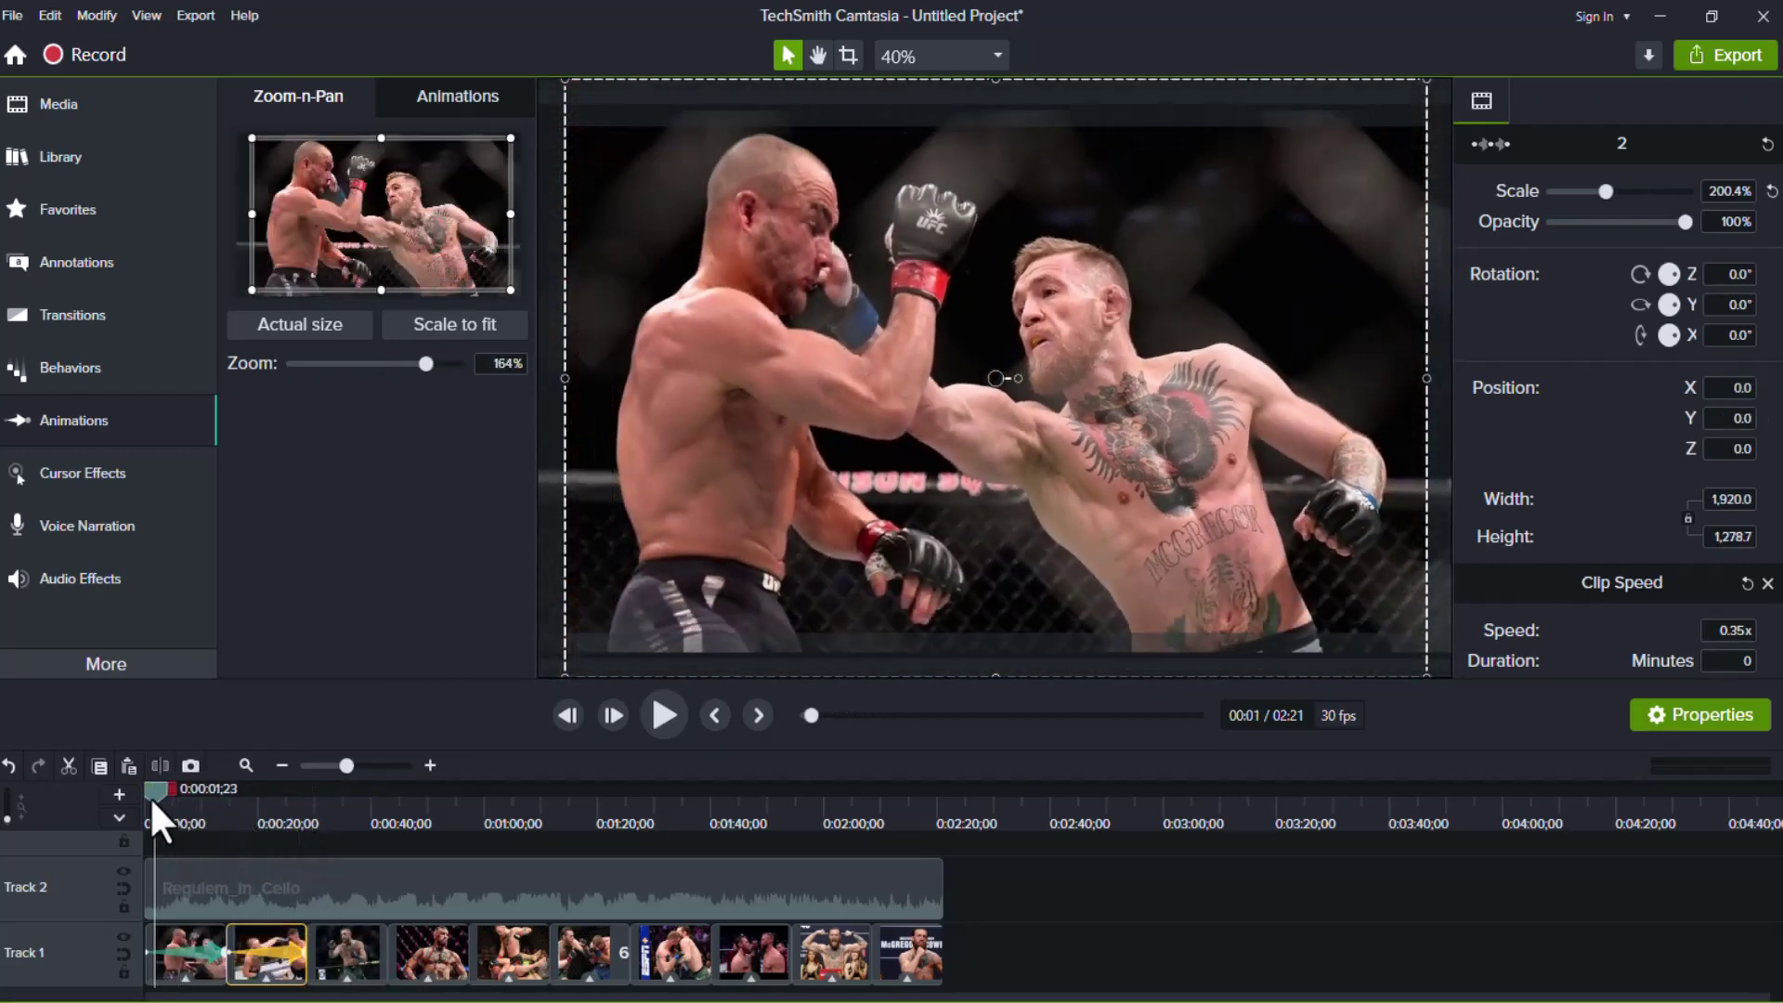
left_click(662, 715)
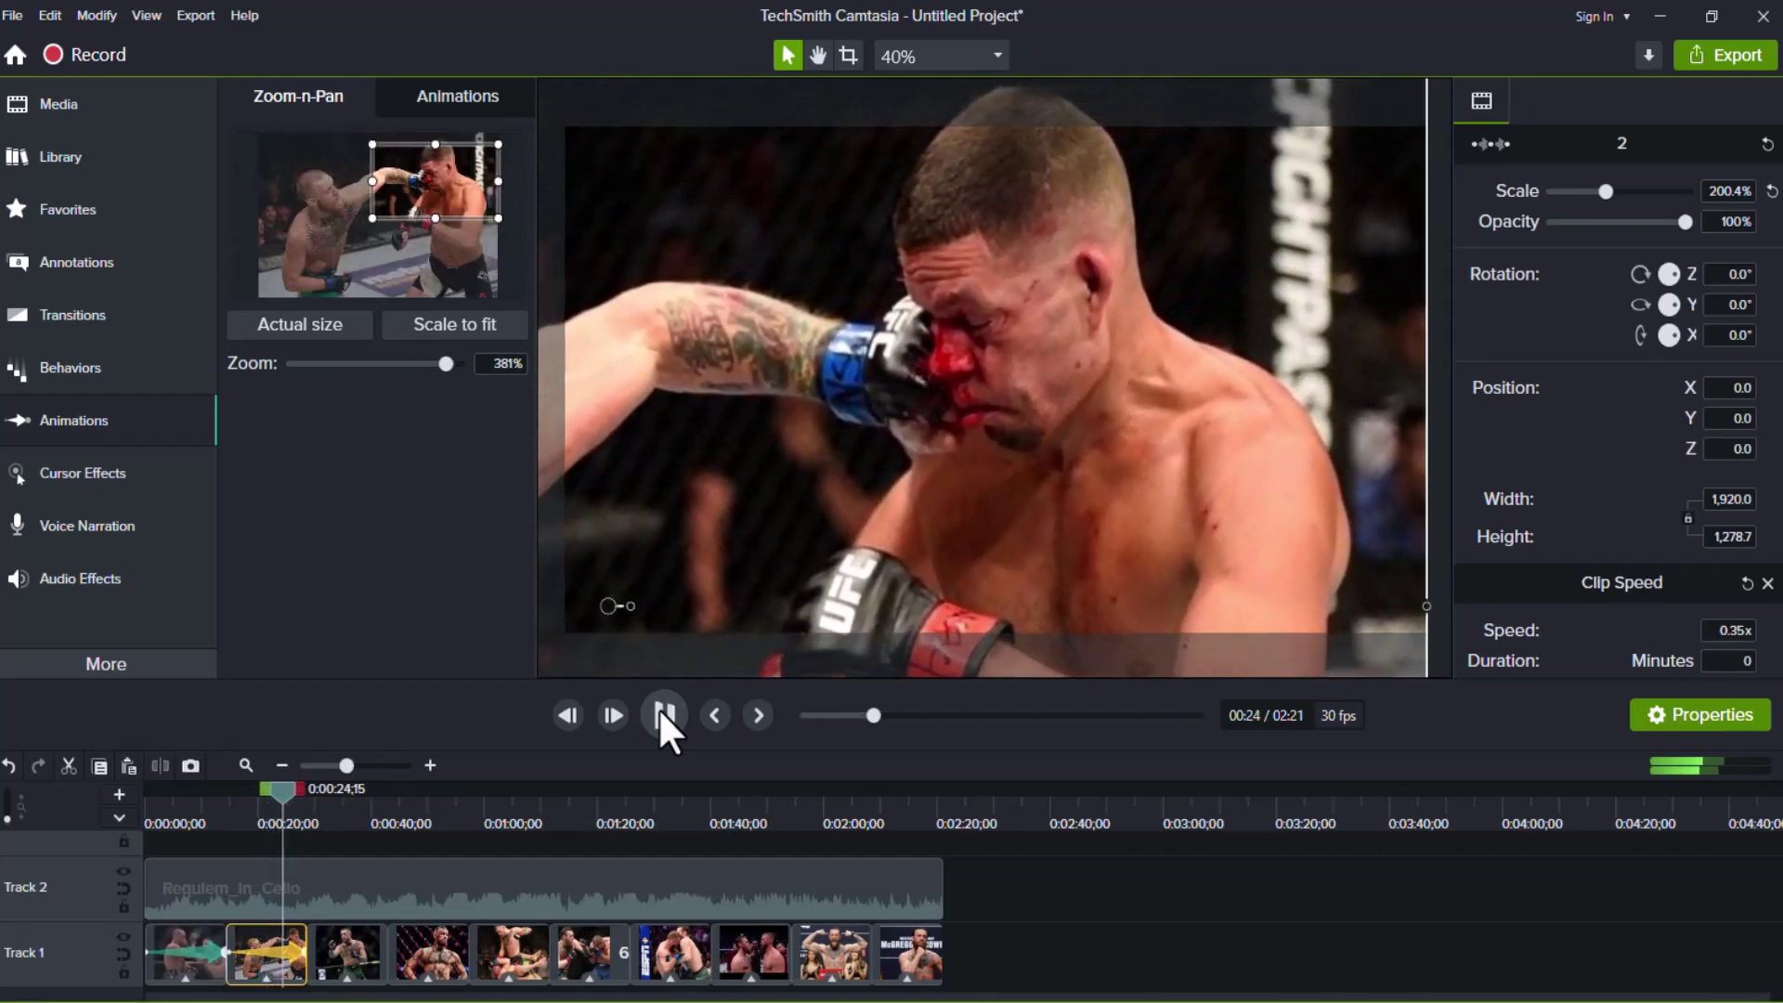
left_click(662, 714)
Step: Add the Cross Zoom transition to the clips of images 1 and 2 on Track 1 and preview it
left_click_drag(279, 787, 223, 786)
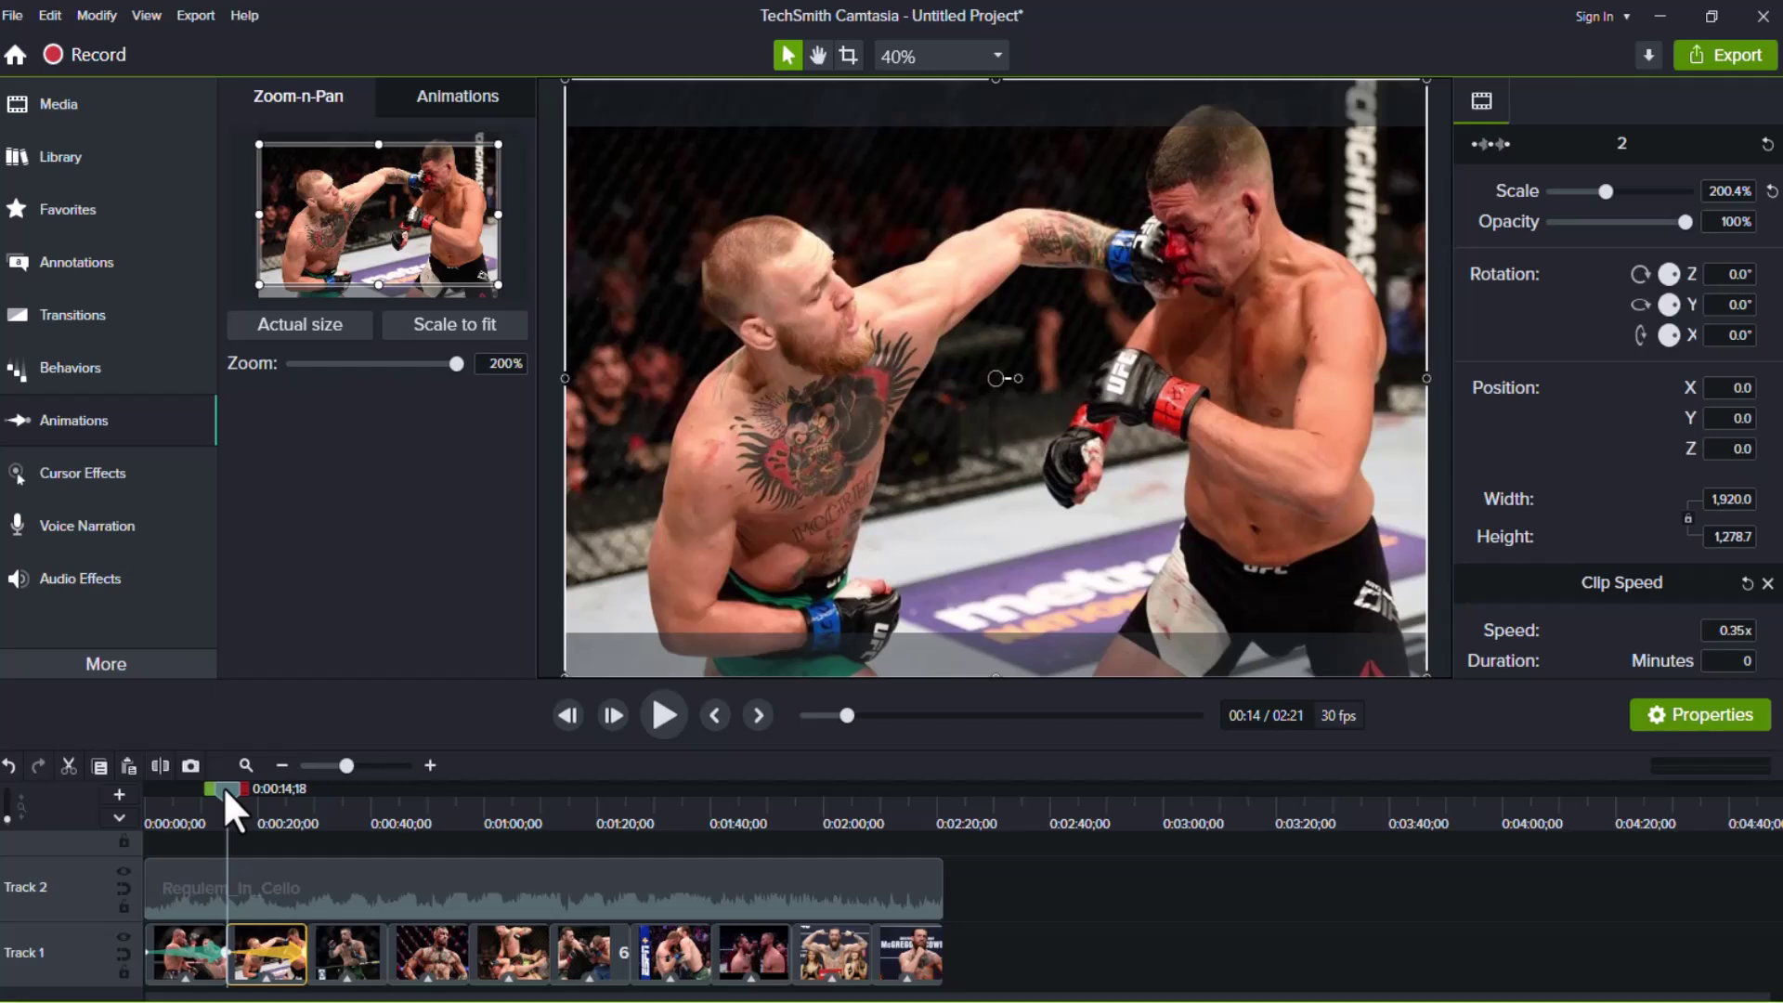
left_click(191, 971, "ctrl")
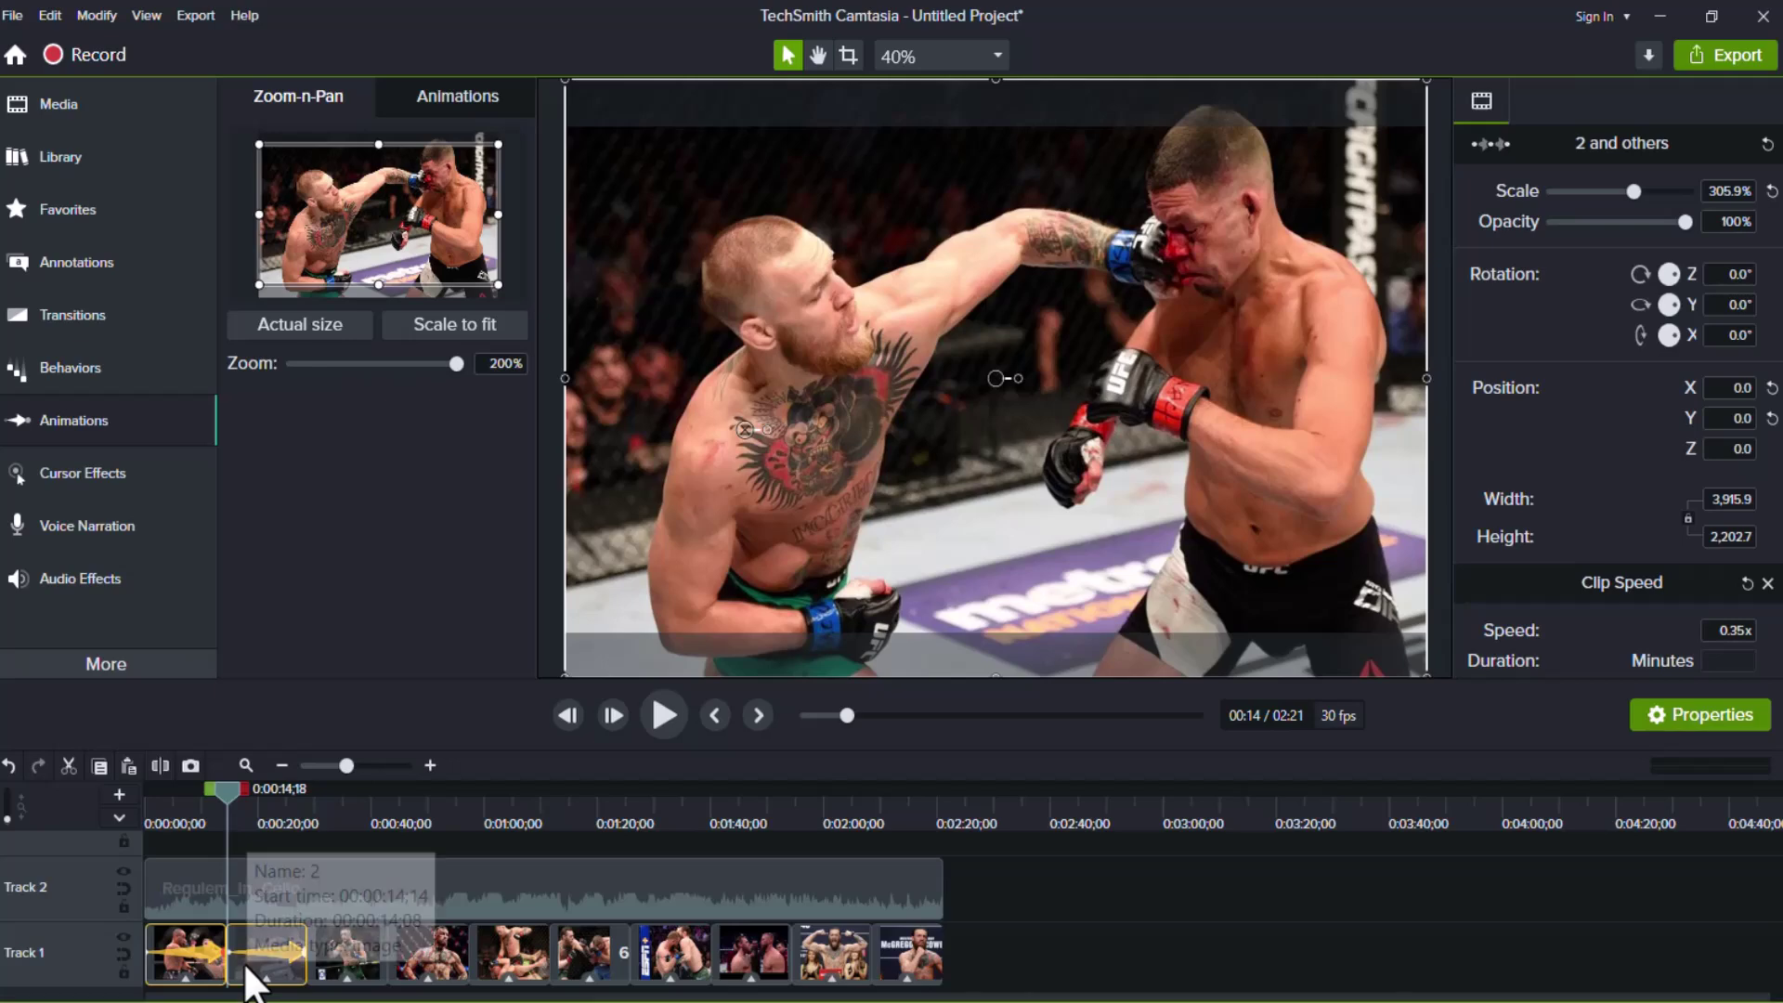
left_click(99, 323)
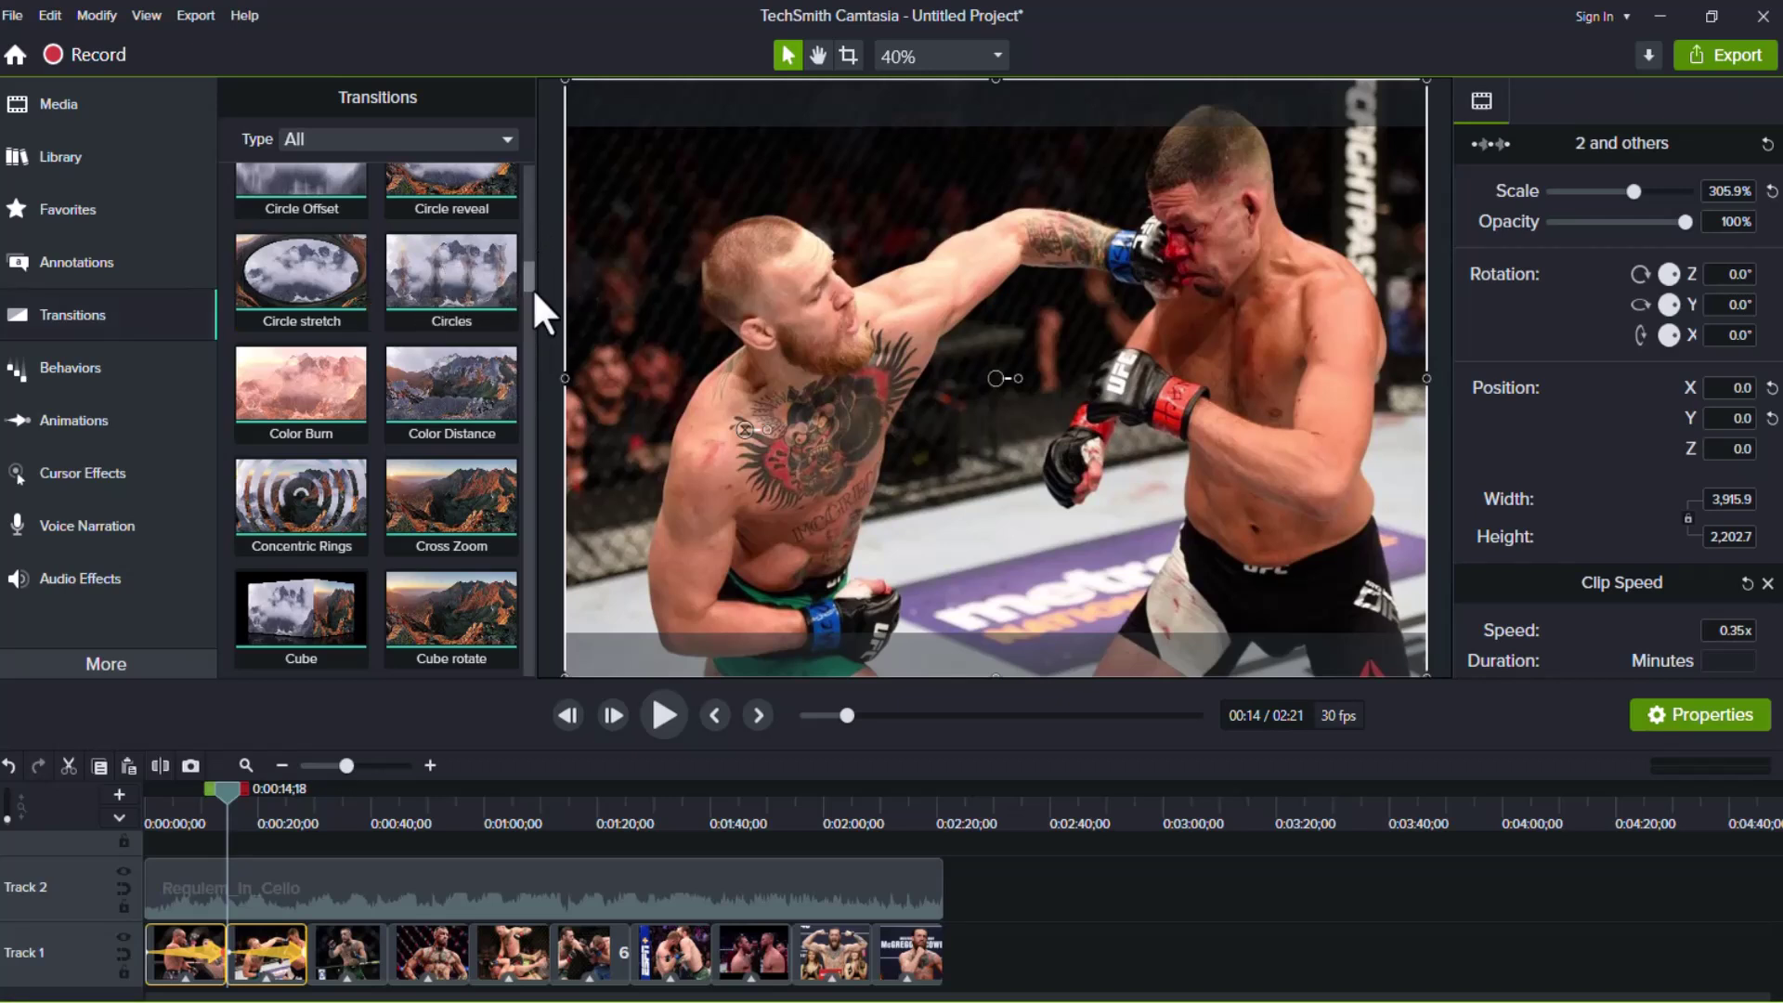
mouse_move(523, 276)
left_mouse_down()
mouse_move(538, 632)
mouse_move(510, 290)
left_mouse_up()
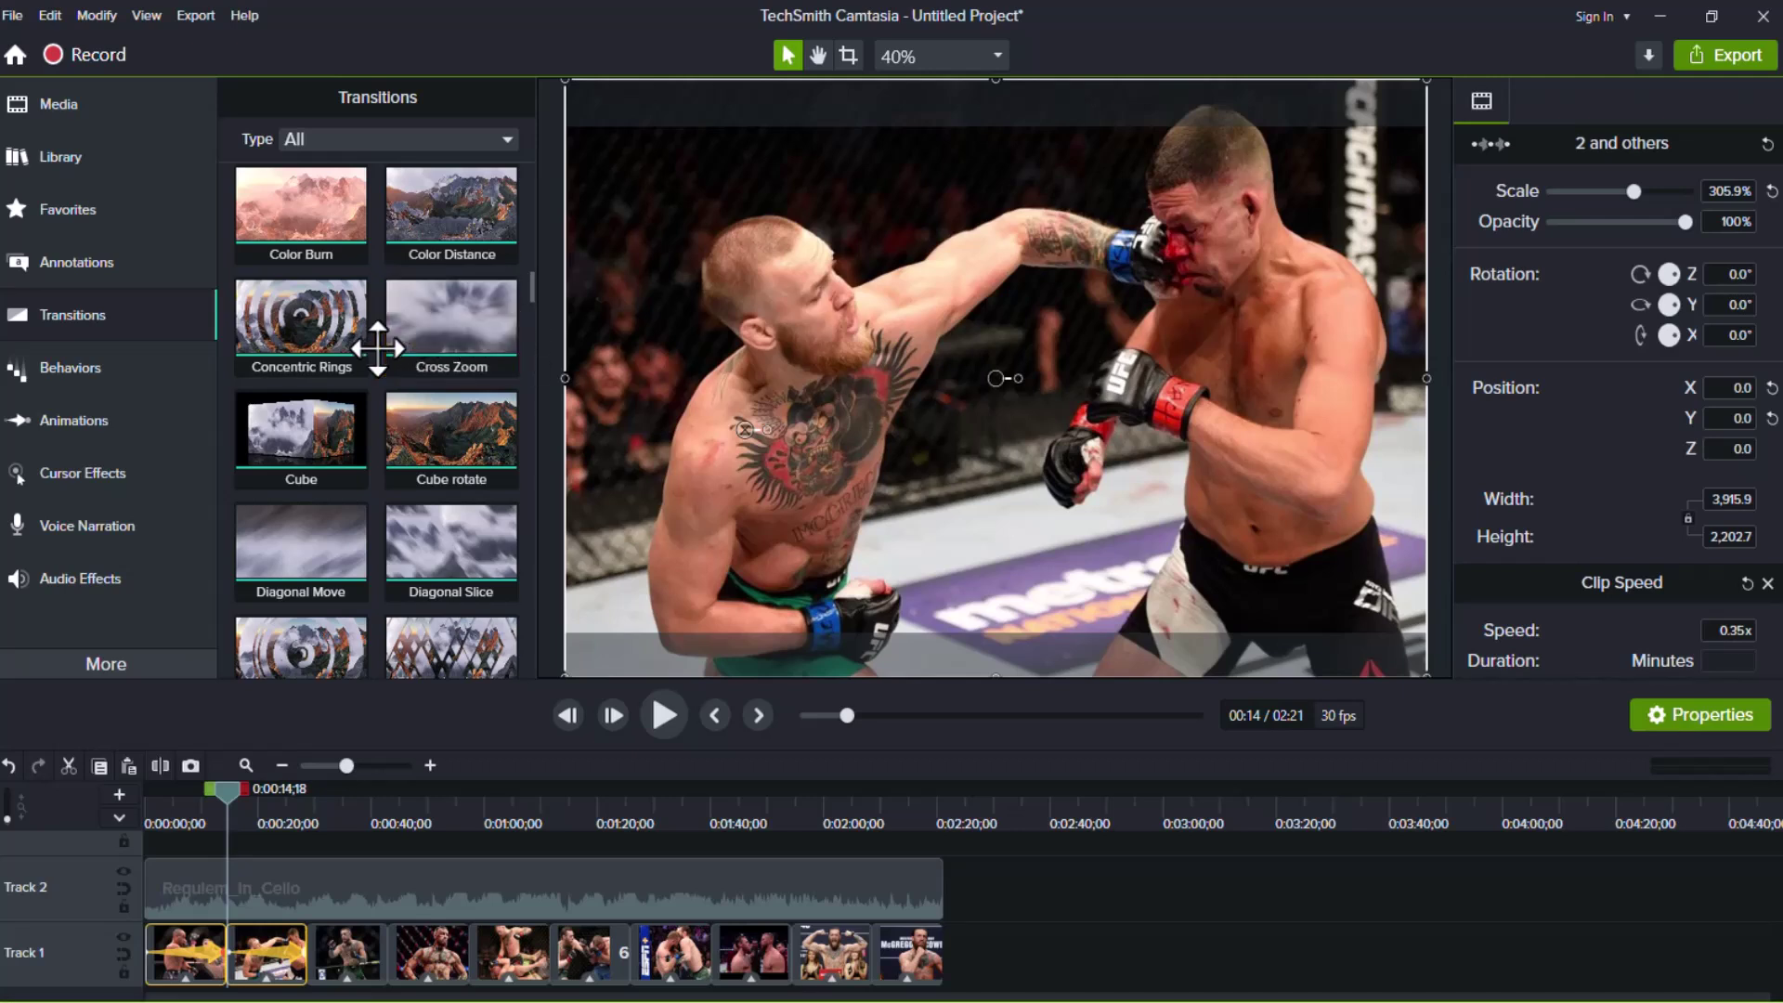
right_click(449, 342)
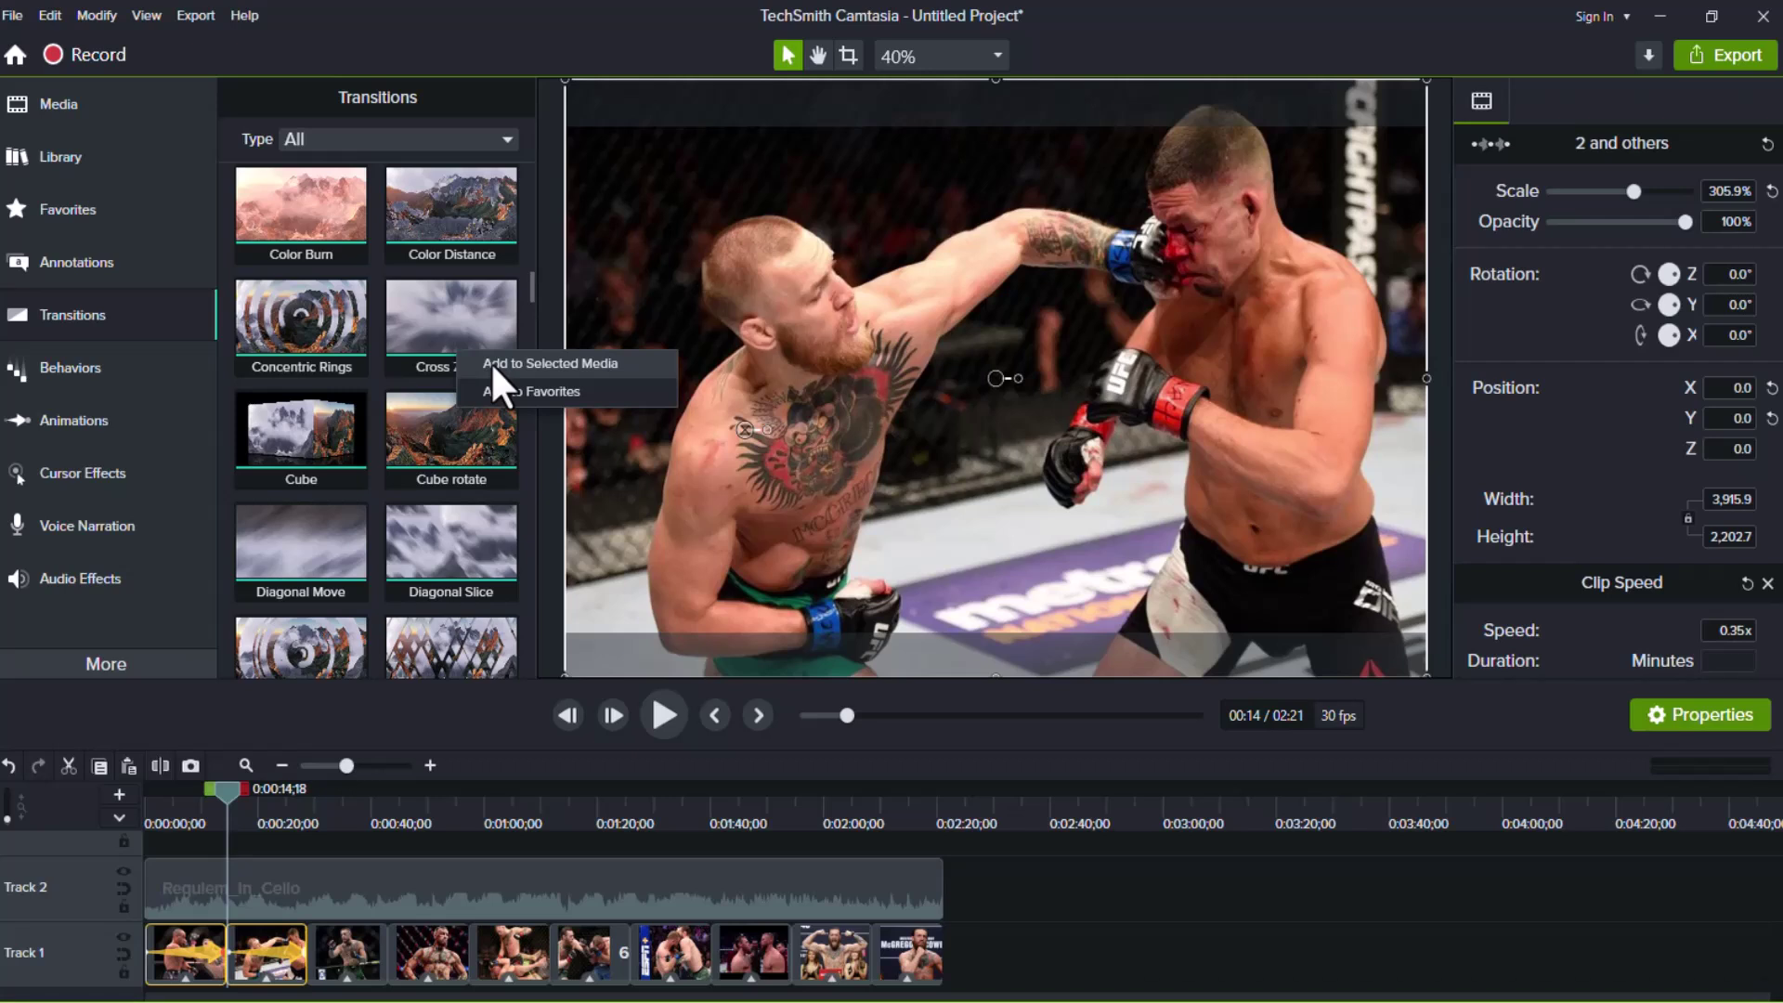
left_click(490, 362)
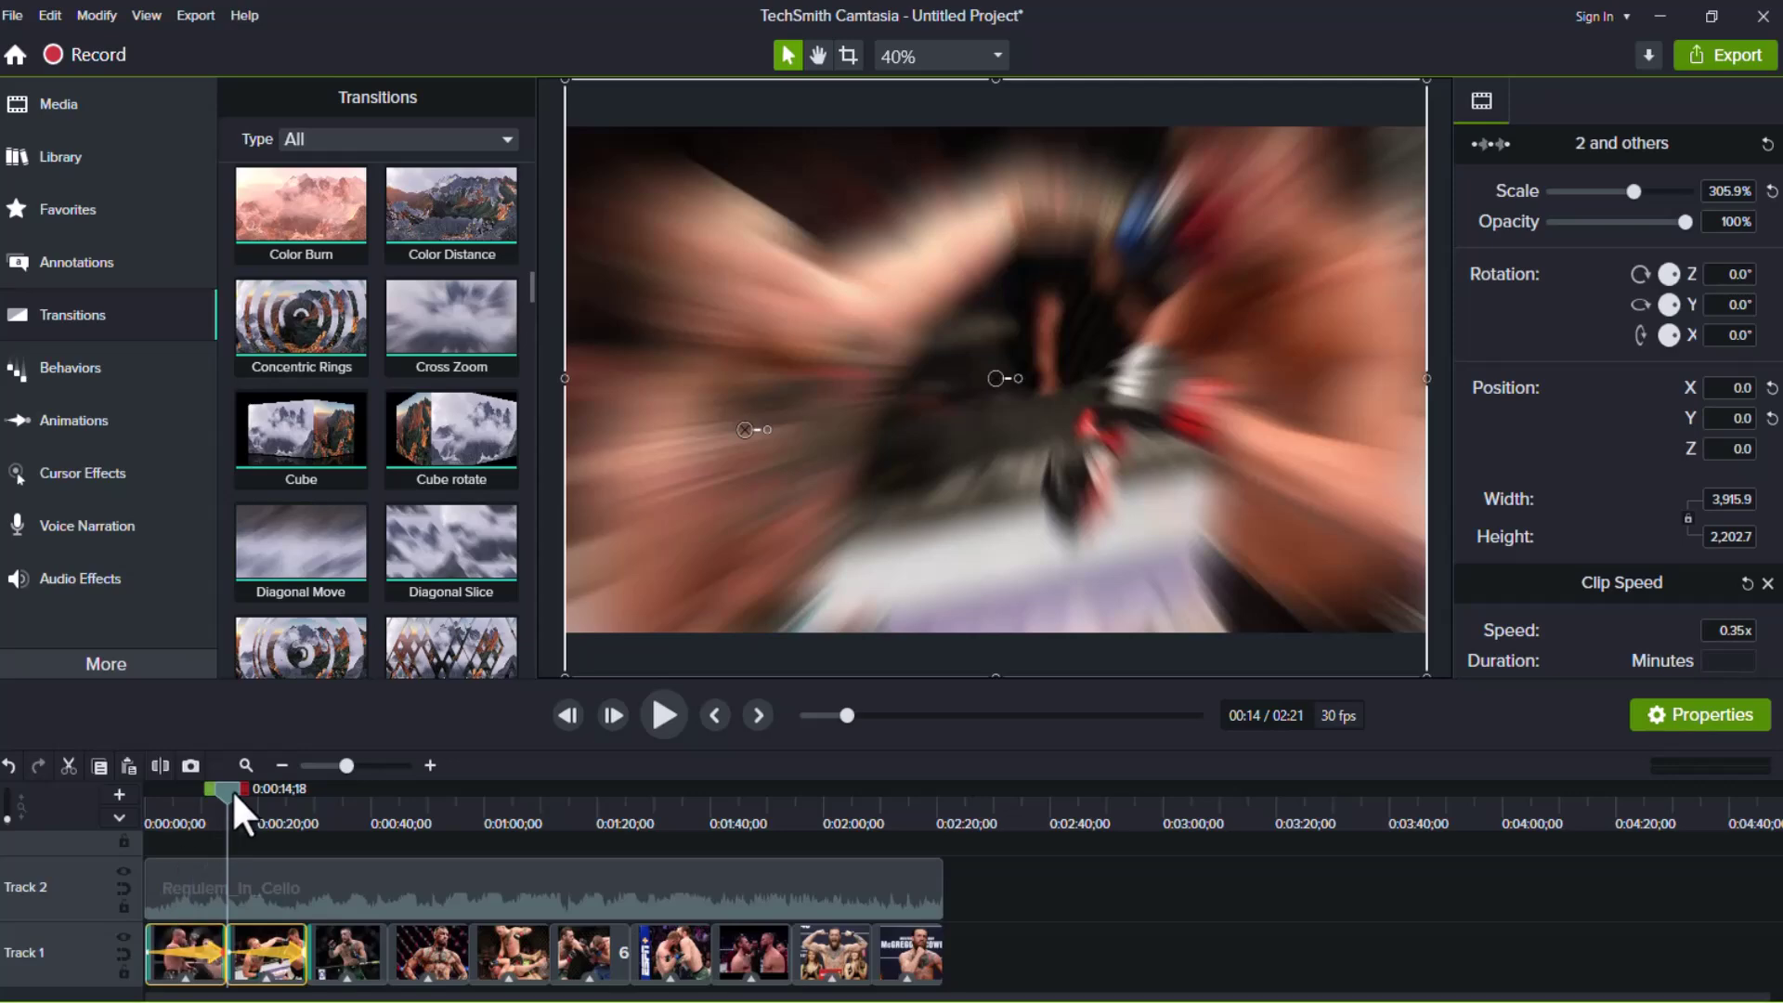
left_click_drag(232, 790, 180, 799)
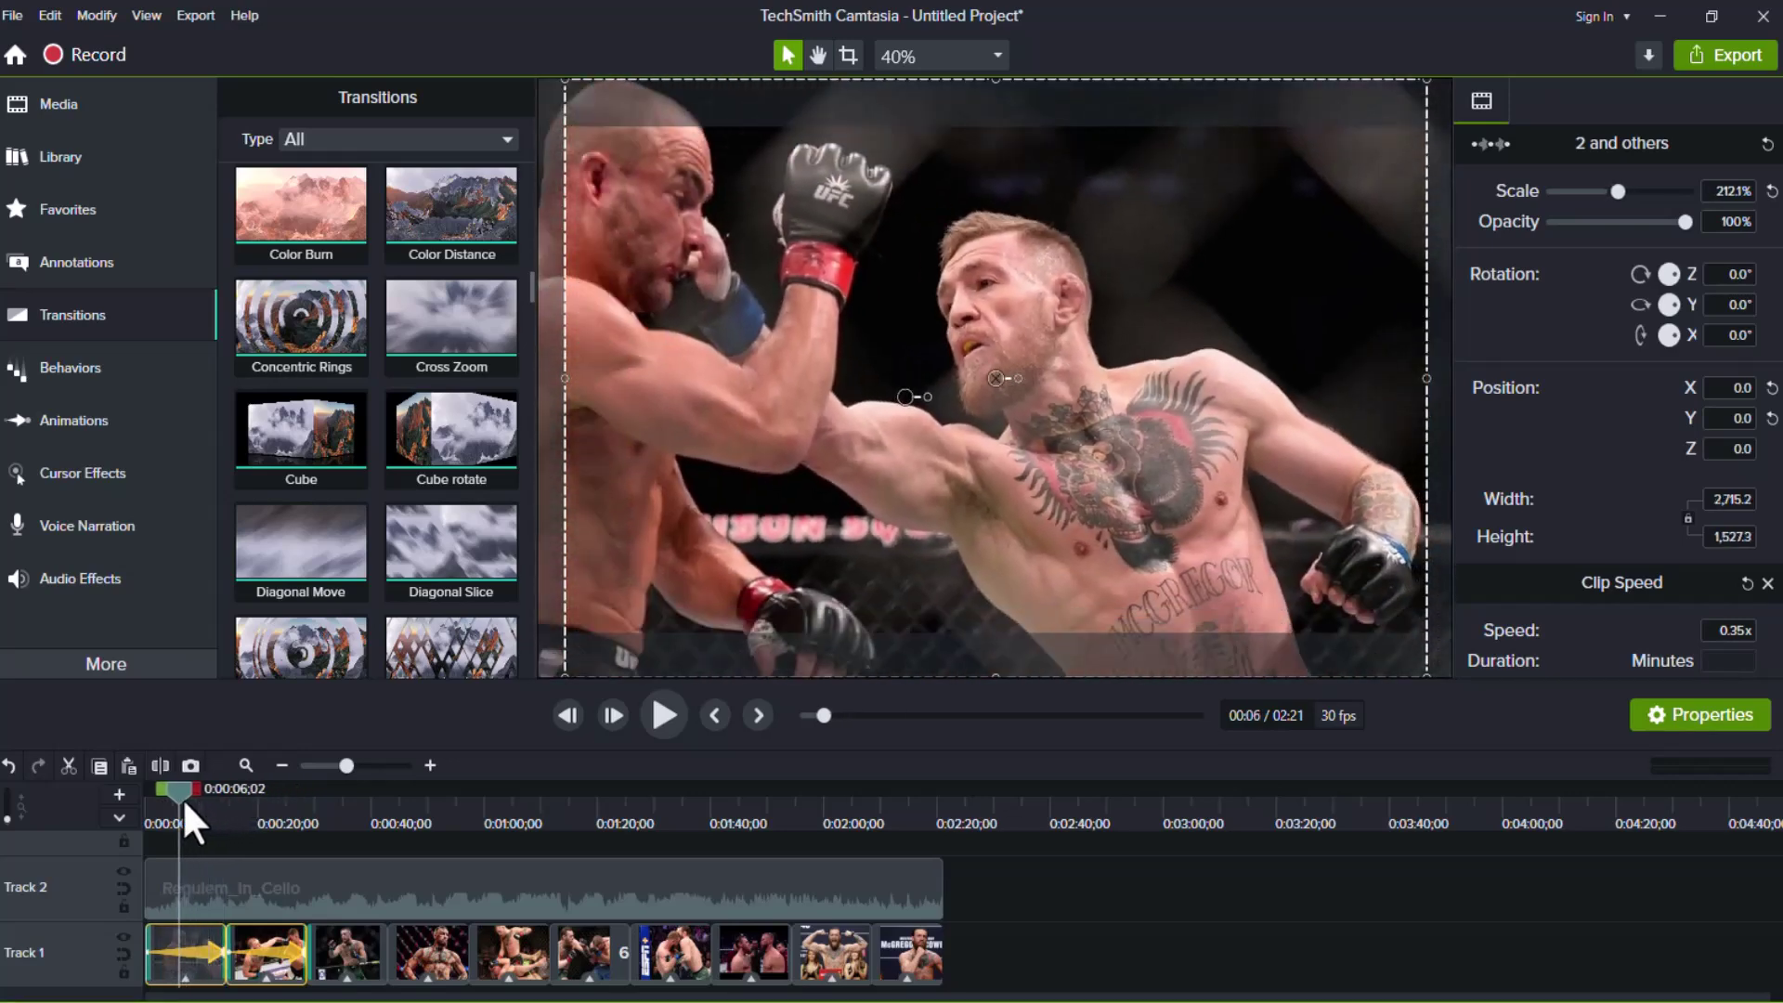
left_click(663, 713)
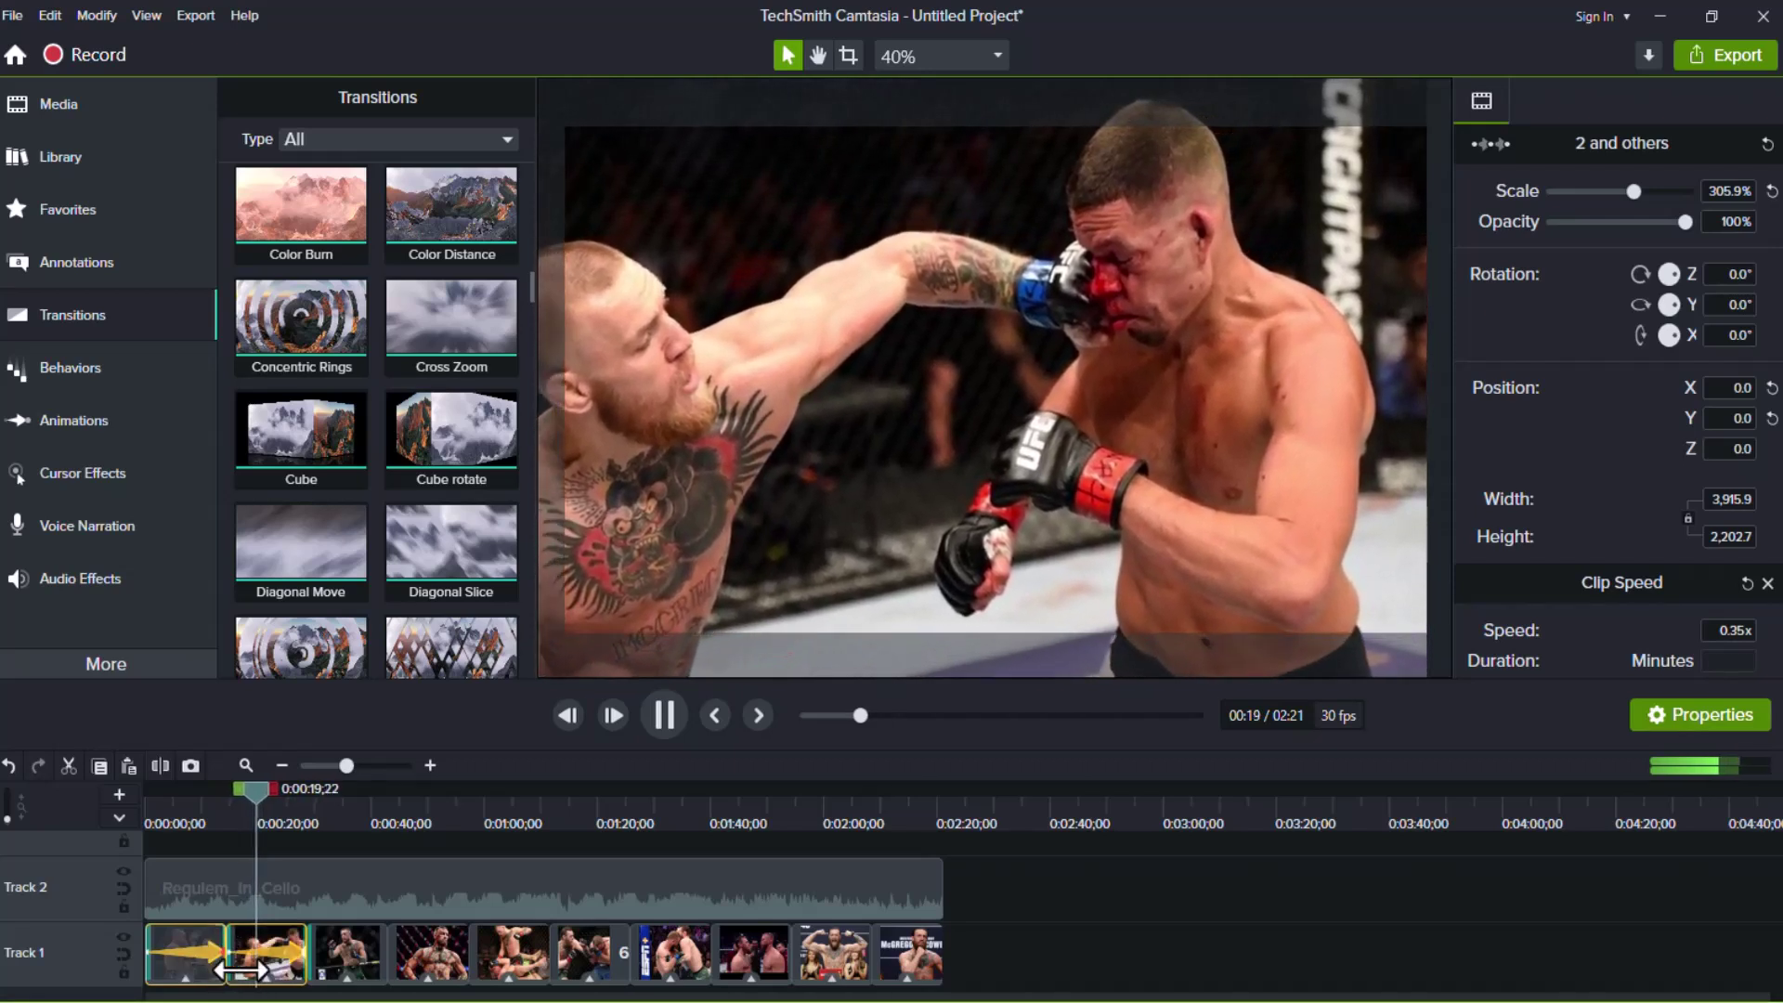
left_click(661, 717)
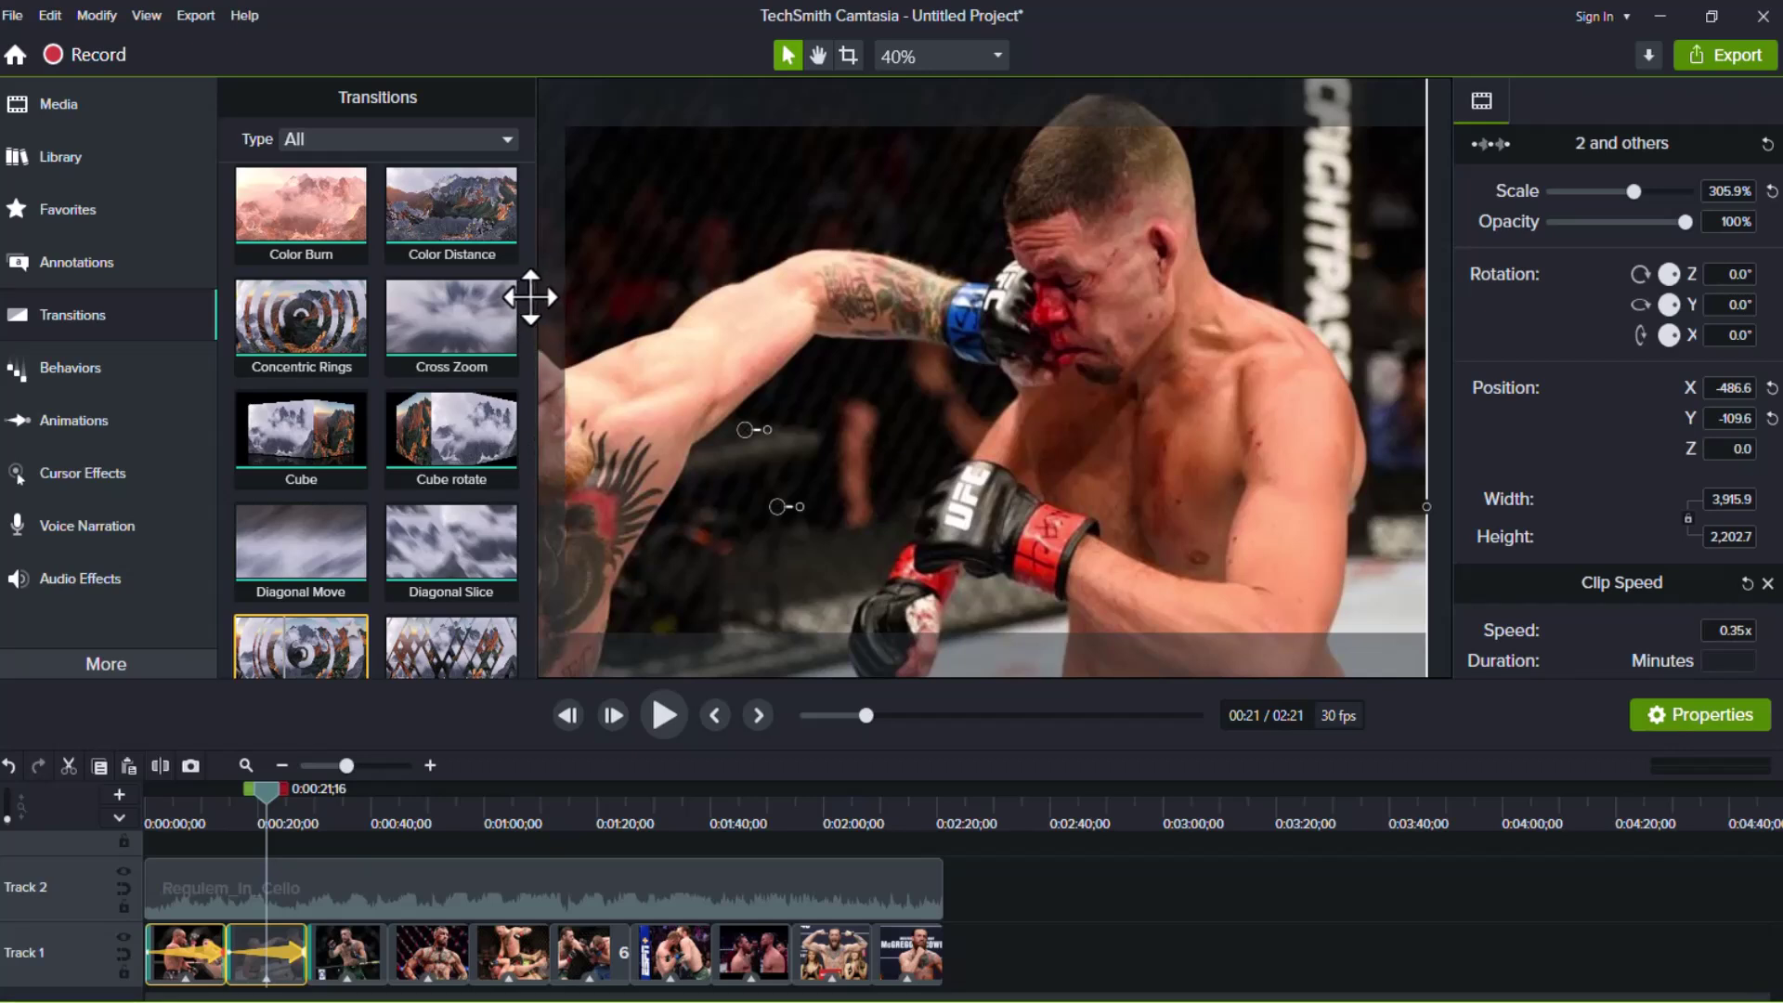
scroll(464, 353, "down", 1)
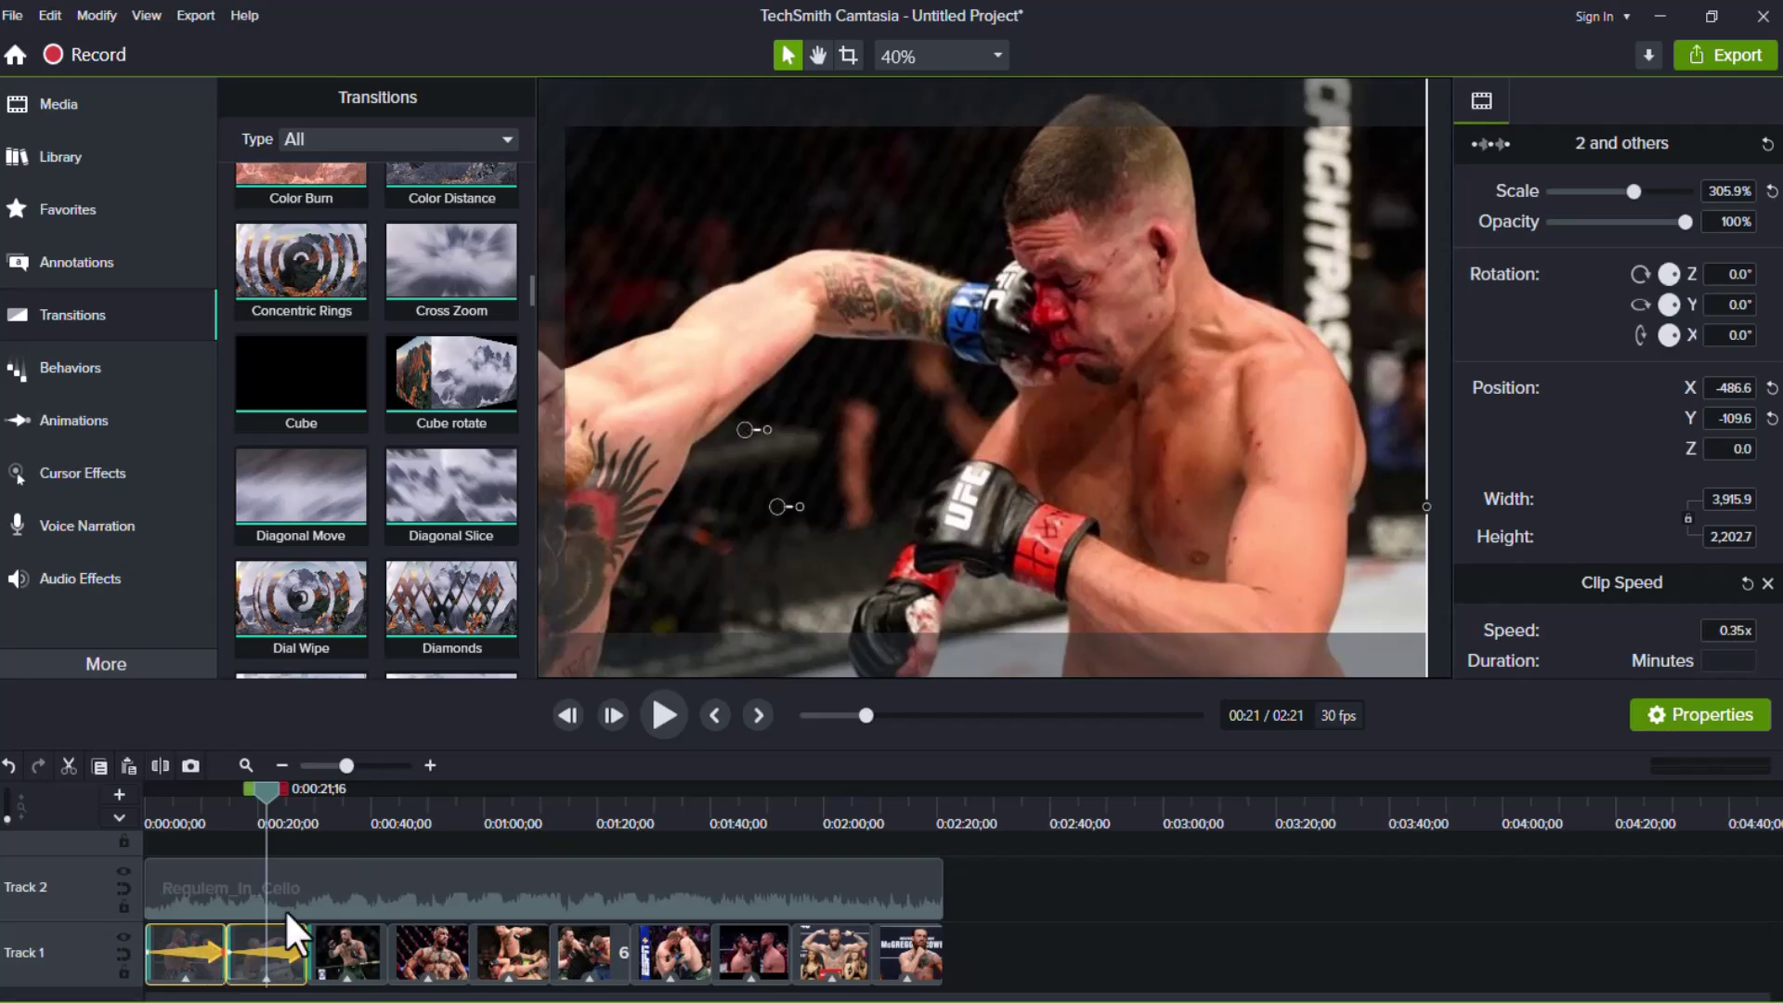
scroll(449, 400, "down", 1)
scroll(455, 353, "up", 1)
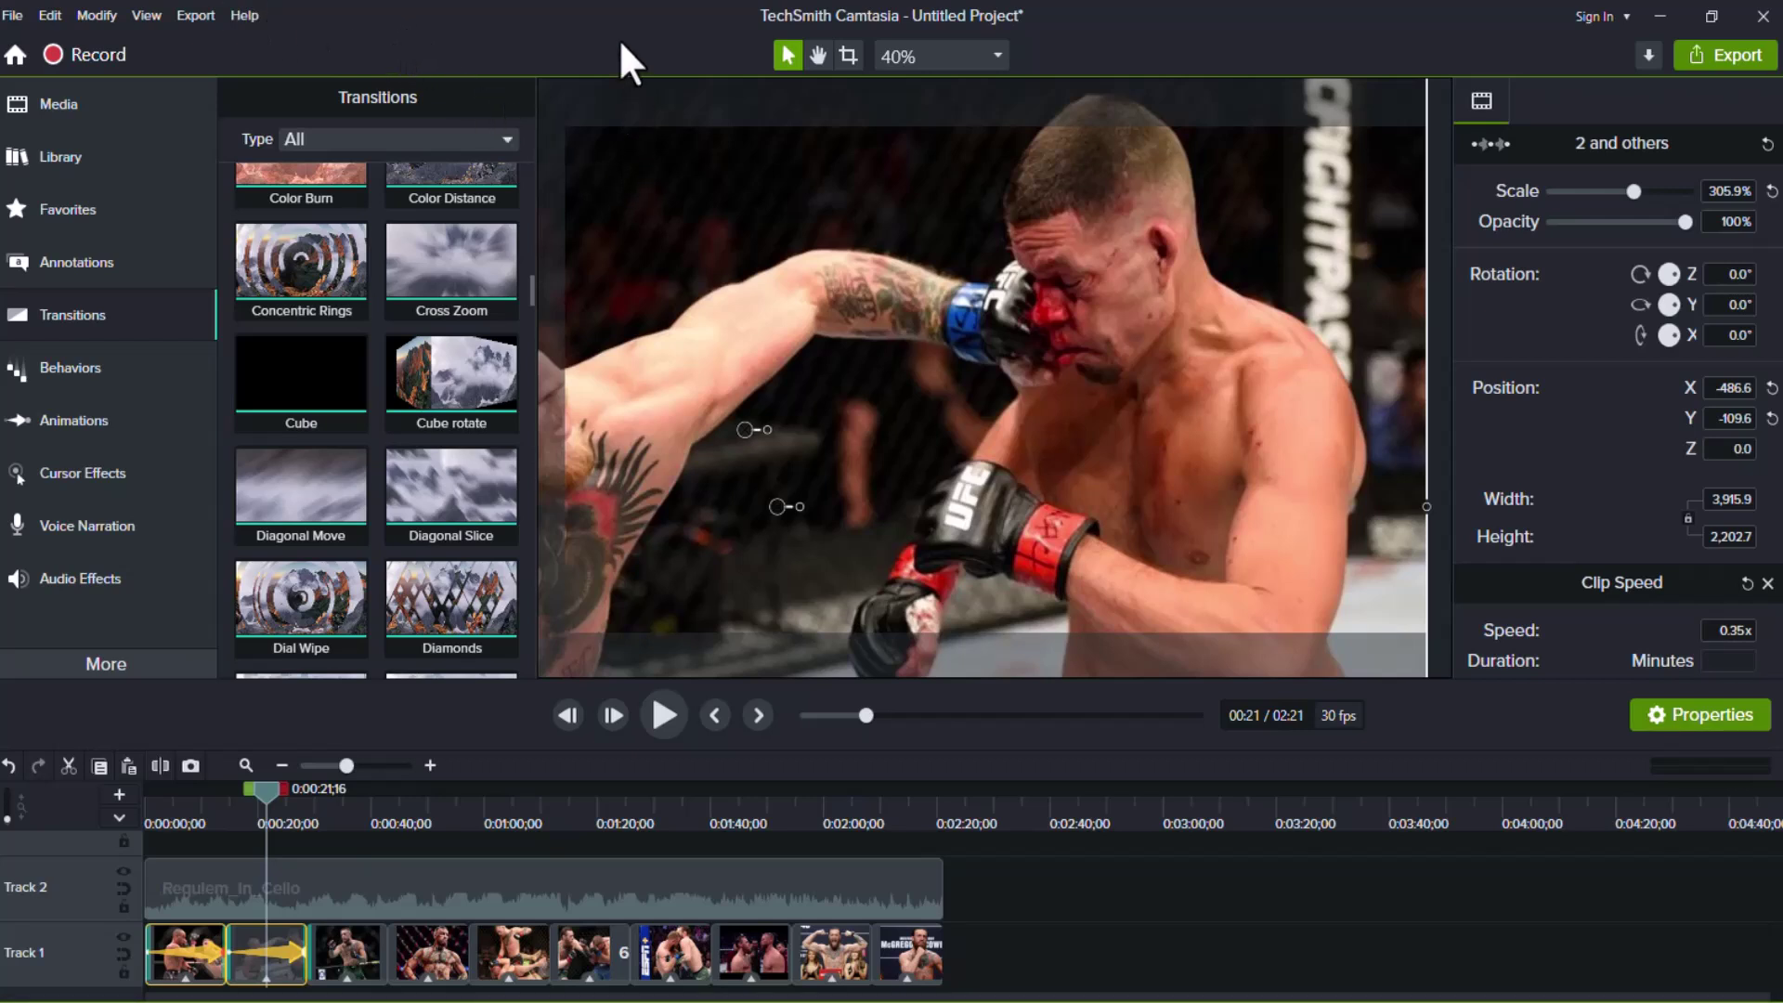
Step: Try to export the project as a local MP4 file named Untitled Project to the Desktop
left_click(190, 20)
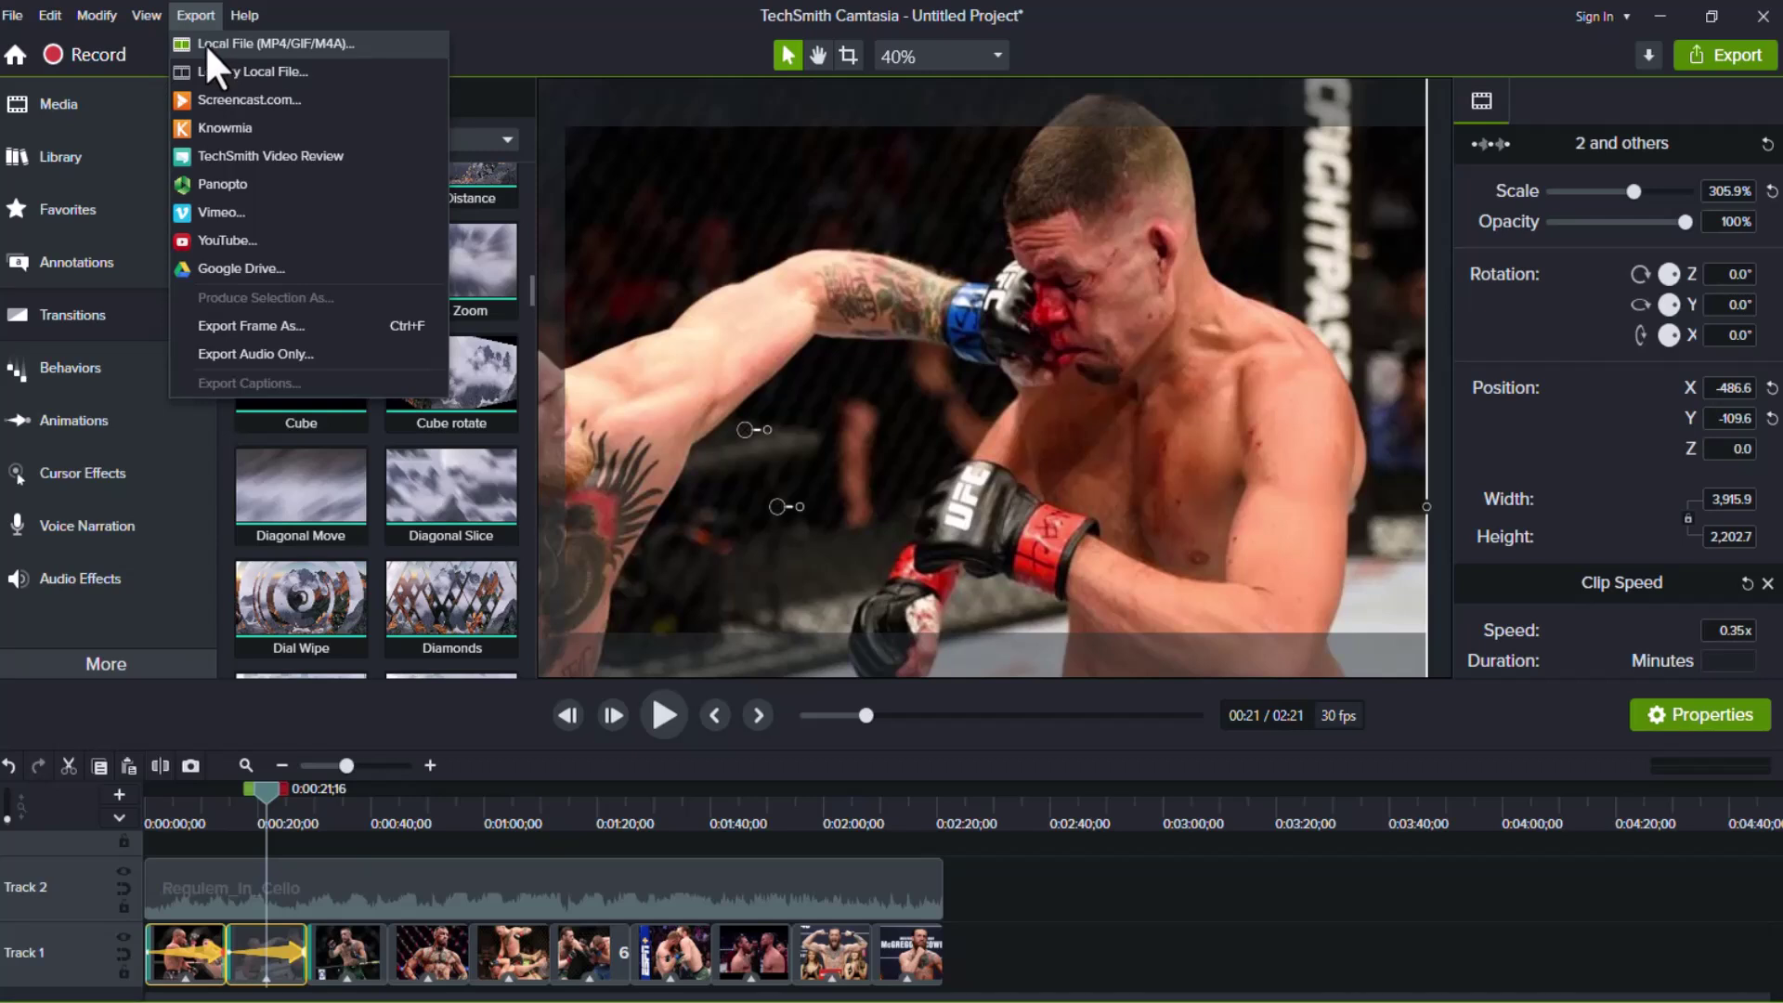
left_click(205, 43)
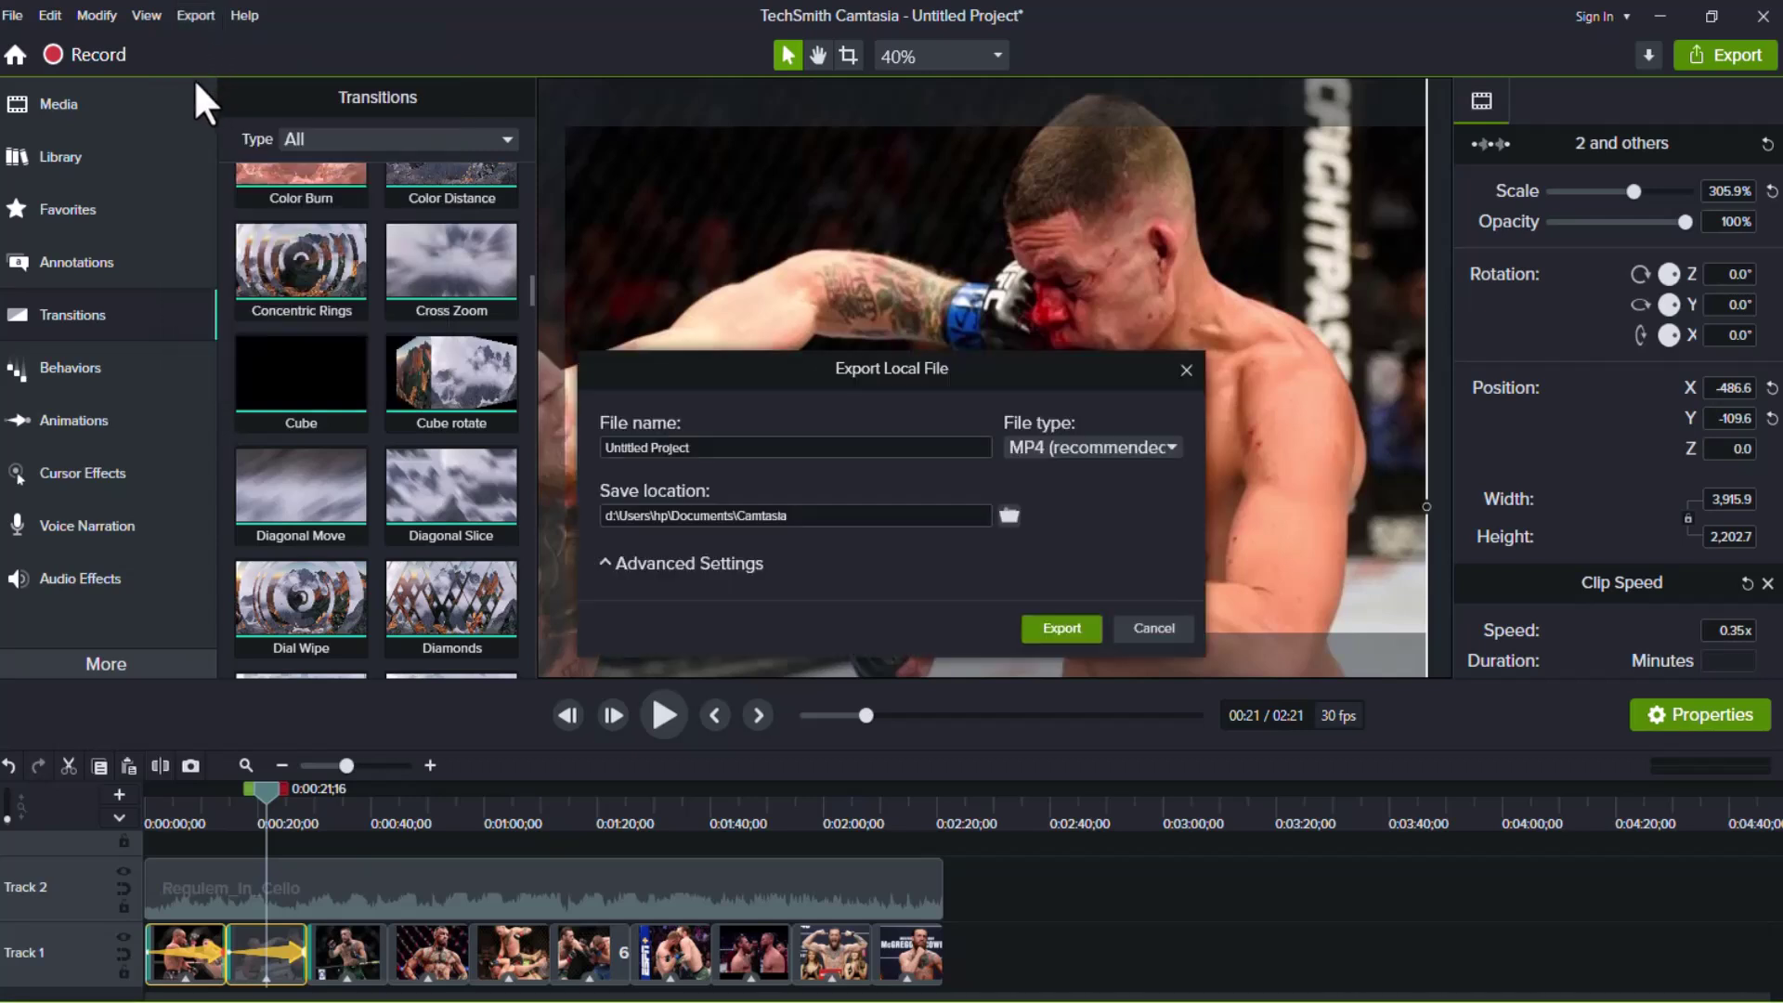
left_click(737, 452)
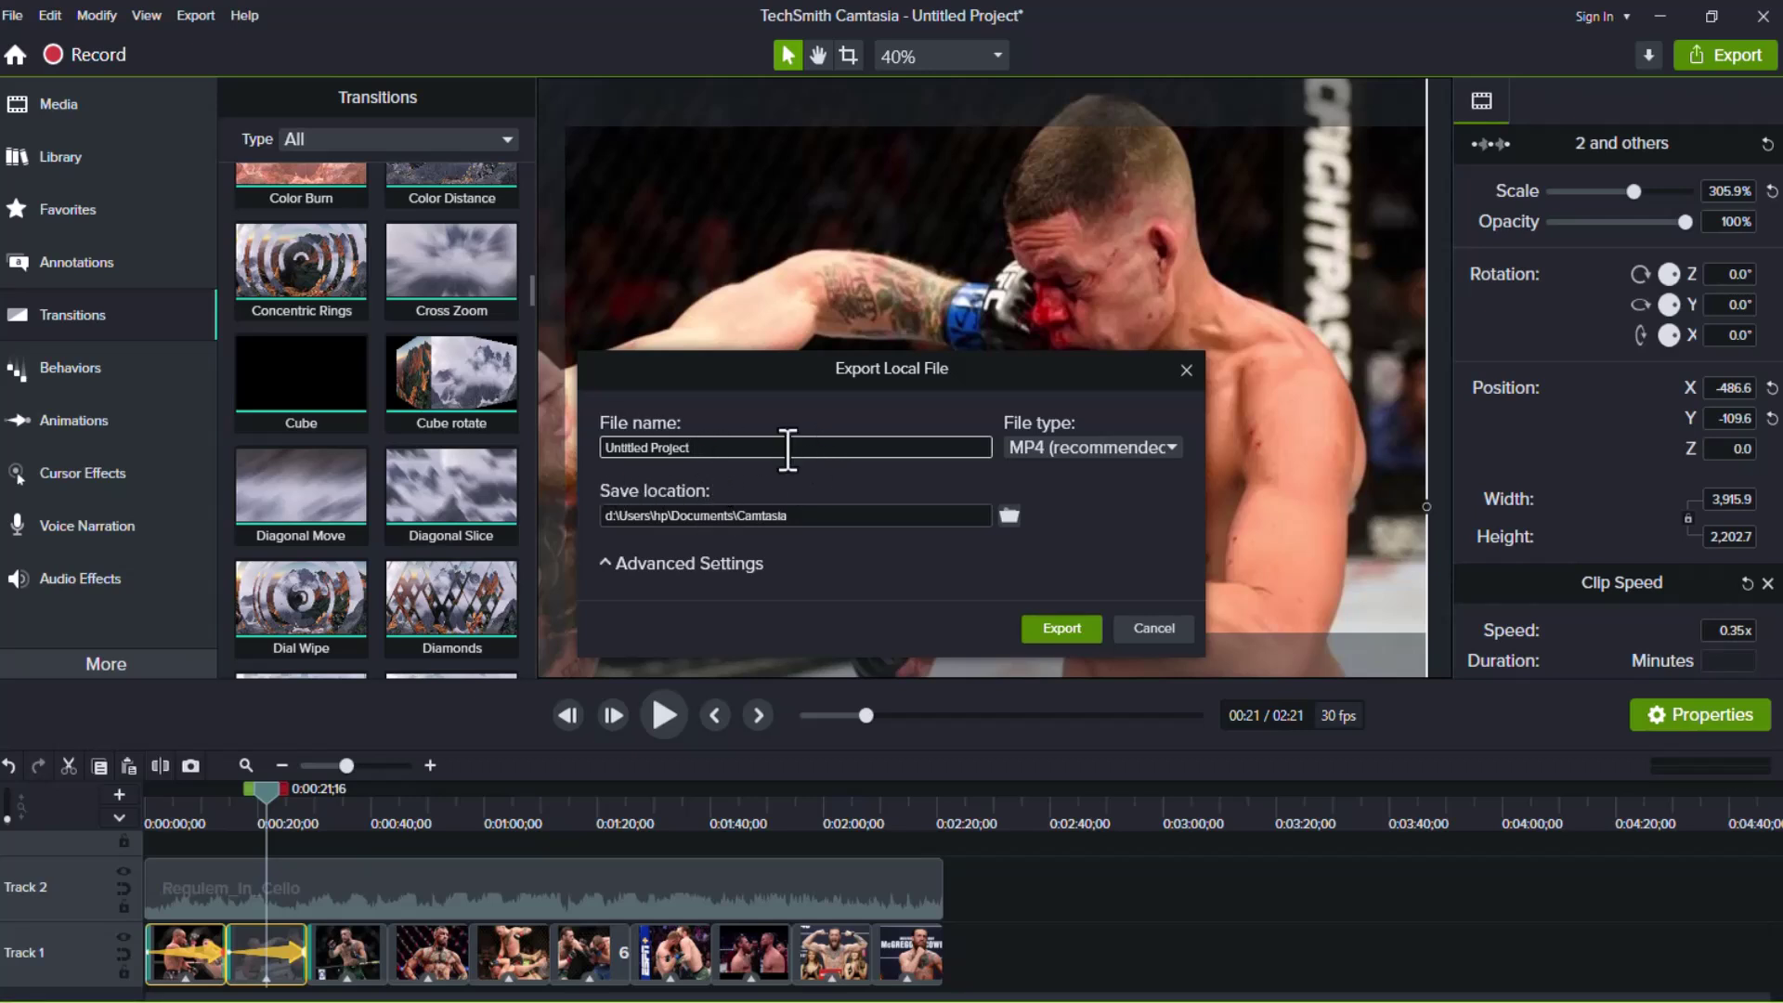
left_click(1008, 516)
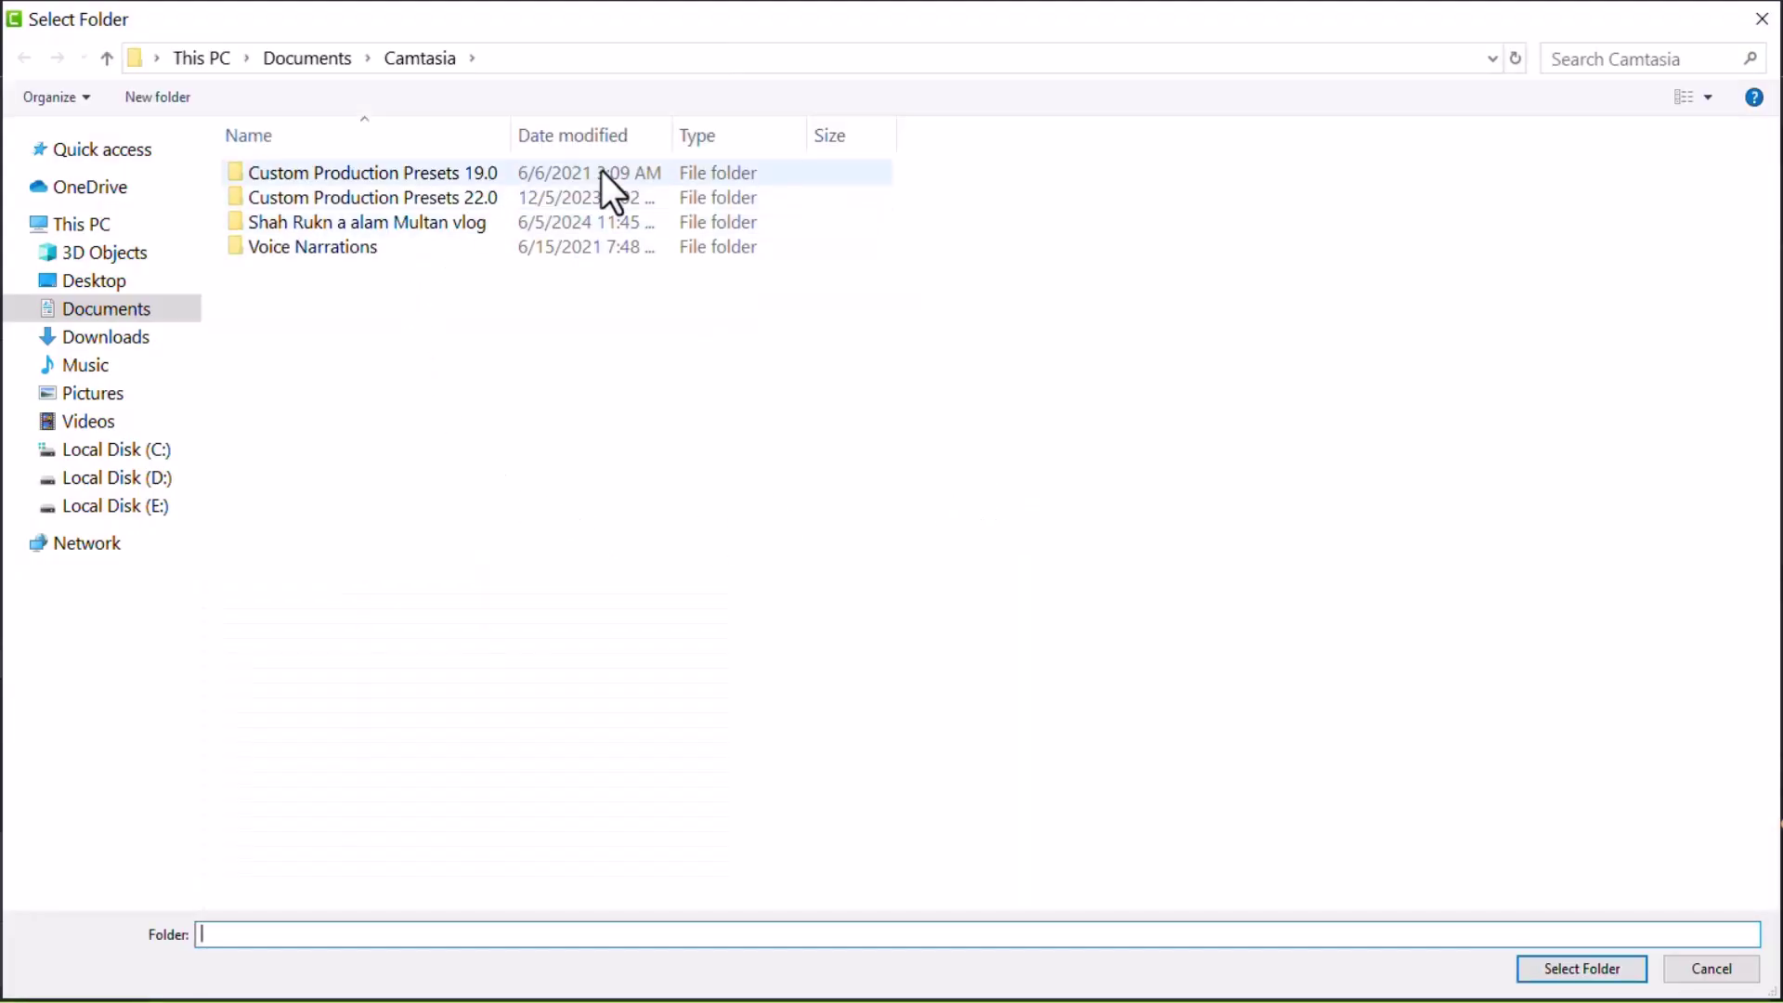
left_click(132, 288)
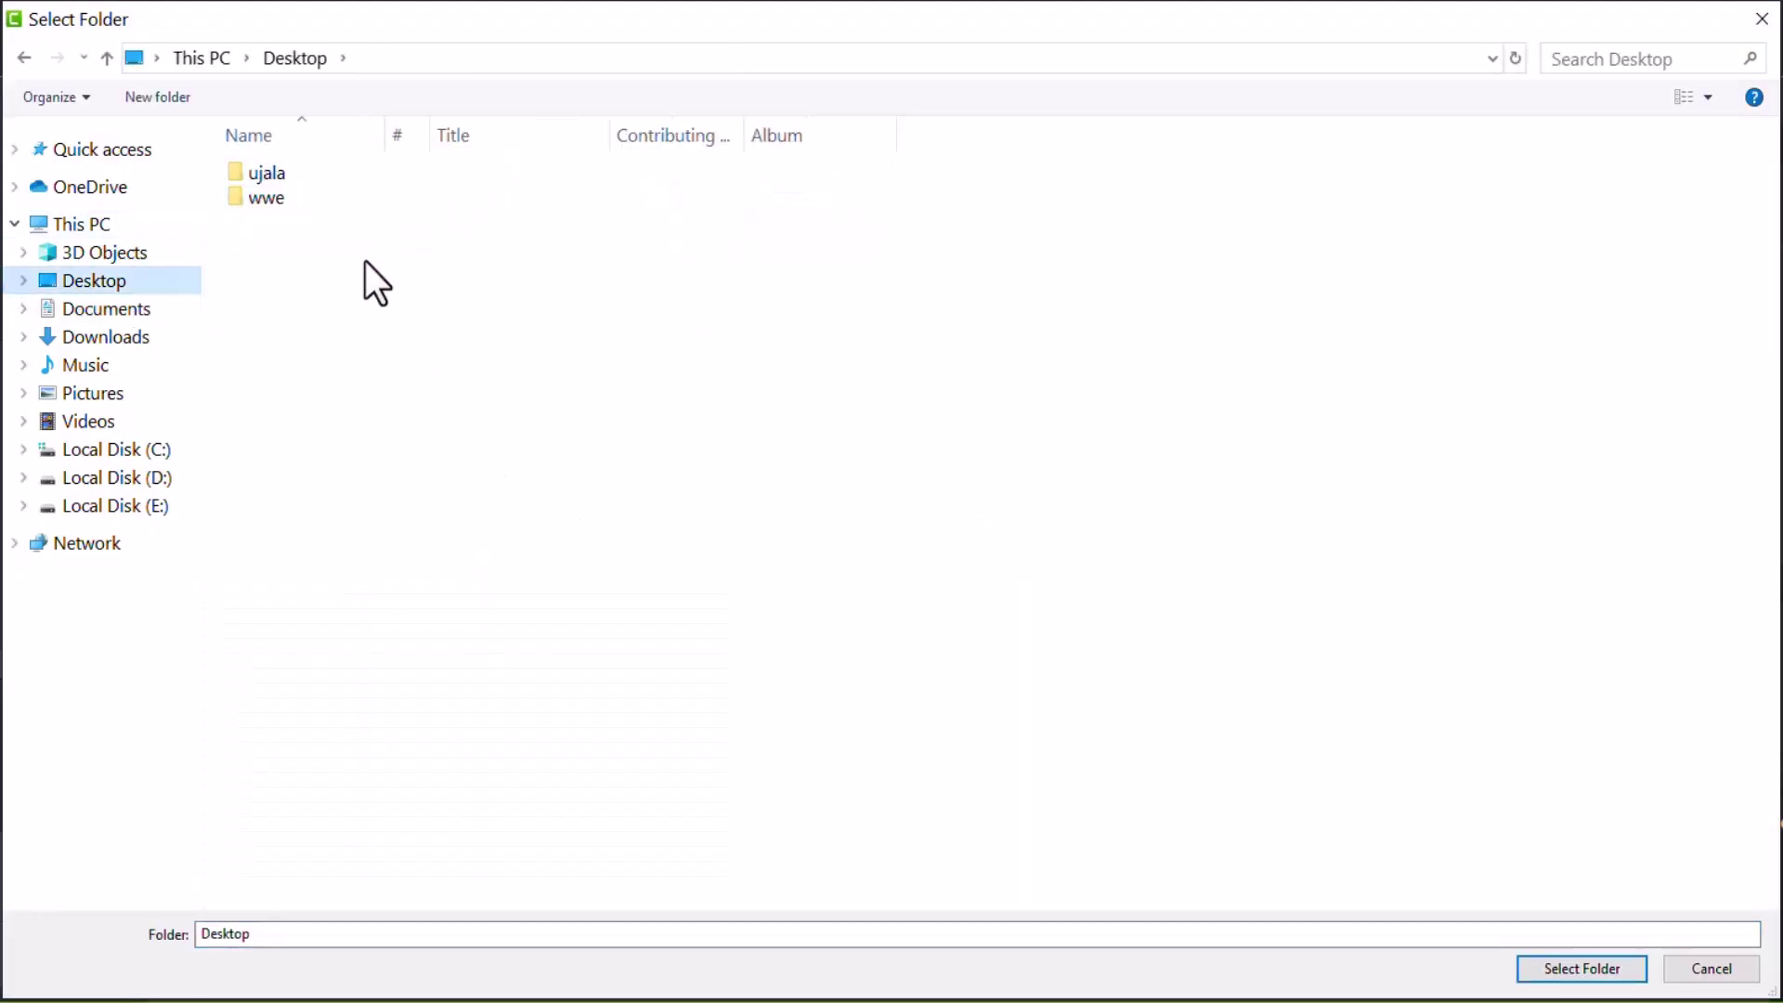
left_click(1582, 969)
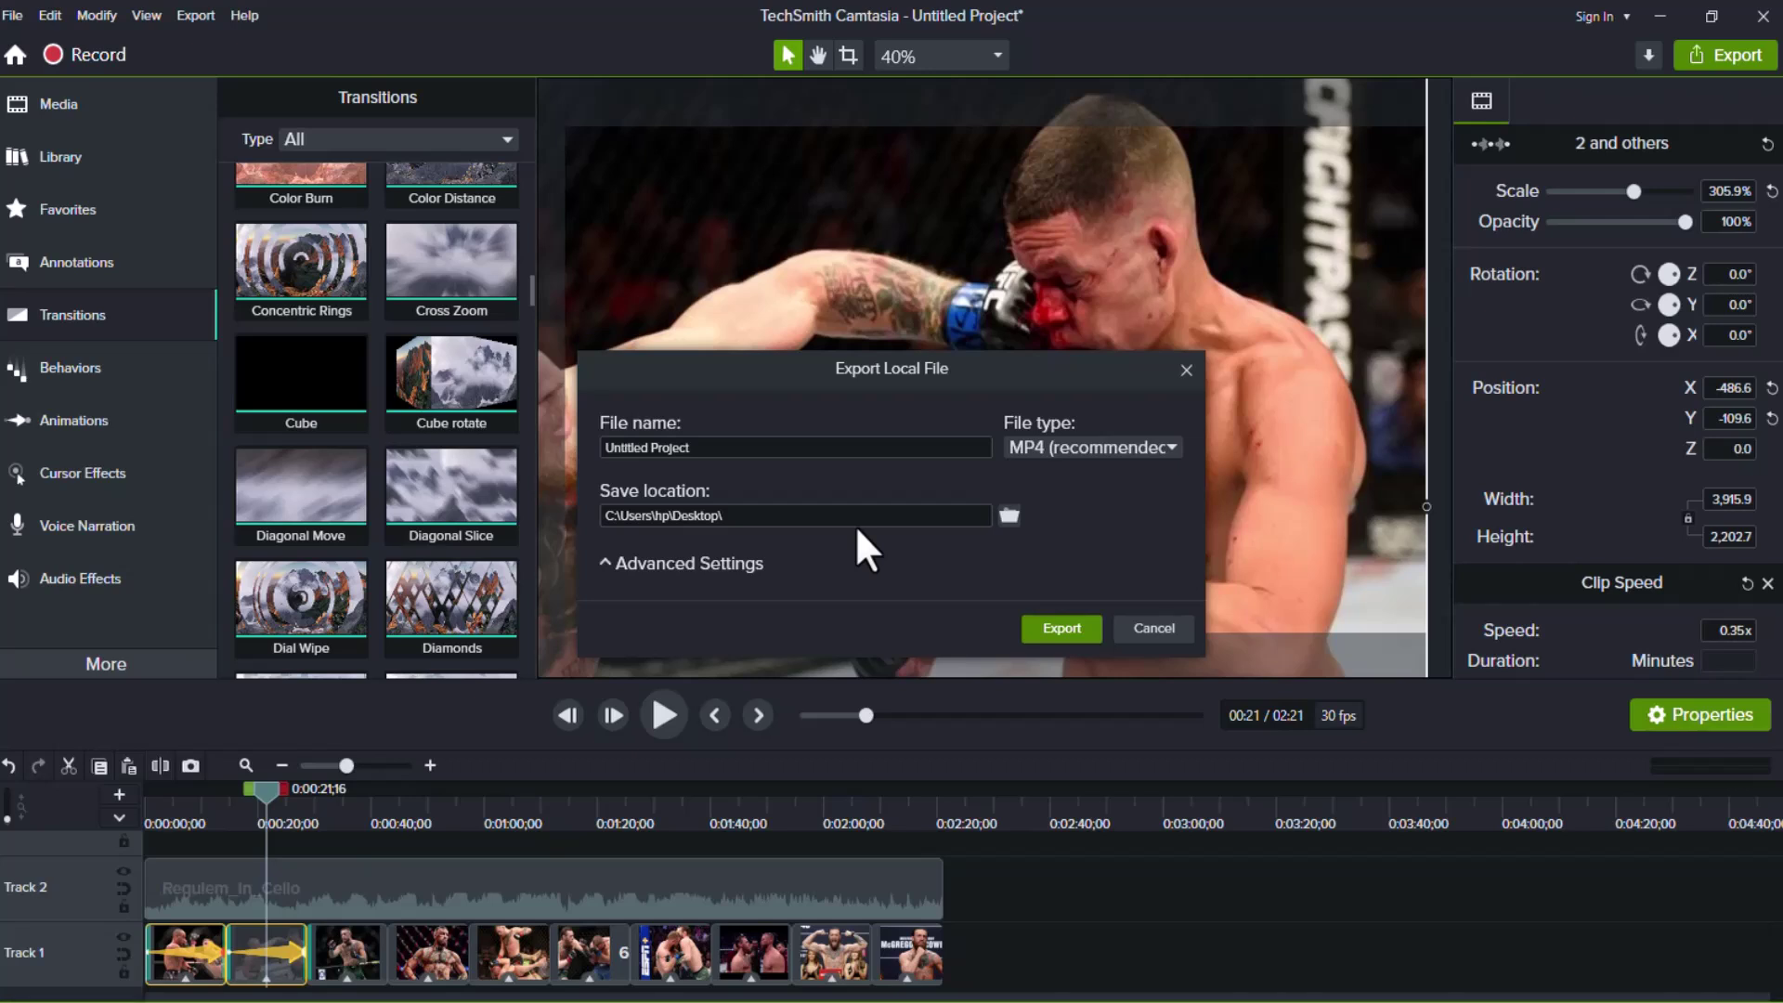
left_click(1070, 628)
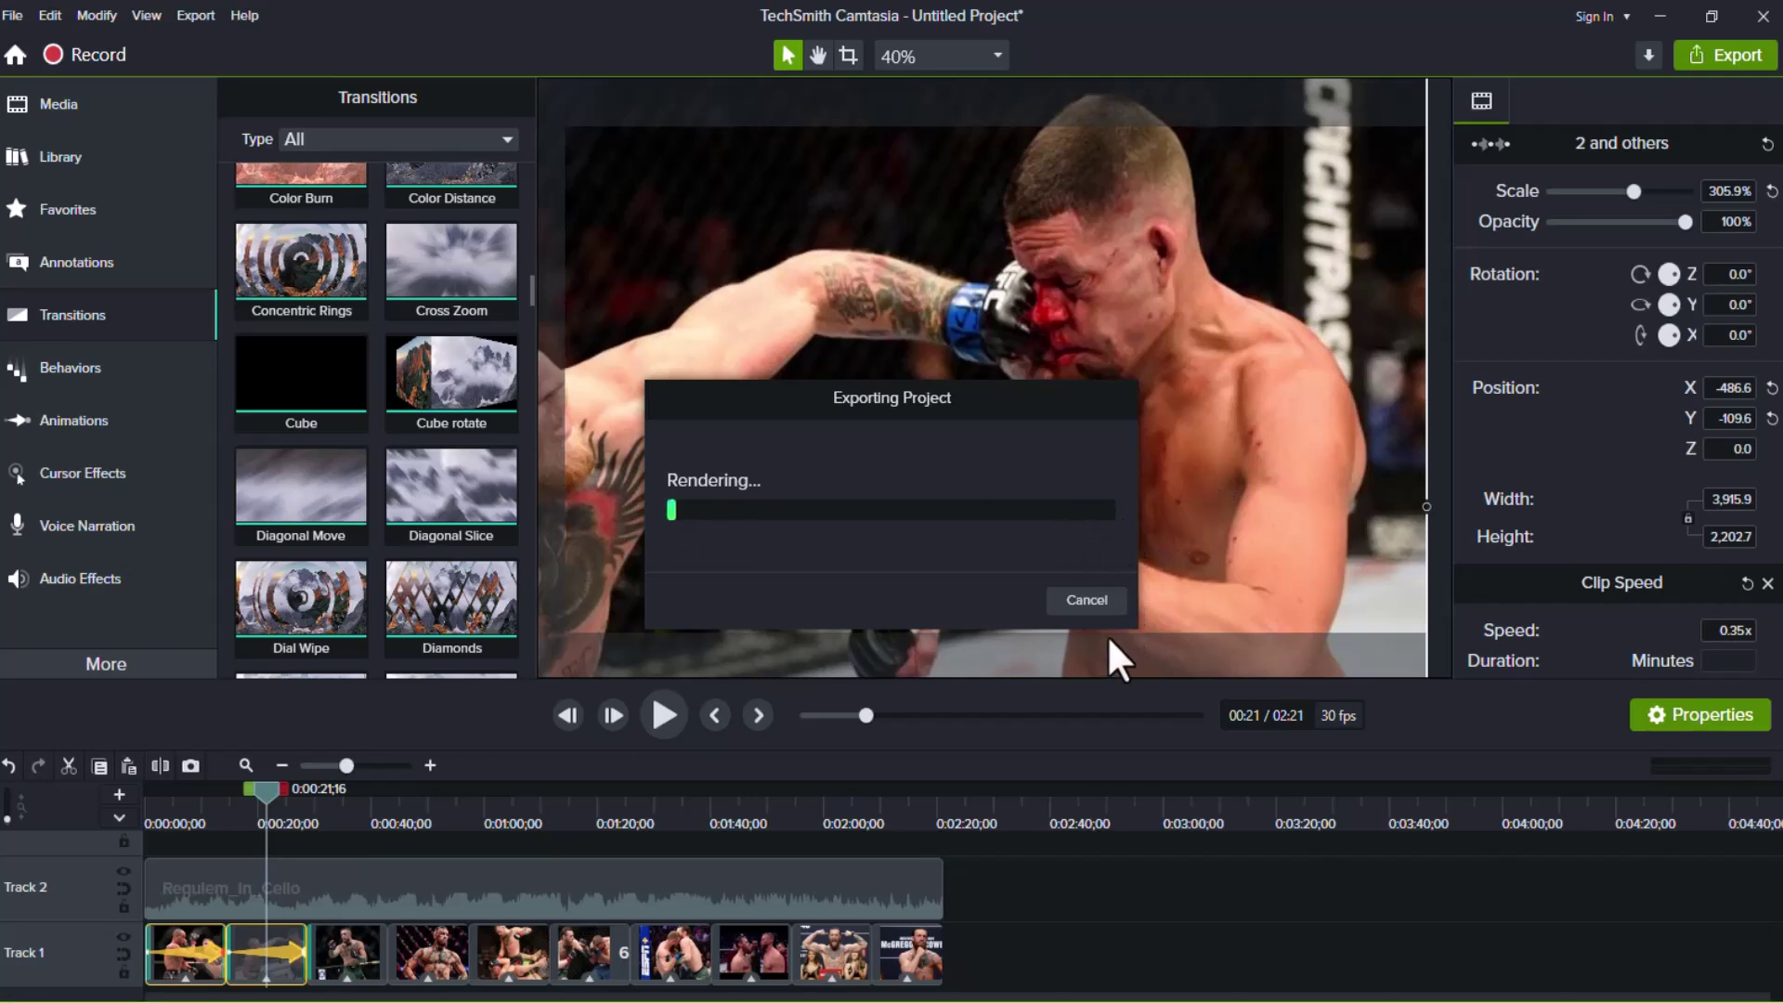
left_click(1086, 600)
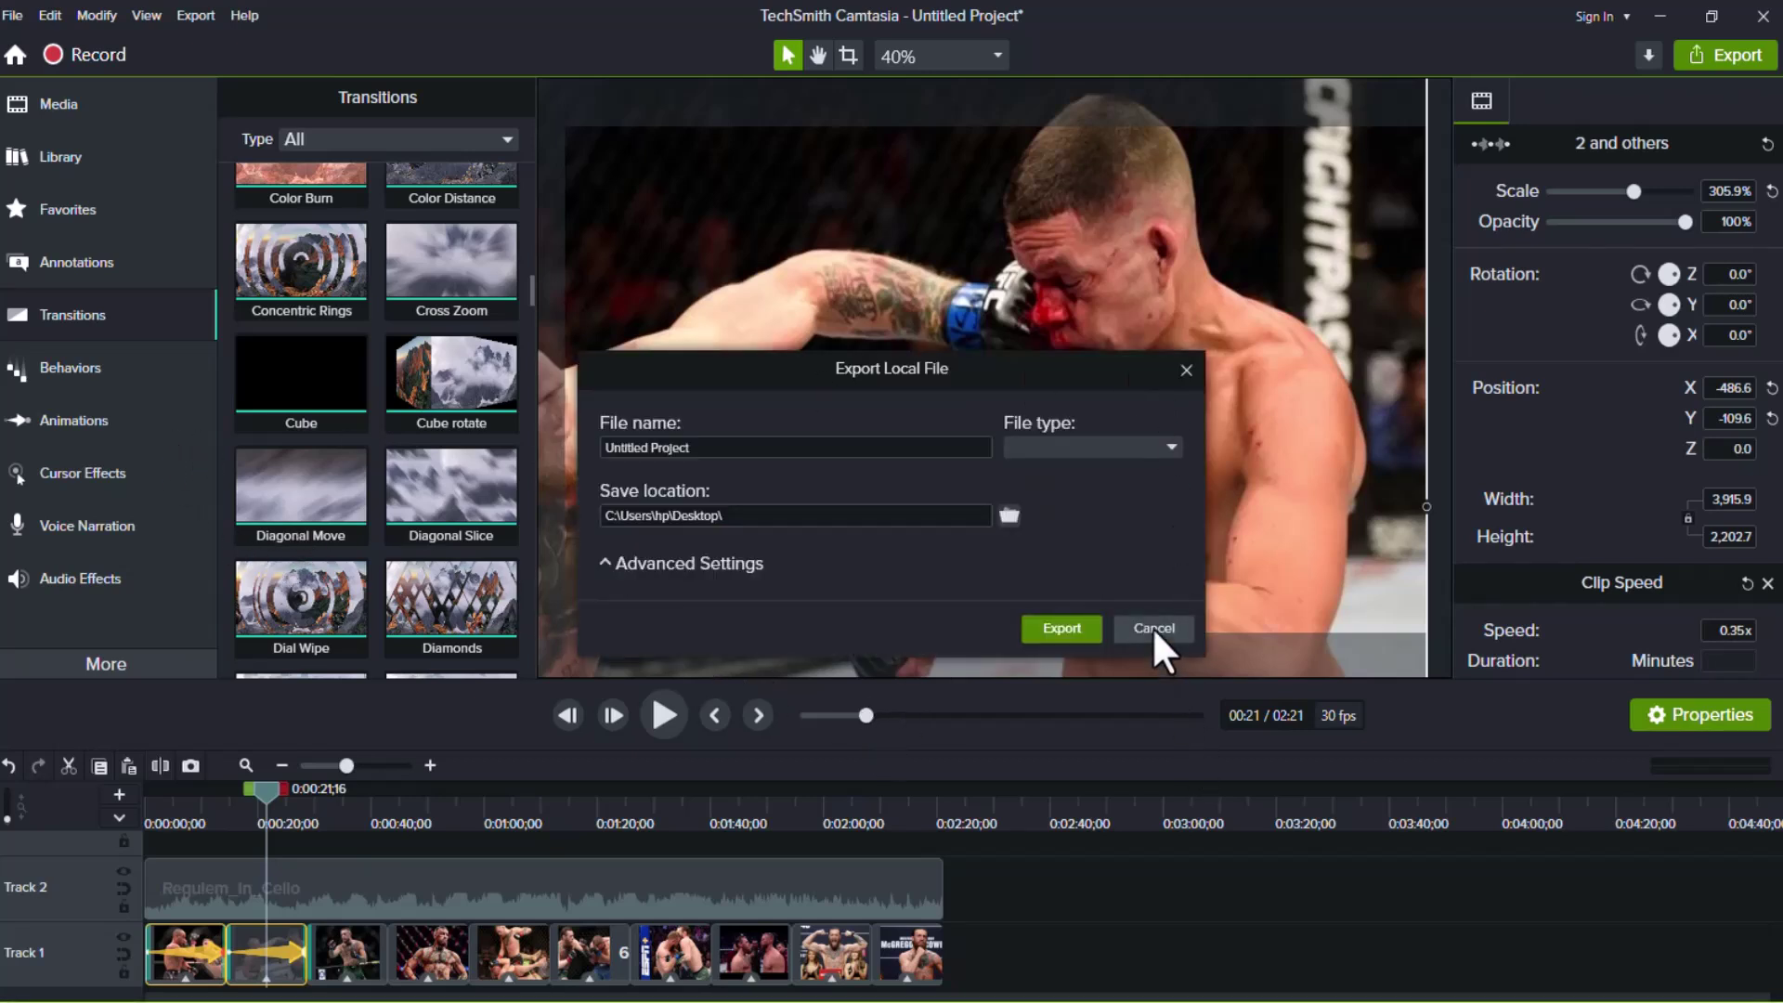
left_click(1154, 628)
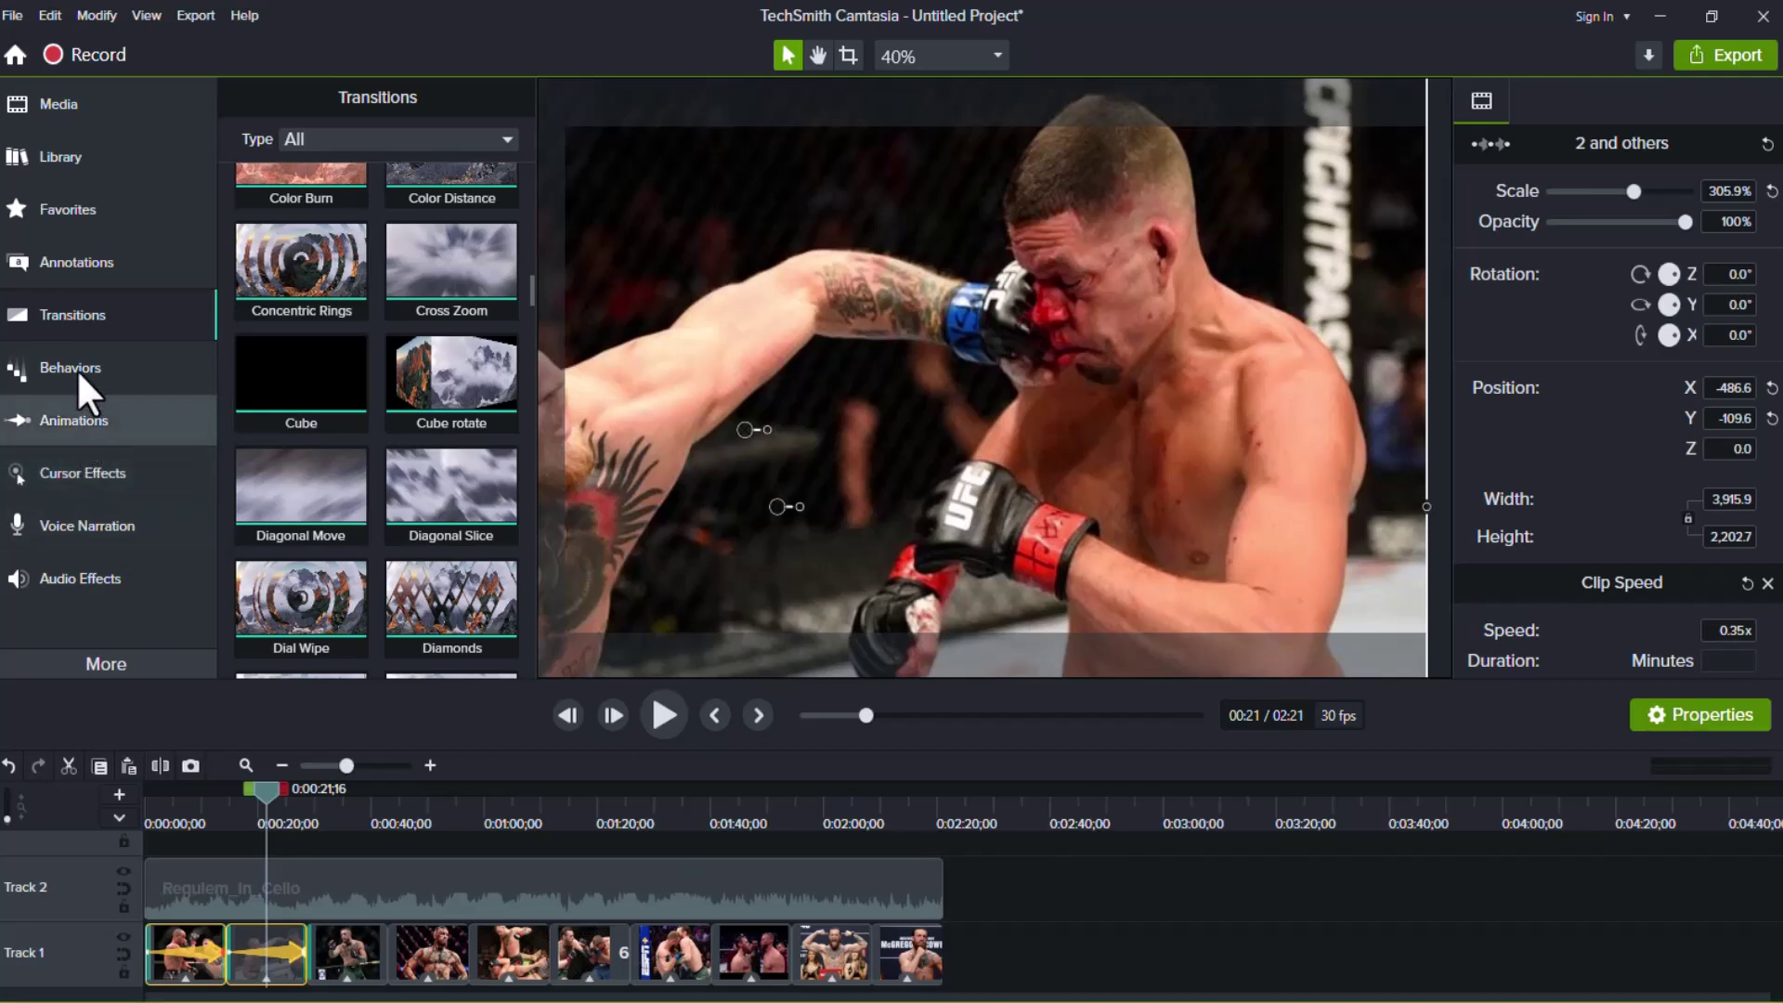
Step: Add a plain text callout at 0:00:21;16 and set its text to WWE
left_click(72, 268)
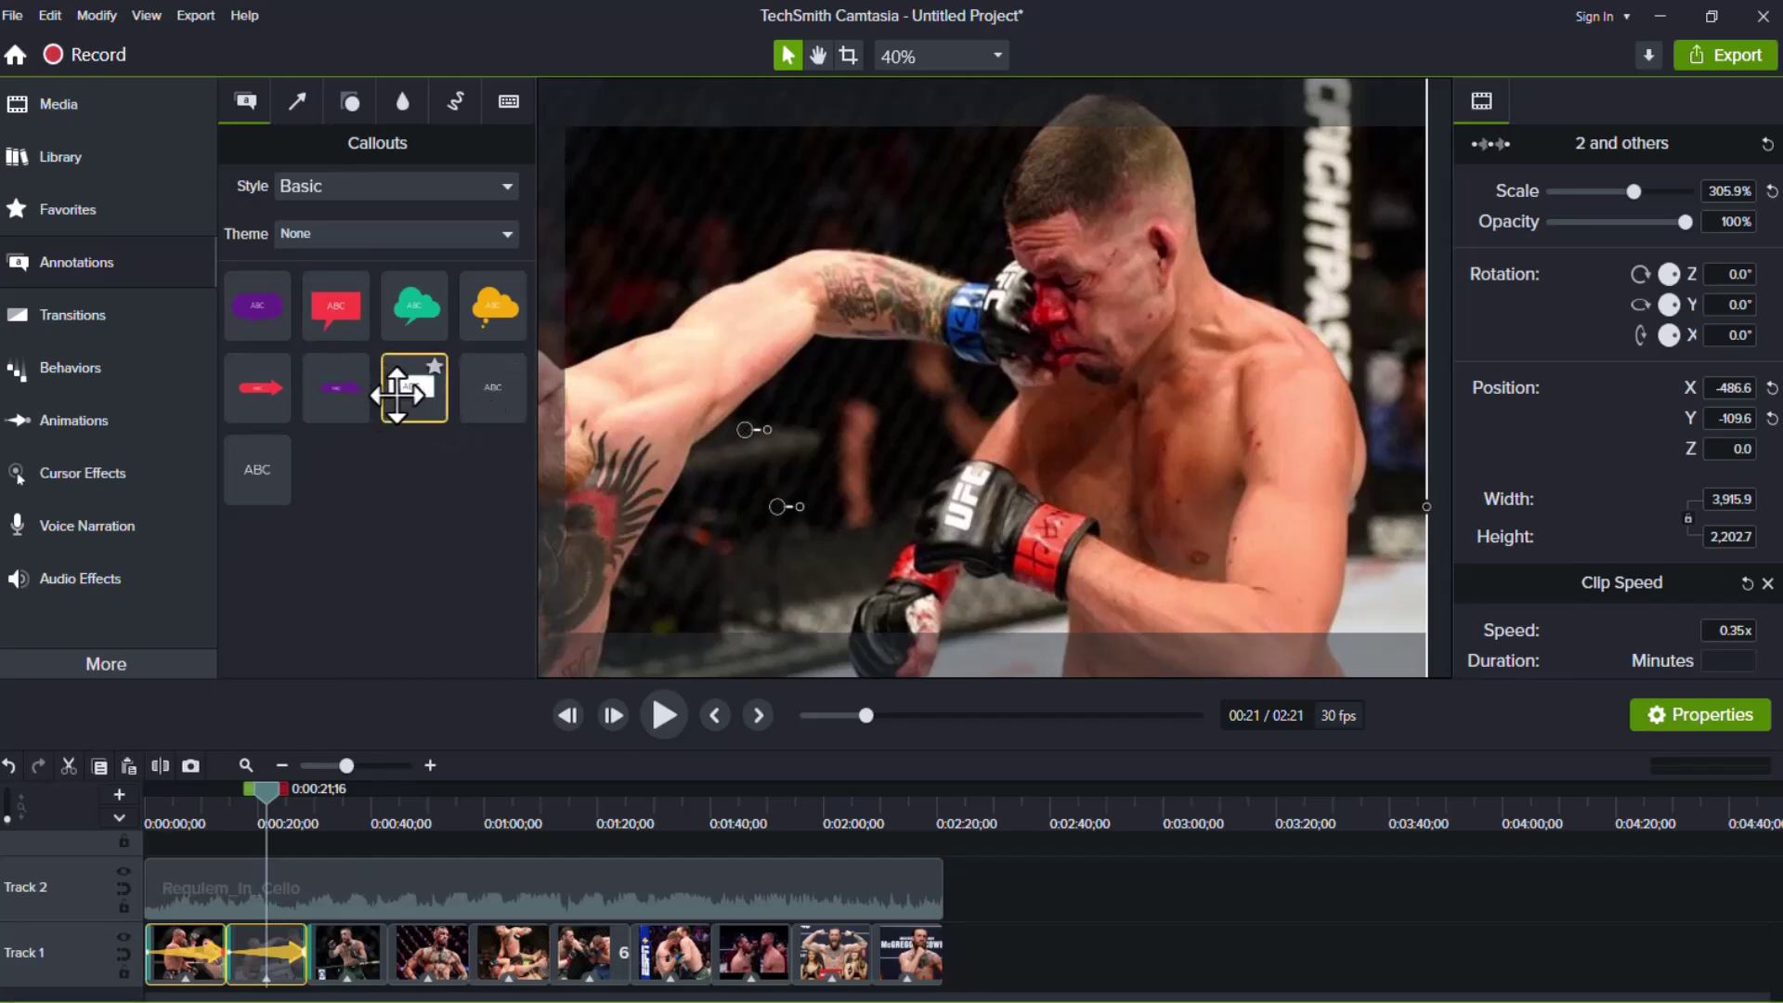
double_click(493, 406)
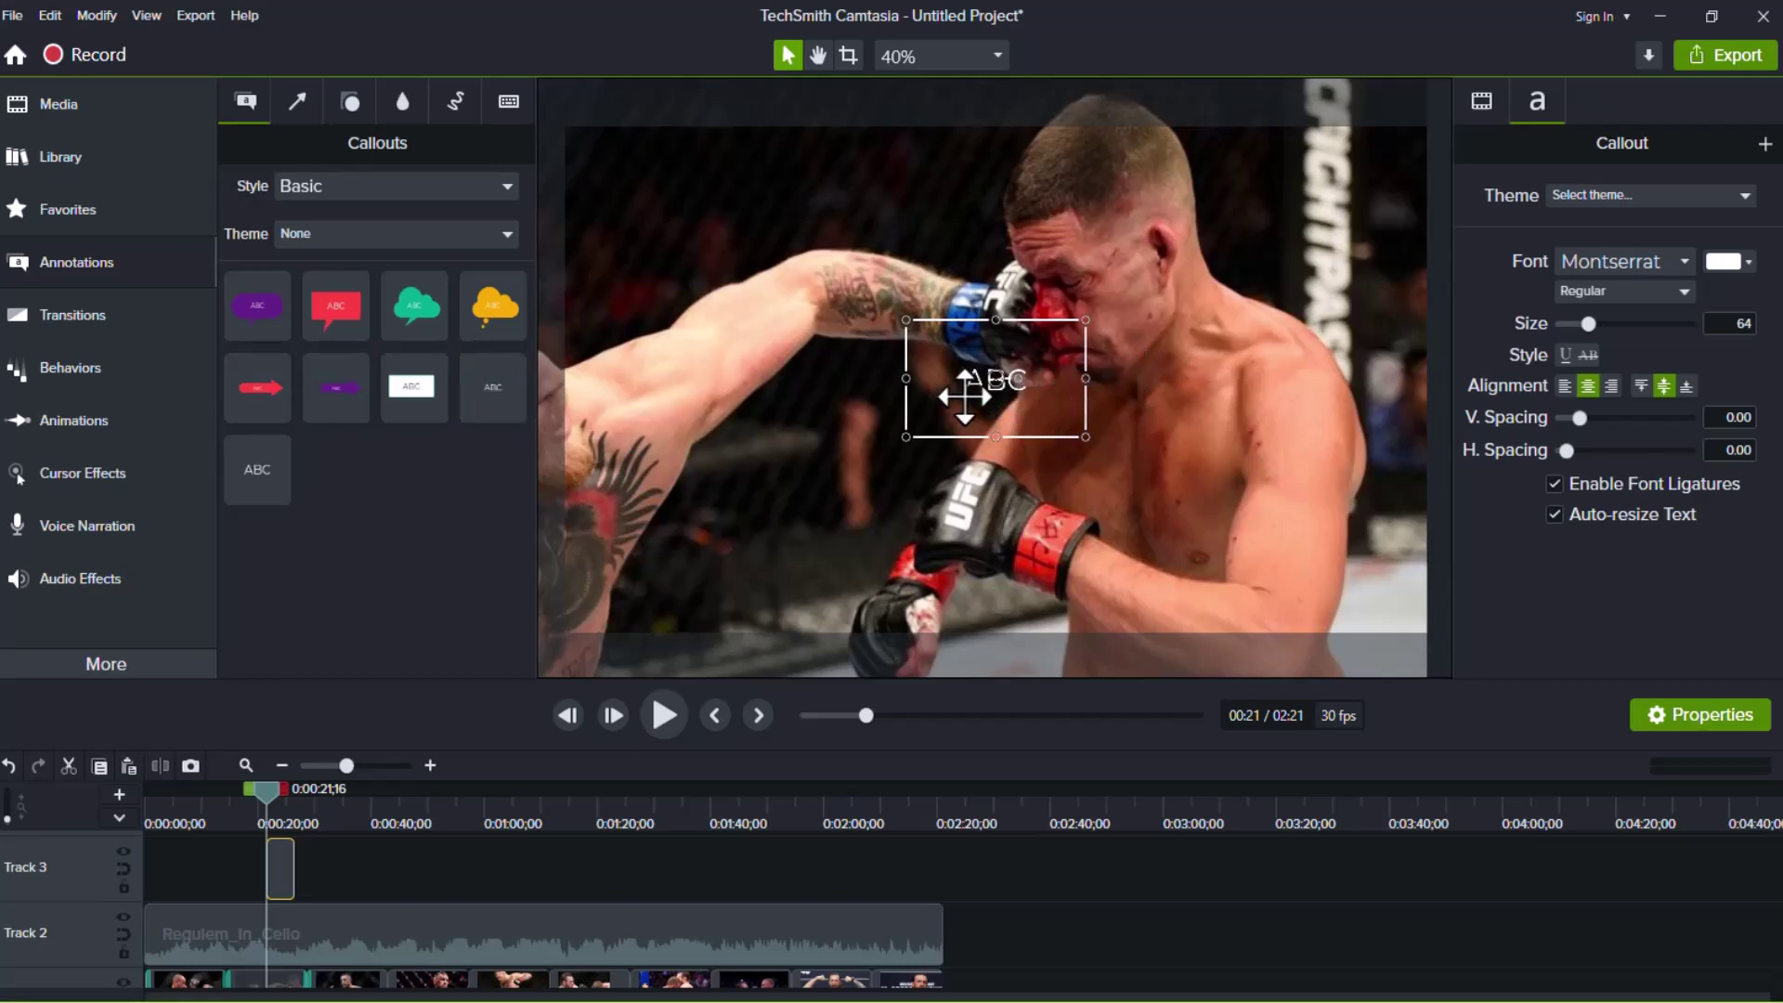
double_click(996, 381)
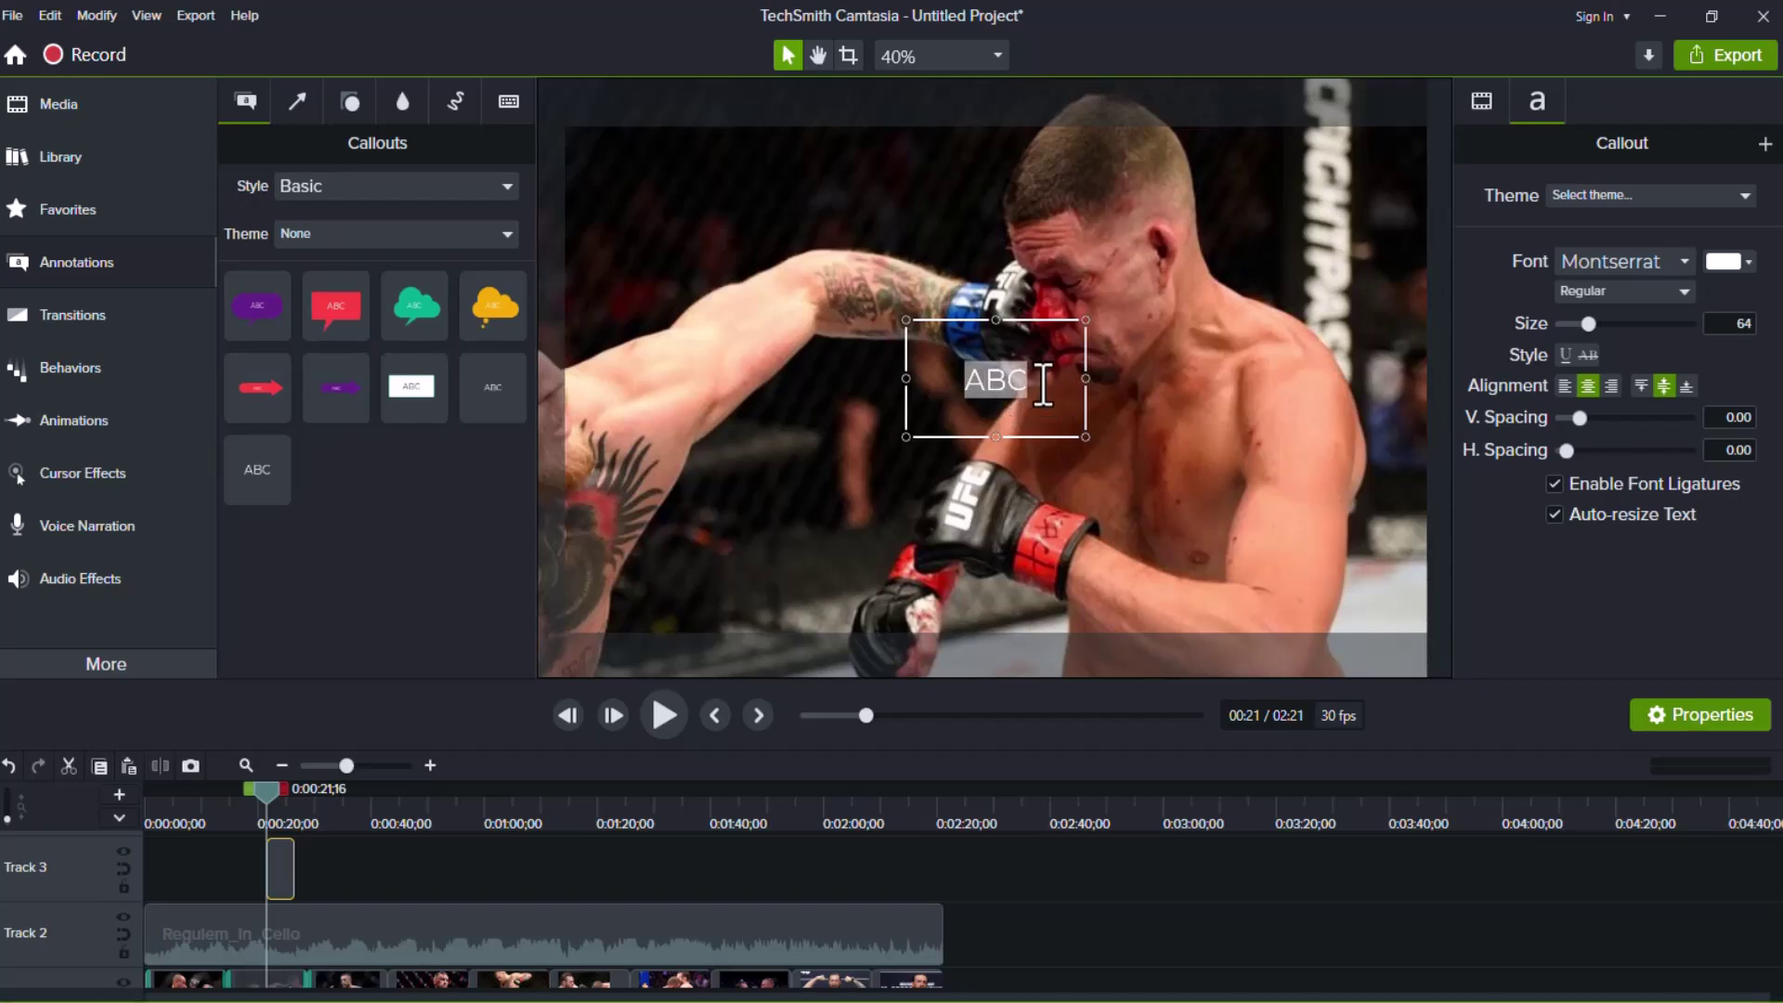
type("WWE")
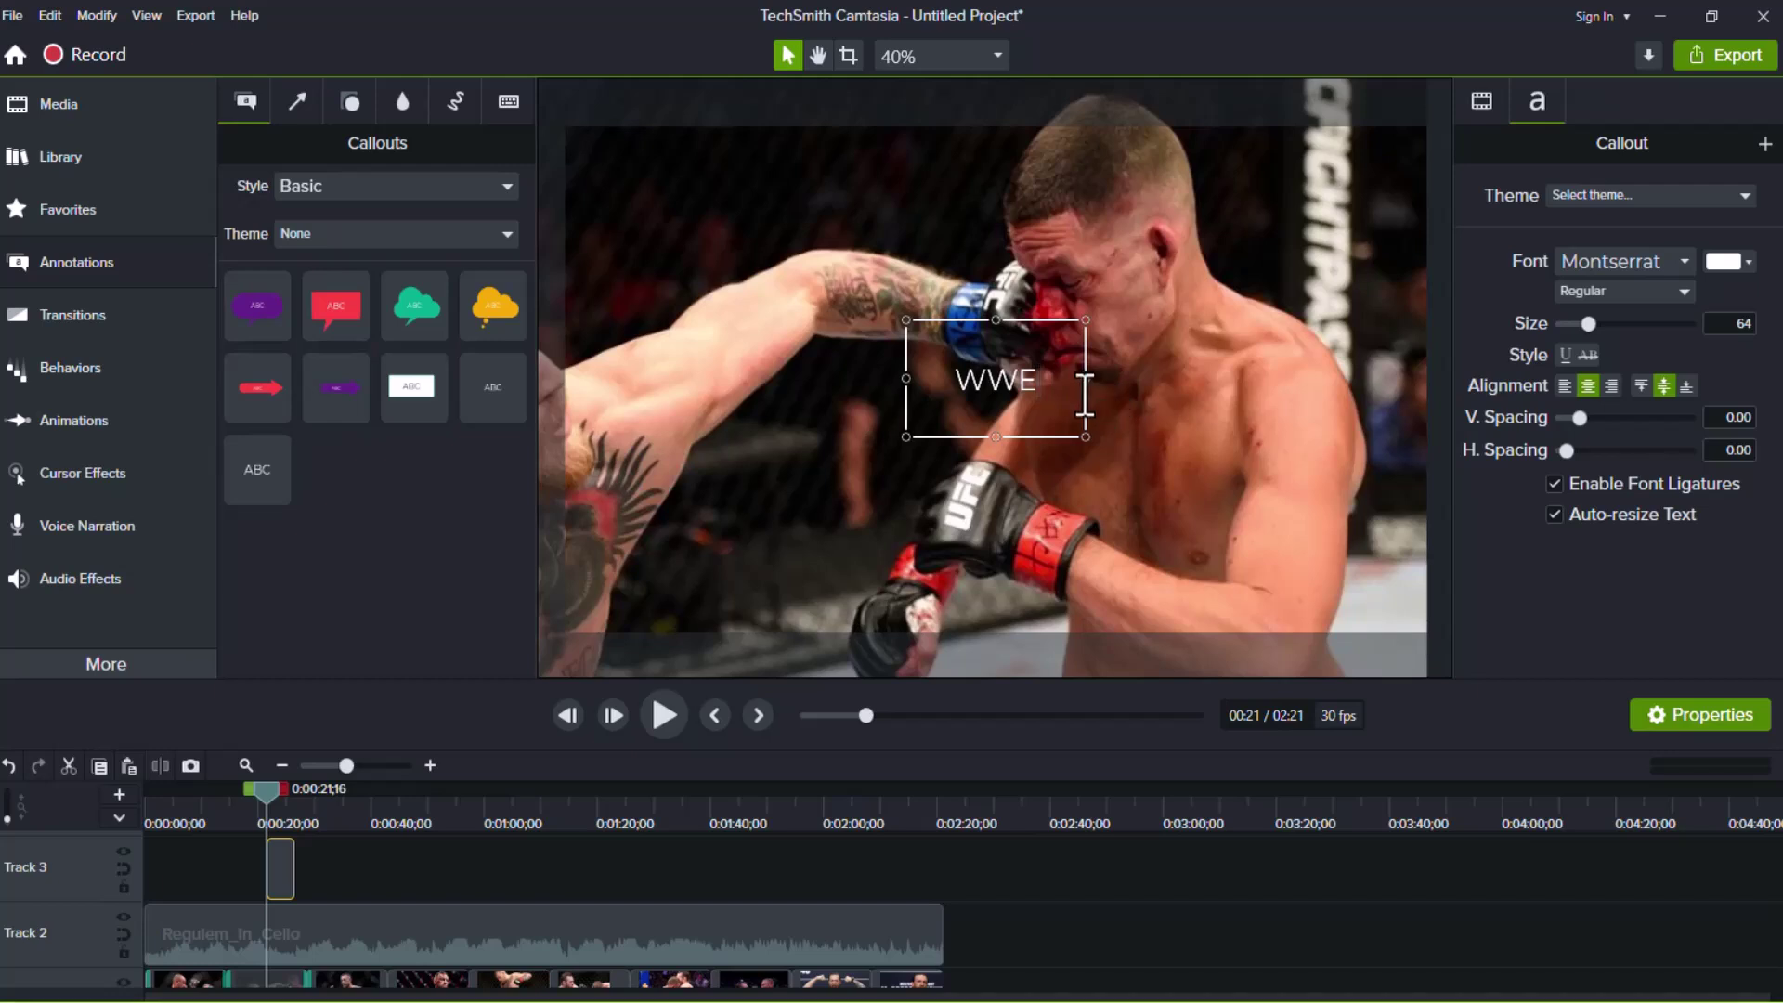
Step: Make the WWE callout text bold and set its font size to 188
left_click_drag(1042, 381, 955, 374)
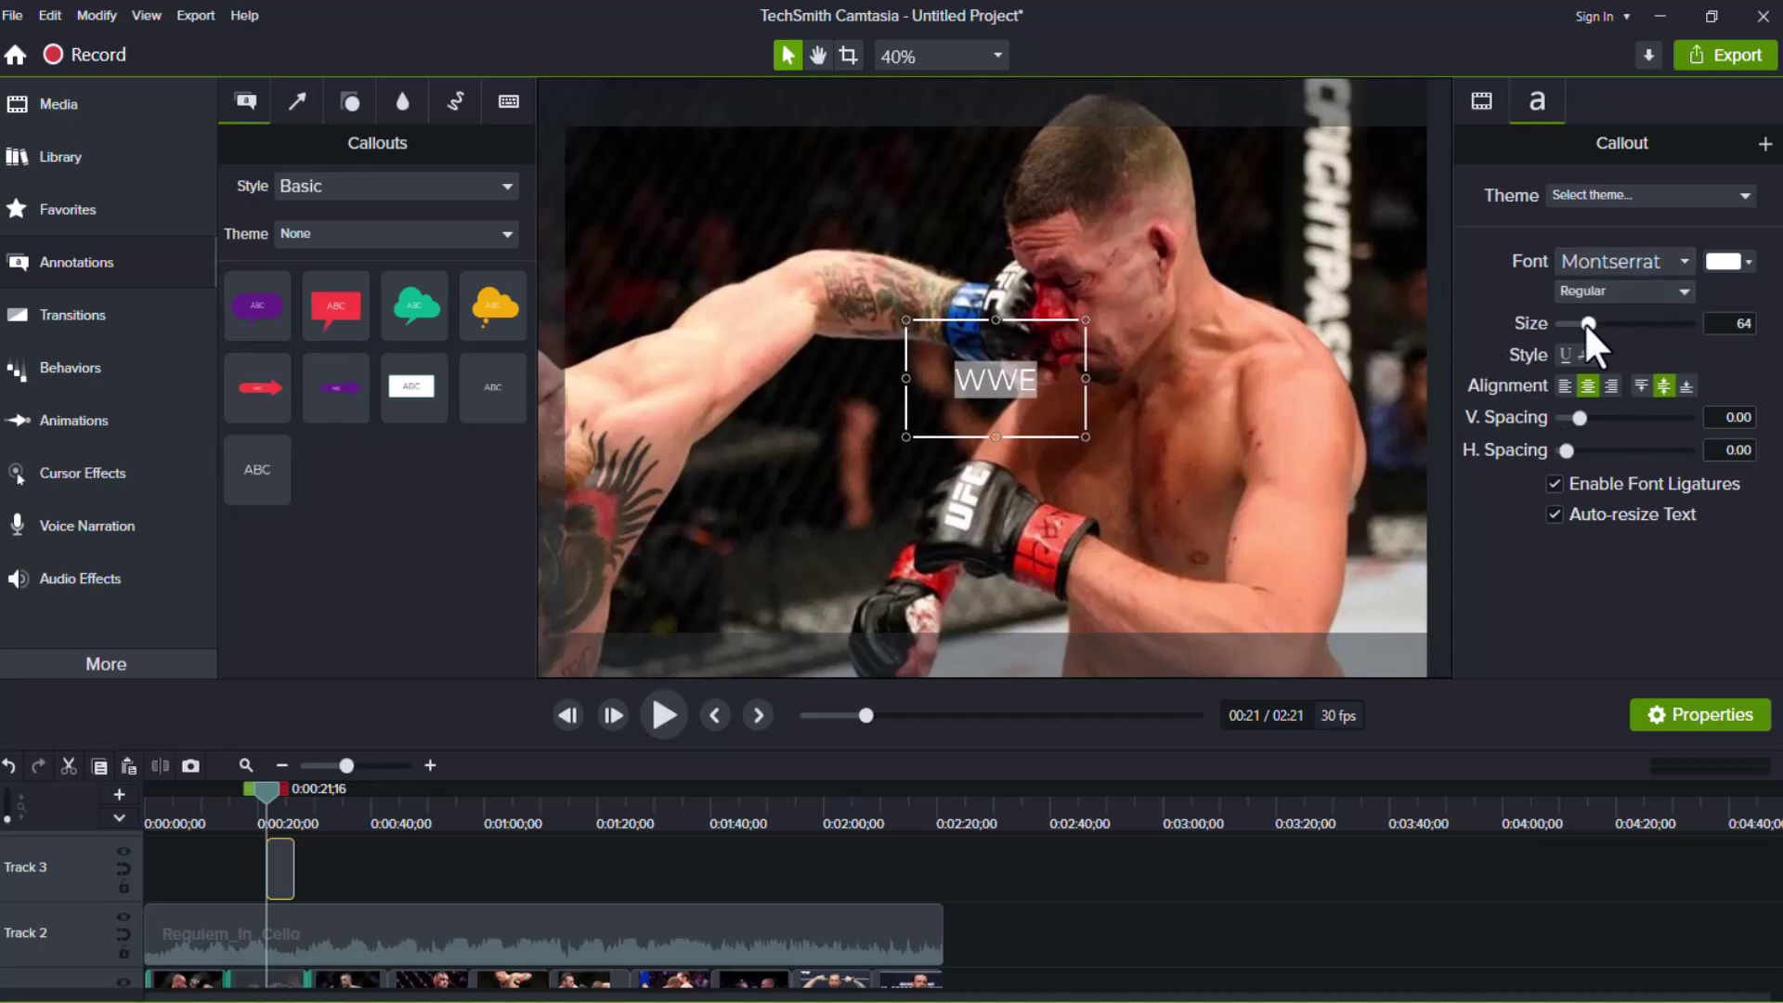
left_click(1681, 290)
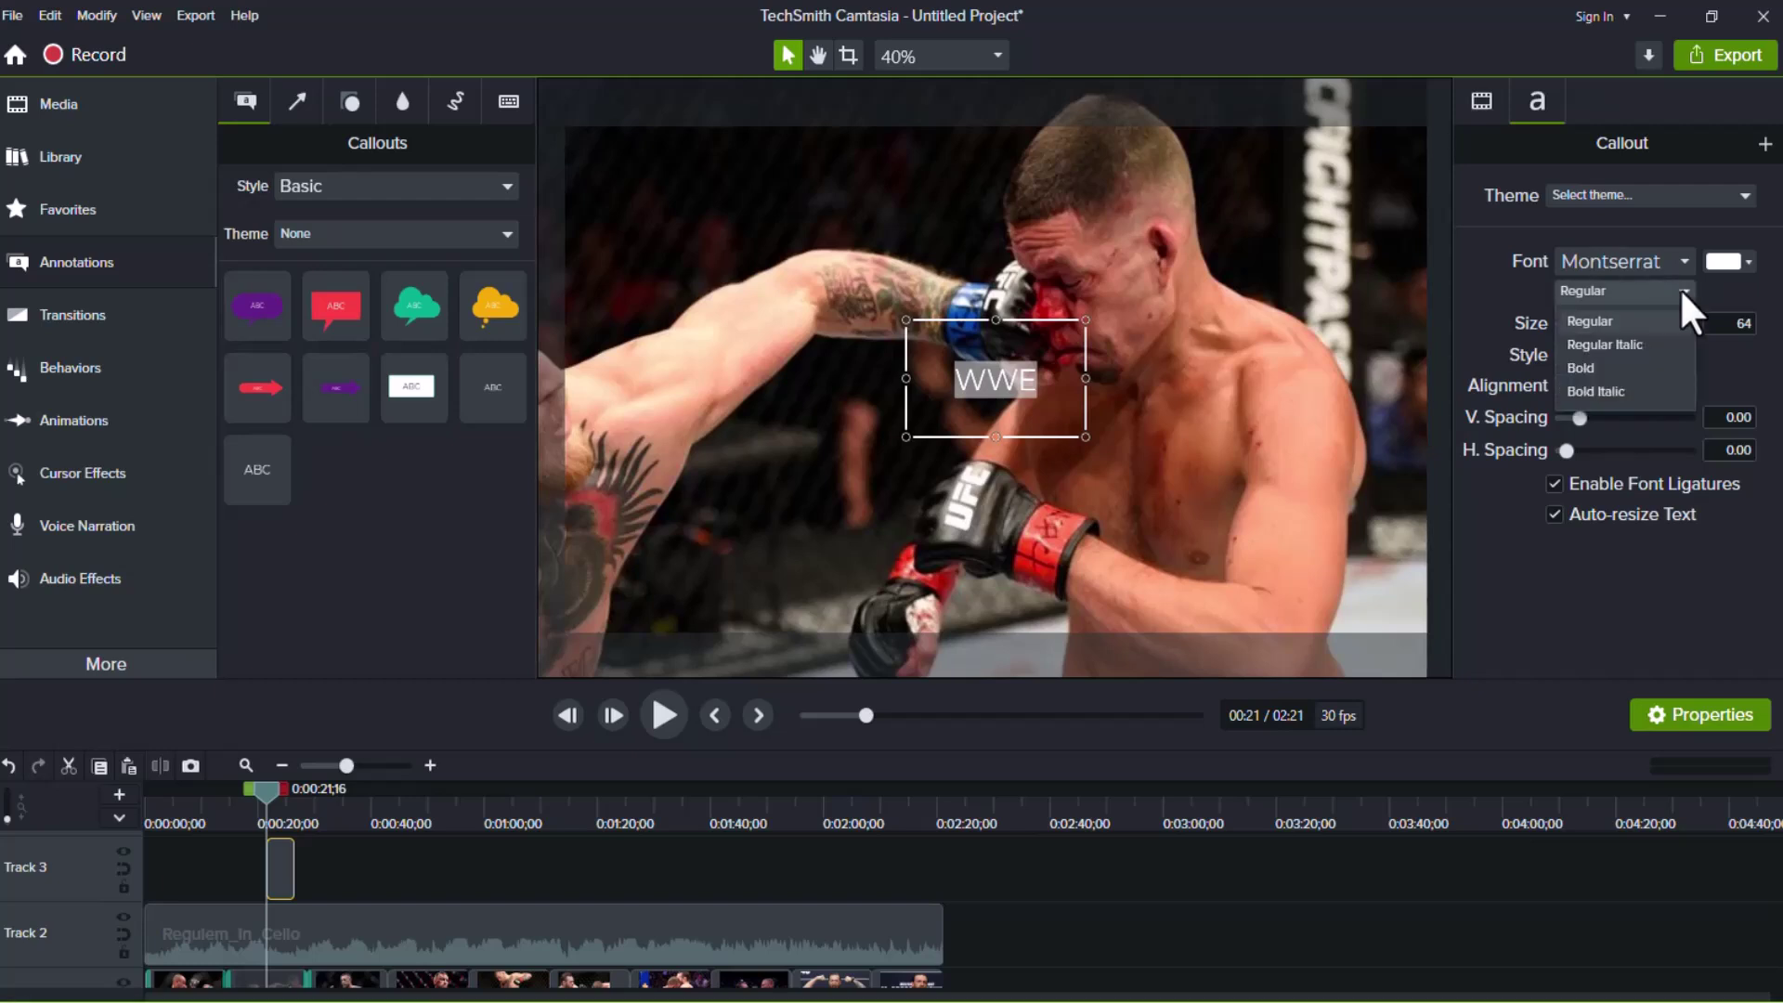
left_click(1627, 366)
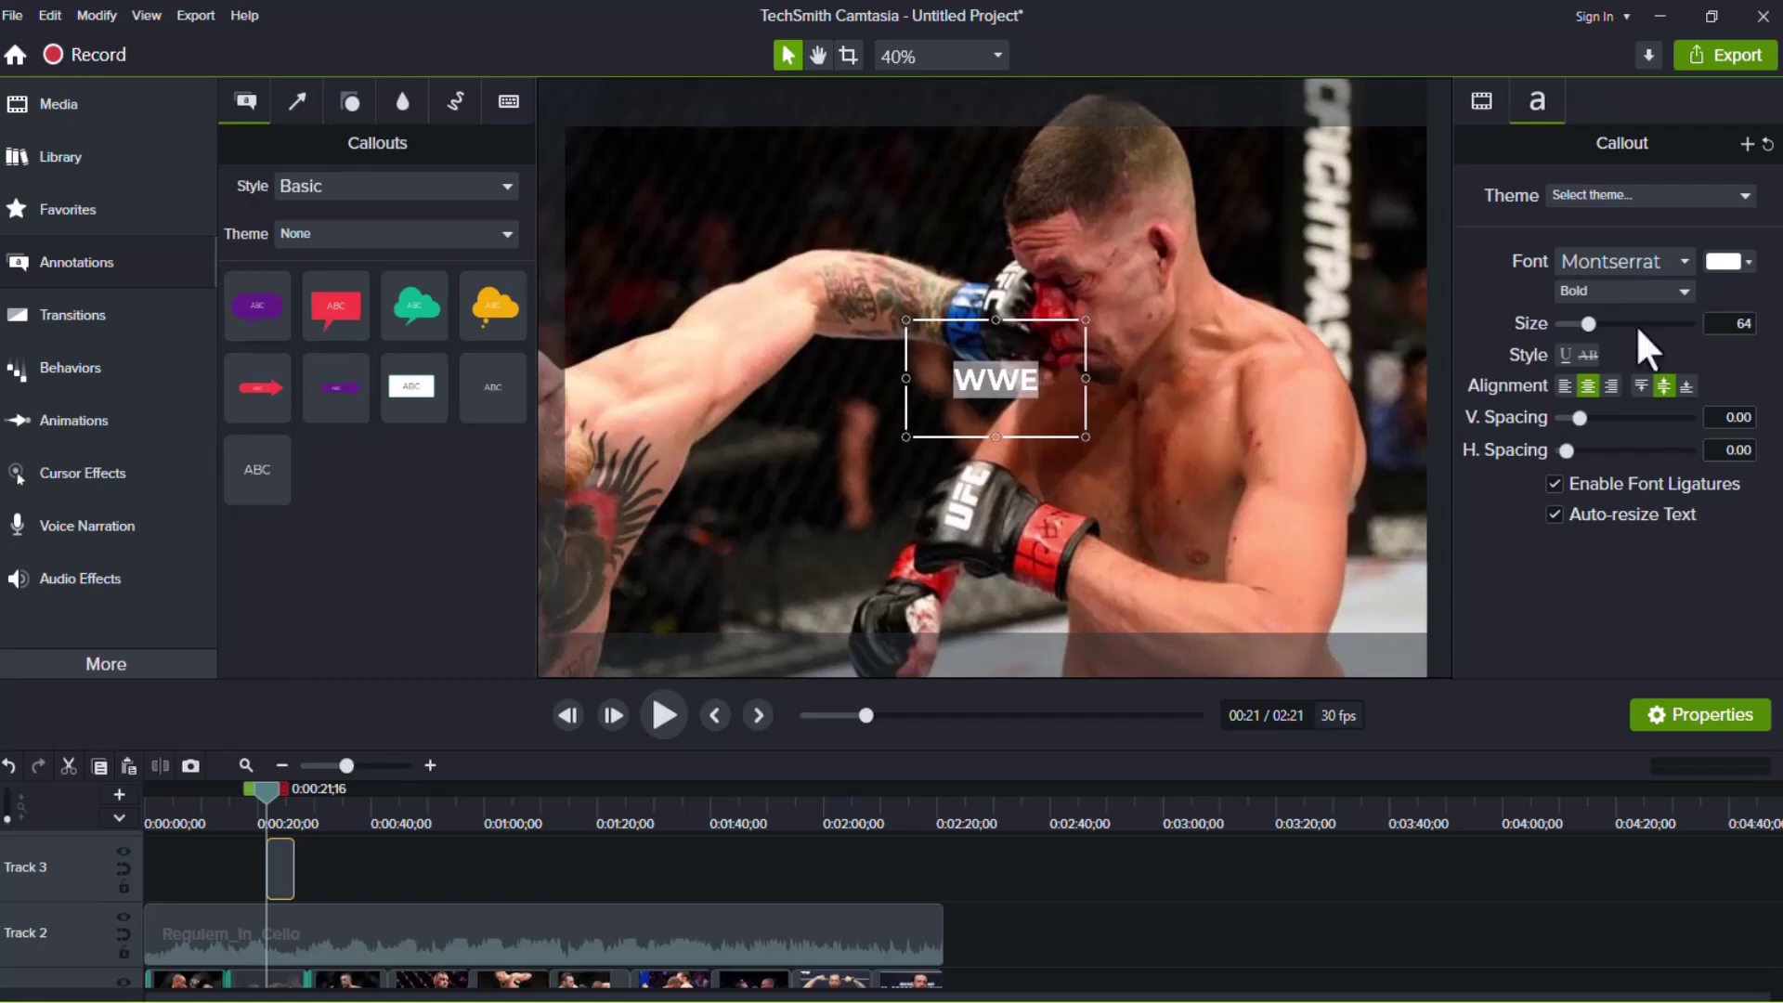
left_click_drag(1596, 322, 1658, 333)
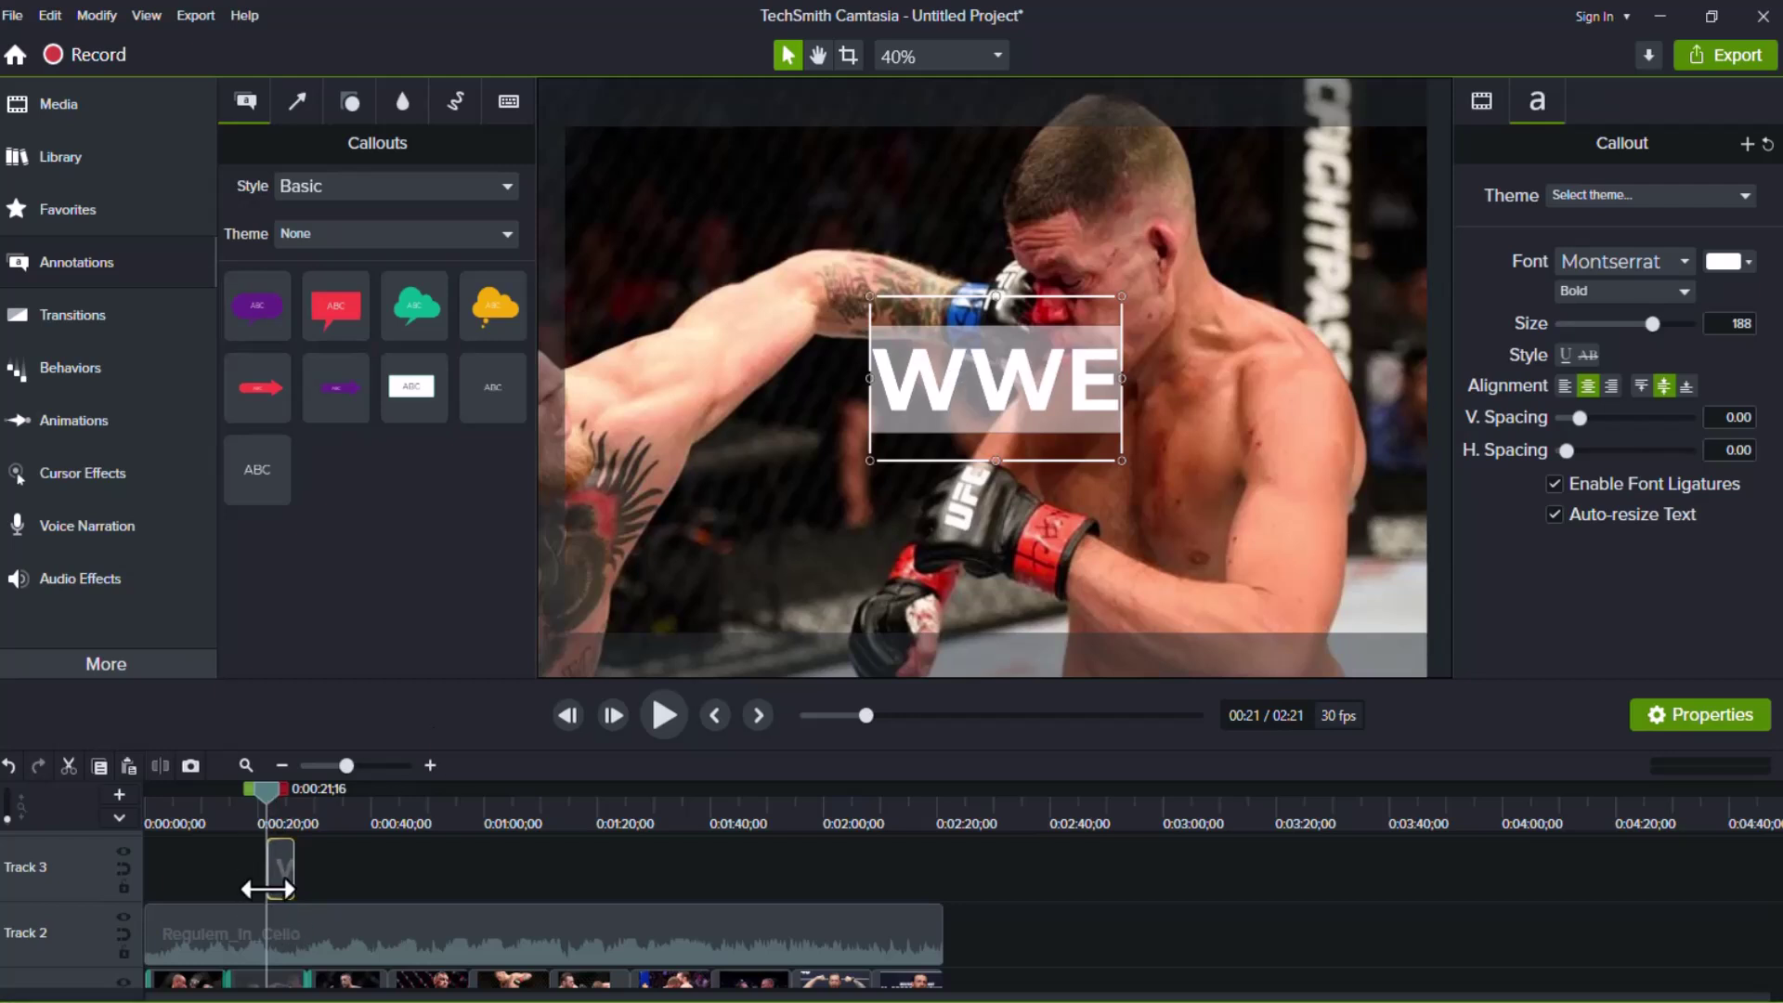
Step: Move the WWE callout on Track 3 to about 0:00:38, over the end of image 3's clip
left_click_drag(270, 882, 384, 910)
scroll(331, 877, "down", 1)
scroll(330, 877, "up", 2)
scroll(537, 889, "down", 1)
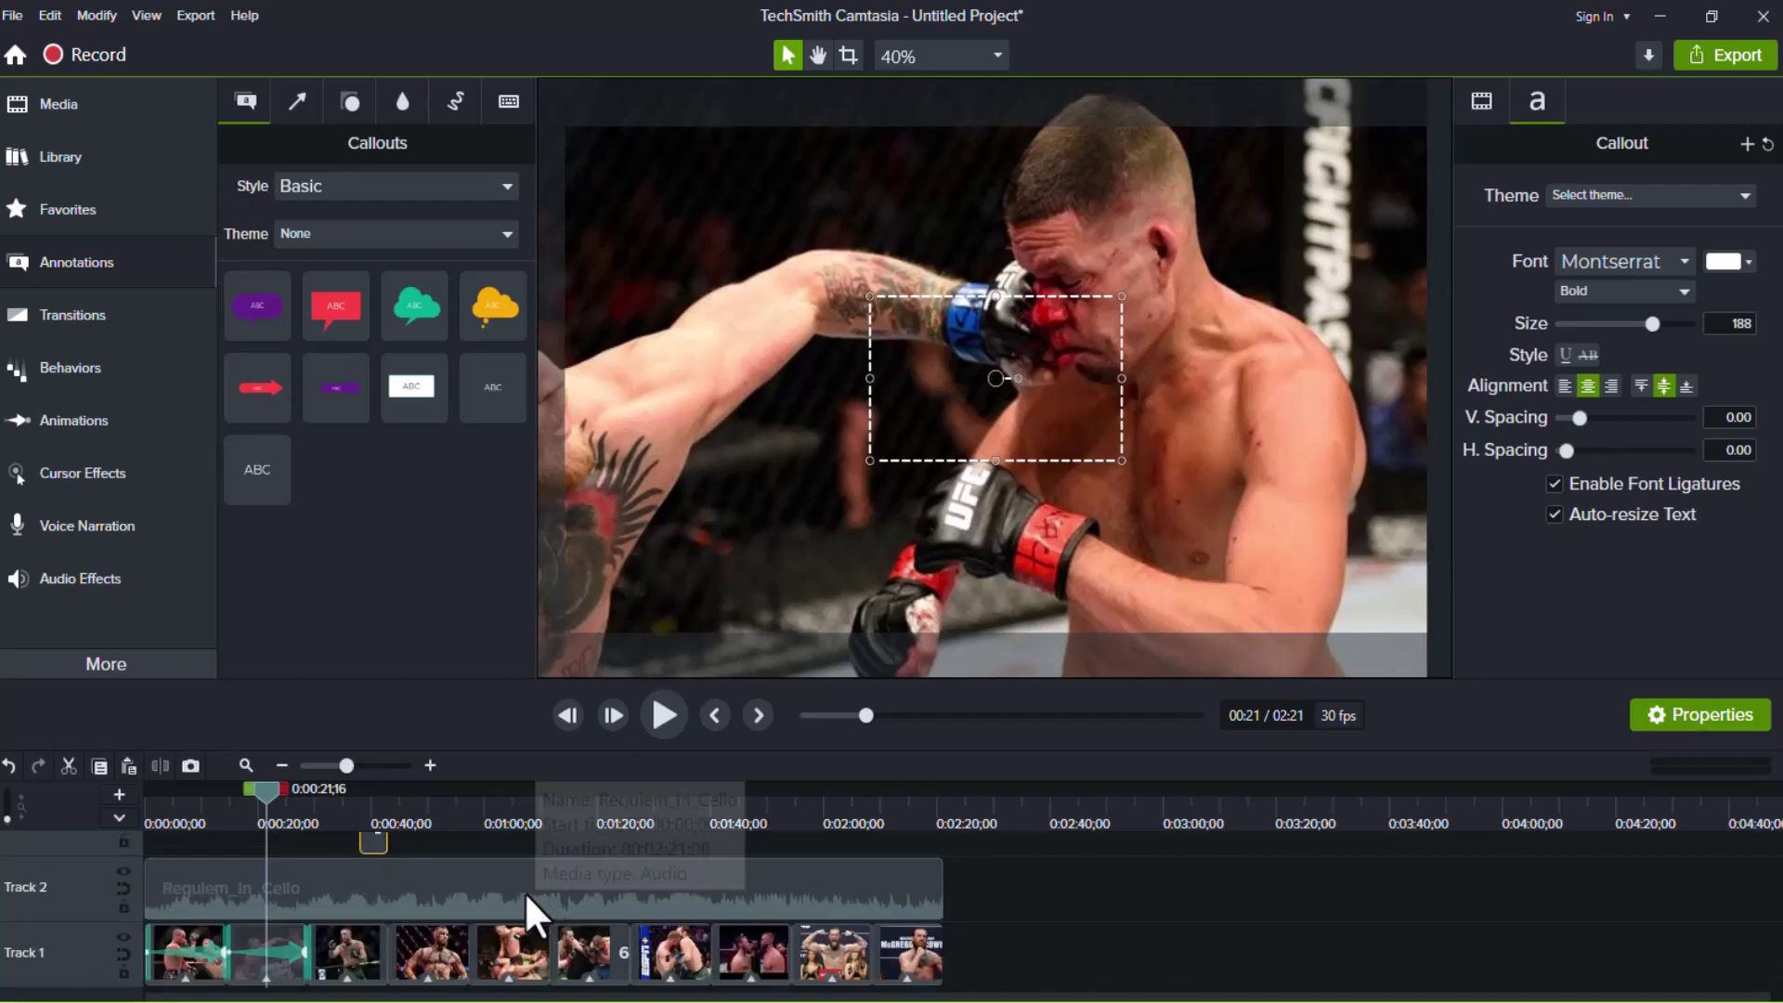
scroll(526, 892, "up", 1)
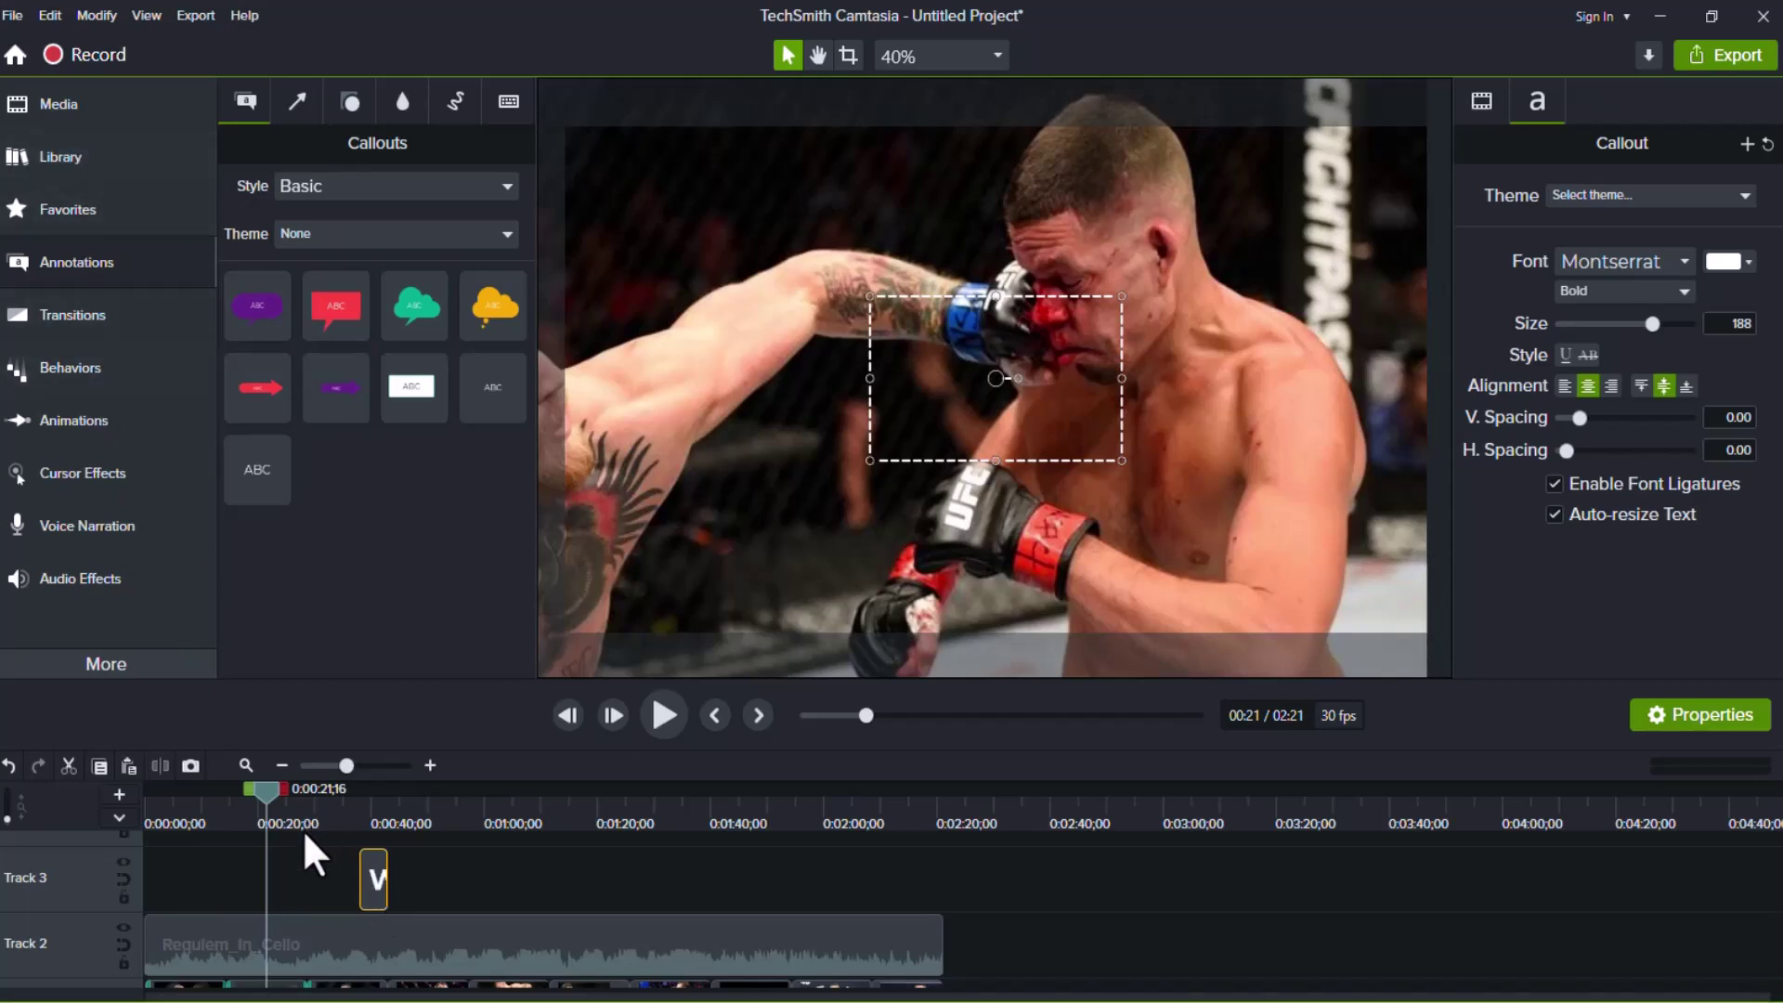
Step: Apply the Fade behavior to the WWE callout on Track 3
left_click(81, 364)
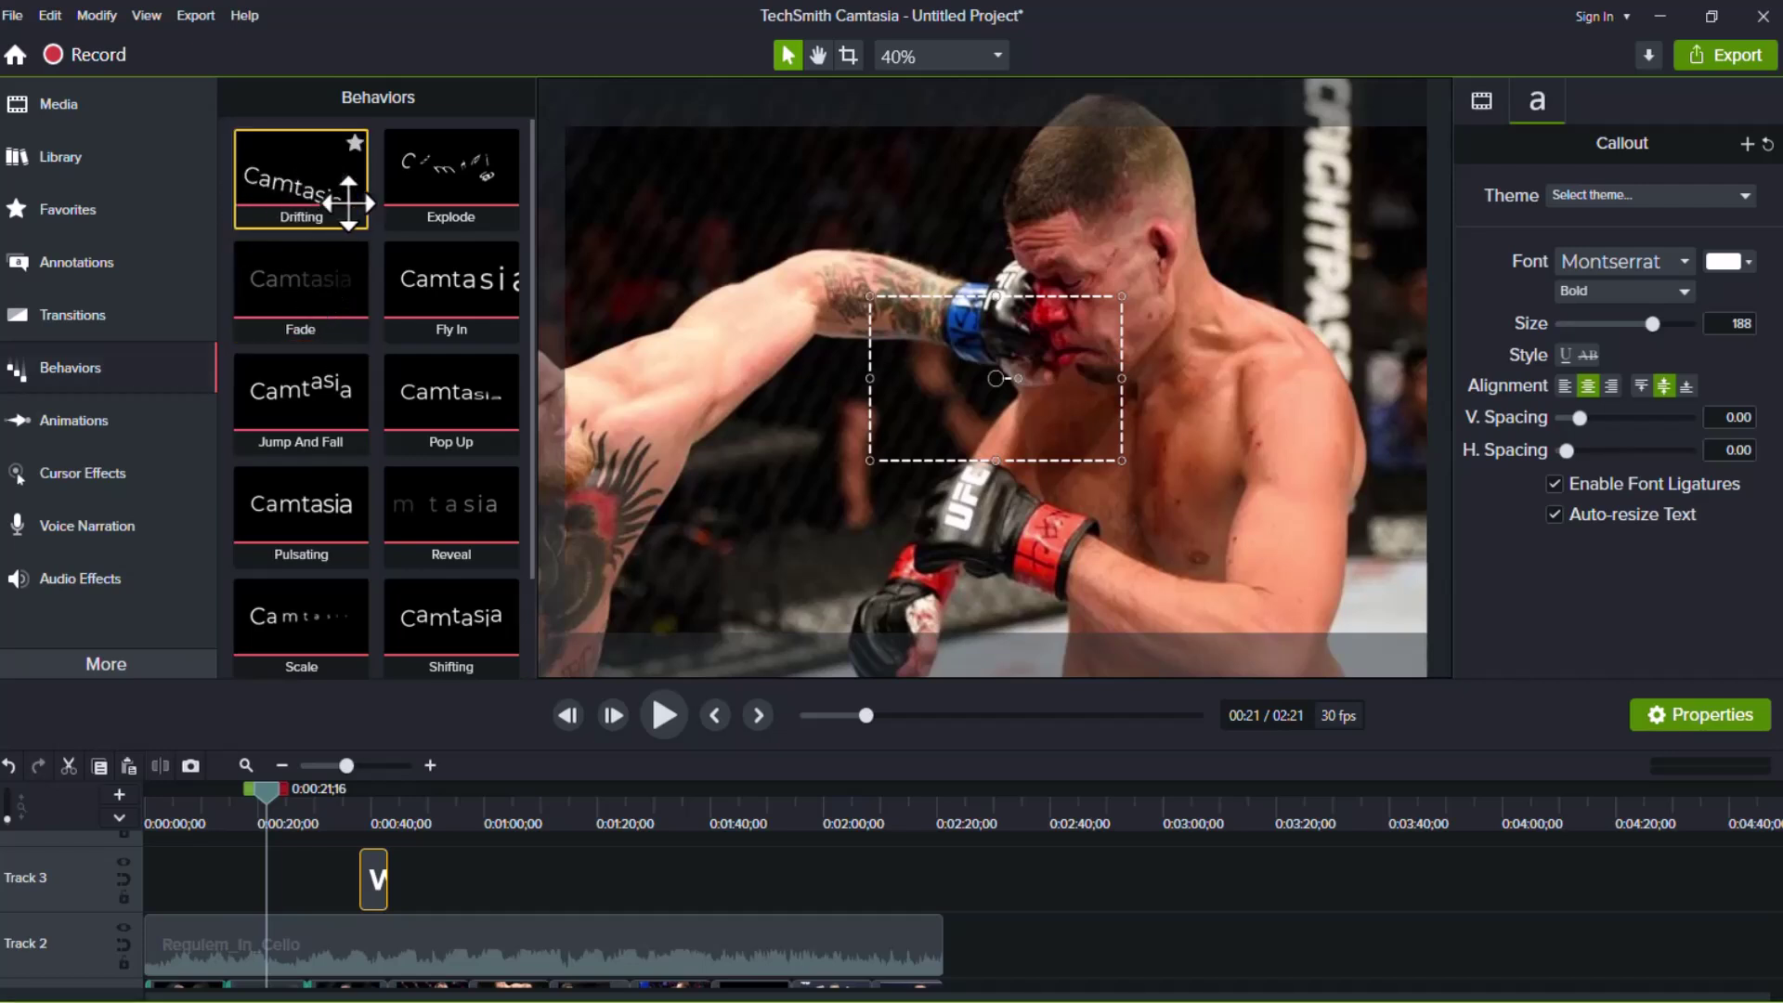
right_click(293, 295)
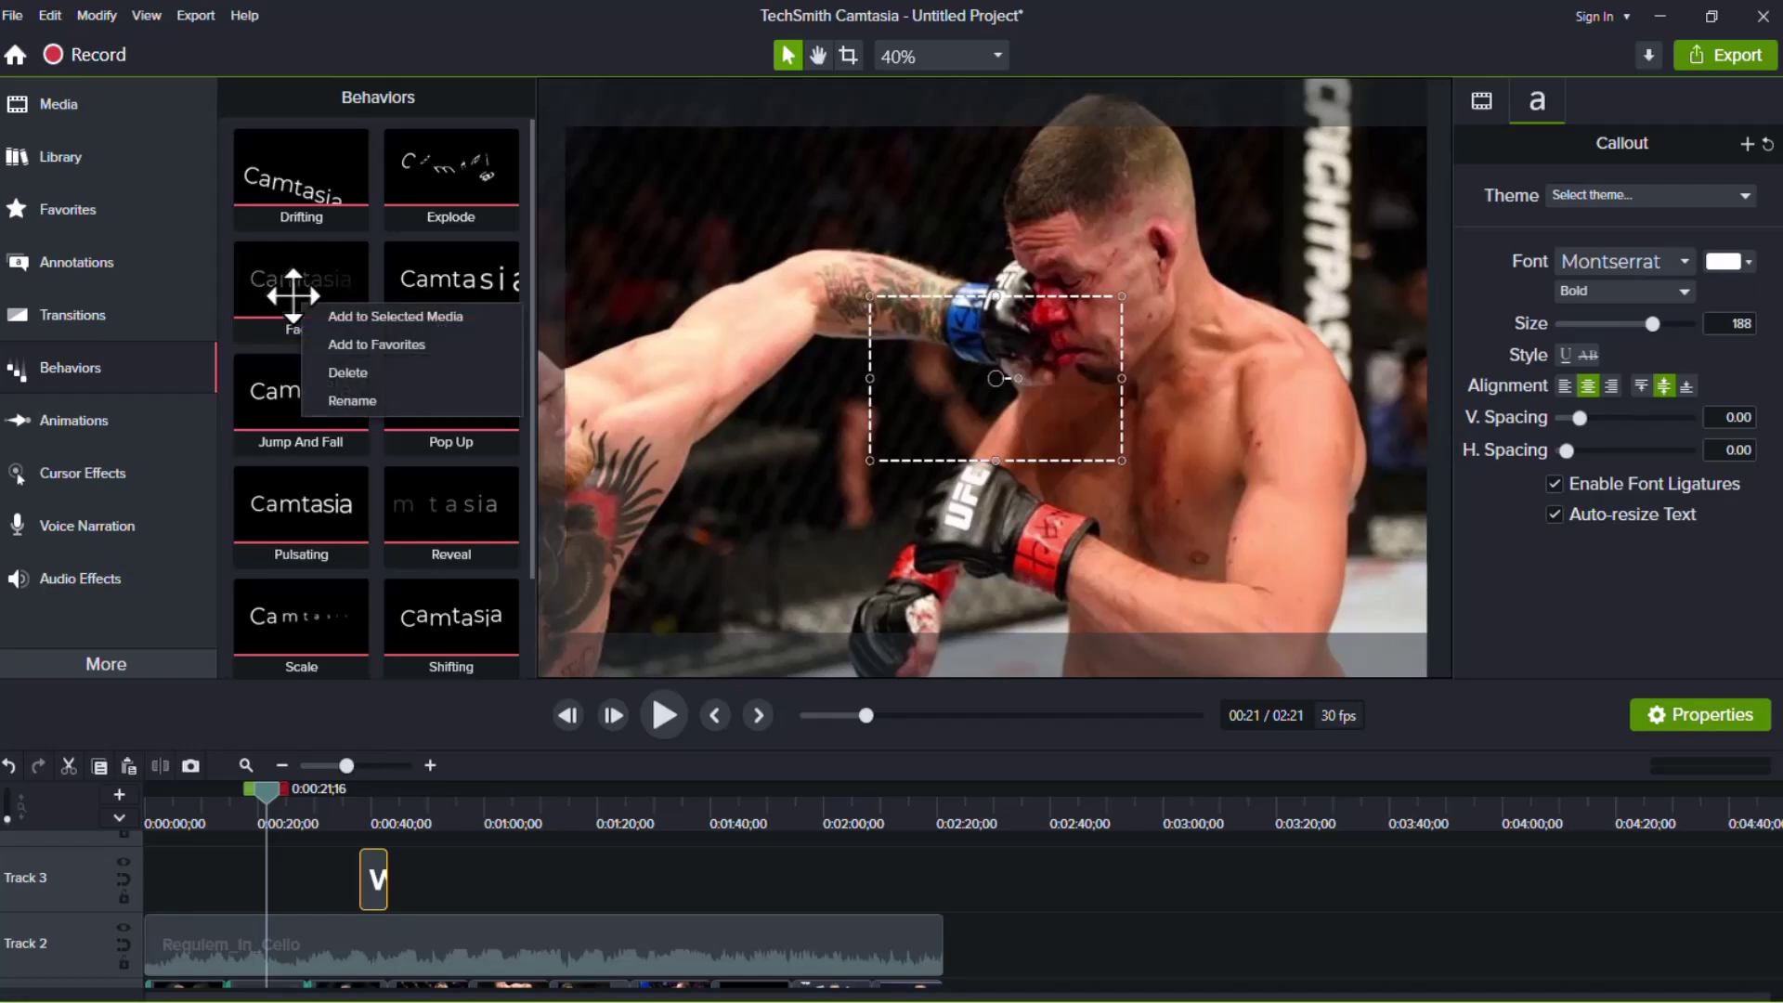
left_click(355, 314)
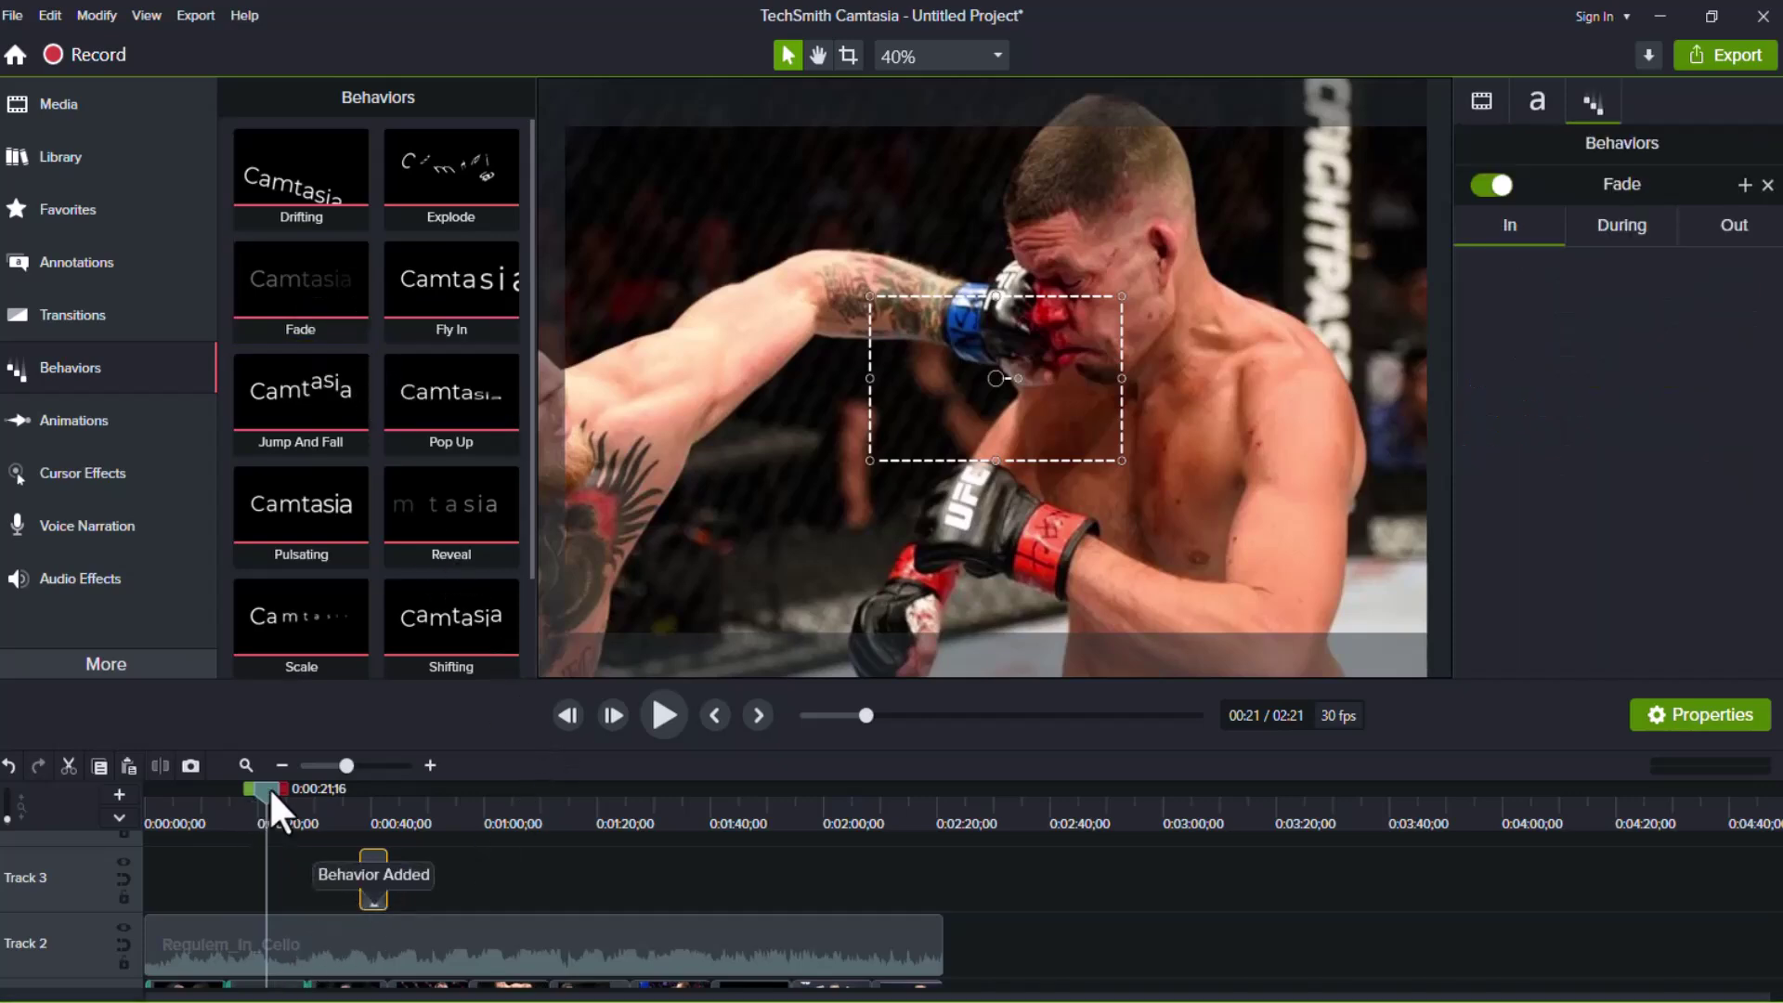
Step: Move and stretch the WWE callout on Track 3 to span about 0:00:14 to 0:00:25, over image 2's clip
left_click_drag(269, 788, 320, 813)
scroll(524, 878, "down", 1)
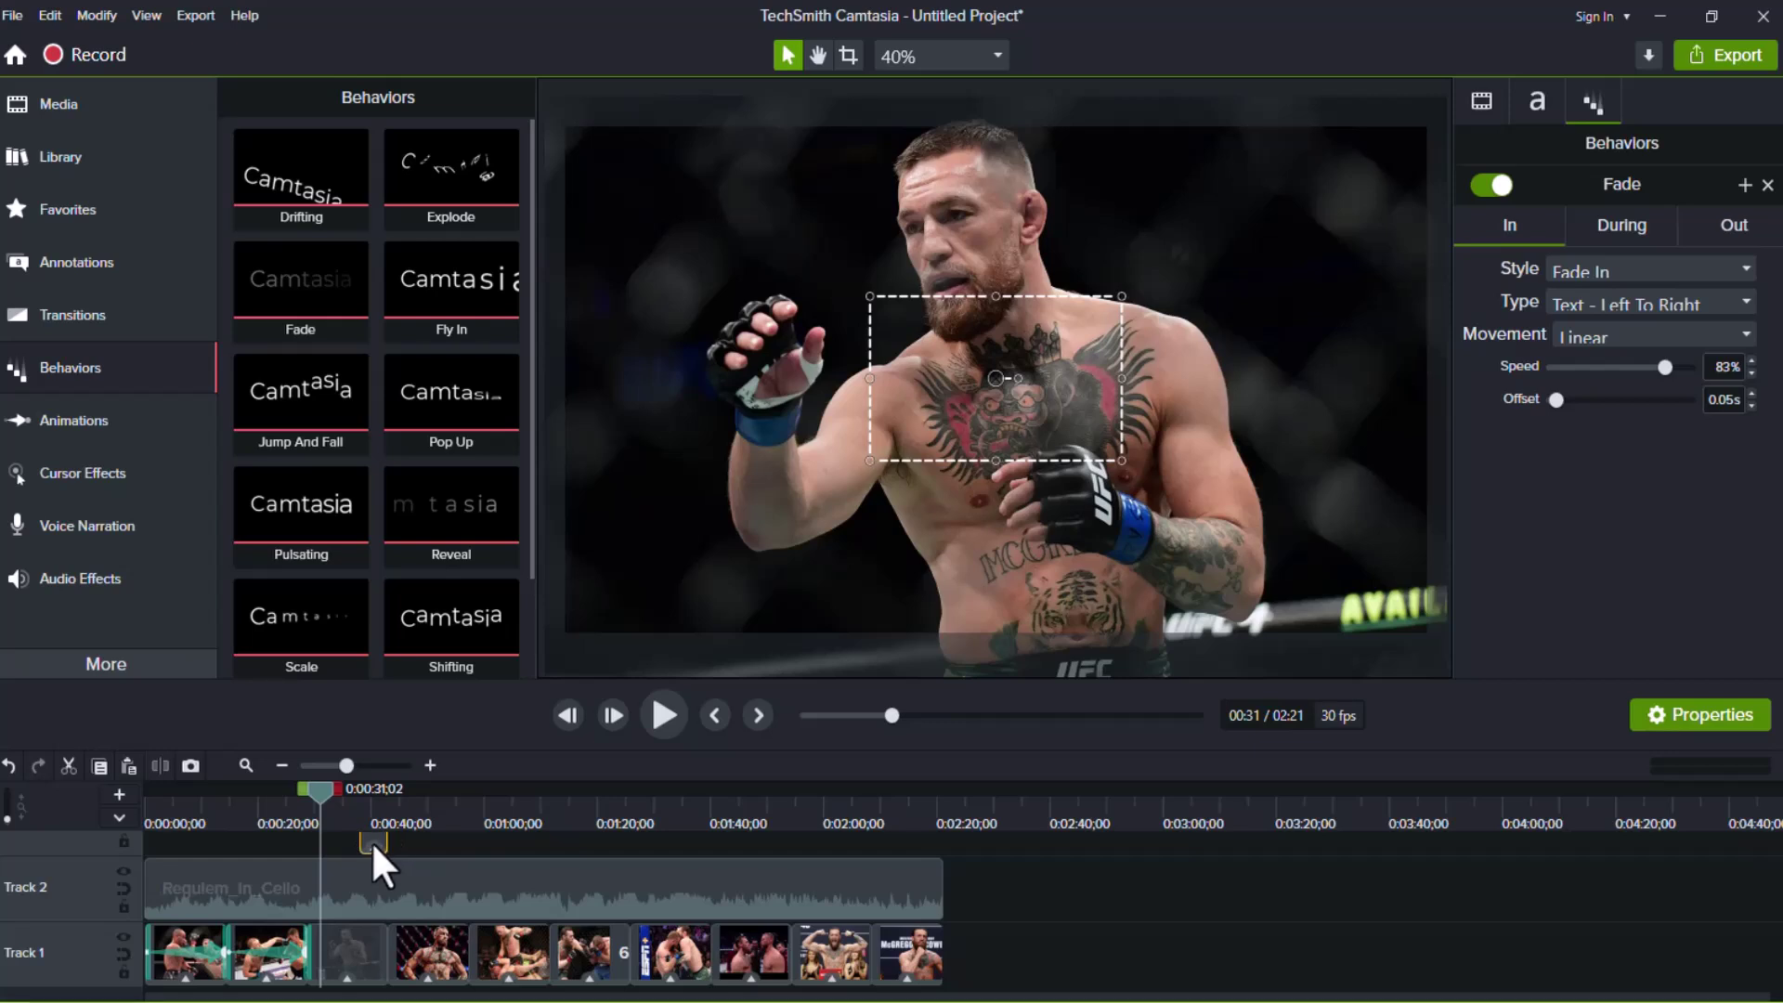
scroll(433, 934, "up", 2)
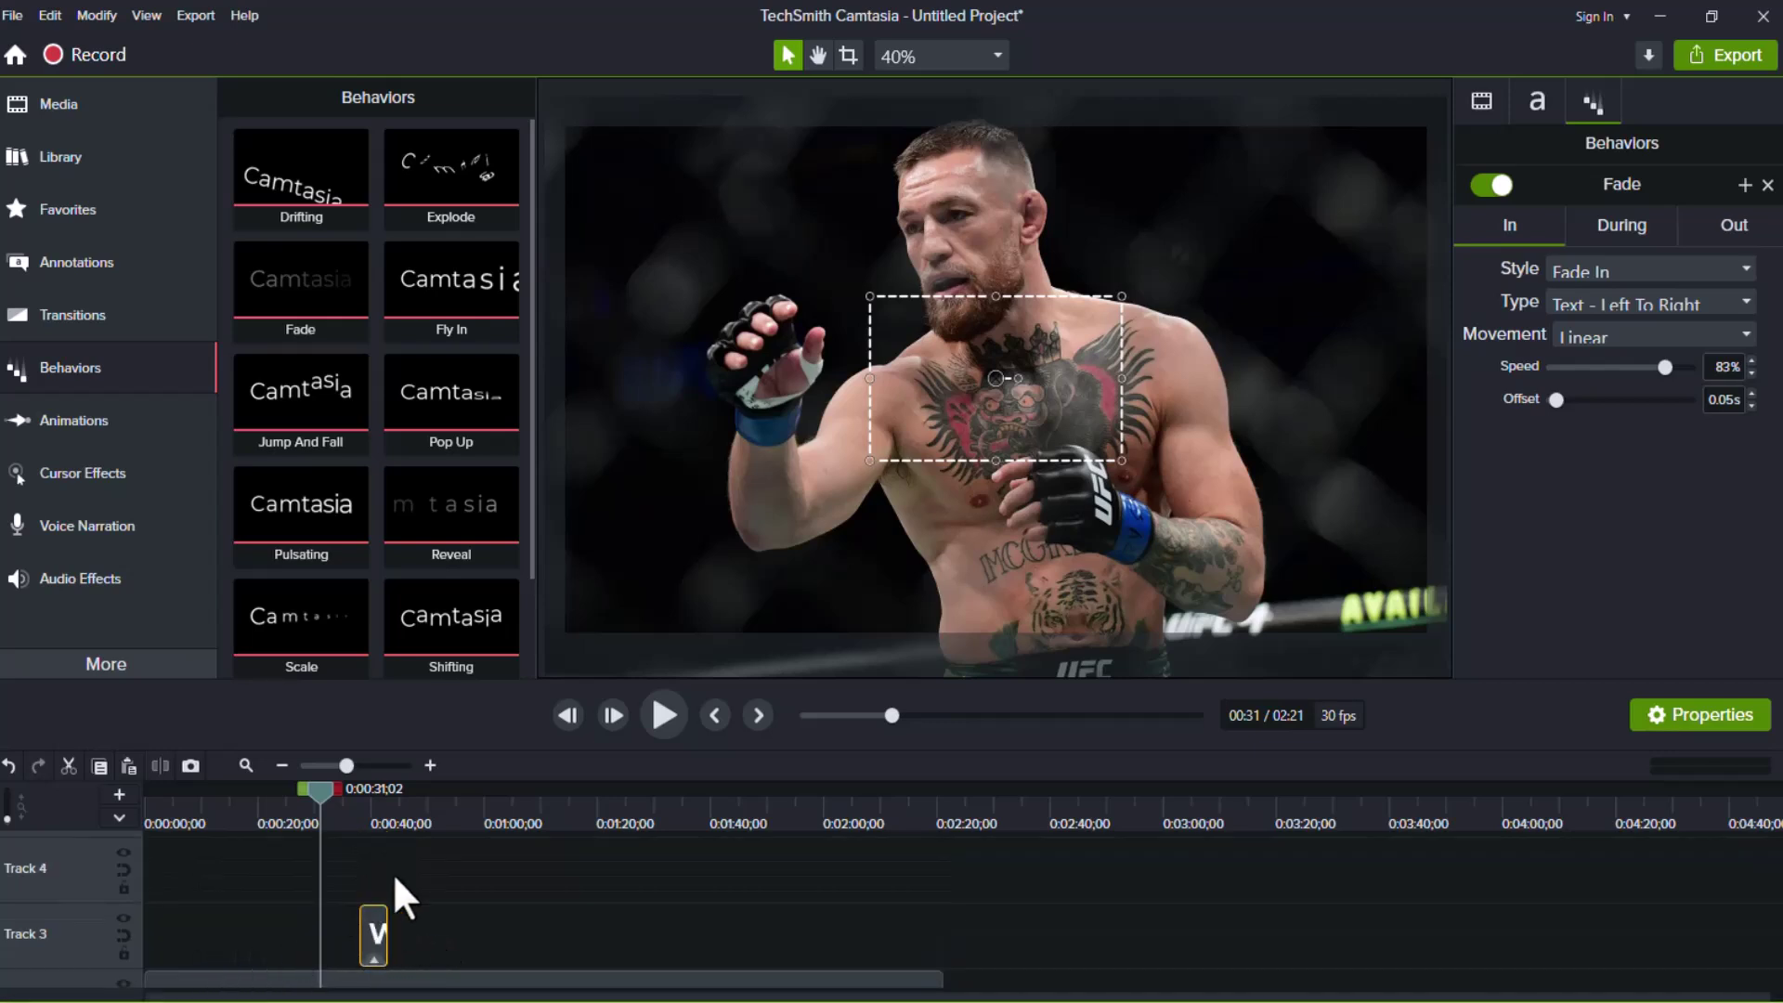
scroll(394, 894, "down", 1)
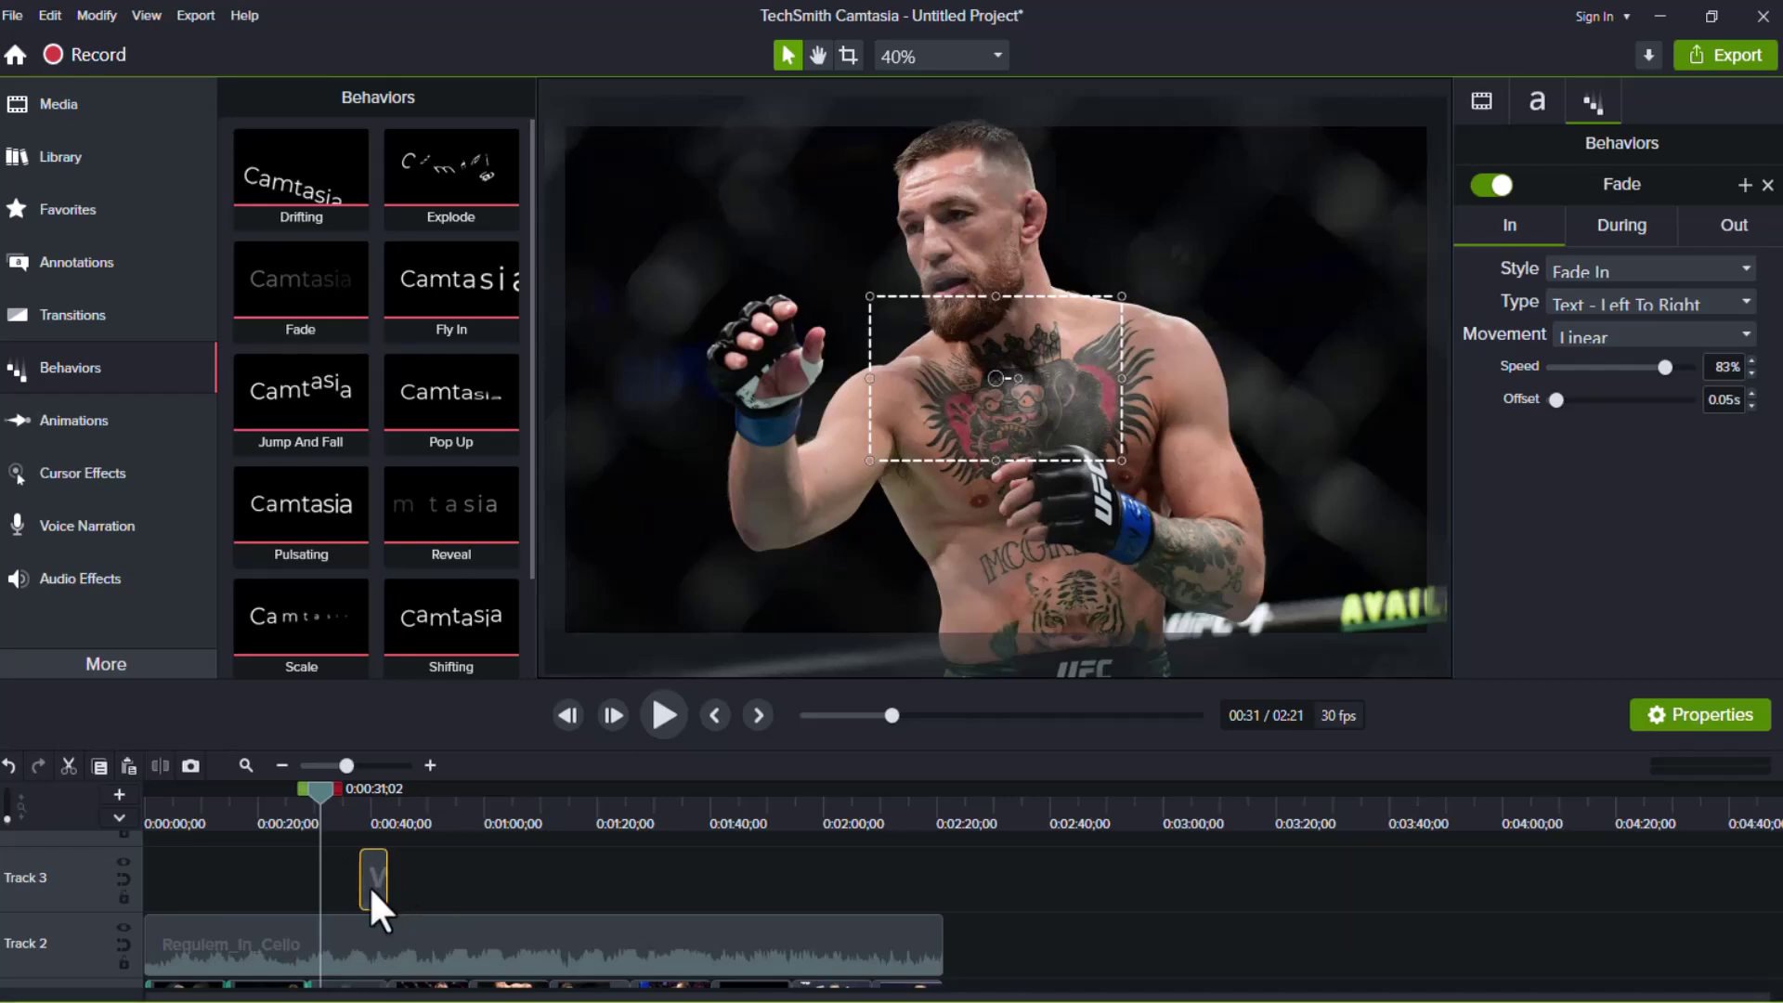
left_click_drag(370, 885, 286, 887)
Step: Preview the slideshow from about 0:00:03 and move the WWE text to the upper part of the frame, above the left-hand fighter
left_click_drag(316, 797, 154, 806)
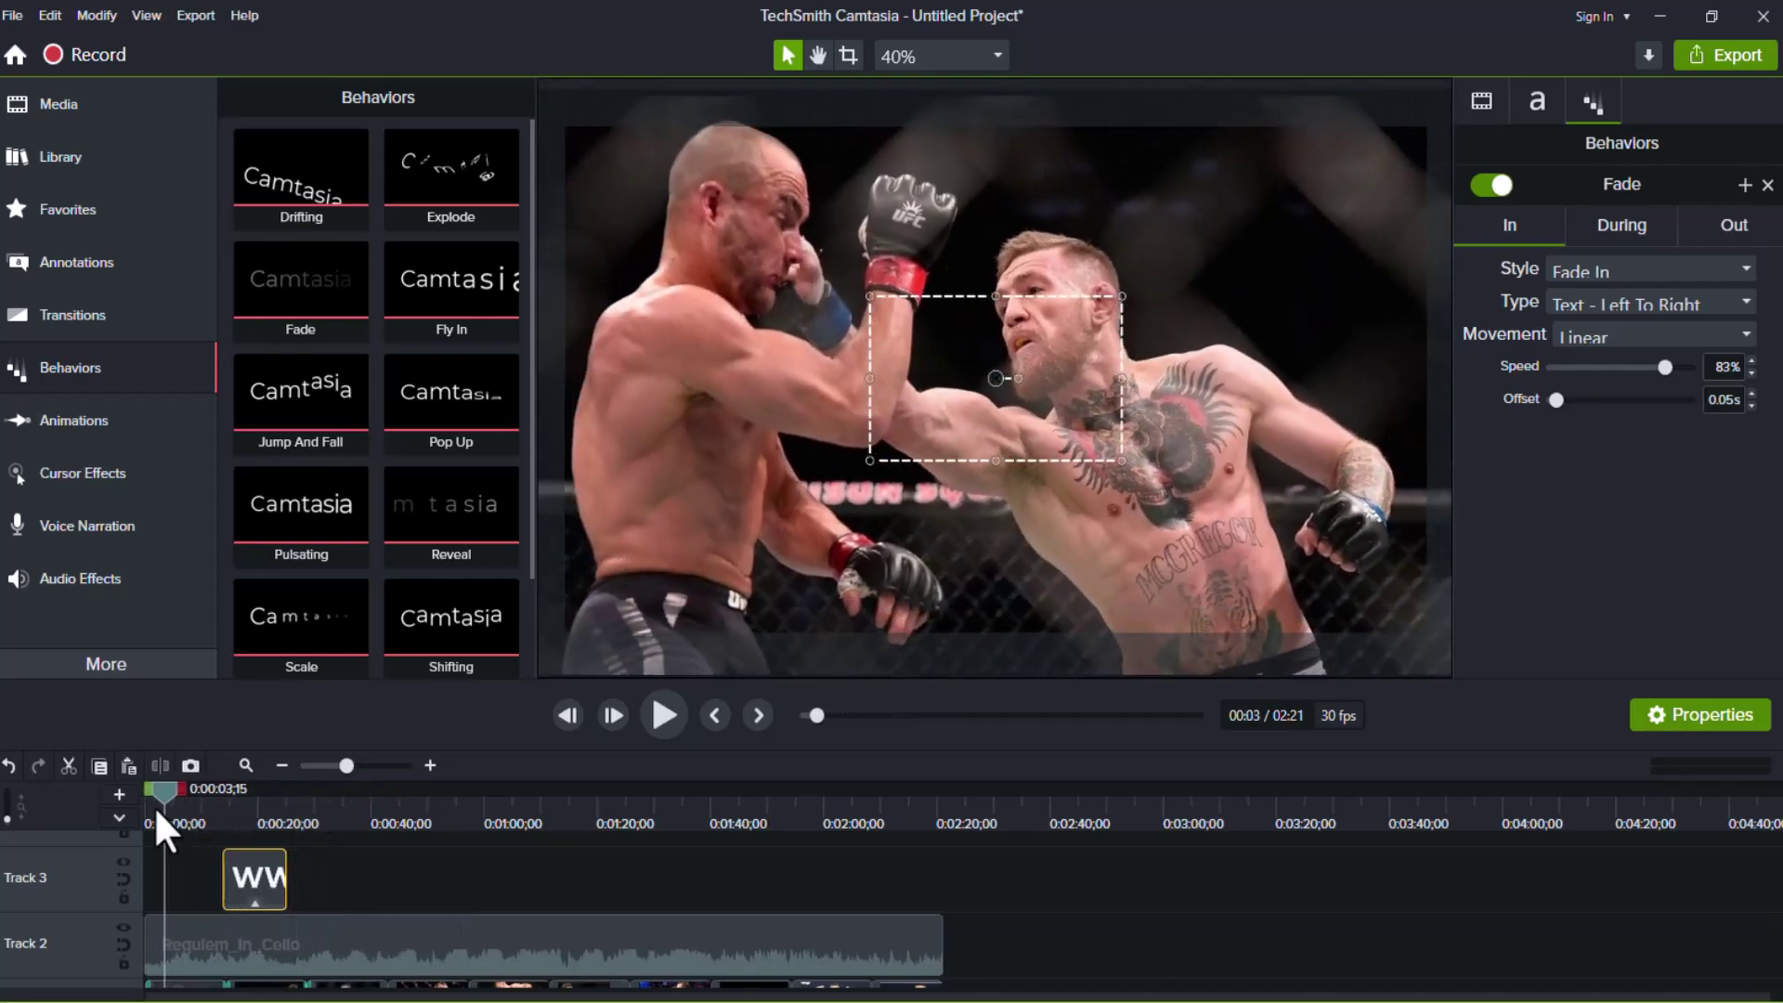
left_click(662, 717)
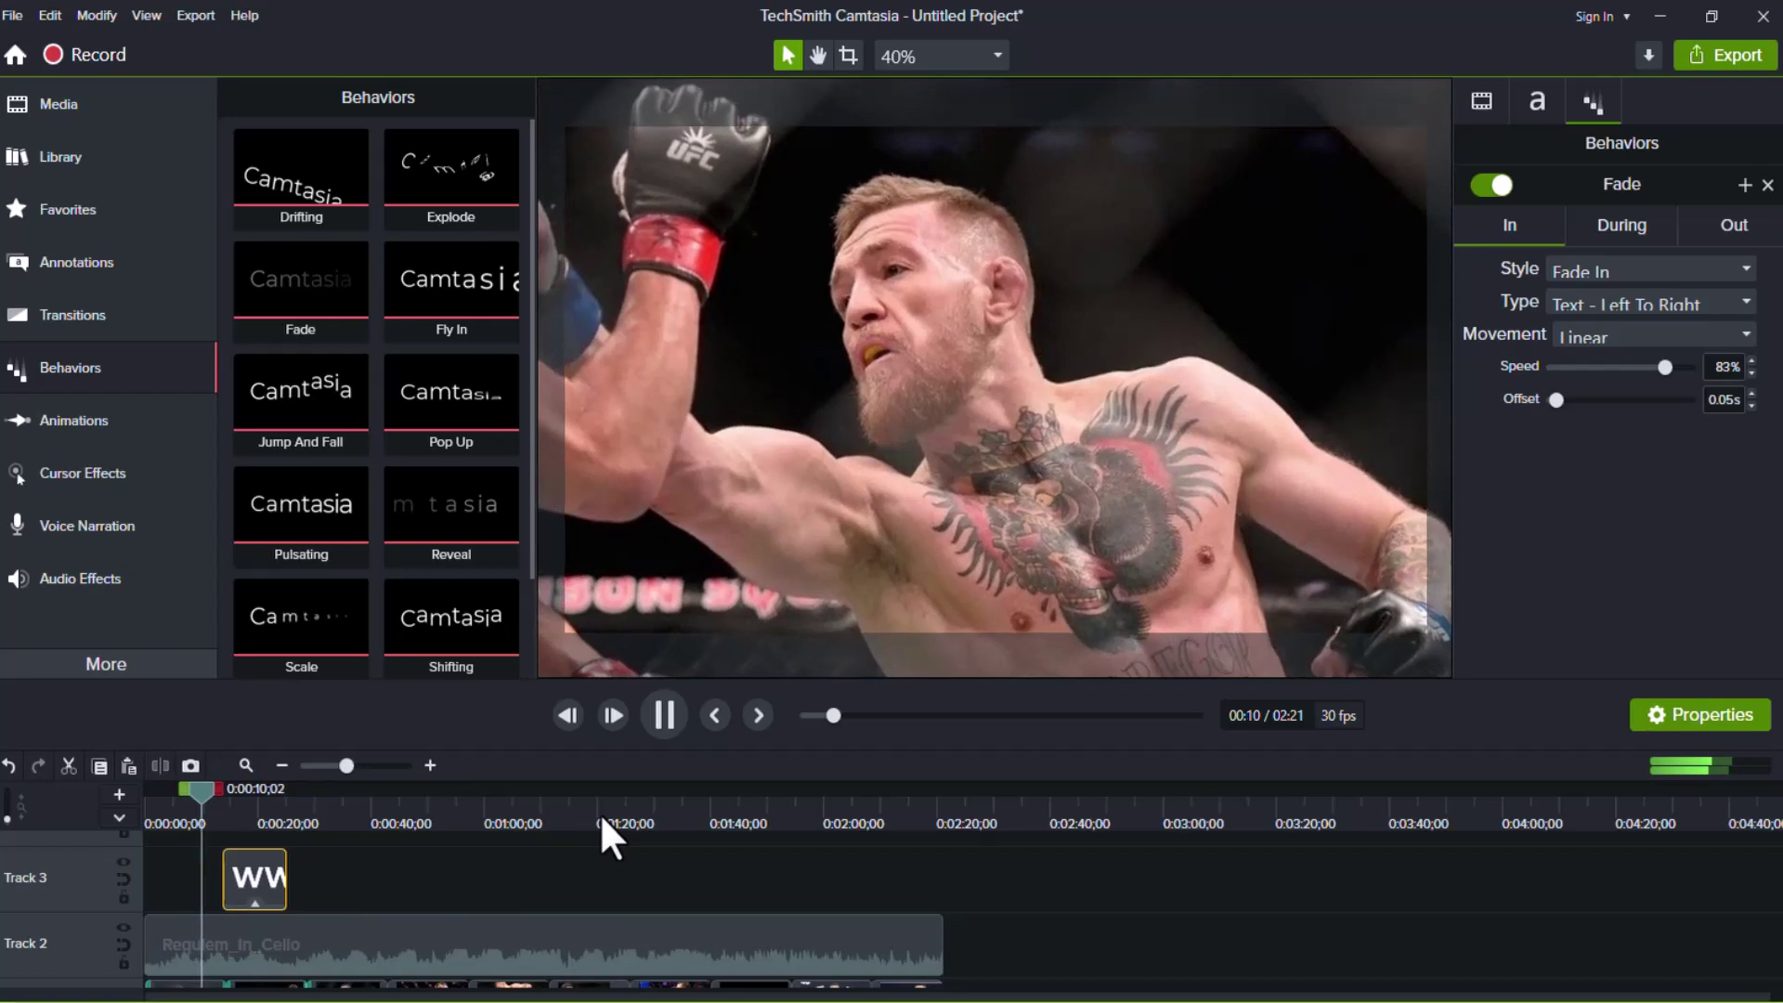
scroll(487, 910, "down", 2)
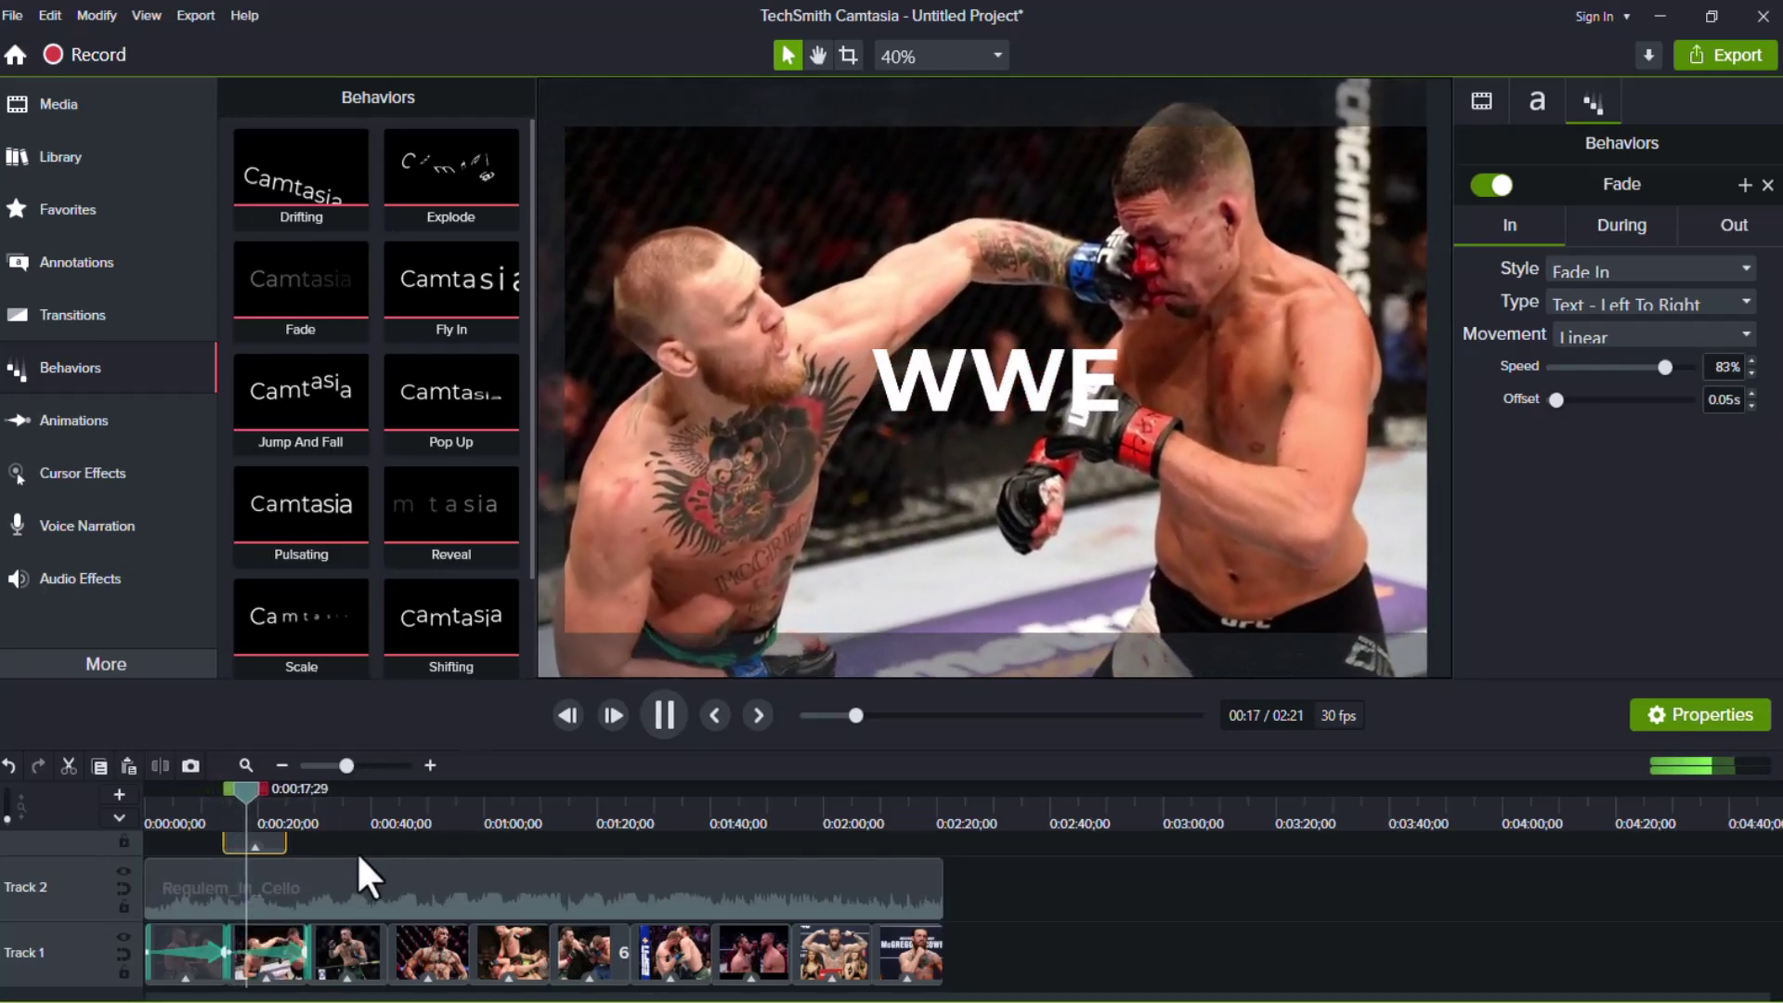
left_click(1025, 379)
left_click_drag(1025, 379, 831, 209)
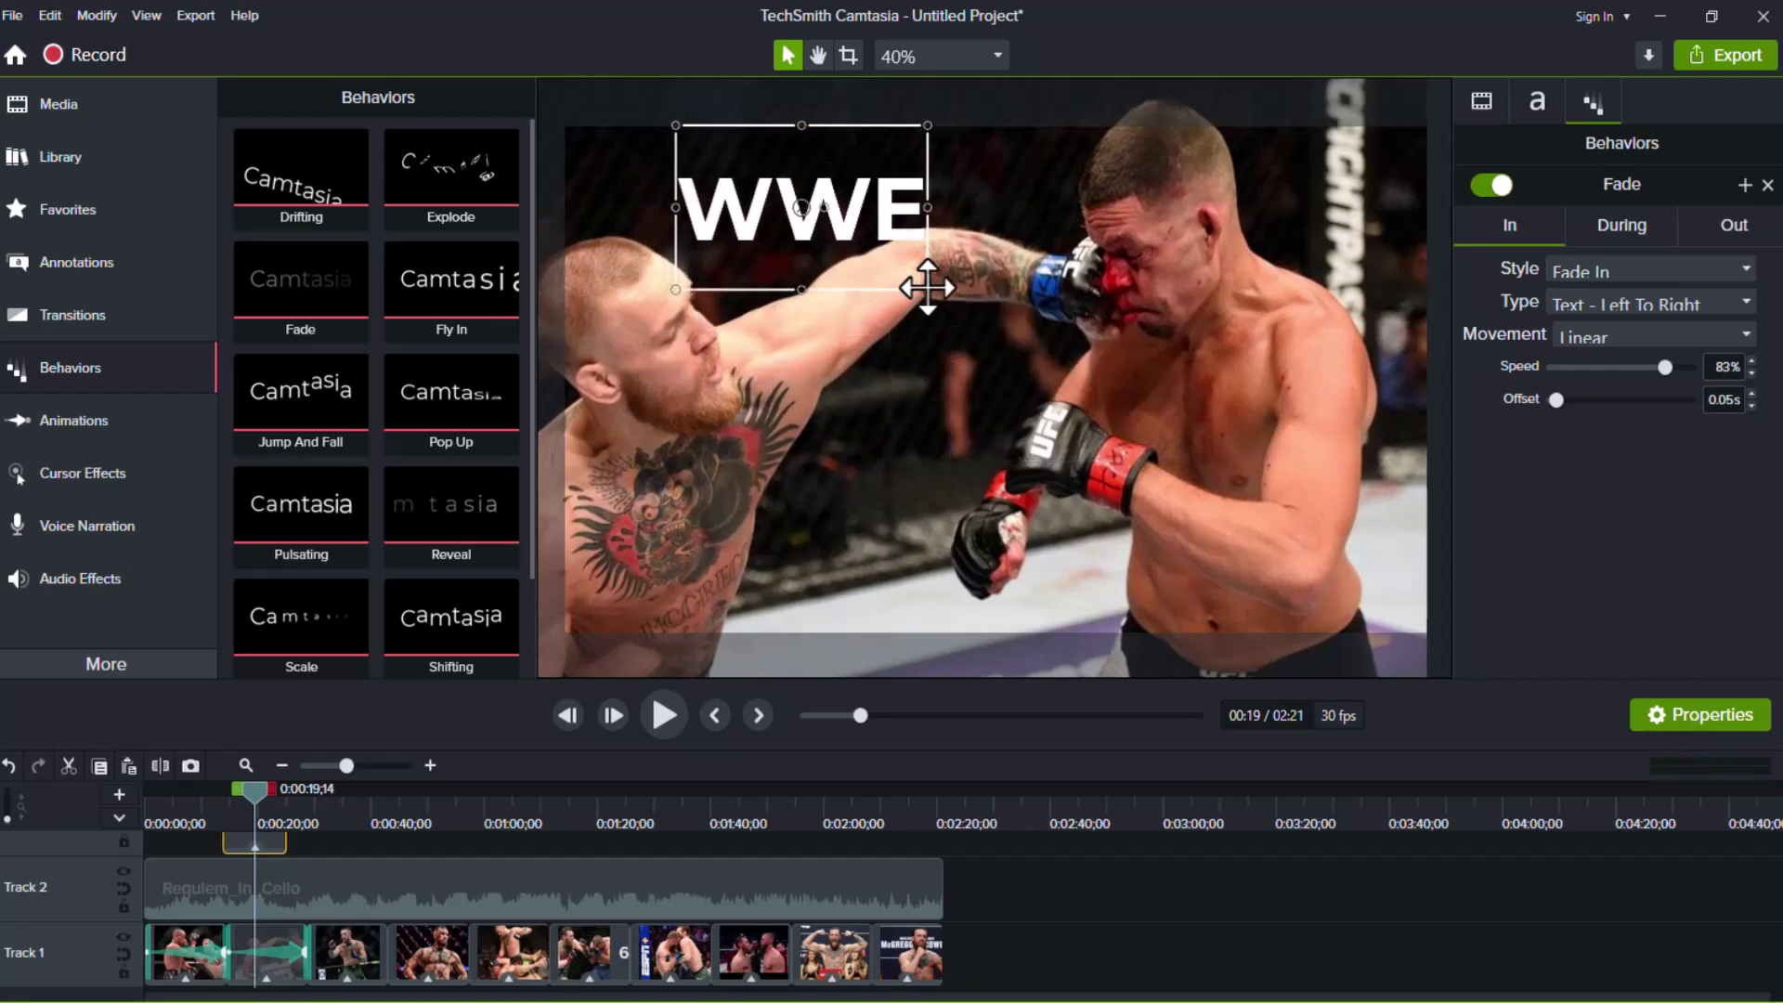